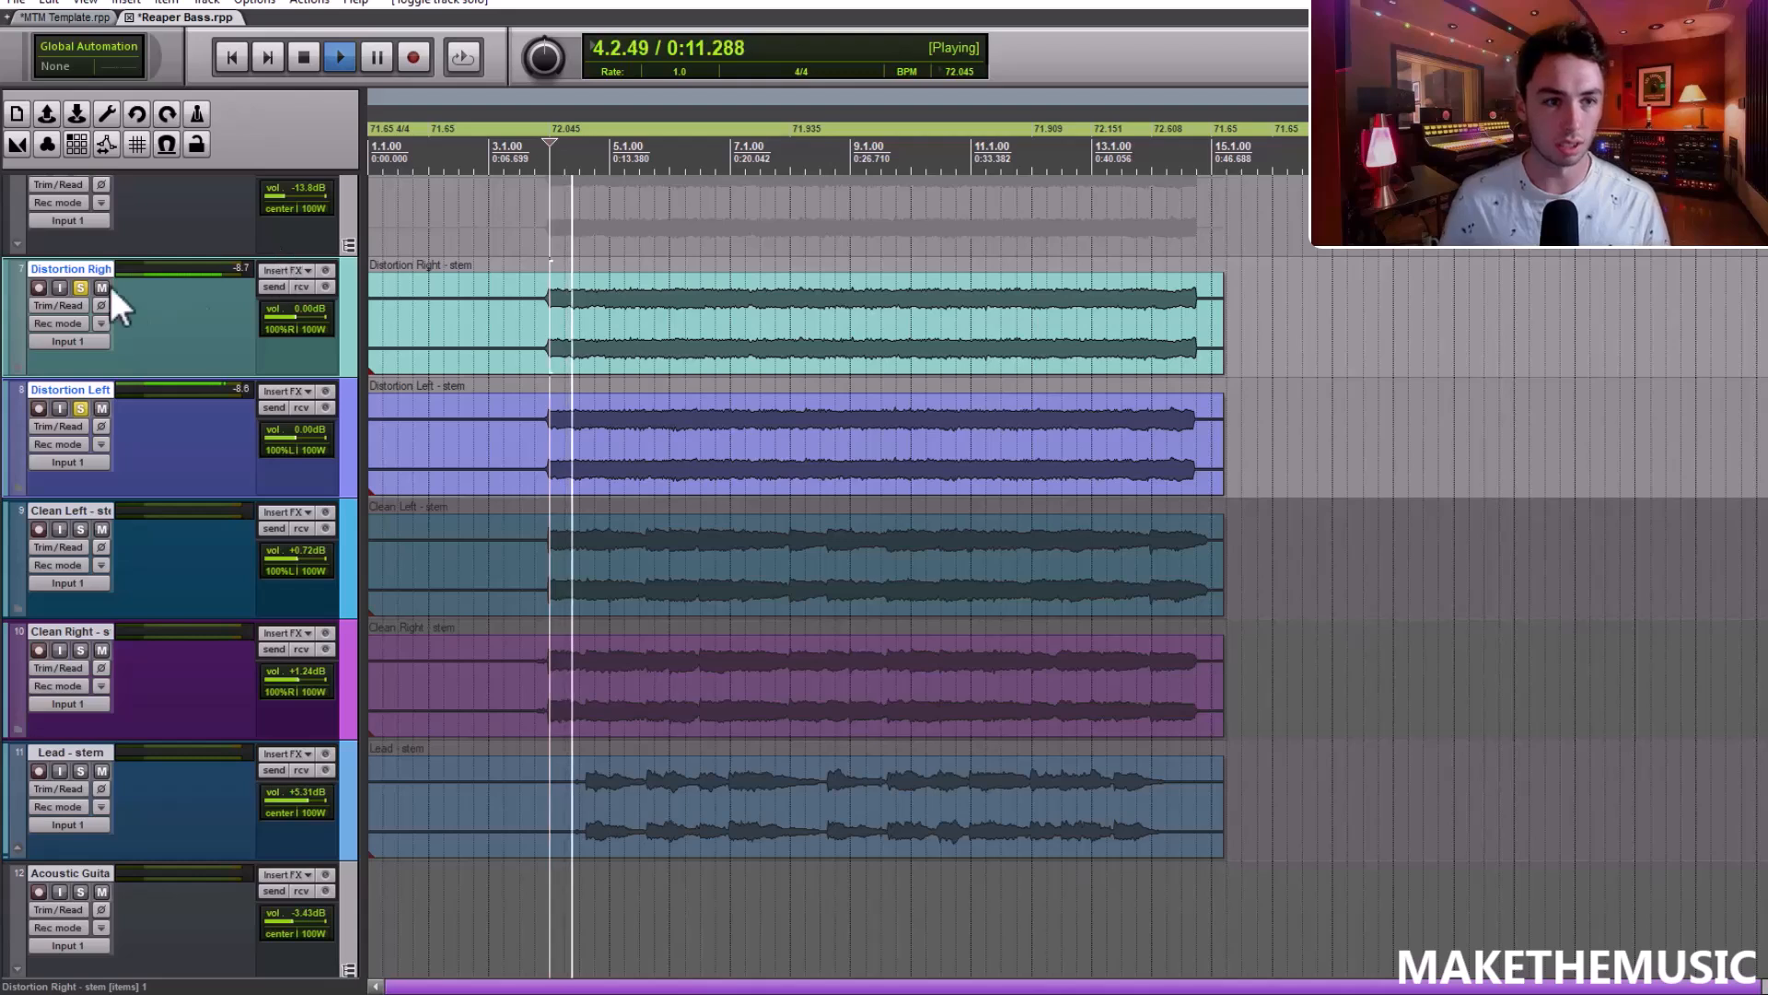
Stop playback and unsolo the Distortion Right and Distortion Left tracks
key("space")
left_click(81, 408)
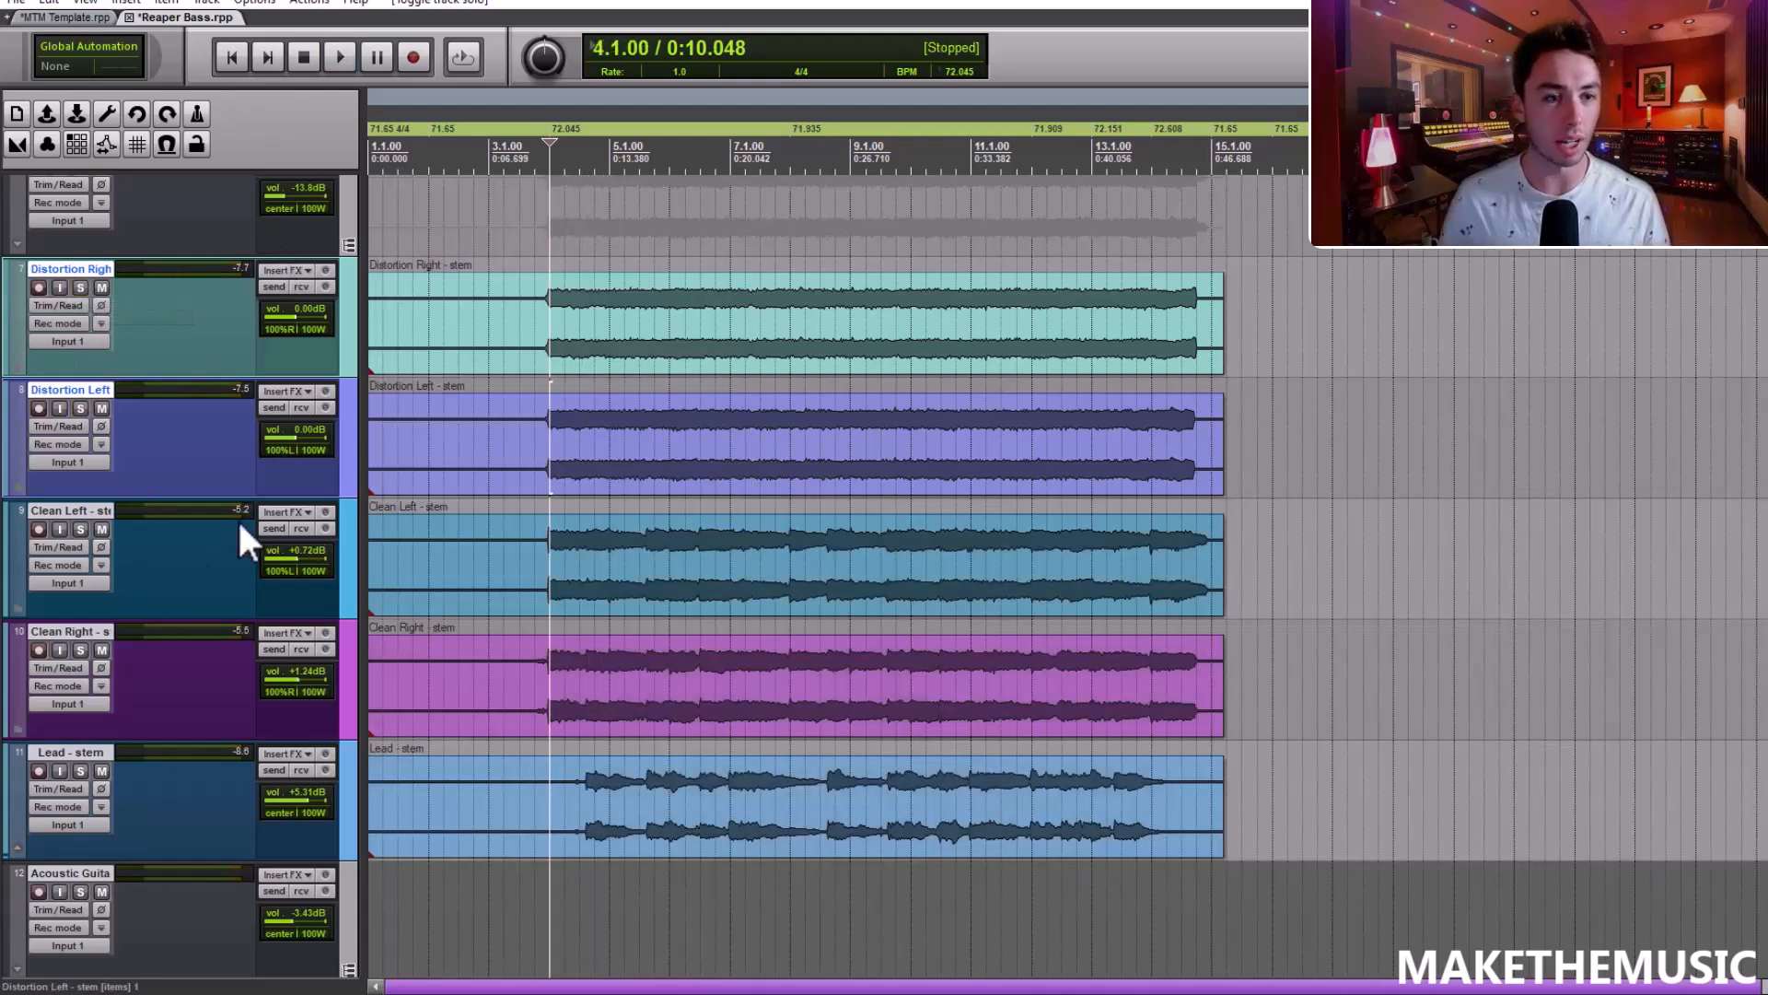
Audition the Clean Left and Clean Right tracks together in solo, stop playback and unsolo both
left_click(346, 556)
left_click(350, 667, "shift")
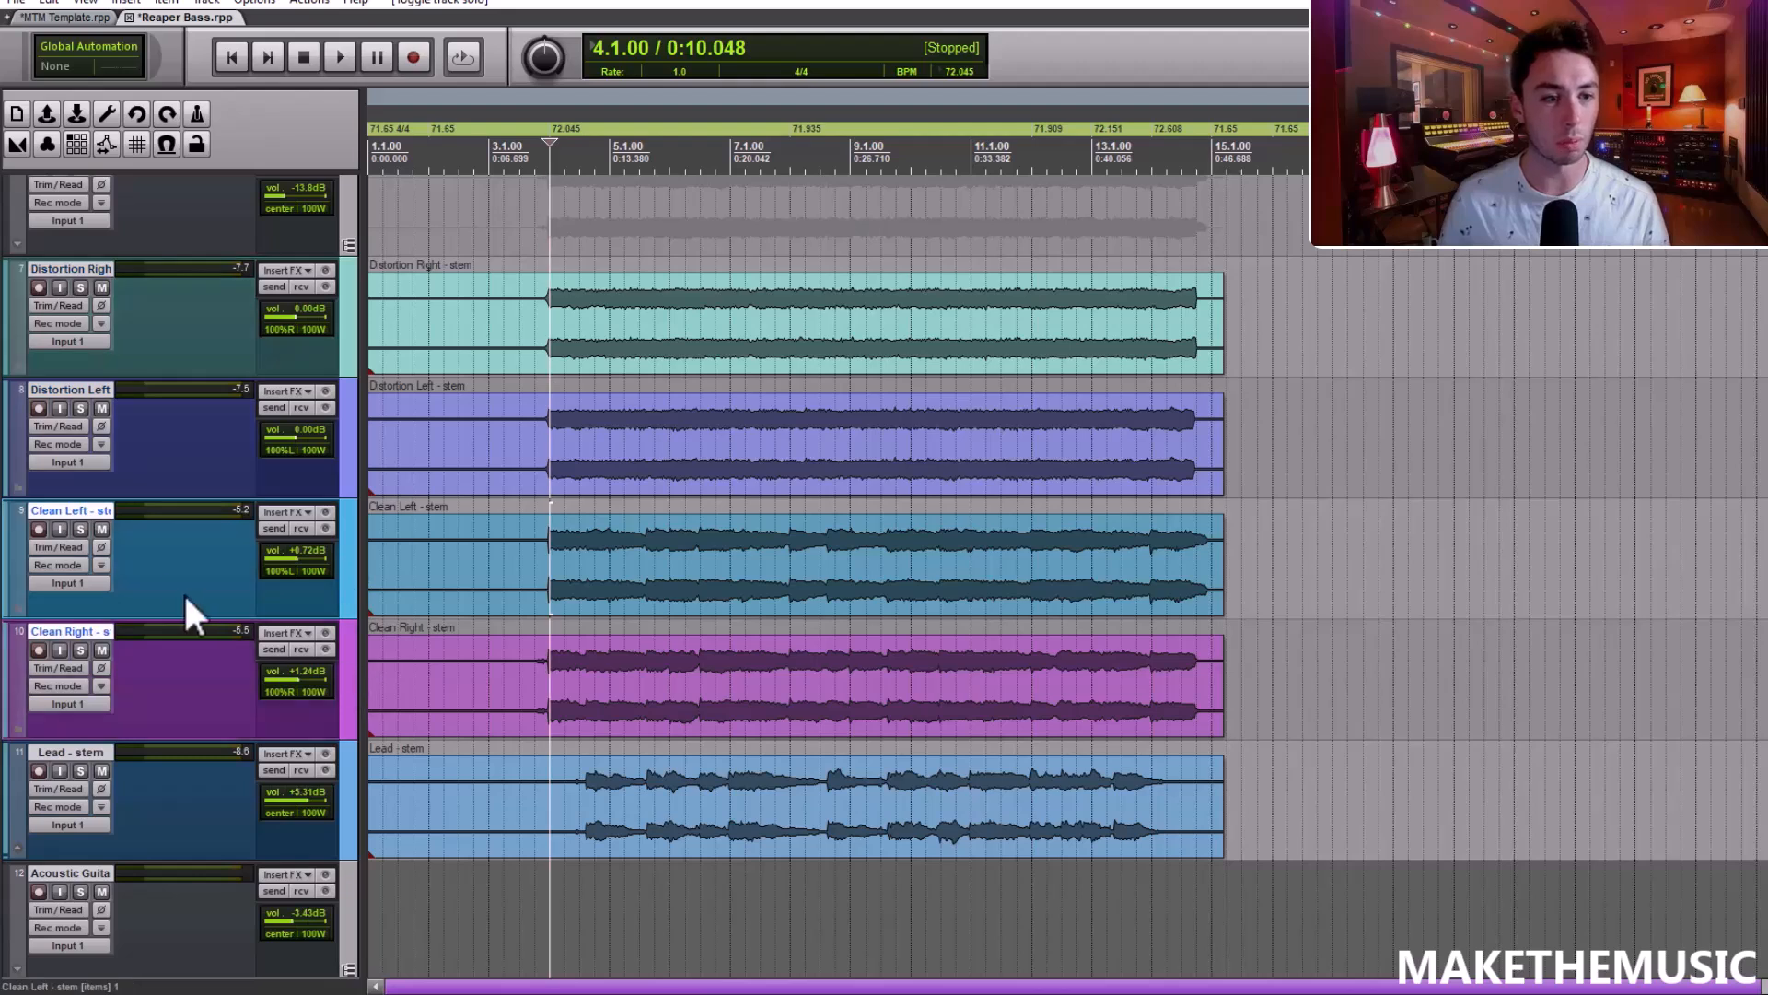
left_click(80, 528)
key("space")
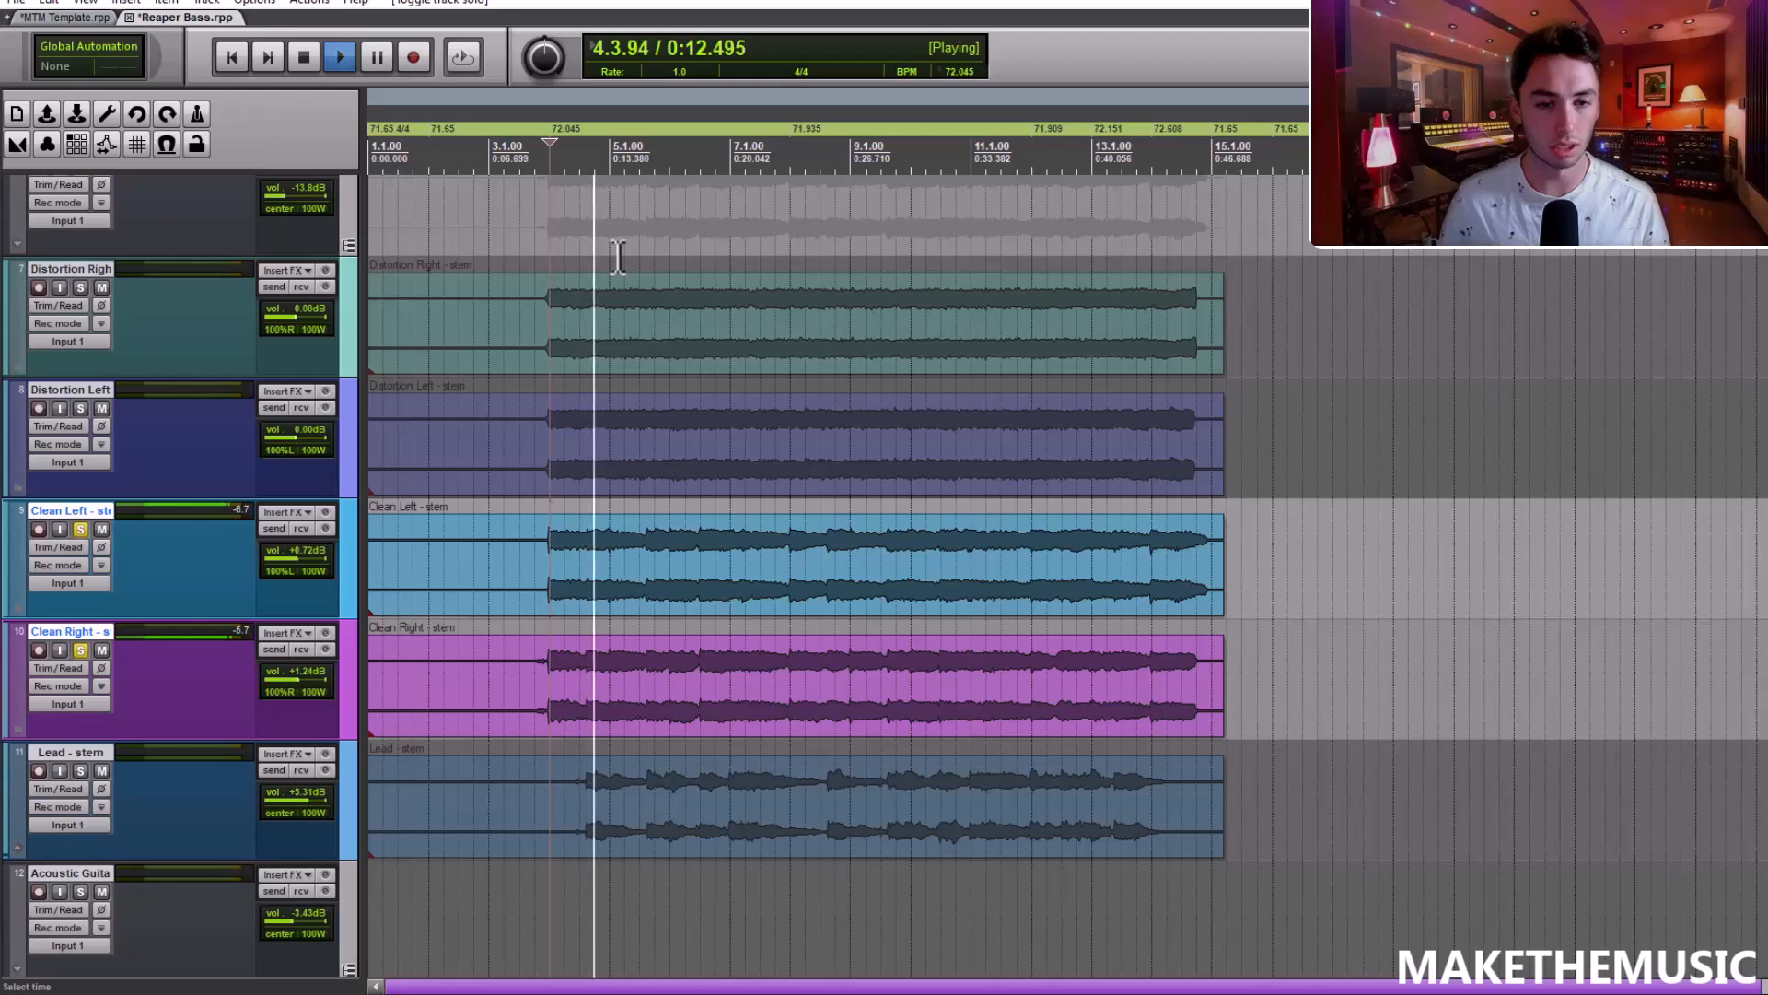
left_click(81, 529)
key("space")
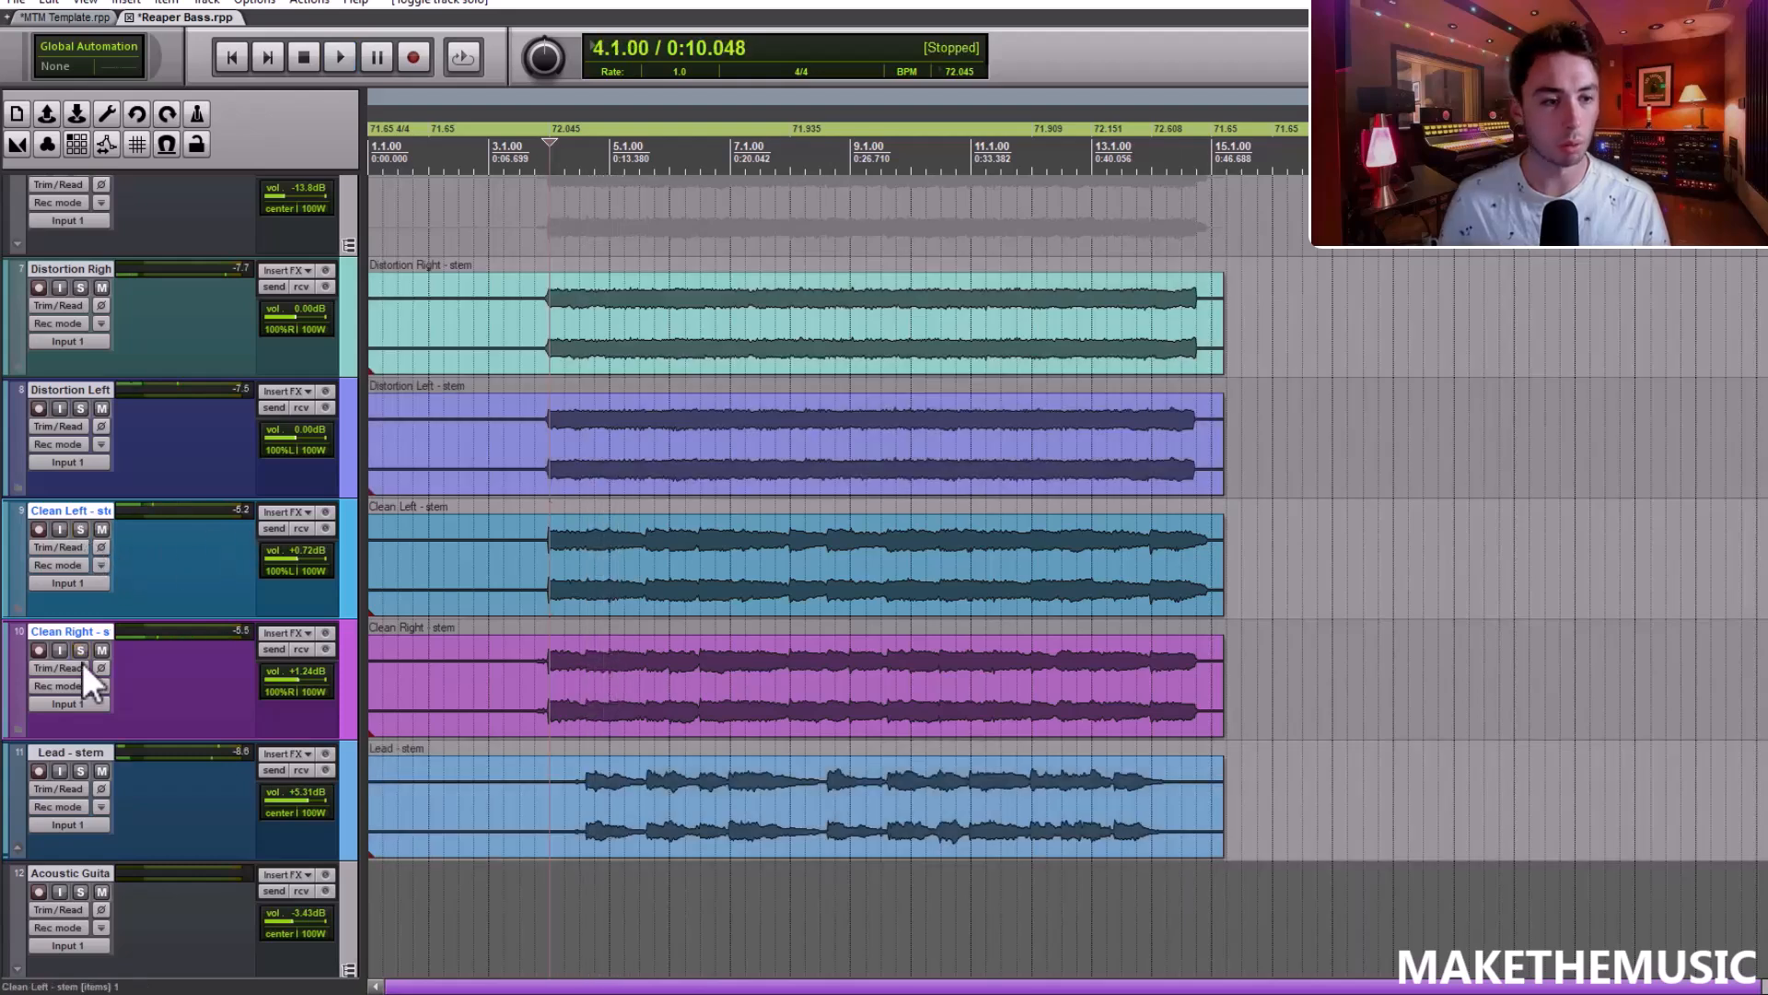
Audition the Lead track in solo from about 4.3.00, stop playback and unsolo it
left_click(343, 793)
left_click(80, 770)
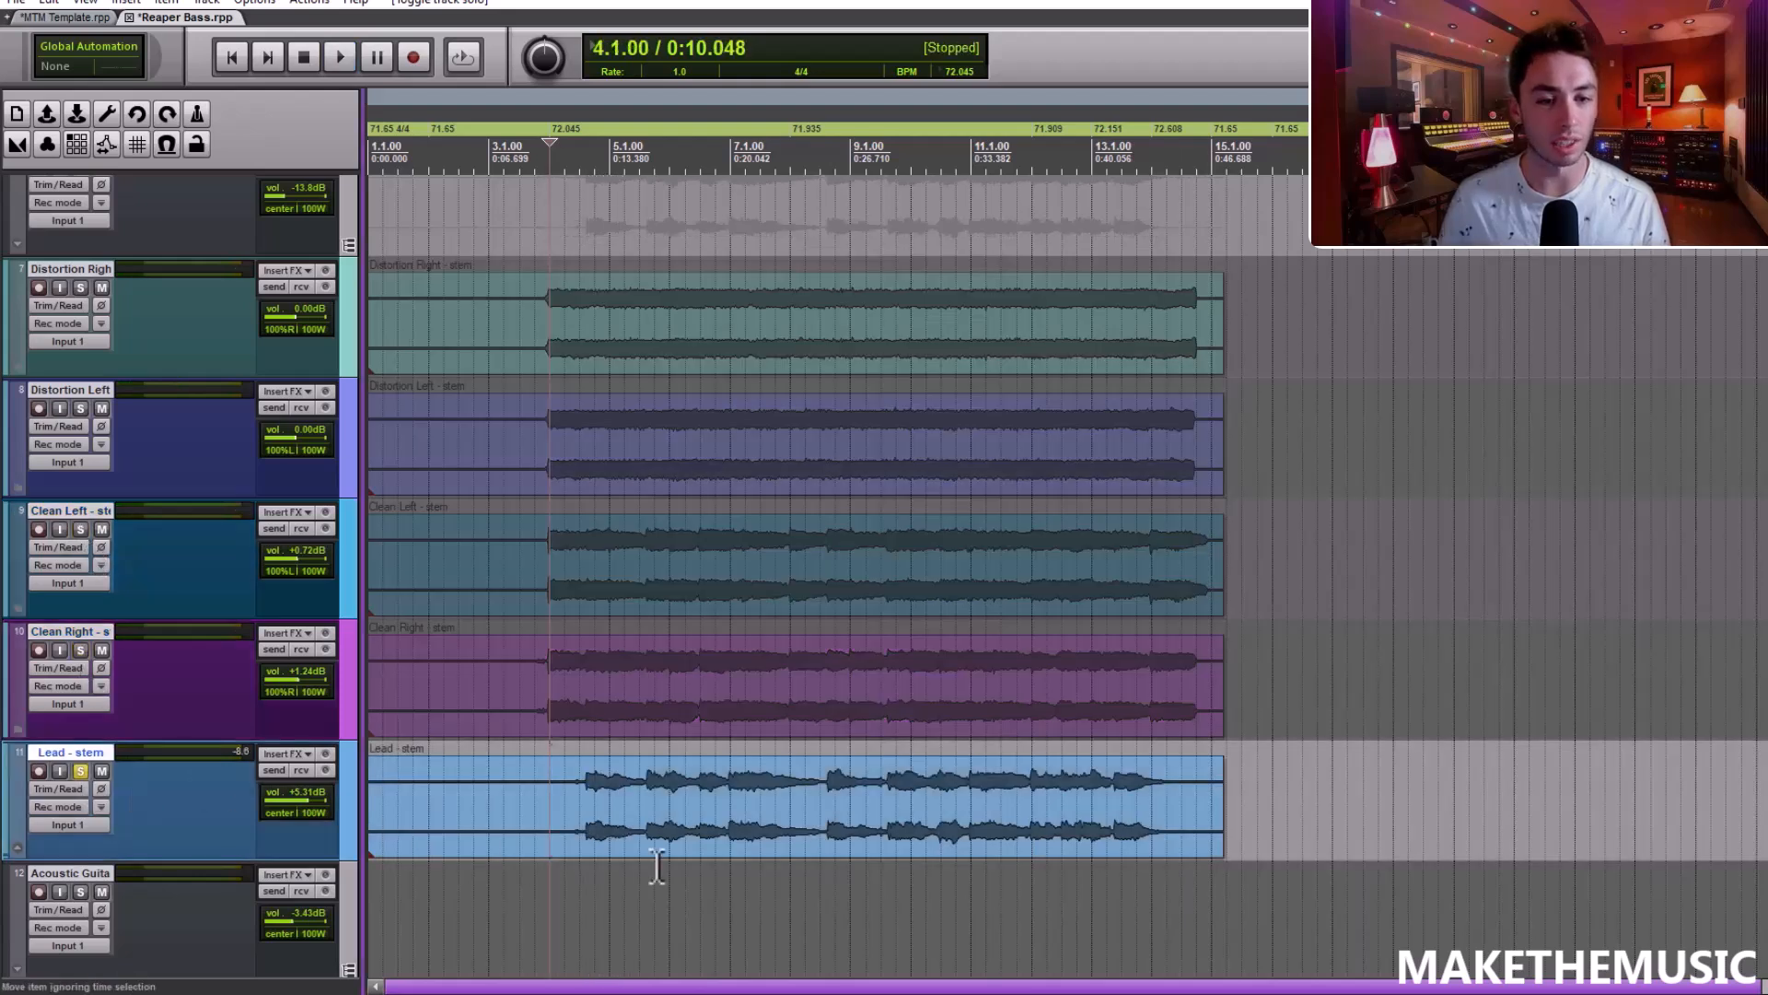
left_click(580, 869)
key("space")
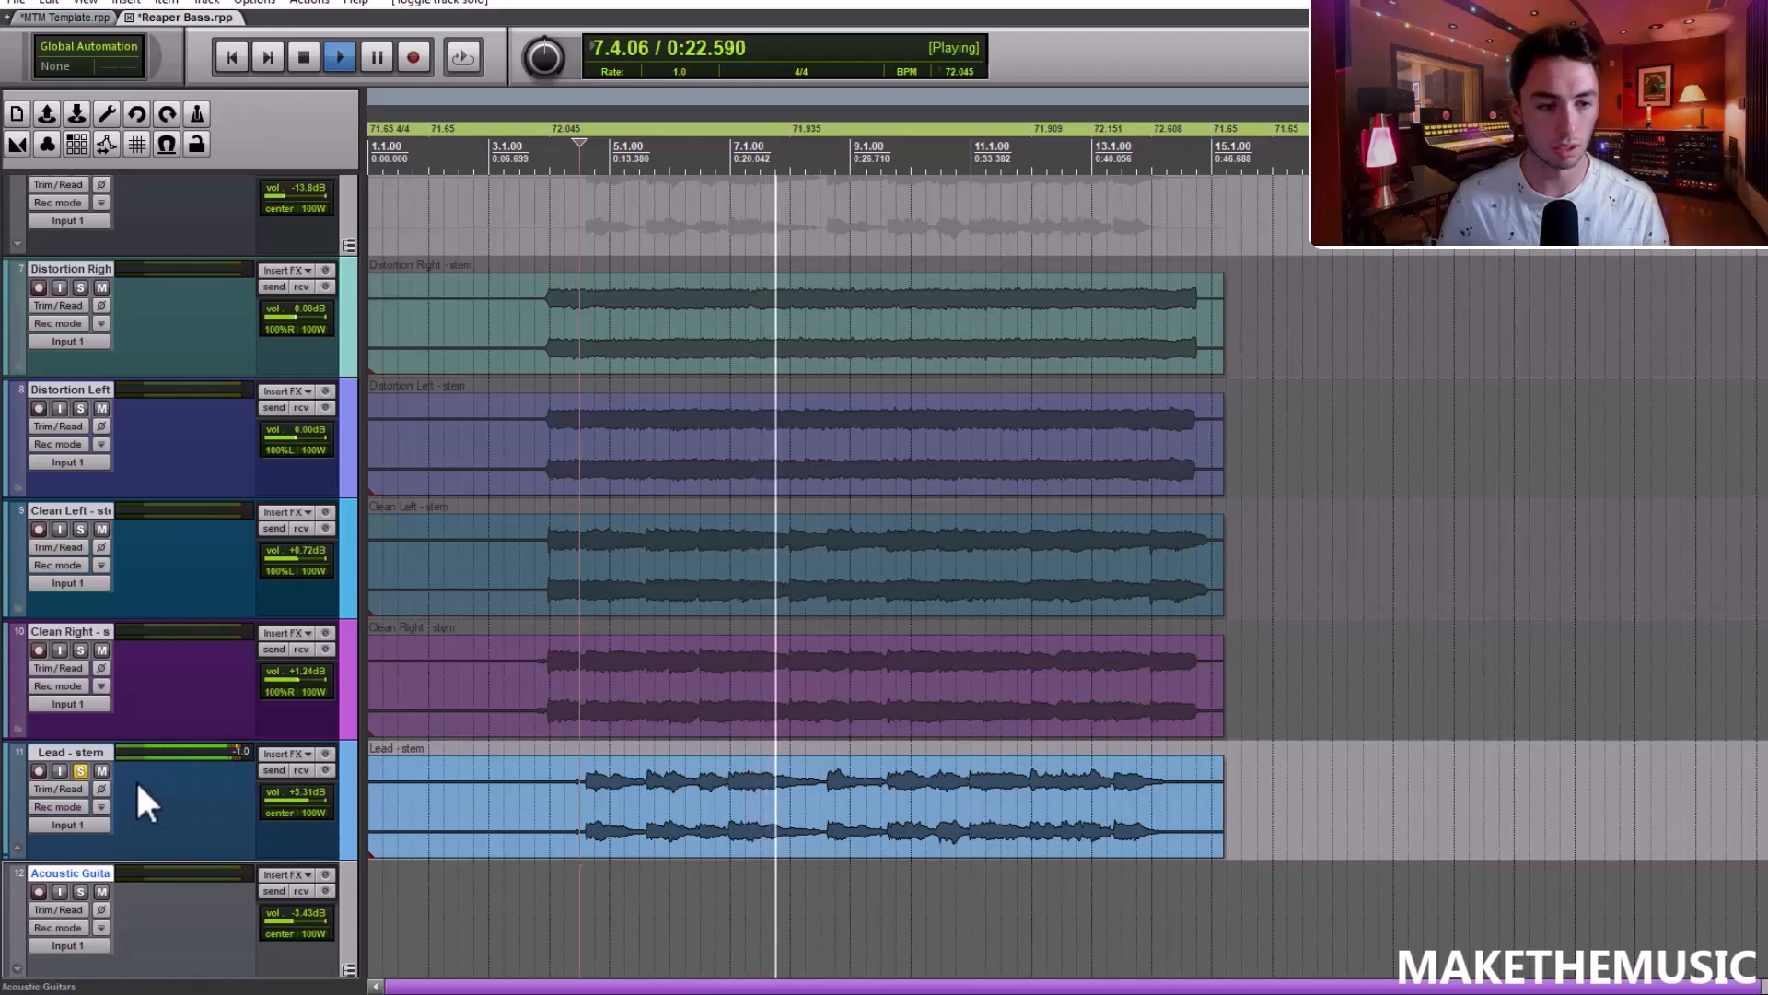
key("space")
left_click(80, 771)
Audition the Acoustic Guitars folder in solo with the Electric Guitars folder unsoloed, stop playback and unsolo the acoustics
scroll(884, 571, "down", 4)
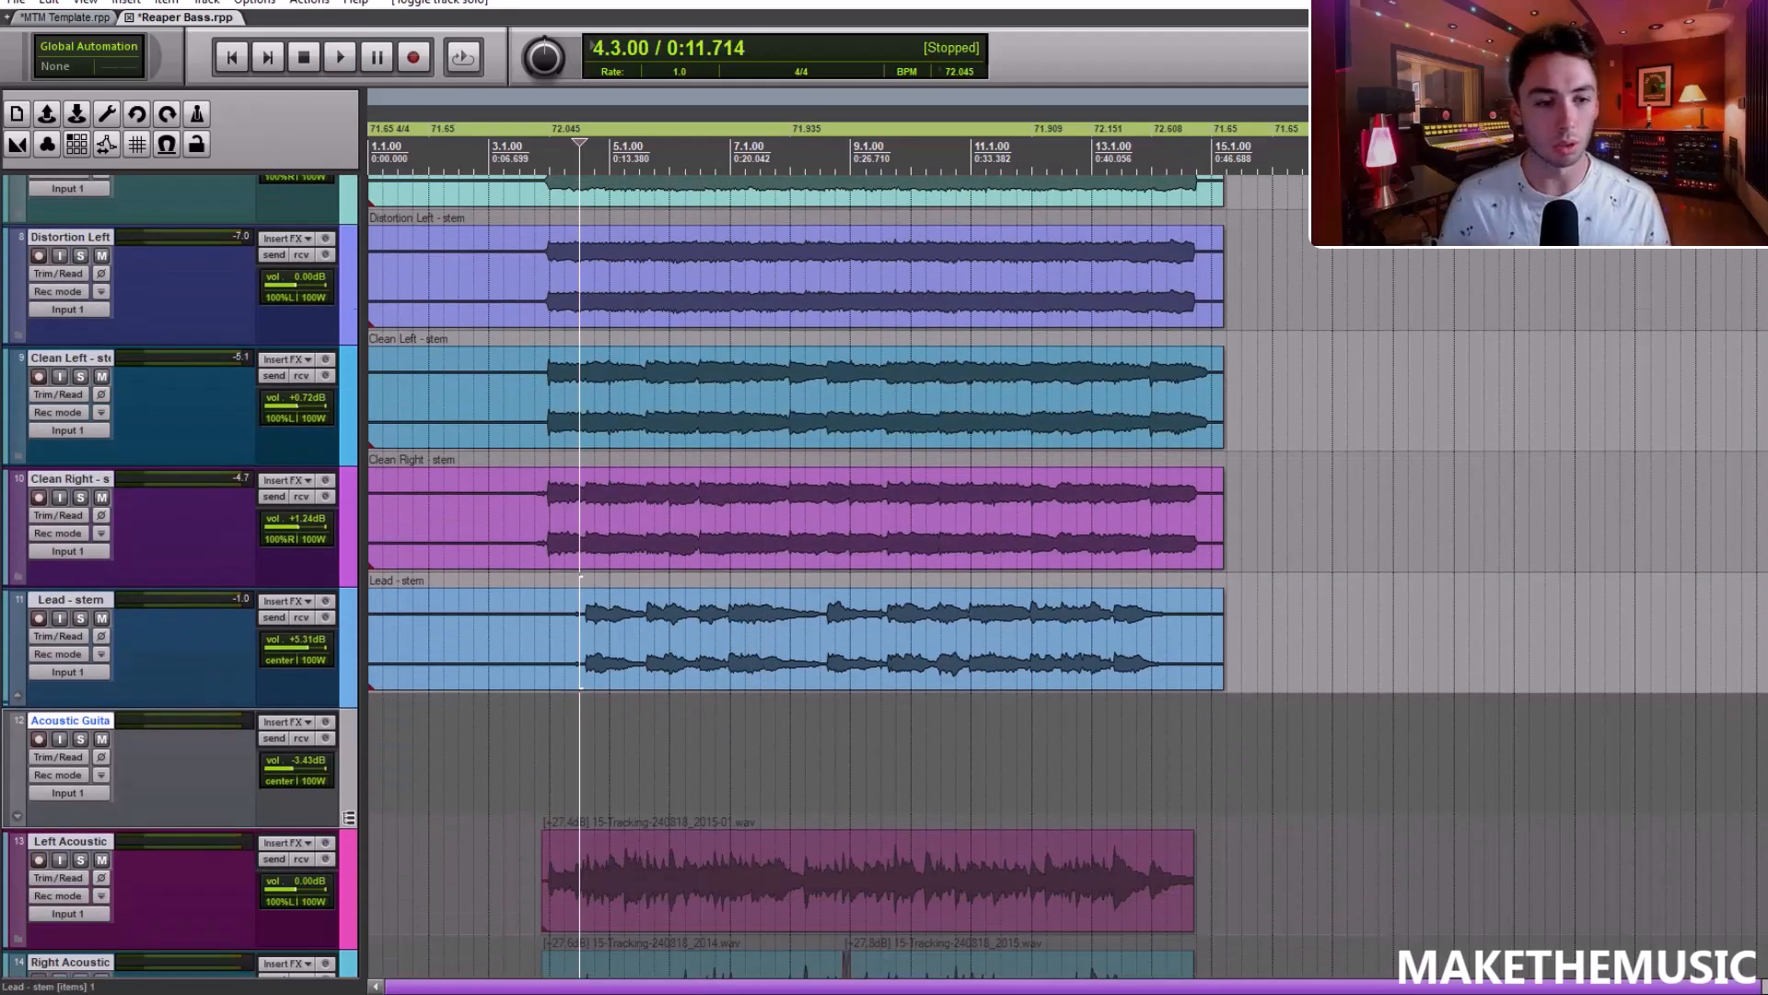
left_click(80, 526)
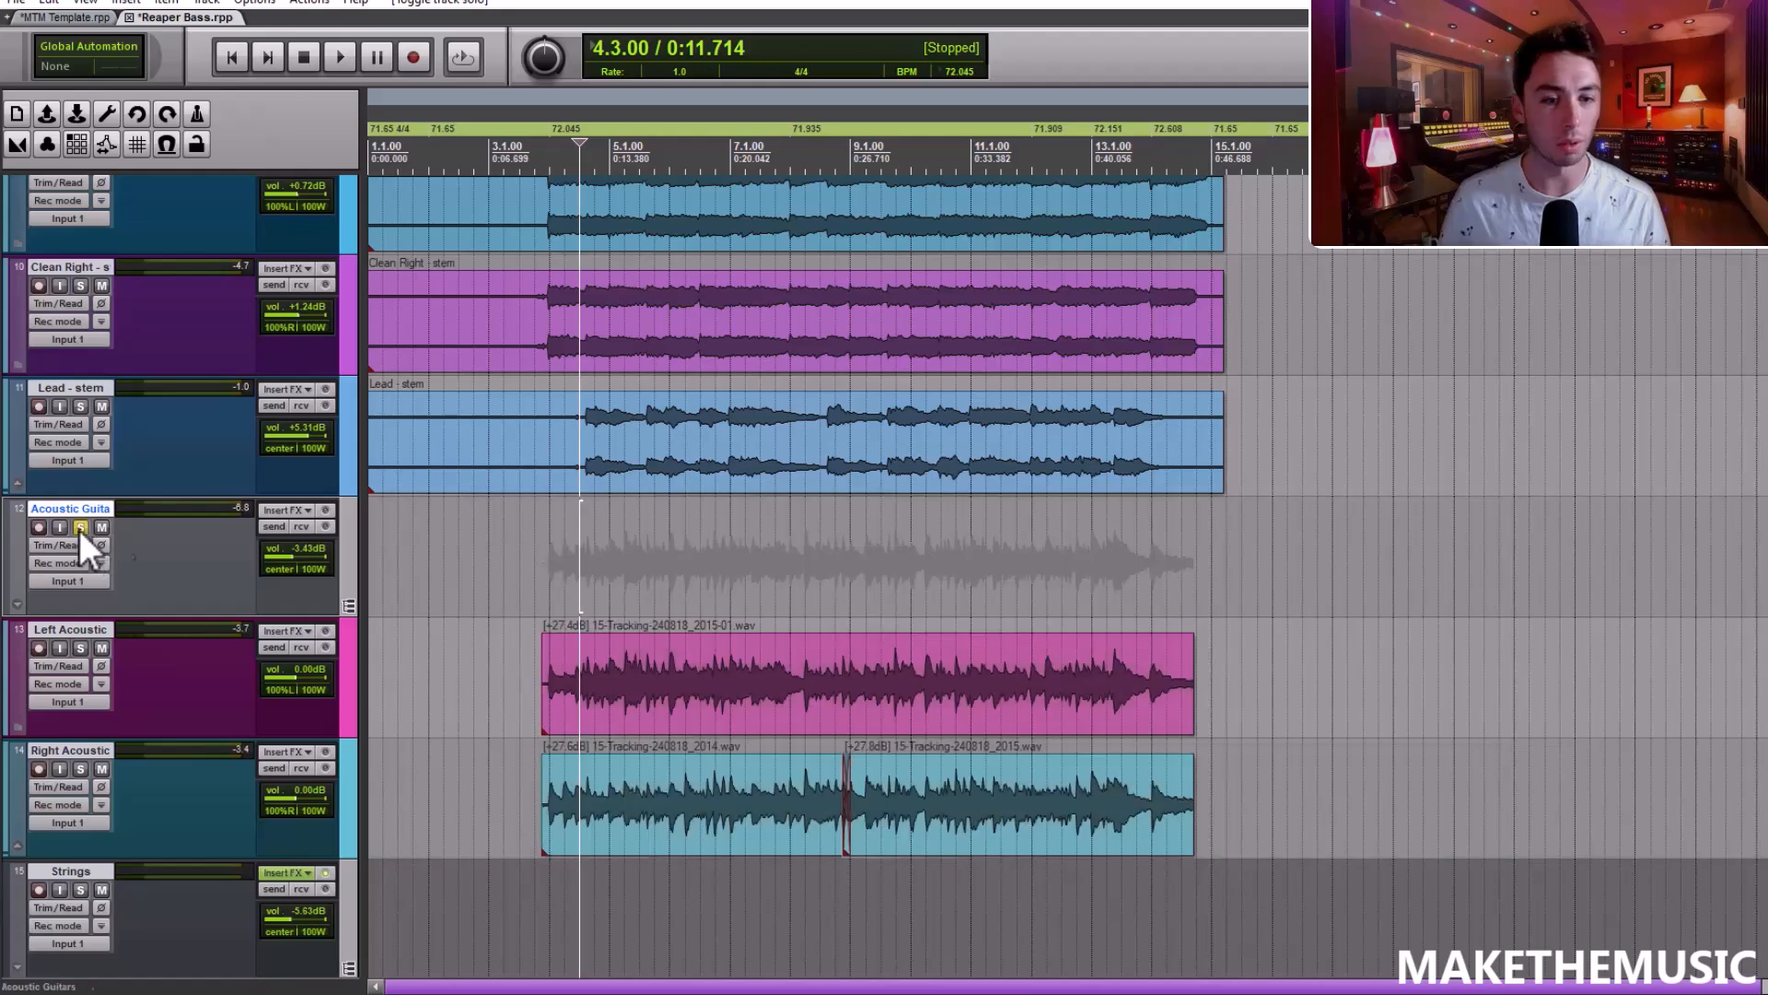
key("space")
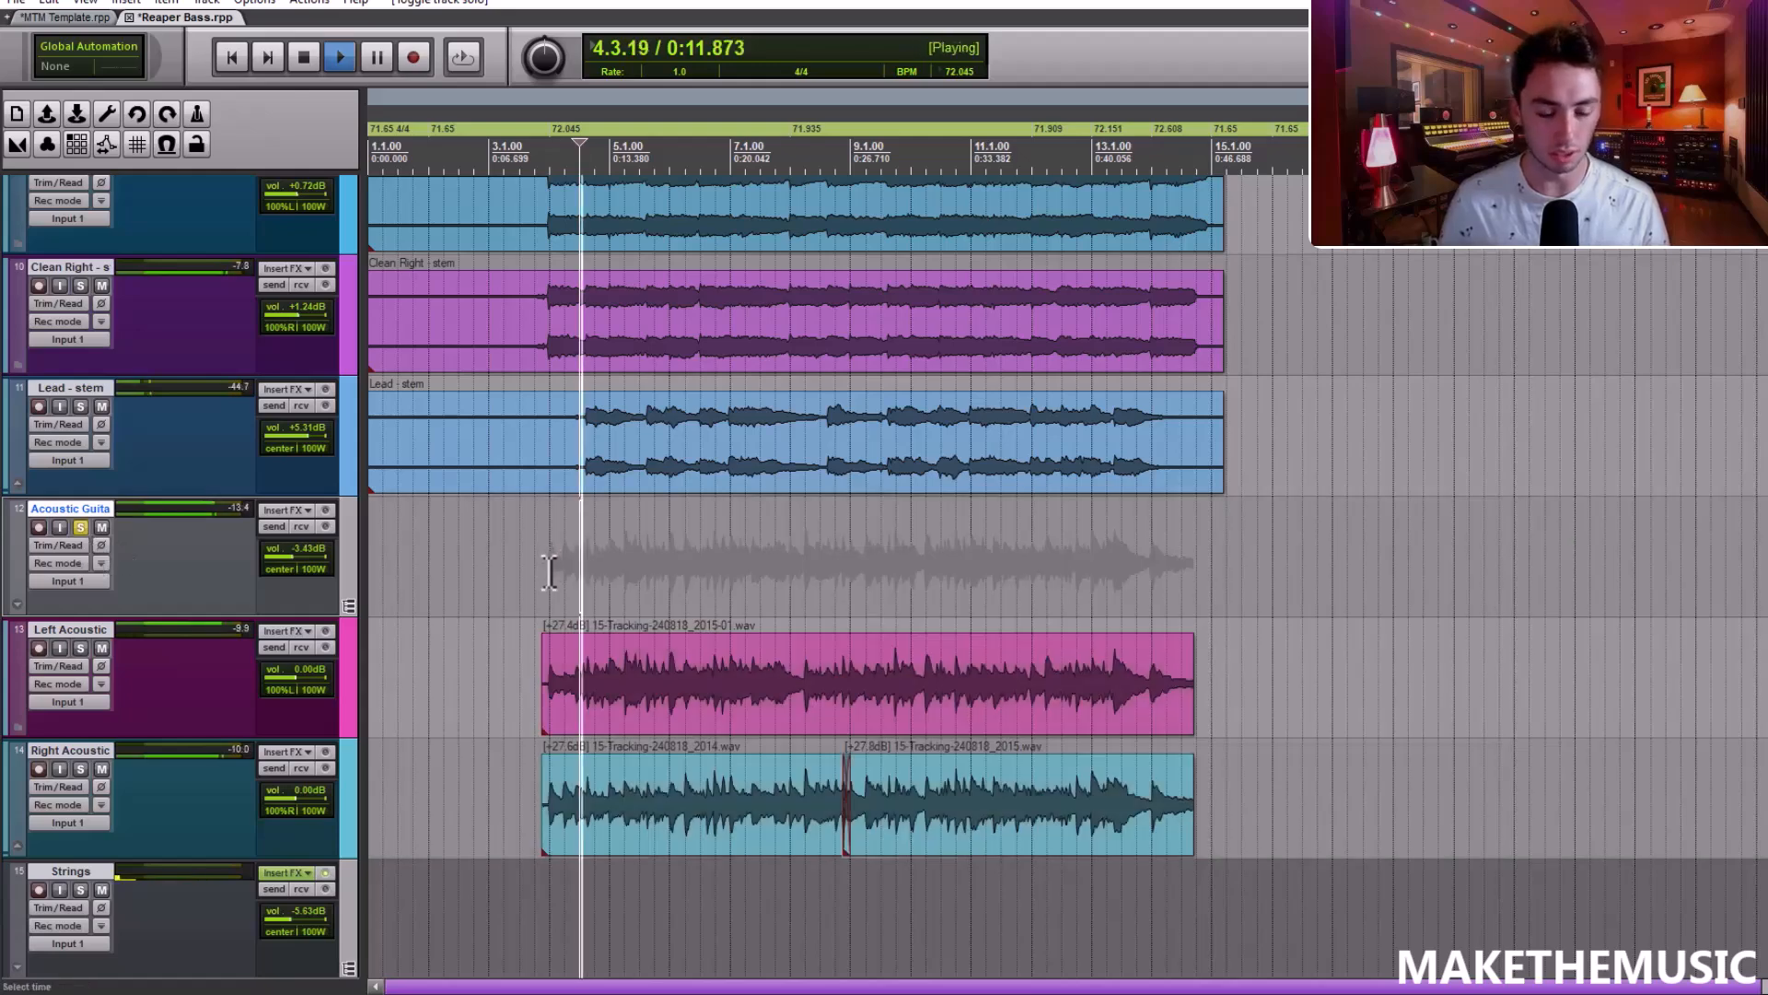
scroll(583, 276, "up", 4)
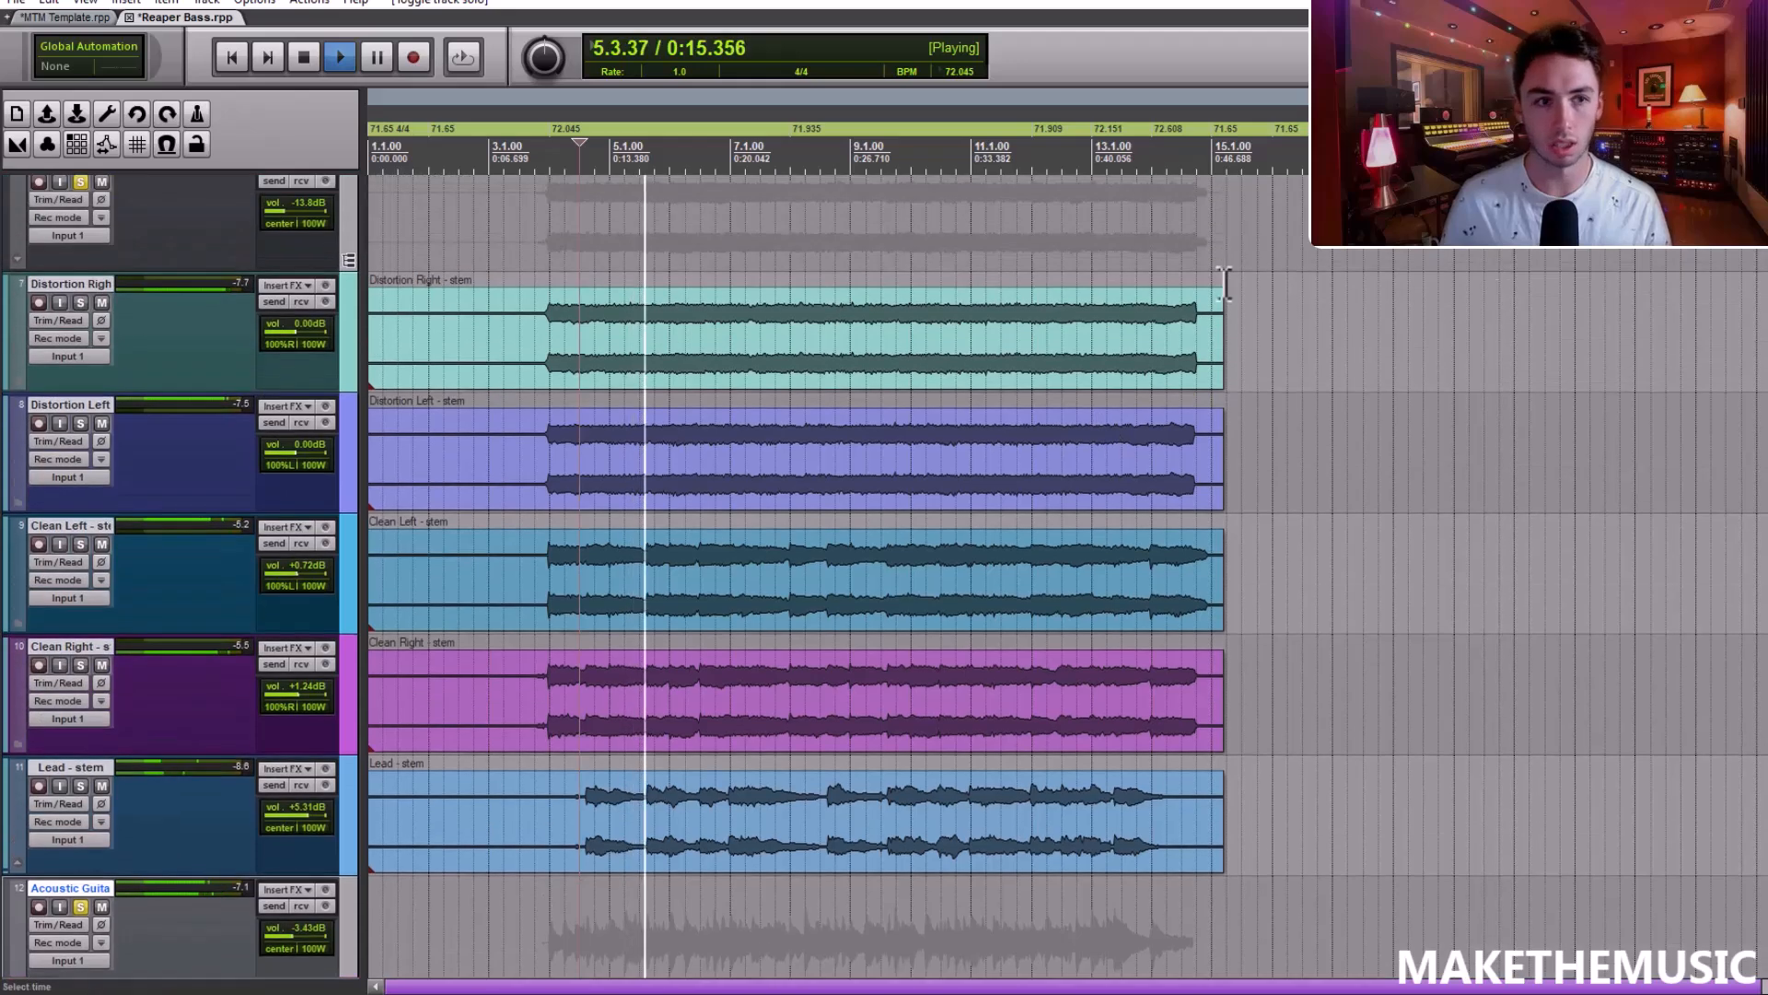
left_click(81, 181)
scroll(121, 186, "down", 1)
scroll(1156, 527, "down", 2)
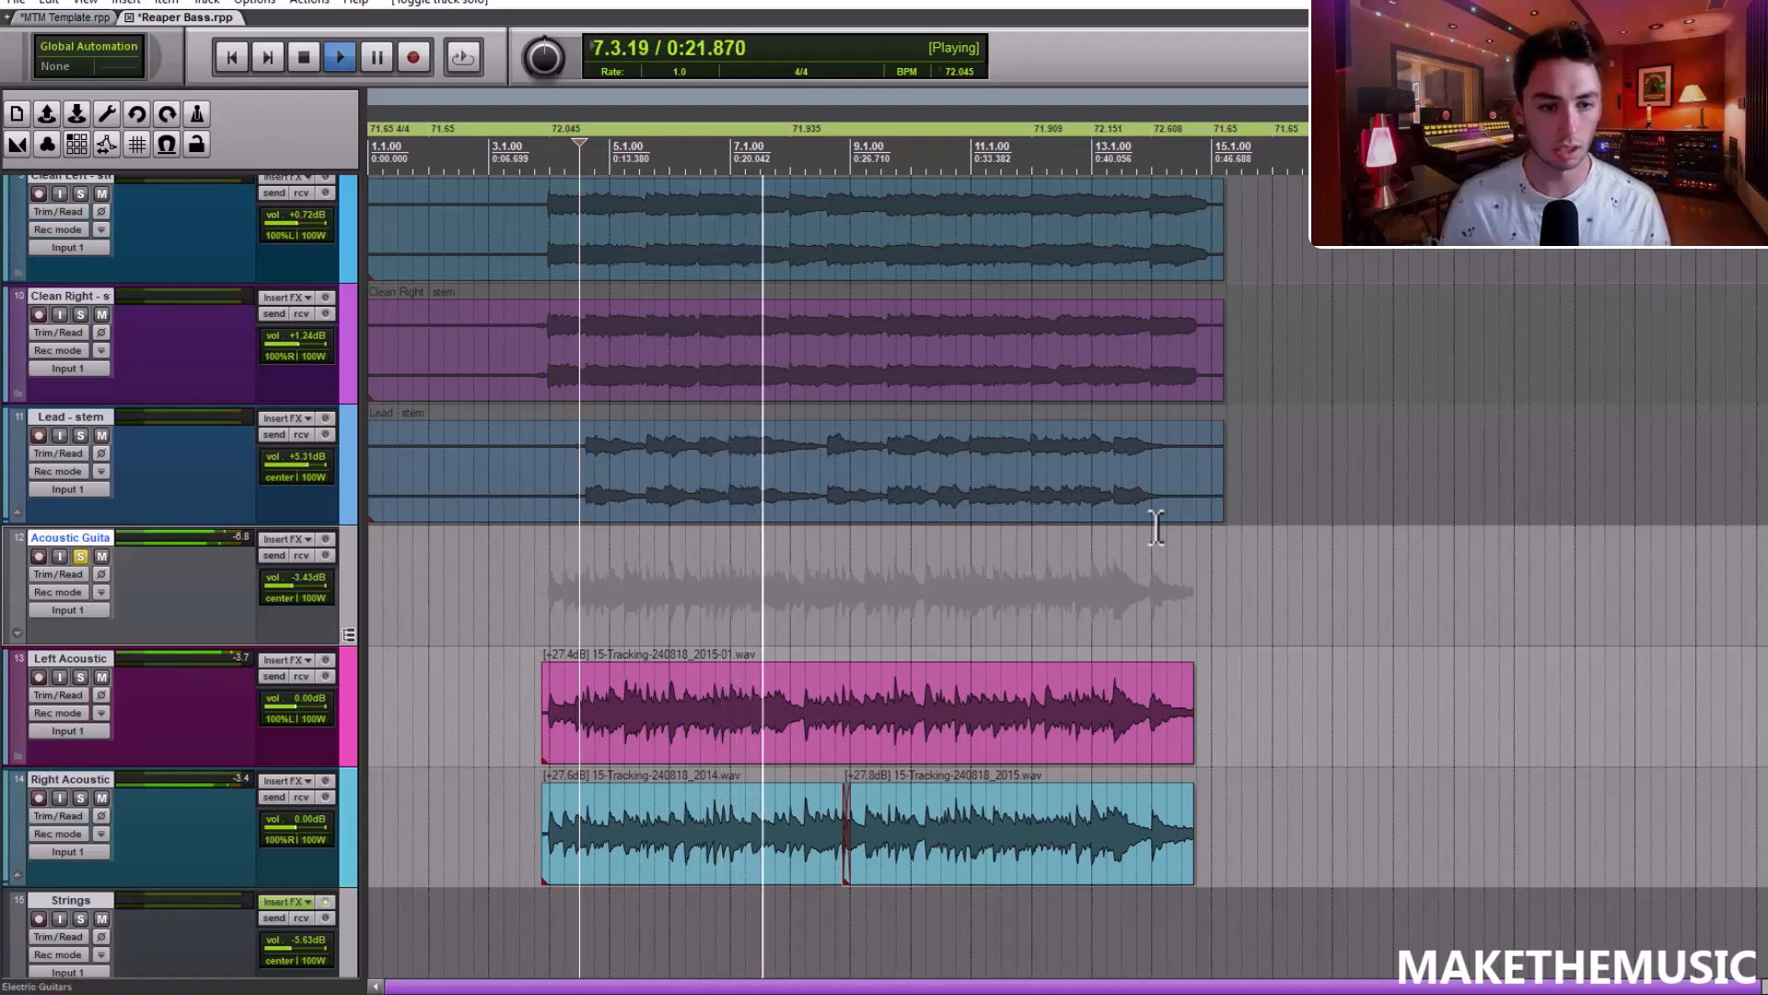
key("space")
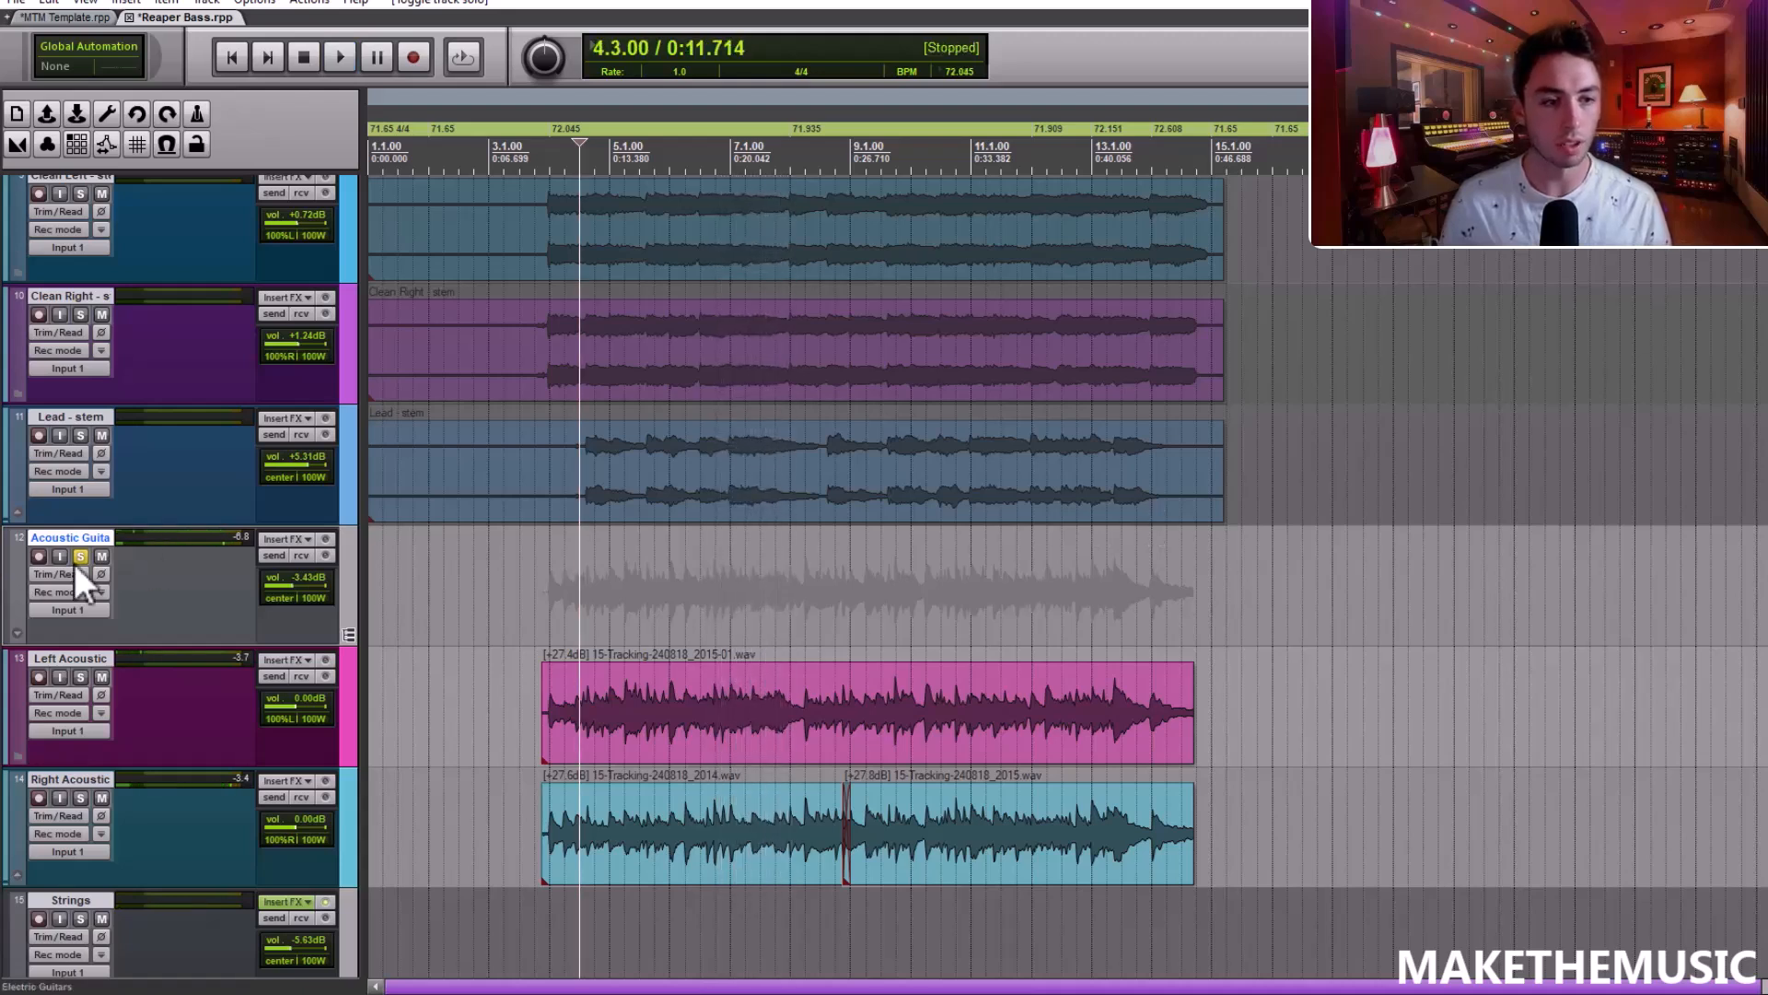
left_click(81, 557)
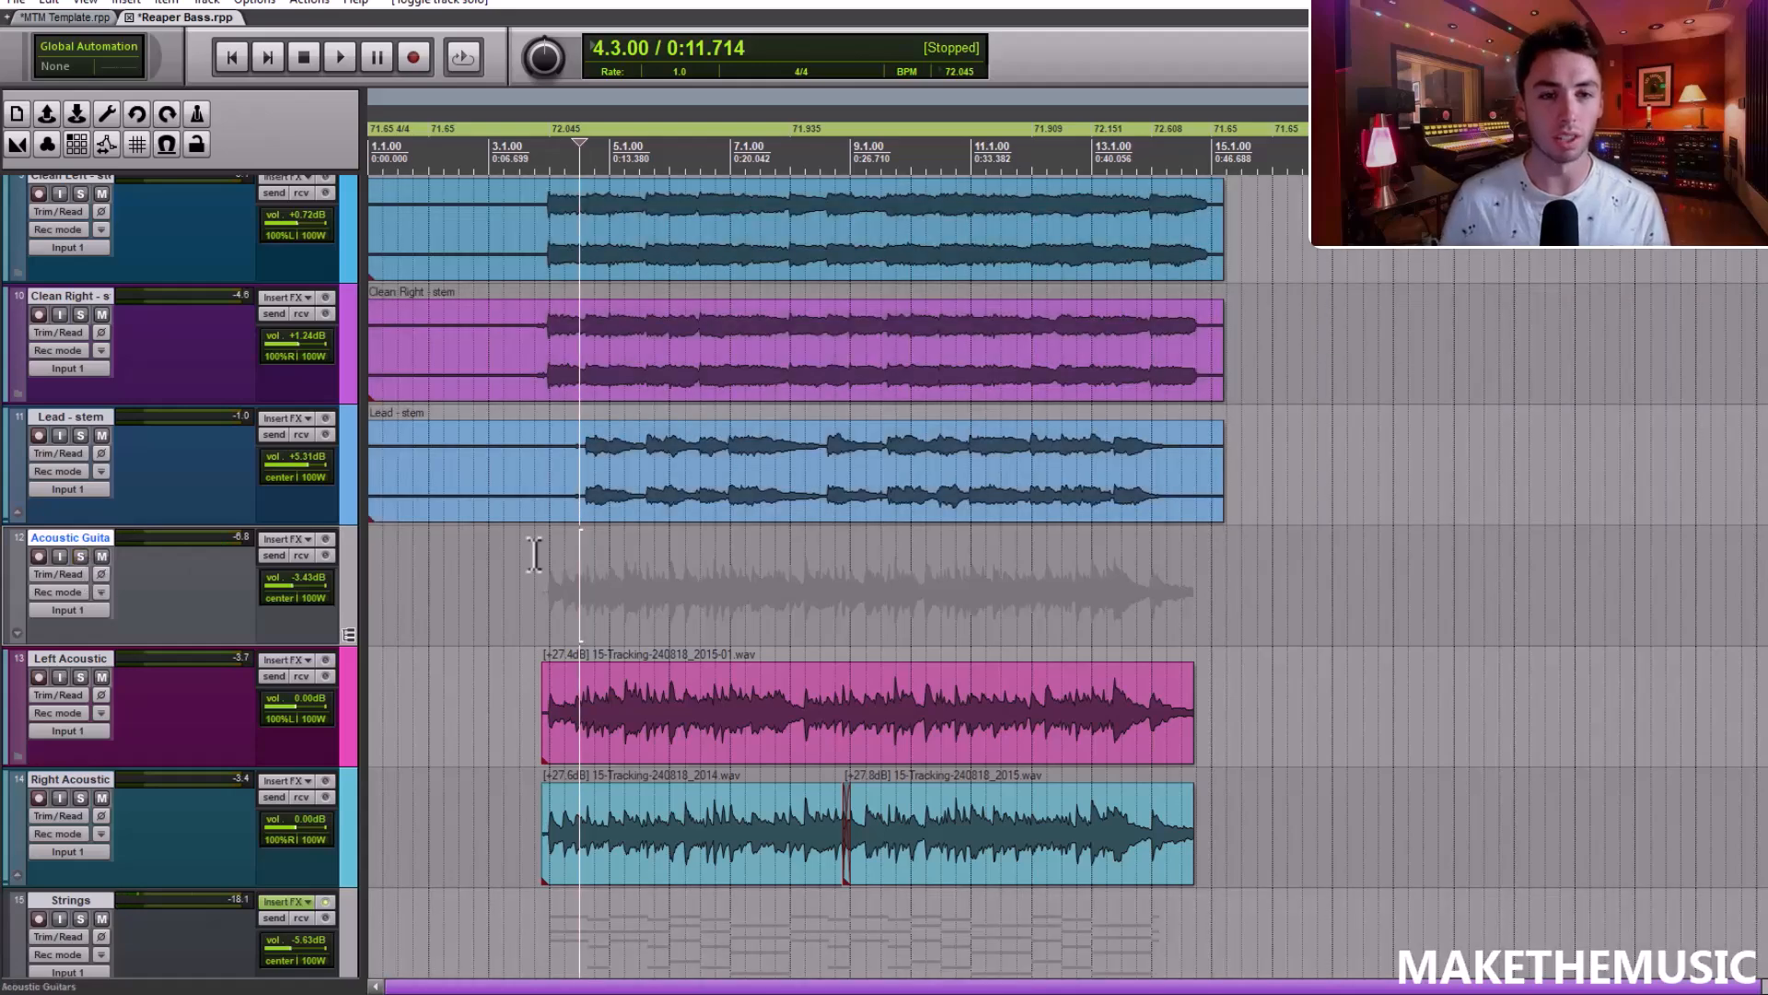
Solo the Electric Guitars folder and play it briefly from 4.1.00
scroll(1696, 418, "up", 5)
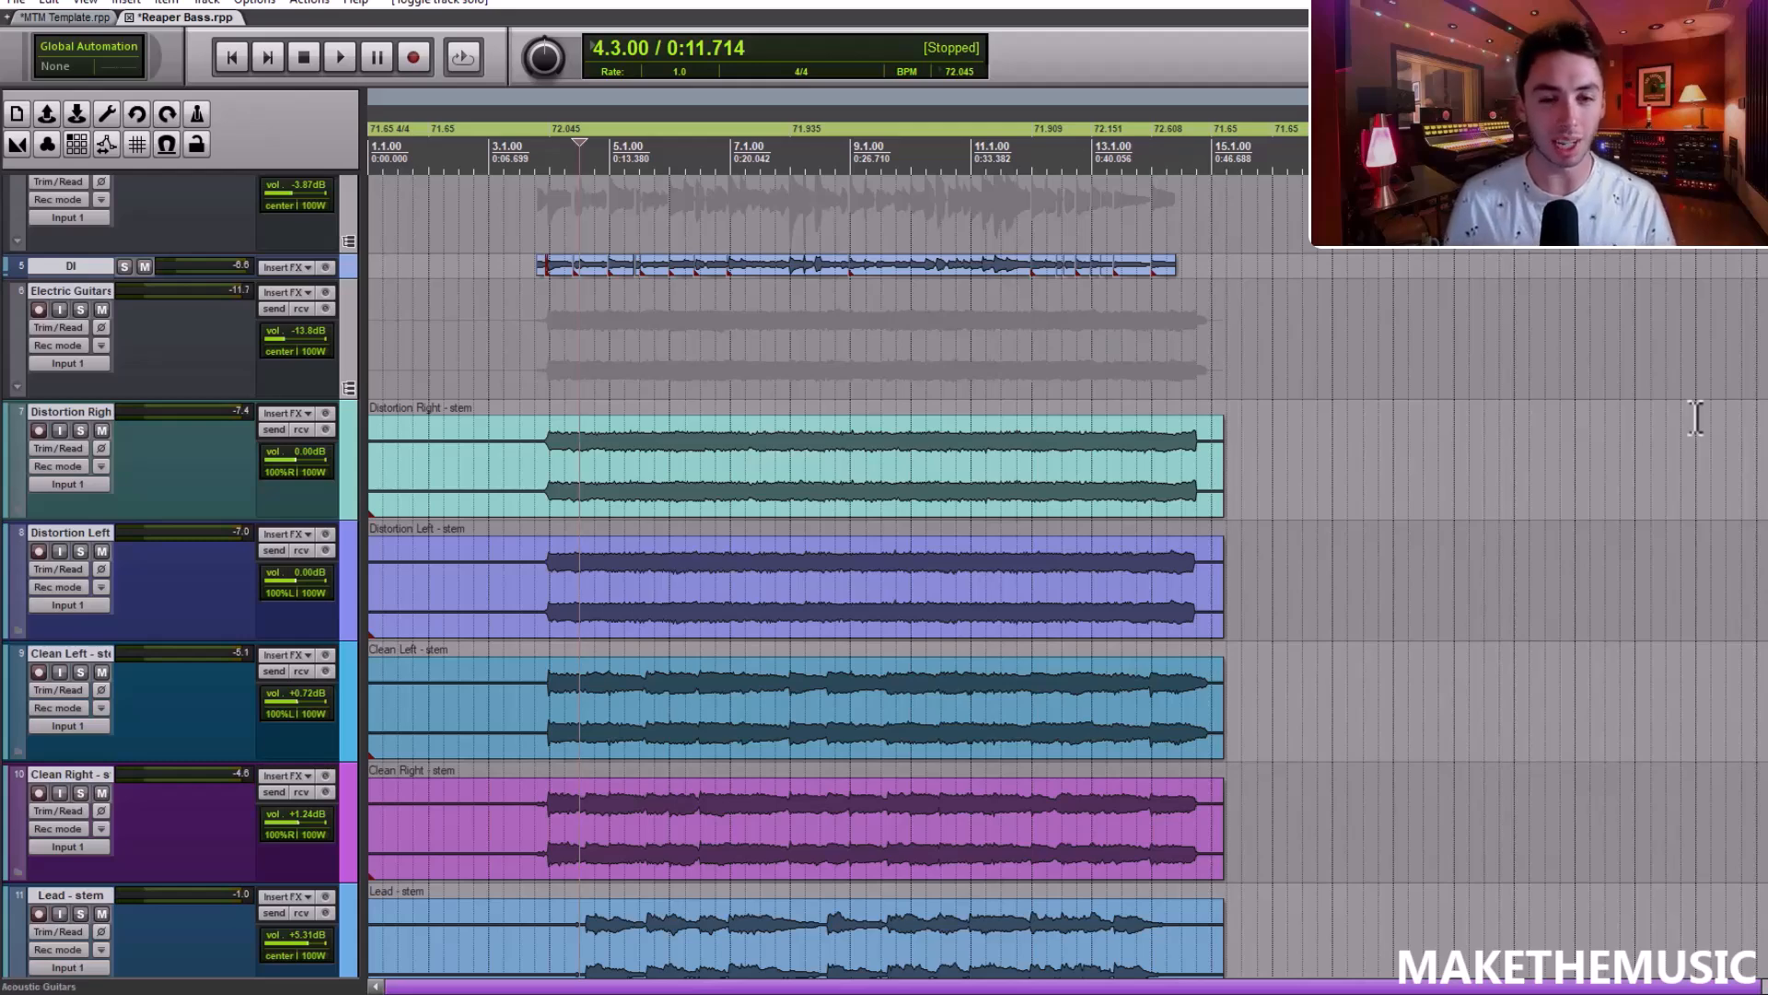
scroll(1562, 322, "down", 4)
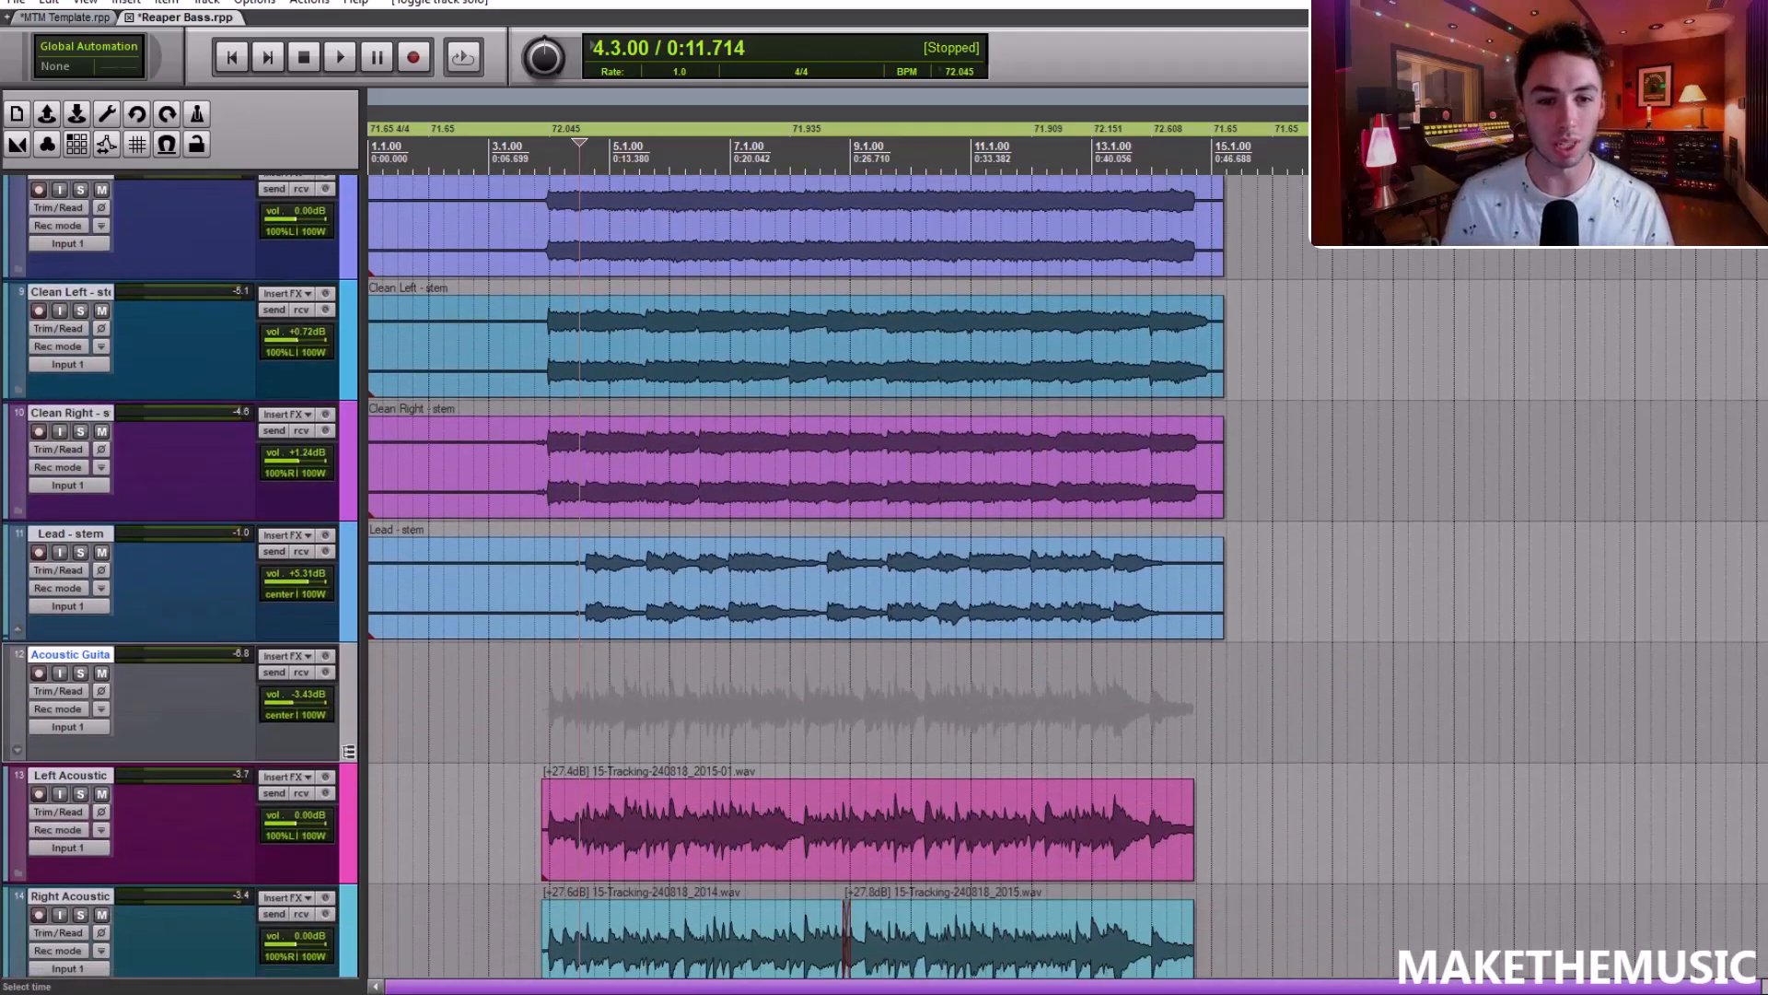
scroll(1561, 323, "up", 2)
scroll(1473, 352, "up", 2)
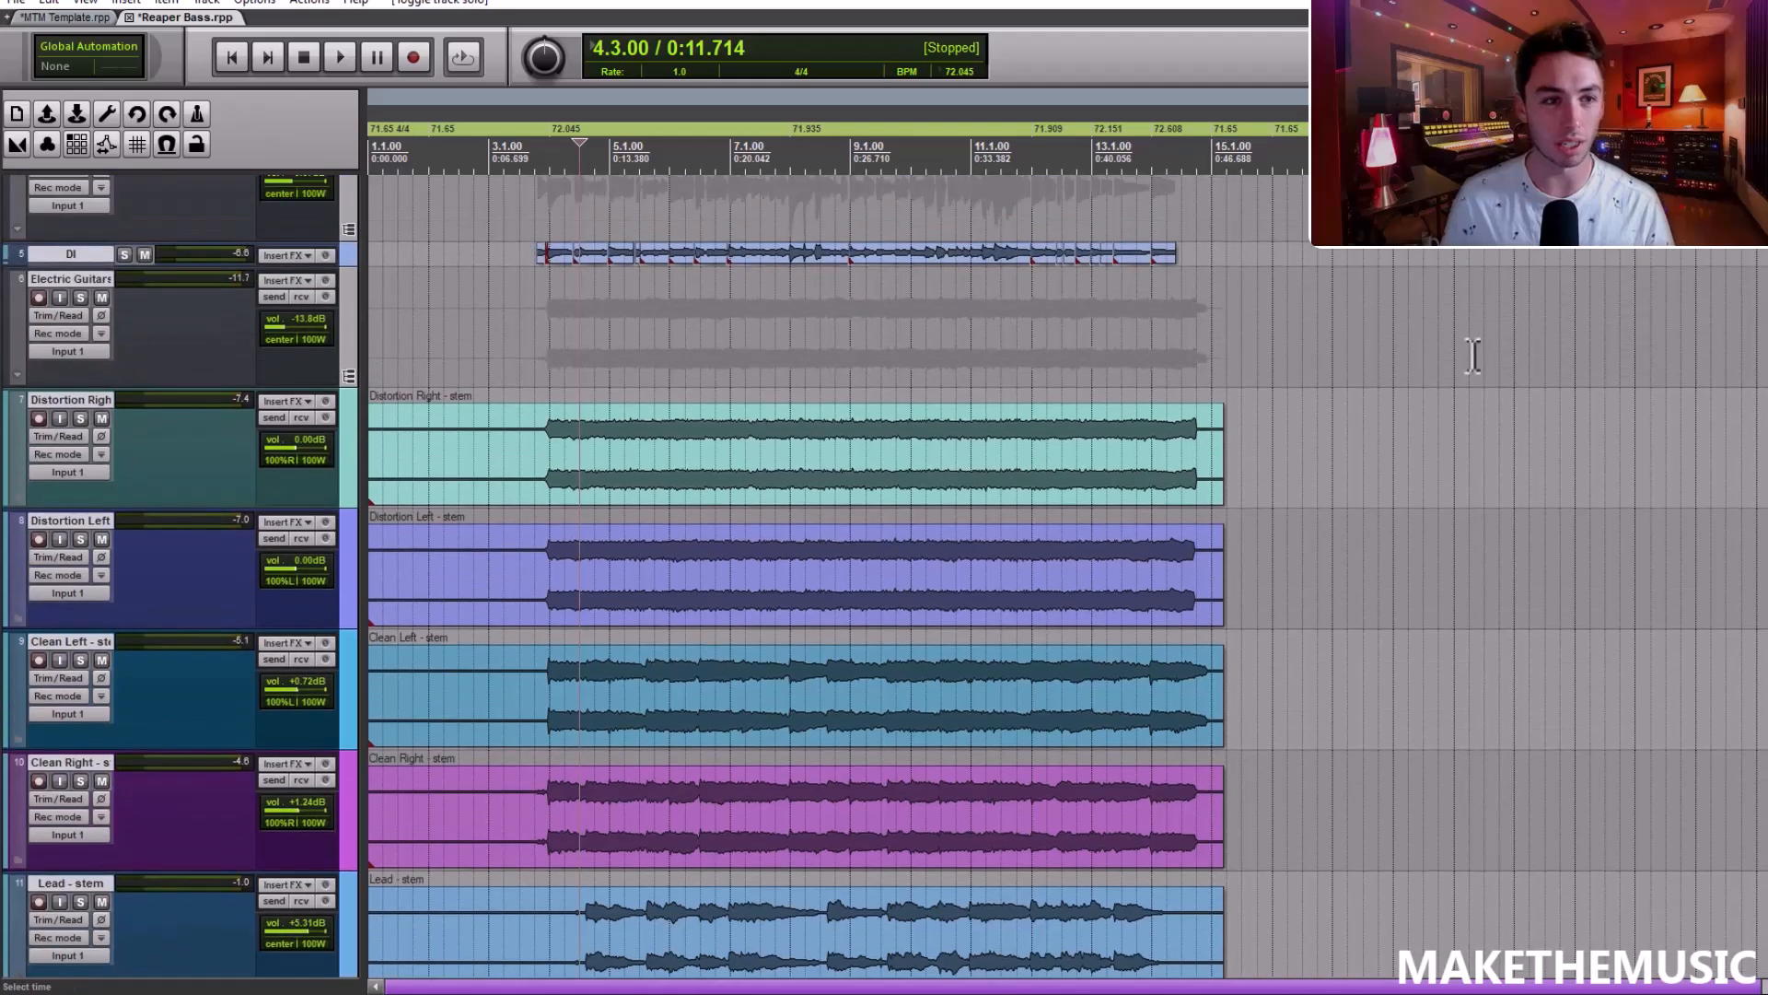
left_click(81, 297)
left_click(526, 367)
scroll(778, 367, "up", 2)
scroll(778, 367, "down", 2)
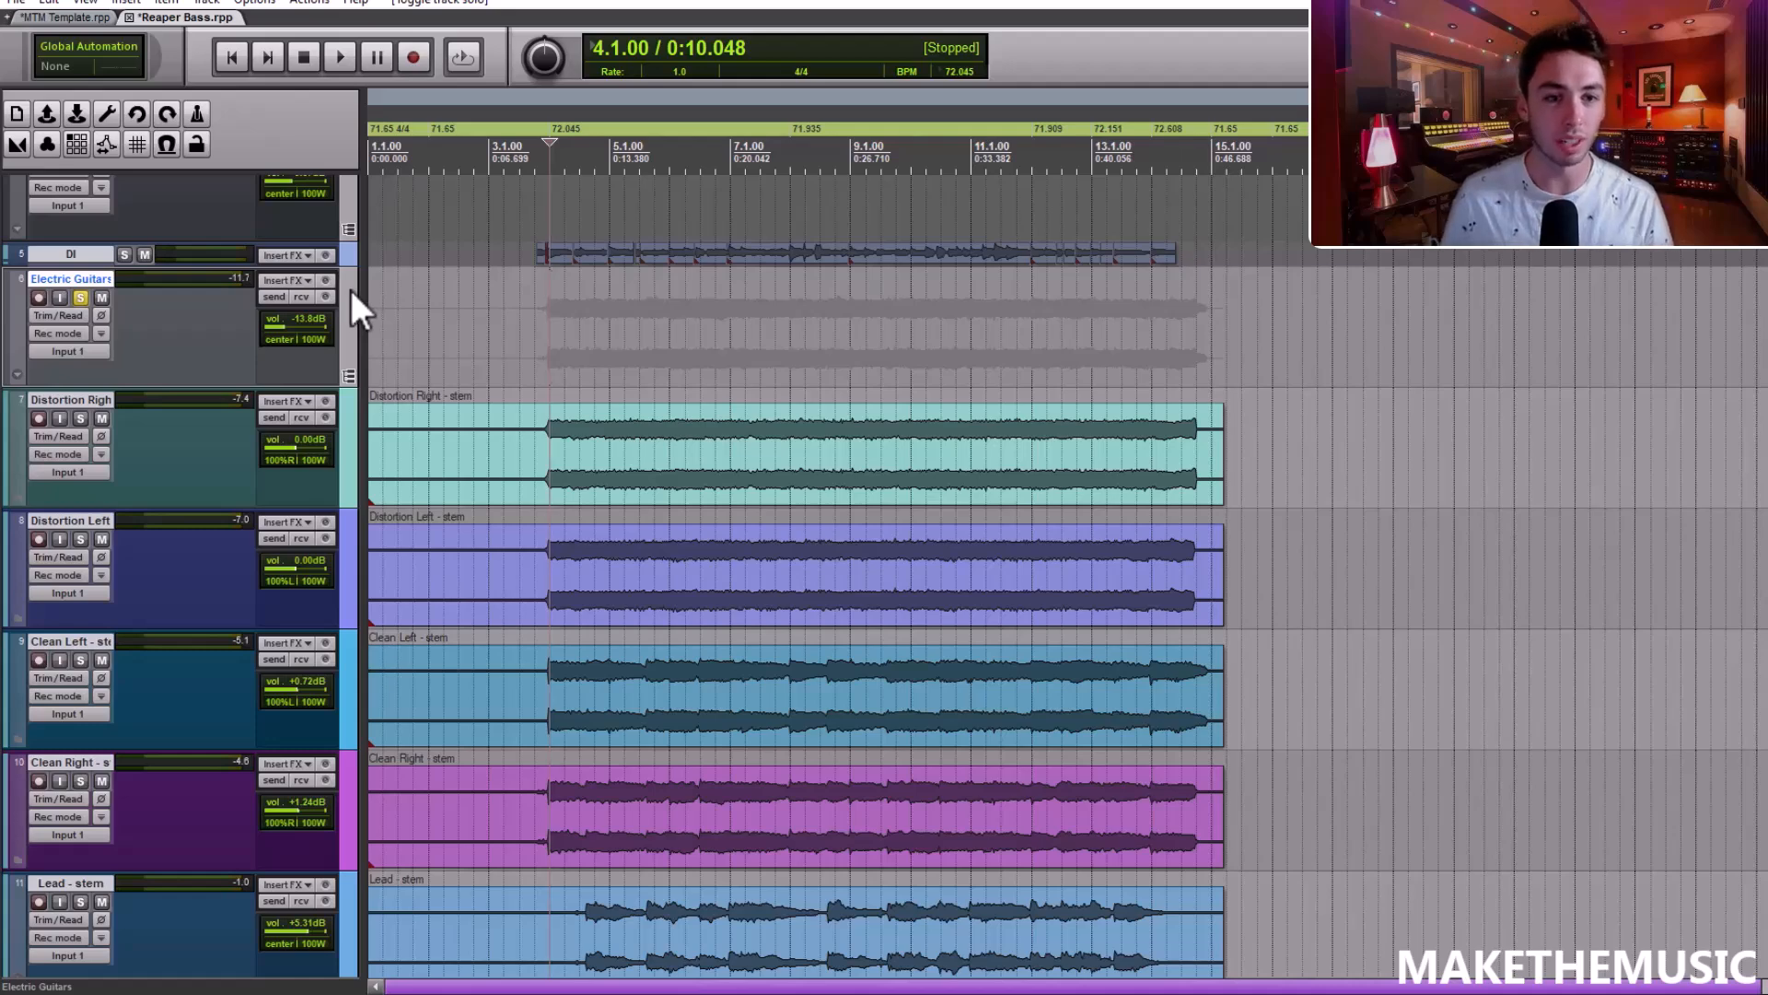
scroll(1495, 325, "down", 1)
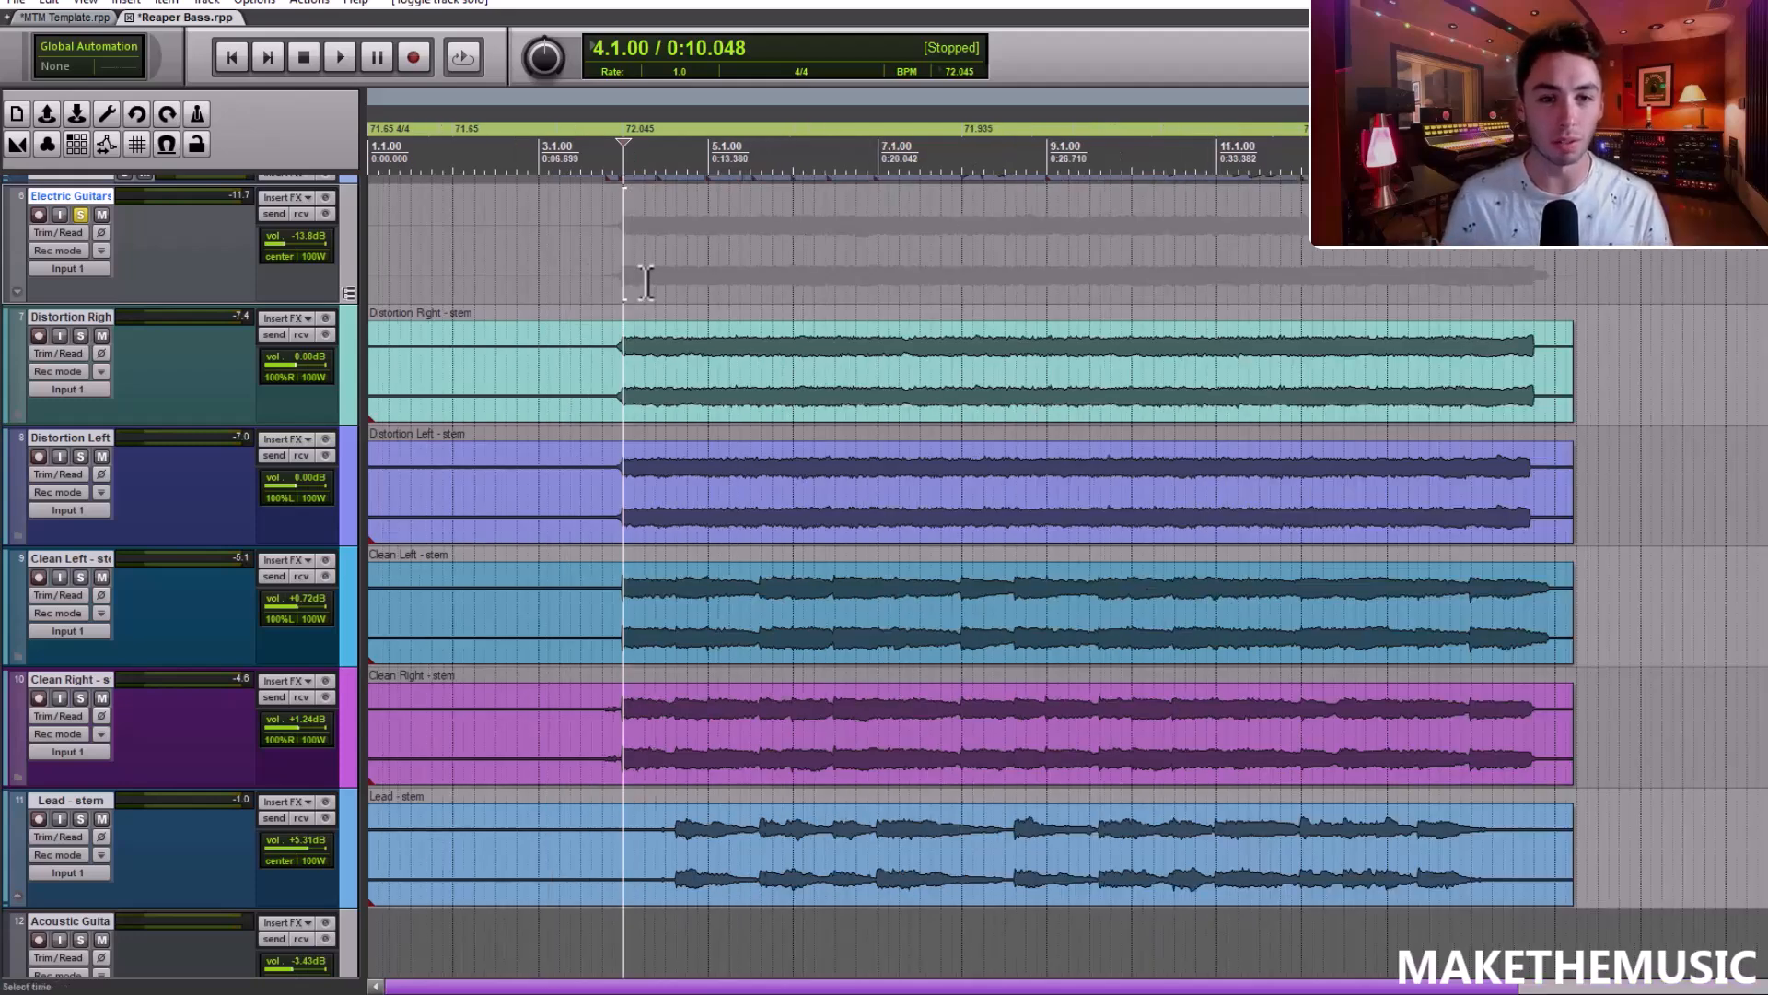
key("space")
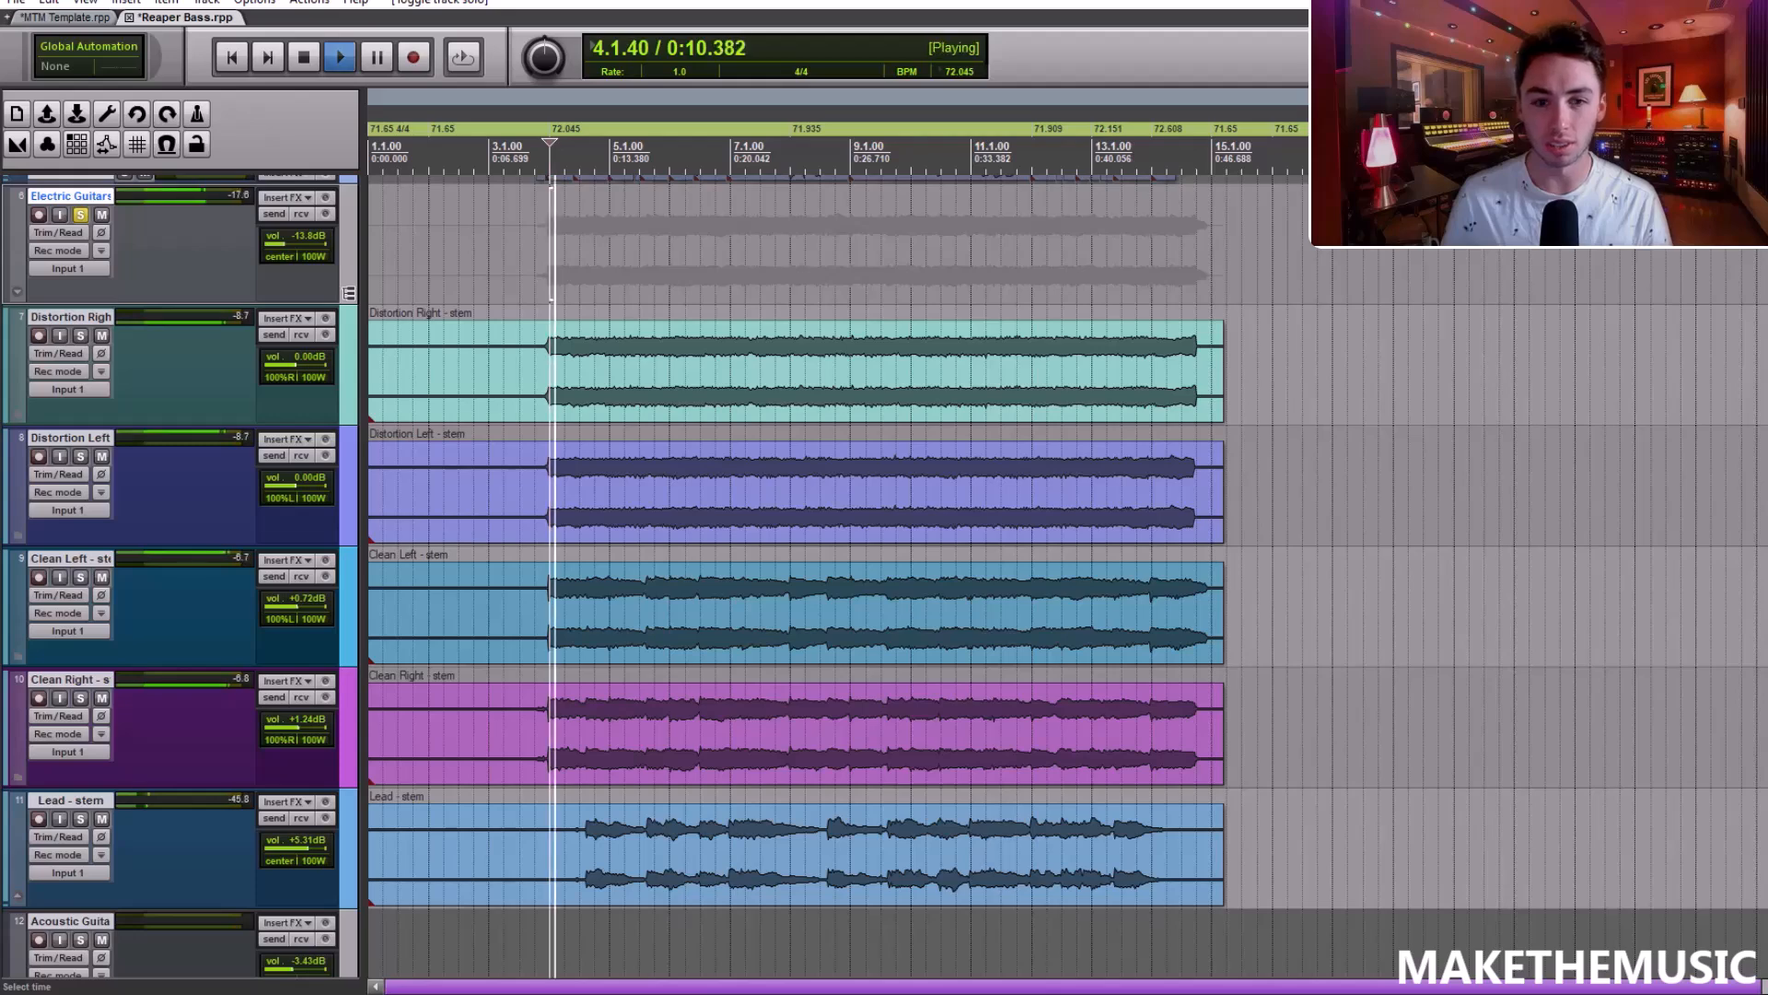
scroll(1259, 276, "up", 1)
key("space")
Add the ReaEQ plugin to the Electric Guitars folder and enlarge its window over the arrangement
left_click(291, 254)
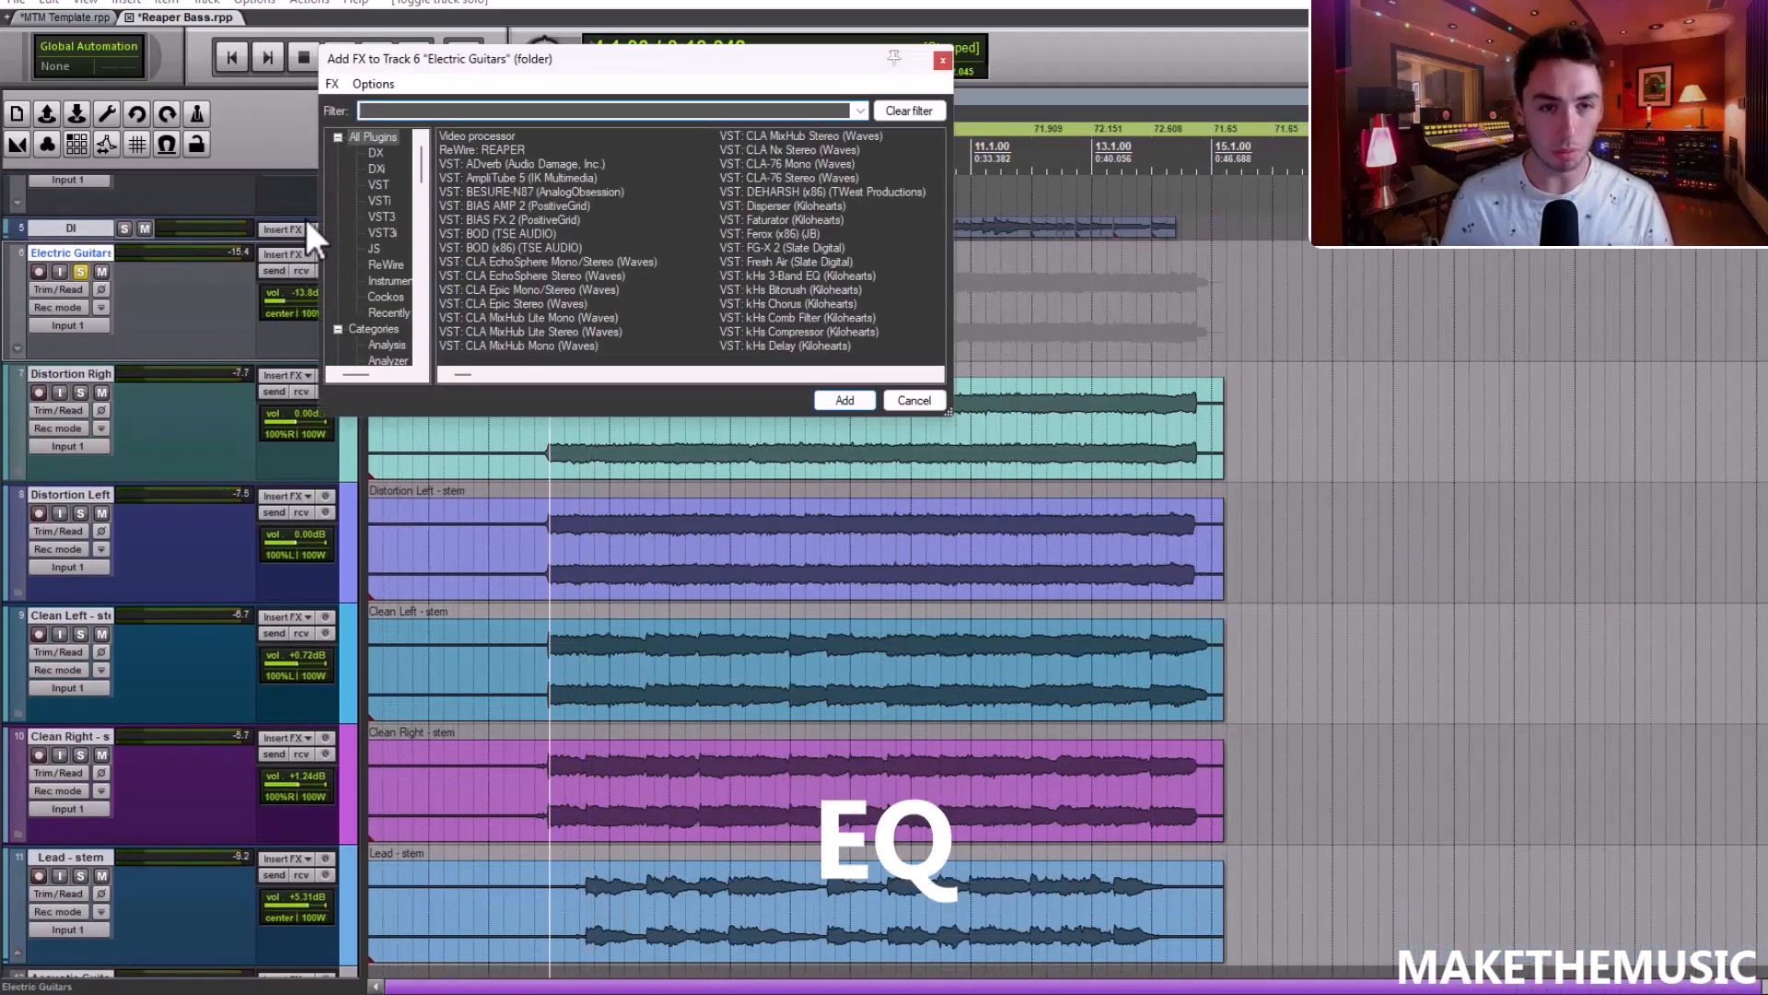
type("re")
double_click(753, 233)
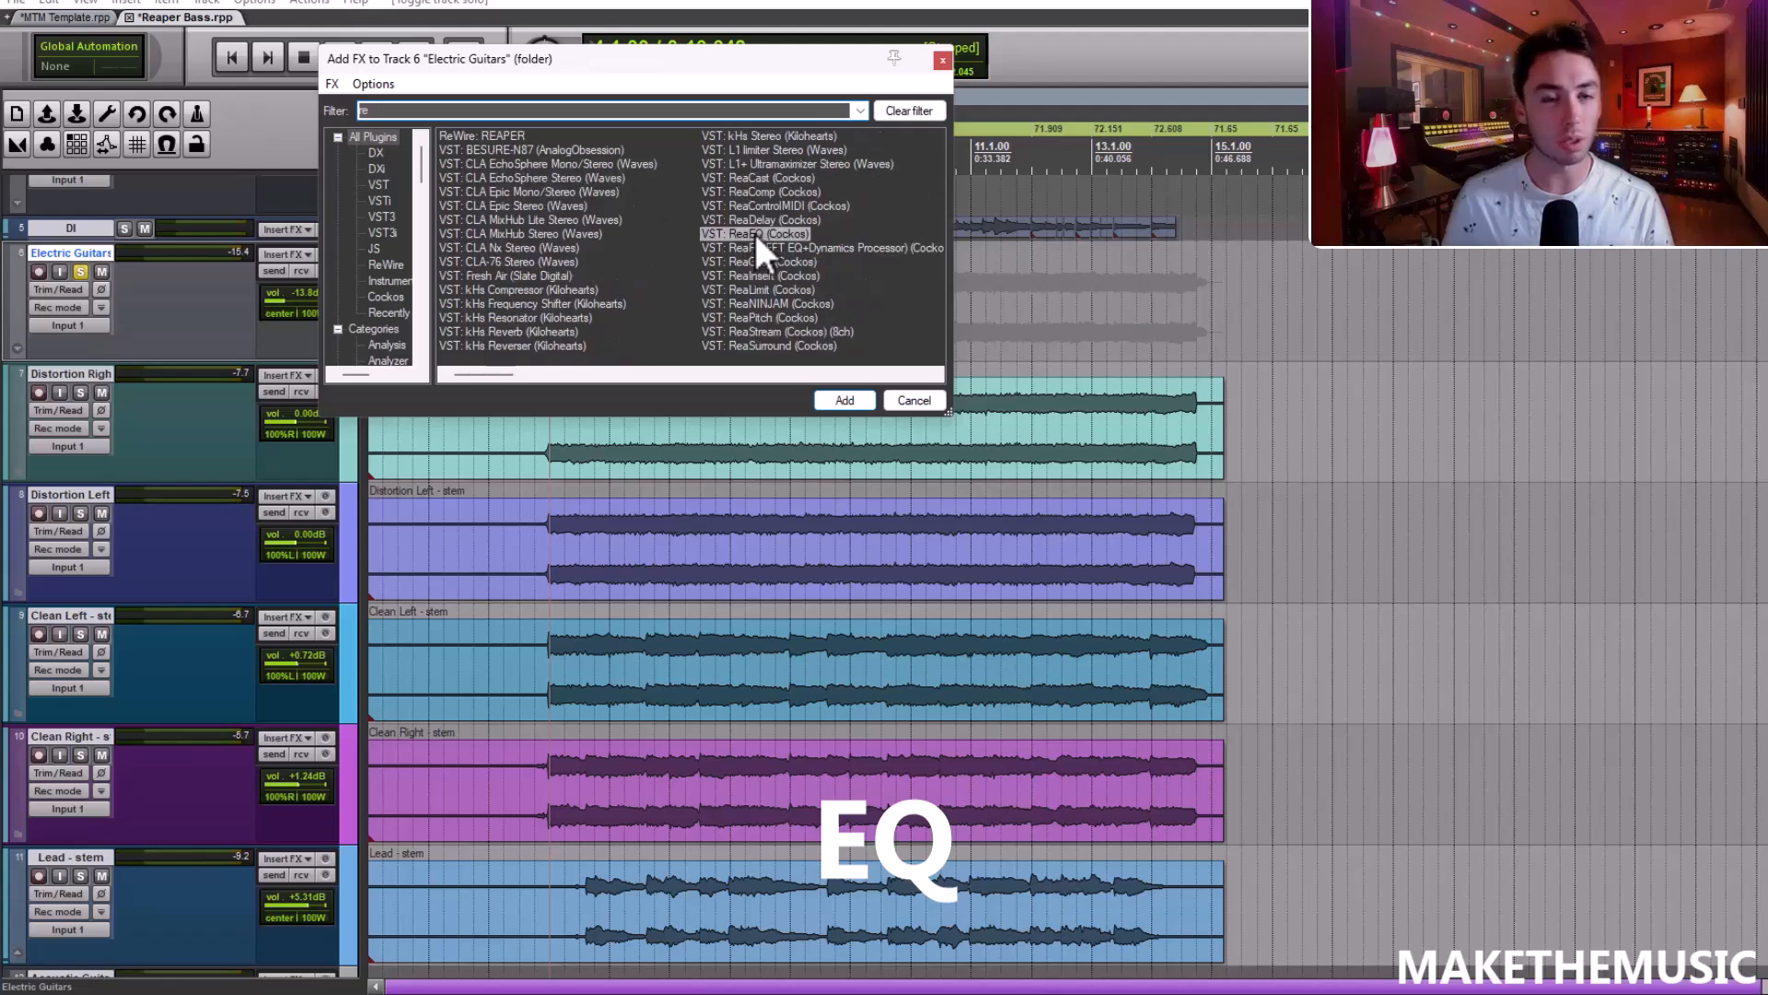
left_click_drag(395, 48, 617, 164)
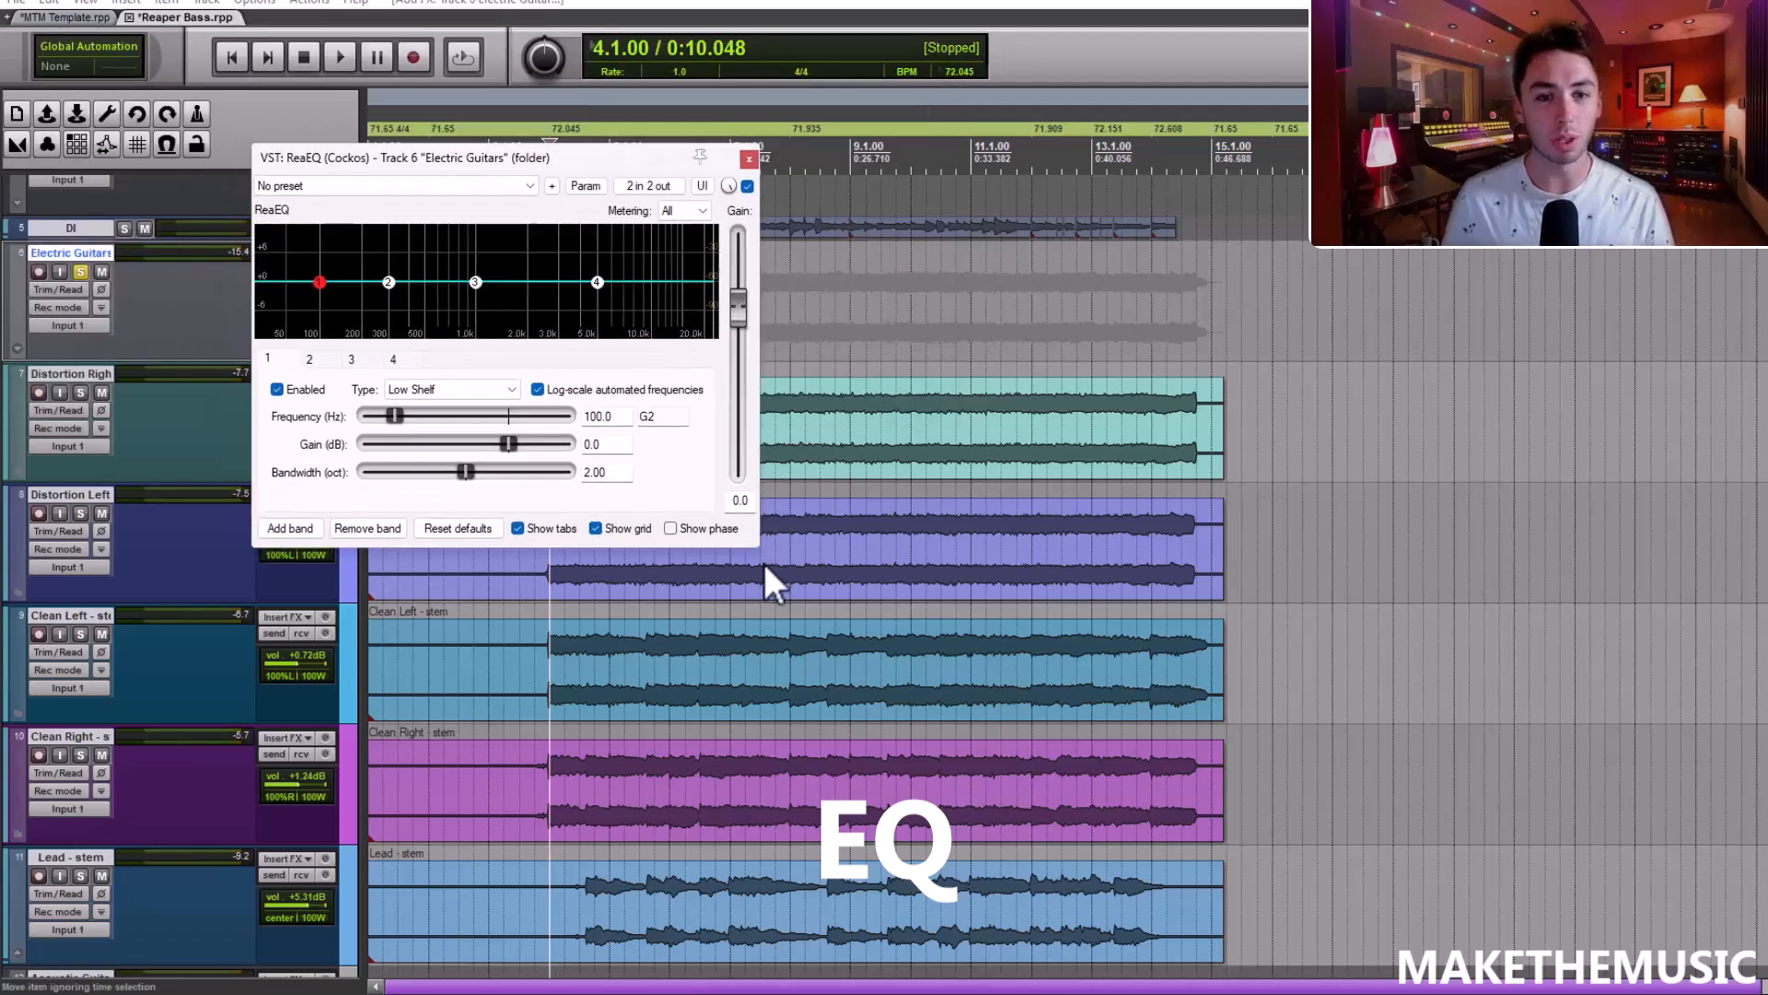
left_click_drag(760, 549, 1142, 632)
left_click_drag(831, 166, 866, 162)
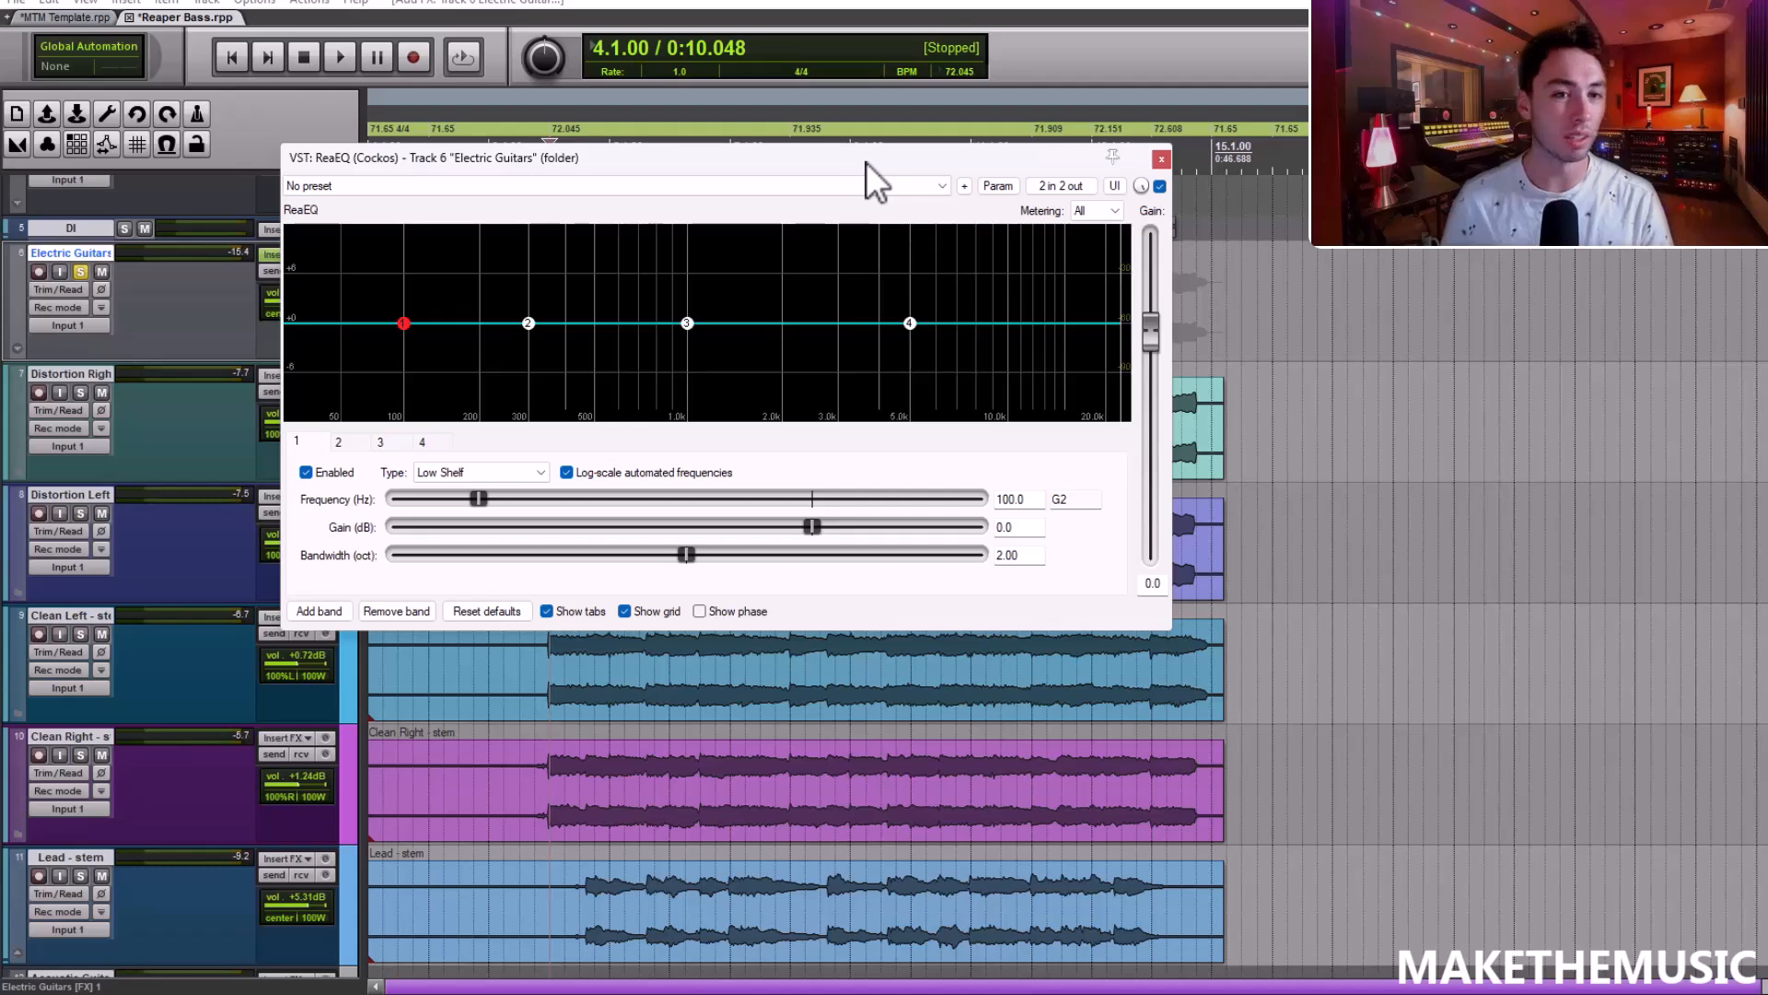
Play the guitars to view their spectrum, and change ReaEQ band 1 to a High Pass at about 122 Hz
key("space")
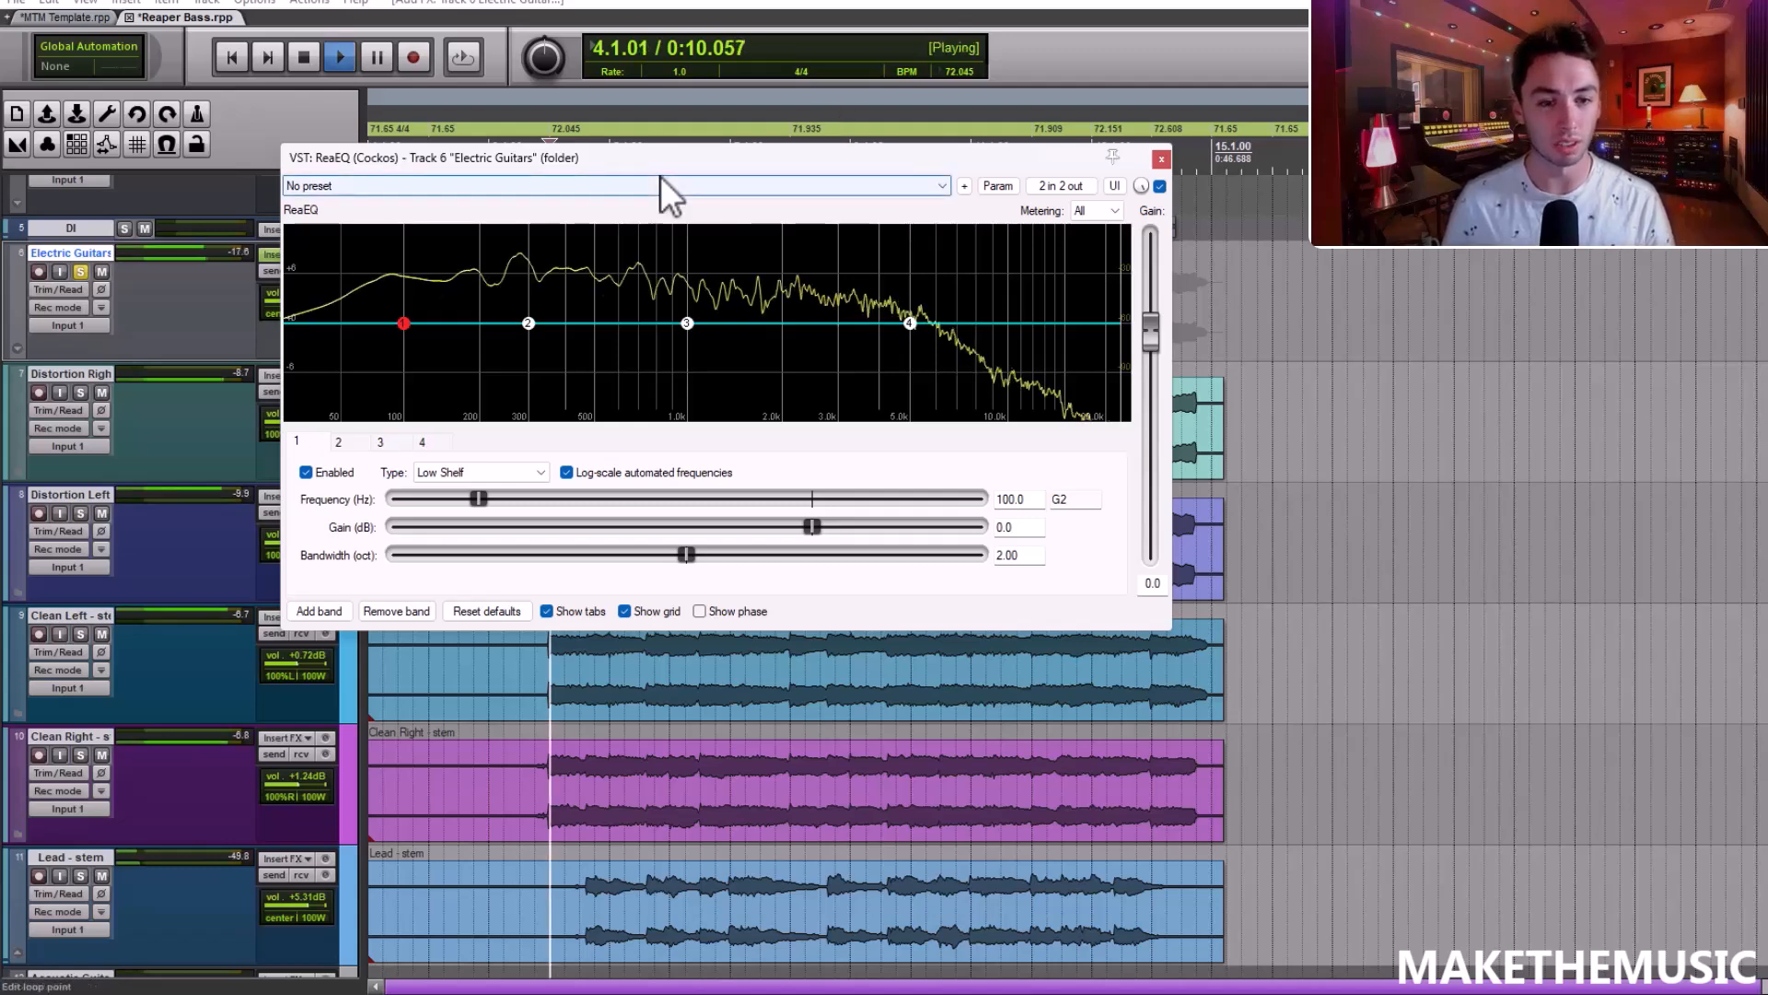
key("space")
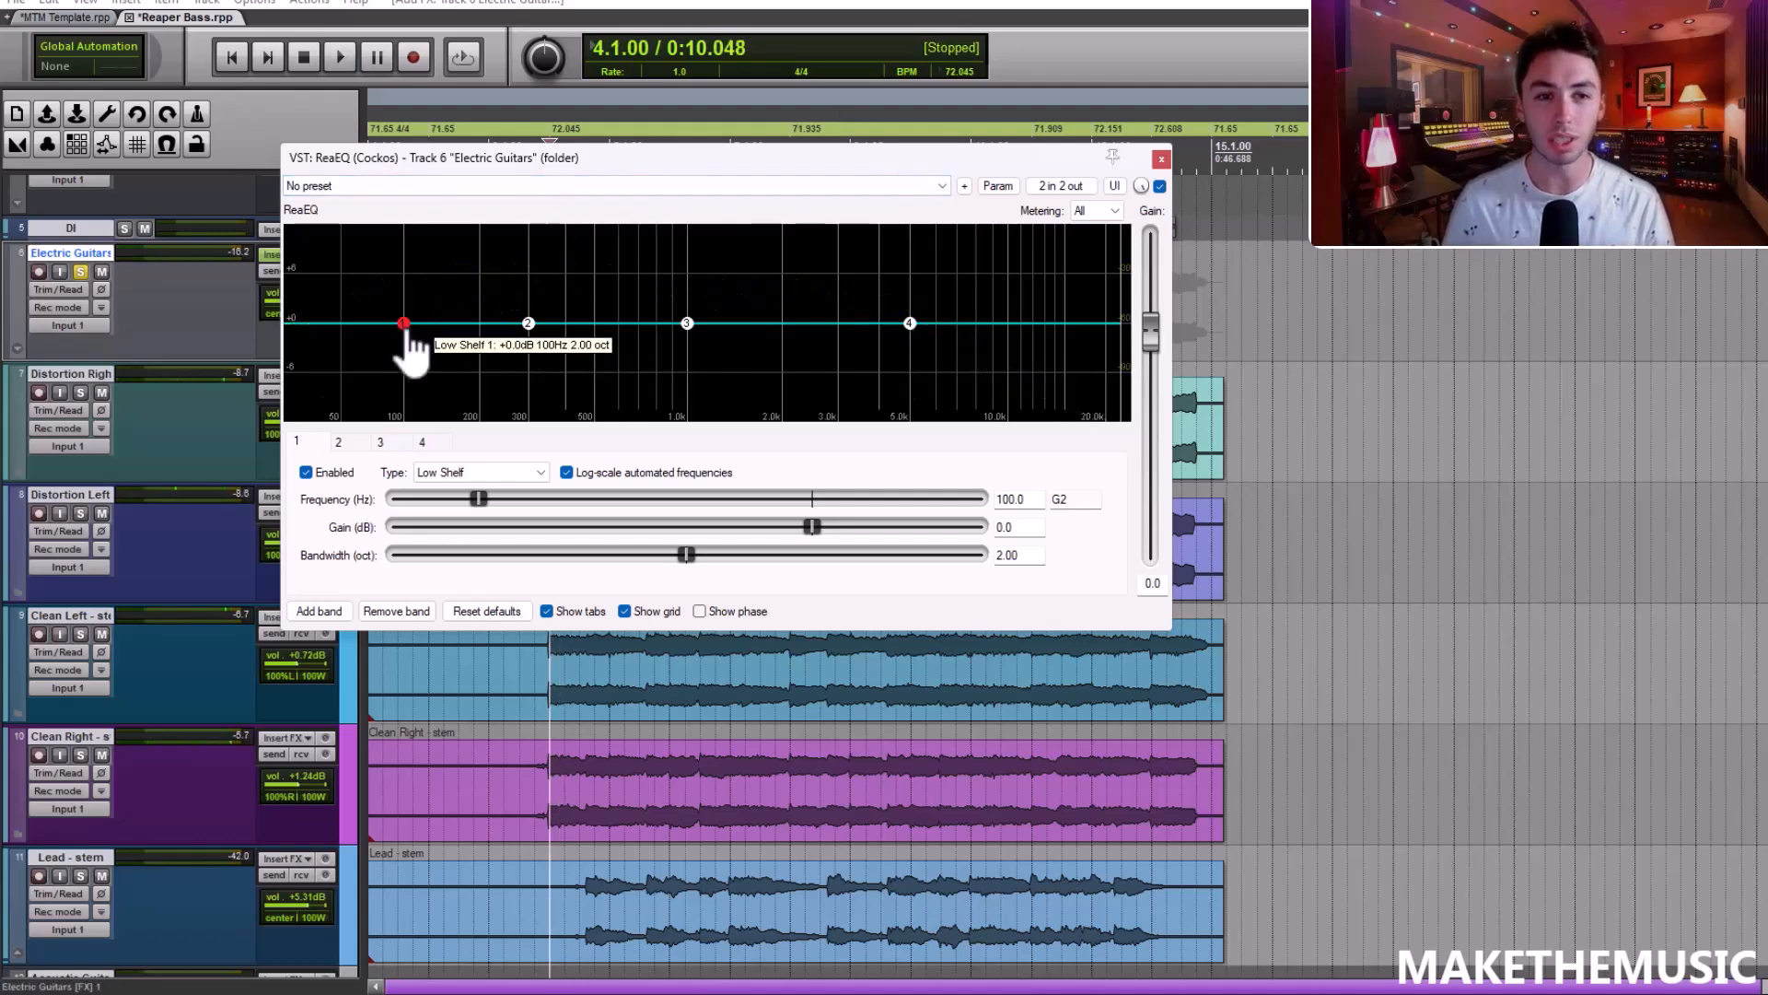
right_click(403, 323)
left_click(531, 579)
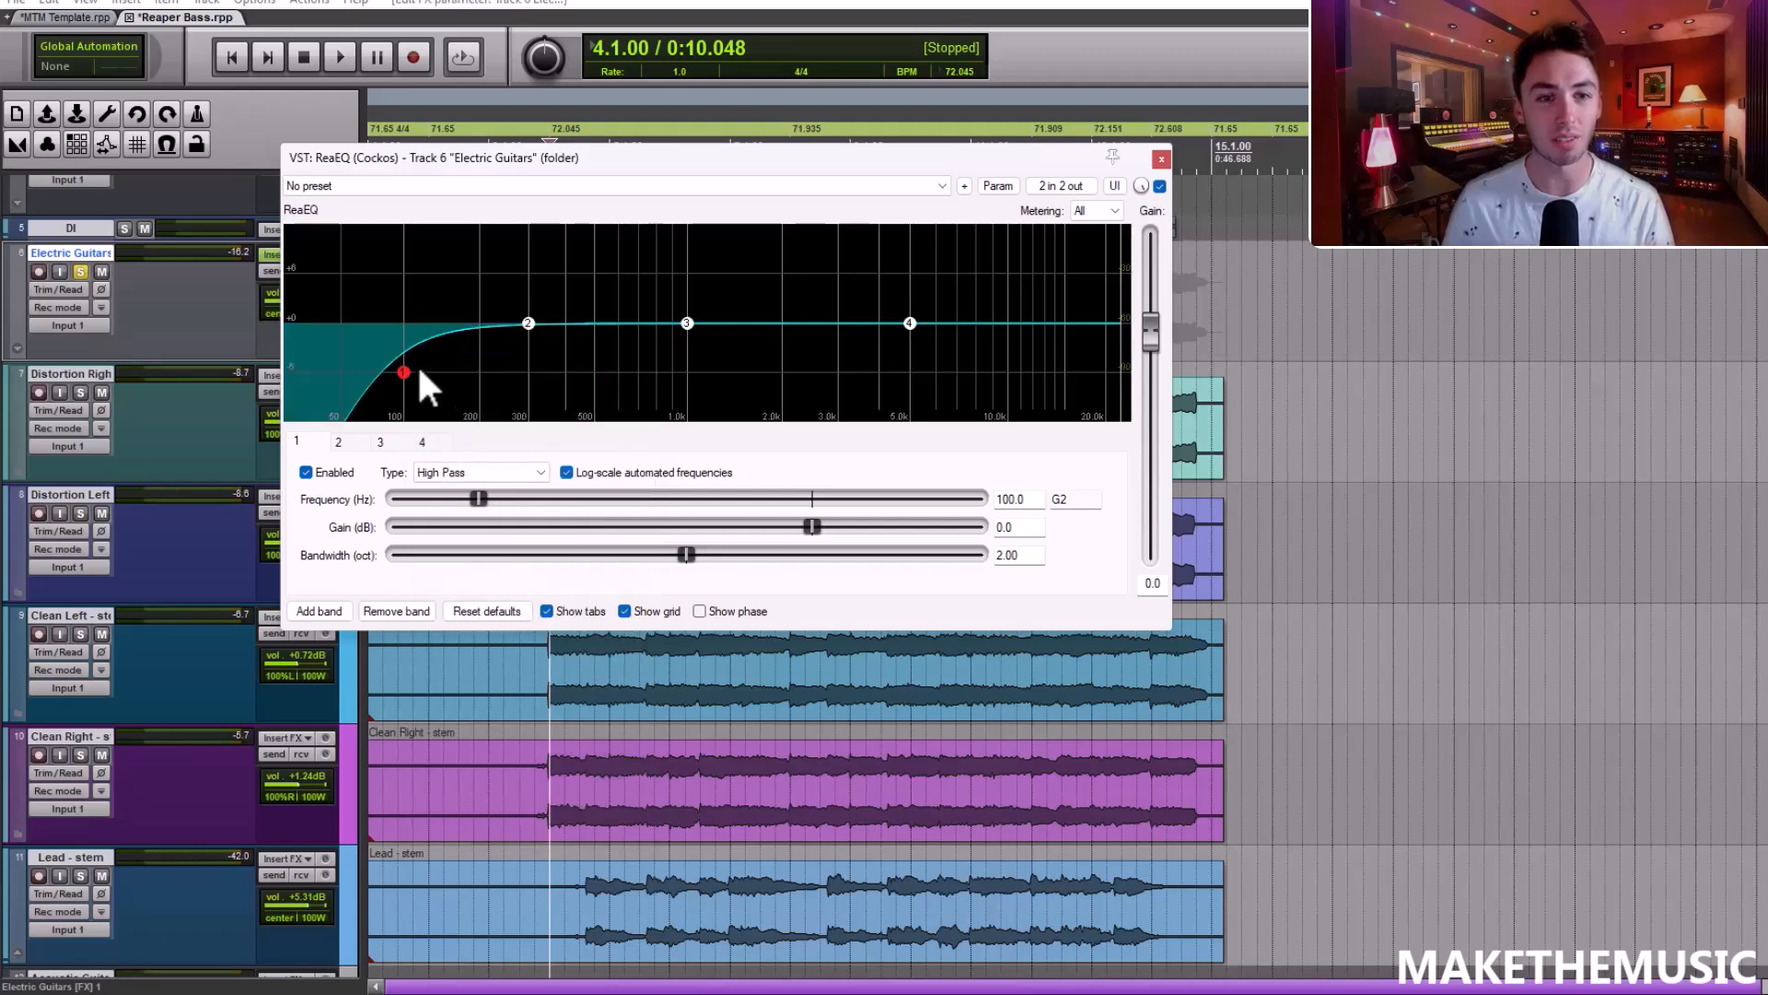
left_click_drag(413, 378, 426, 379)
Compare the guitars with ReaEQ bypassed and enabled, and raise the band 1 high-pass frequency to about 130 Hz
key("space")
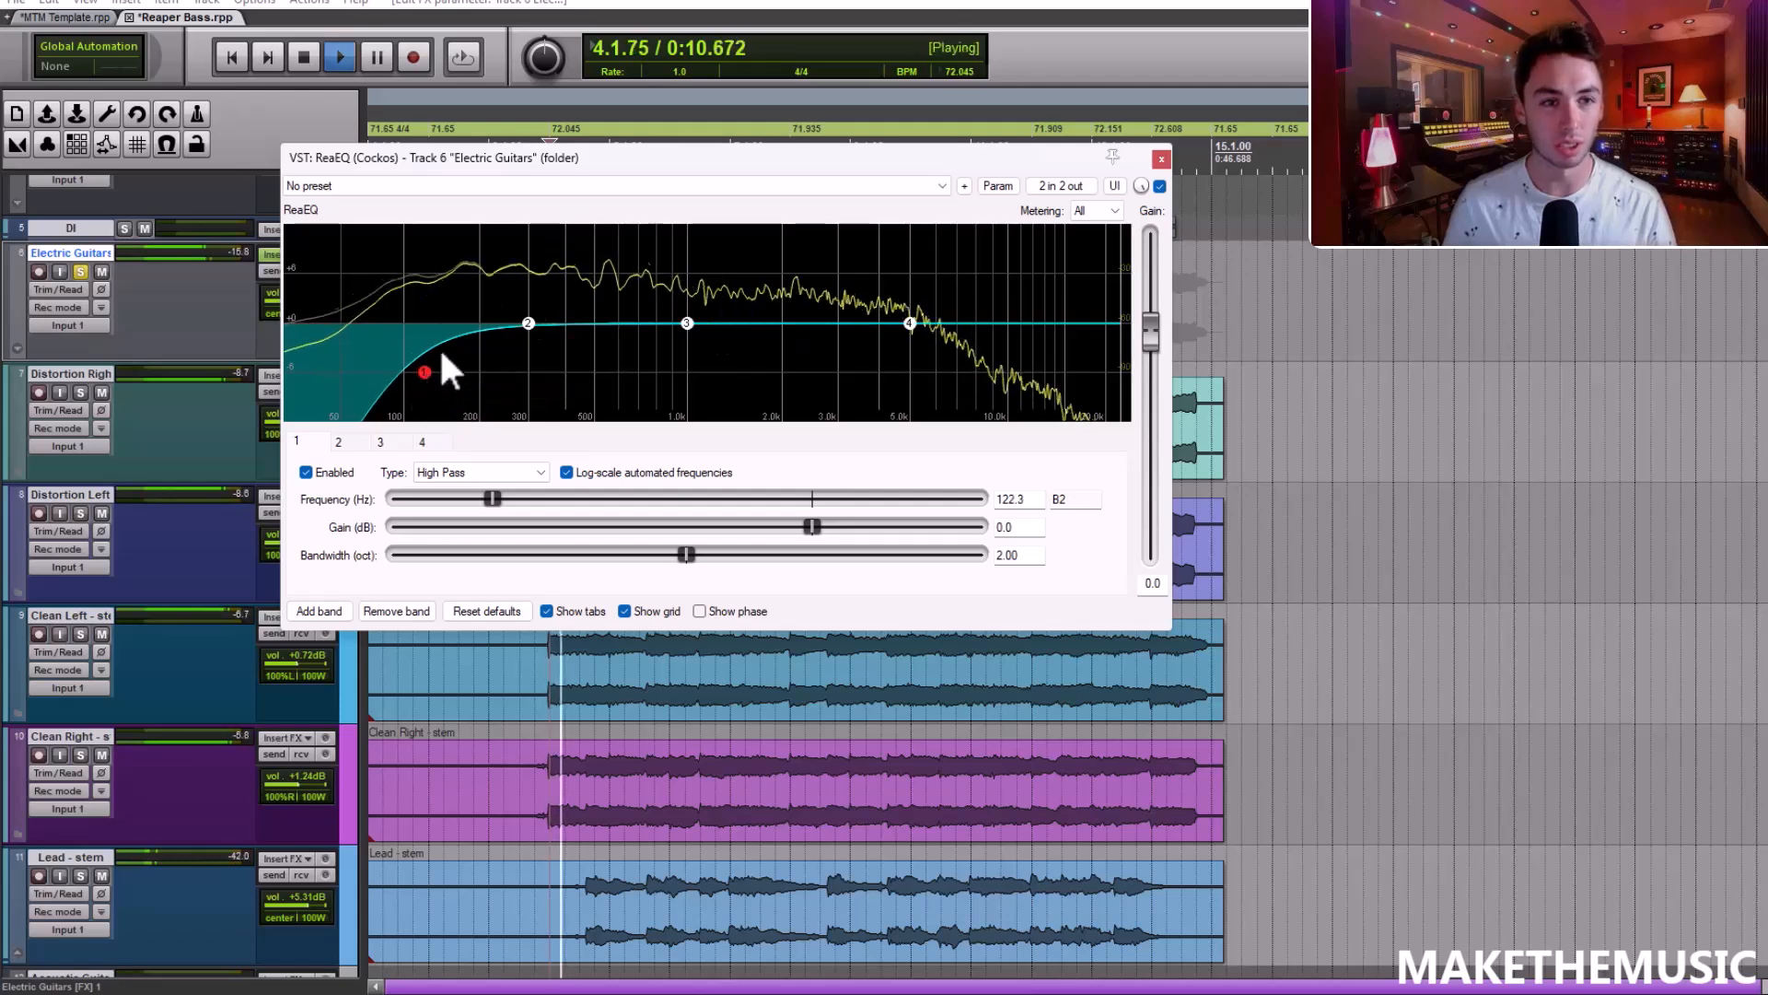
left_click(1159, 186)
left_click(1160, 186)
key("space")
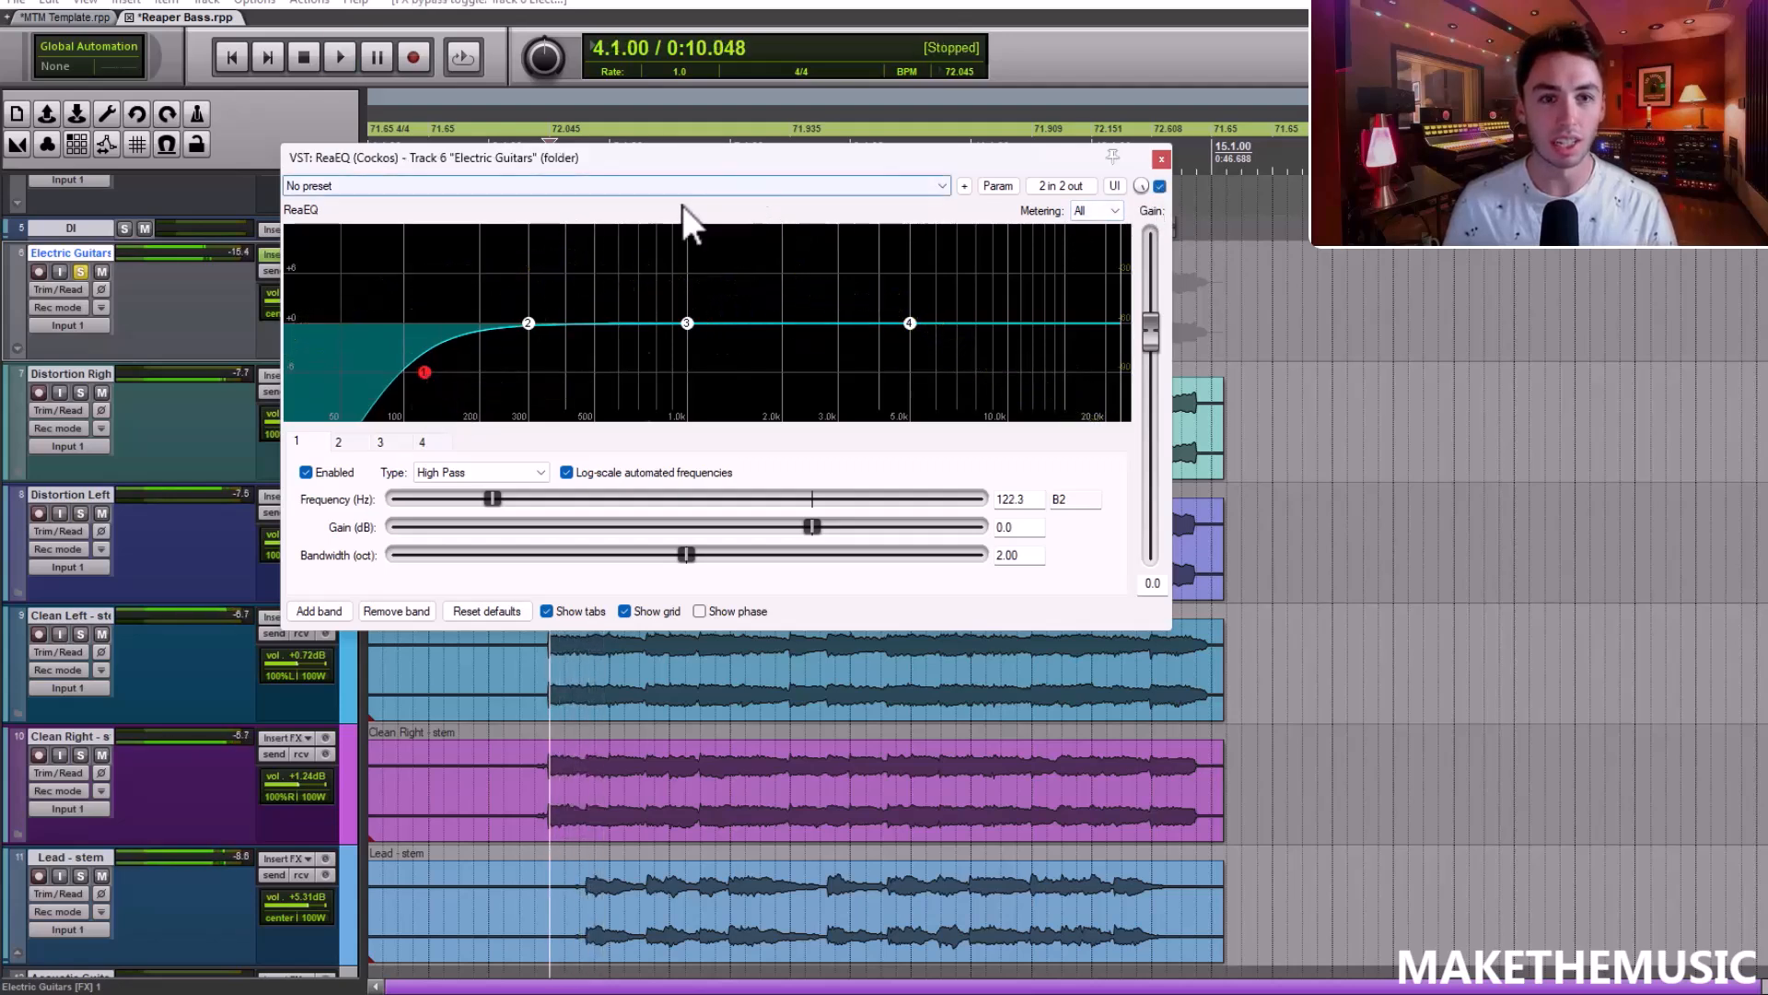
left_click_drag(424, 373, 430, 372)
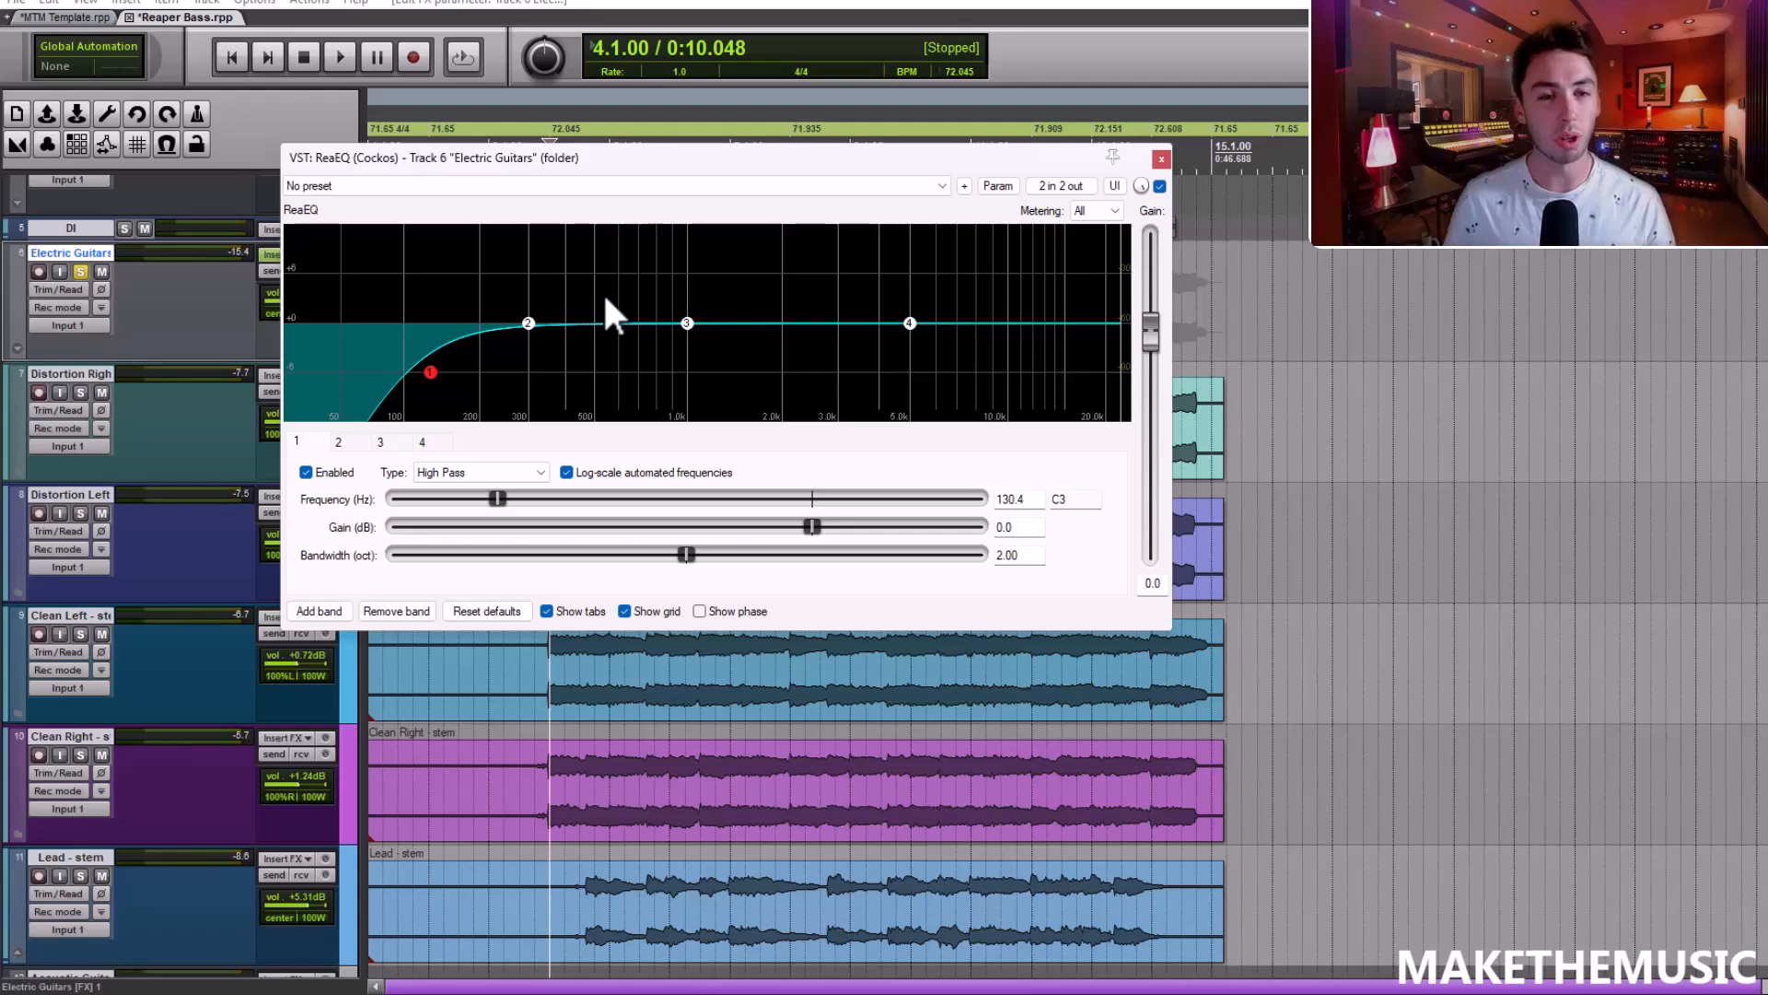
Add a fifth EQ band at about 665 Hz, boosted to about 10.4 dB and narrowed to 0.20 octaves
key("space")
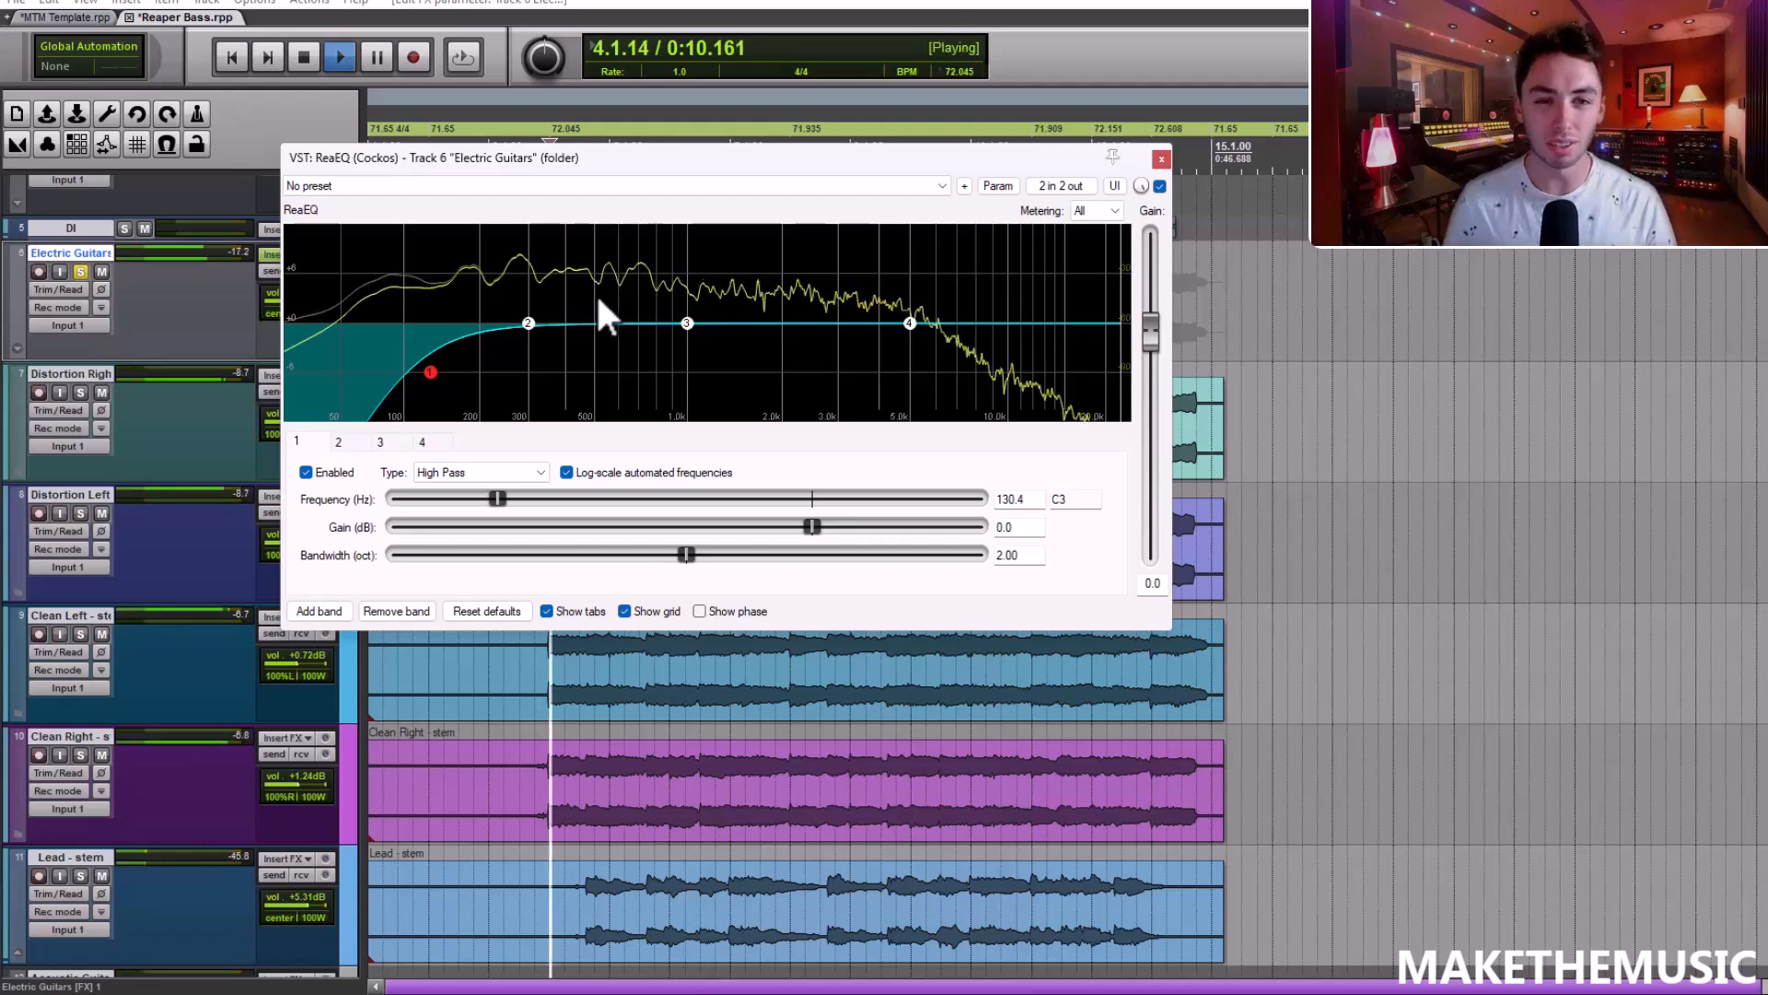
double_click(631, 279)
key("space")
left_click_drag(632, 279, 632, 237)
scroll(634, 241, "down", 10)
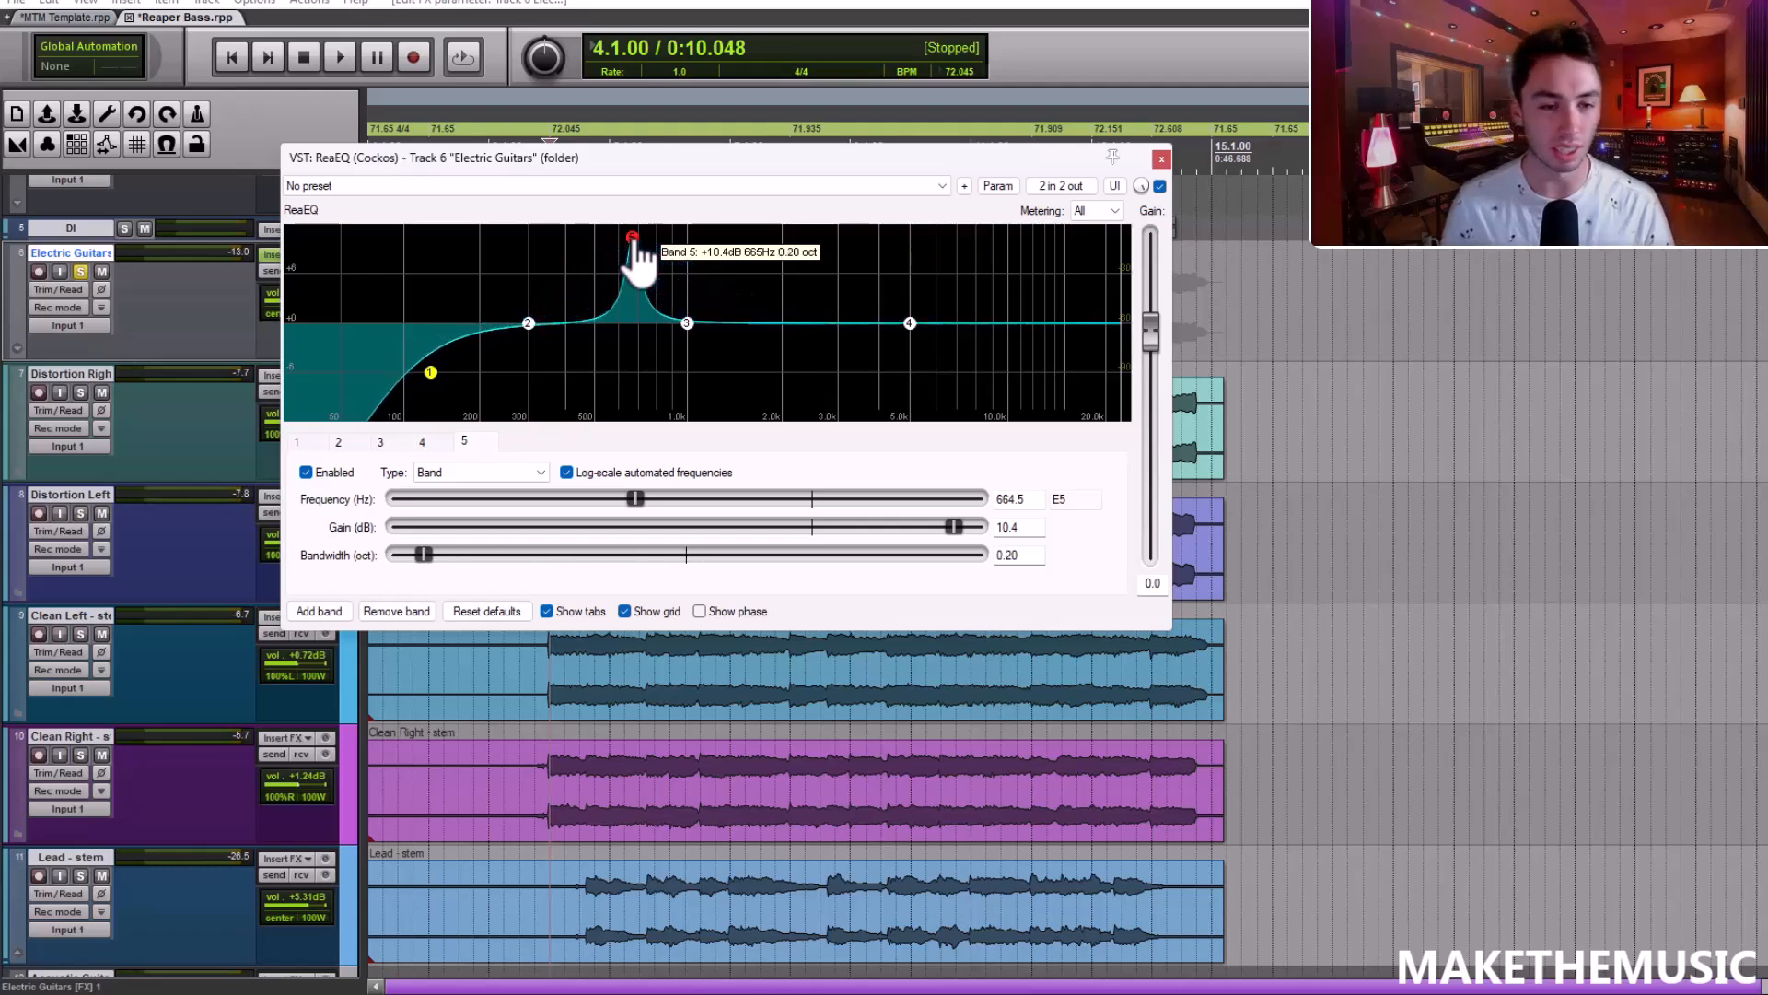
Sweep the boosted band 5 during playback to about 510 Hz at about 12.2 dB, and stop playback
key("space")
left_click_drag(634, 241, 598, 231)
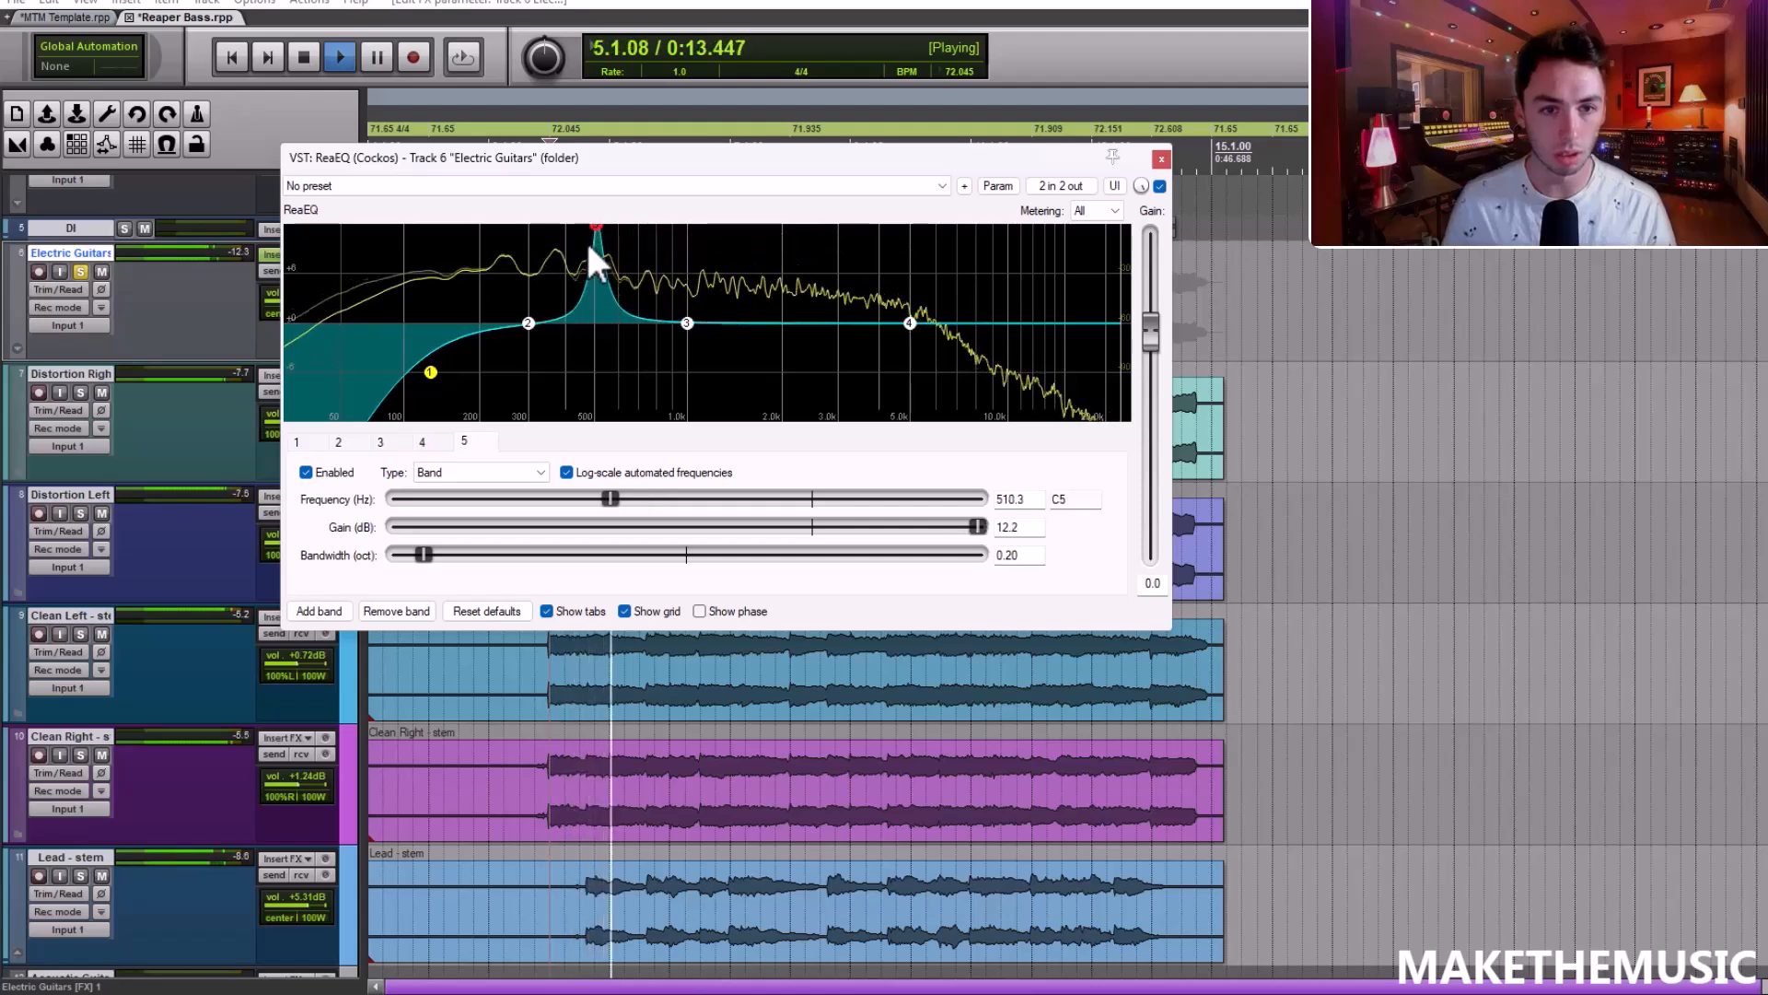
key("space")
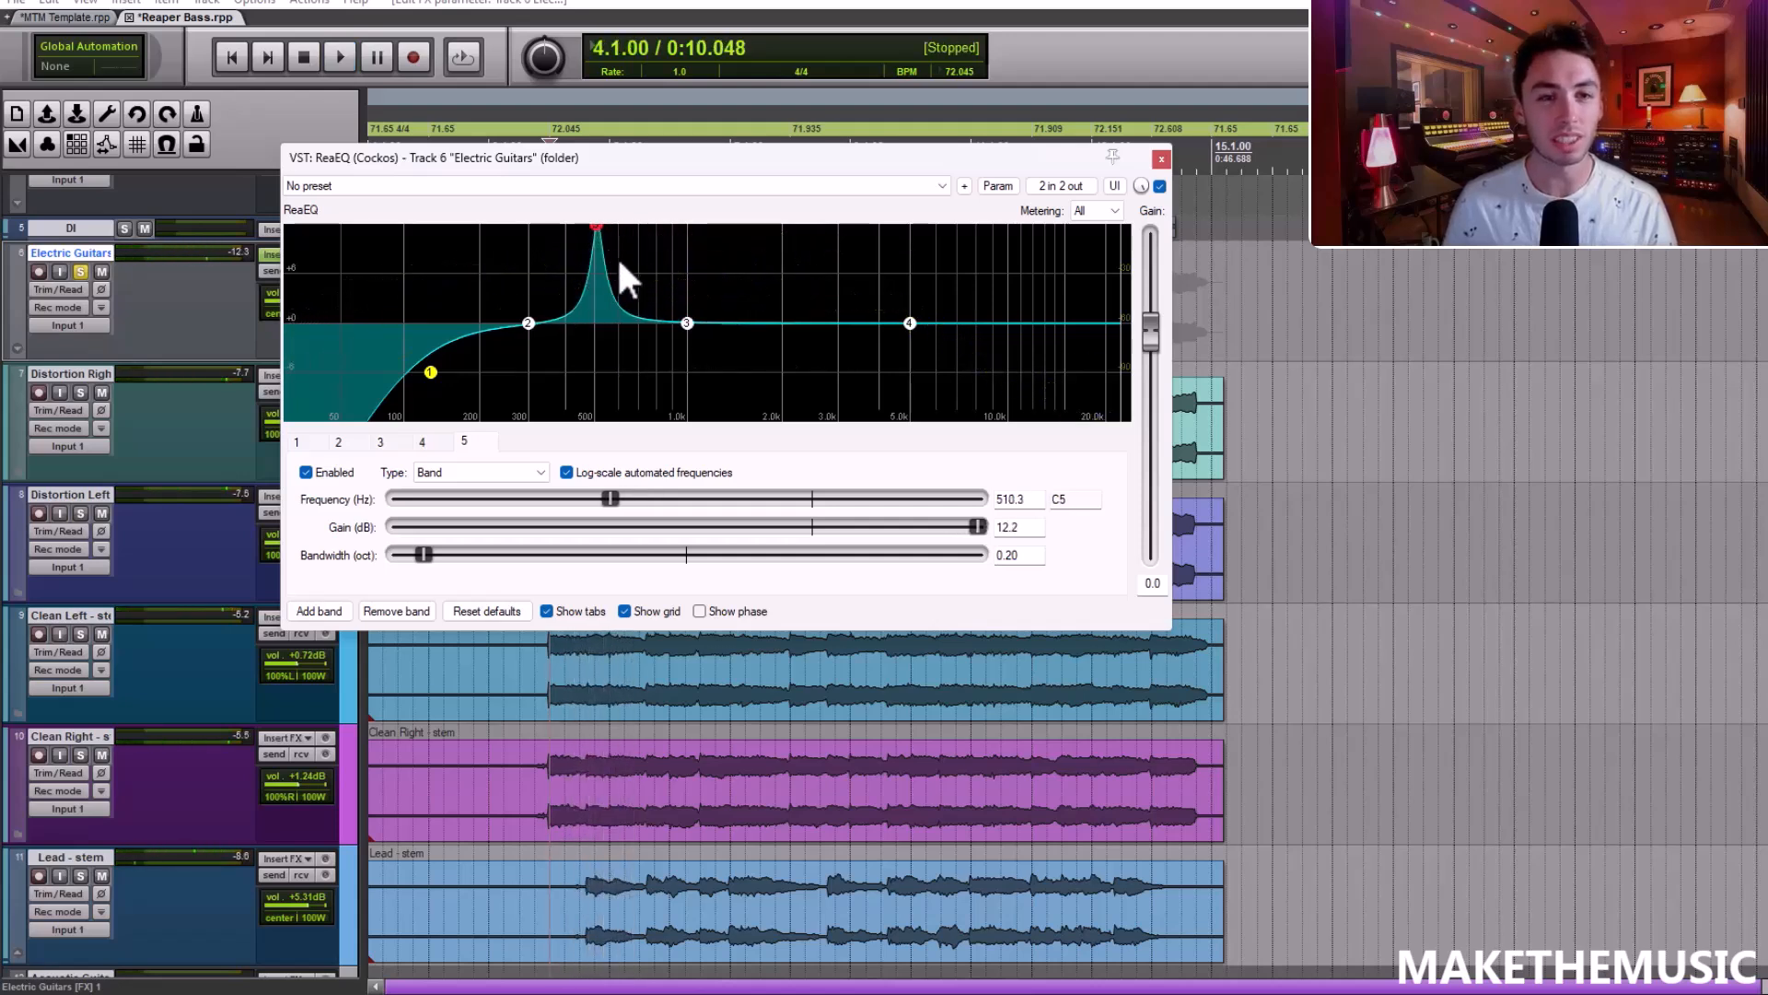
Cut band 5 to about -6.5 dB and narrow its bandwidth to about 0.14 octaves while playing the guitars
left_click_drag(976, 533, 735, 521)
key("space")
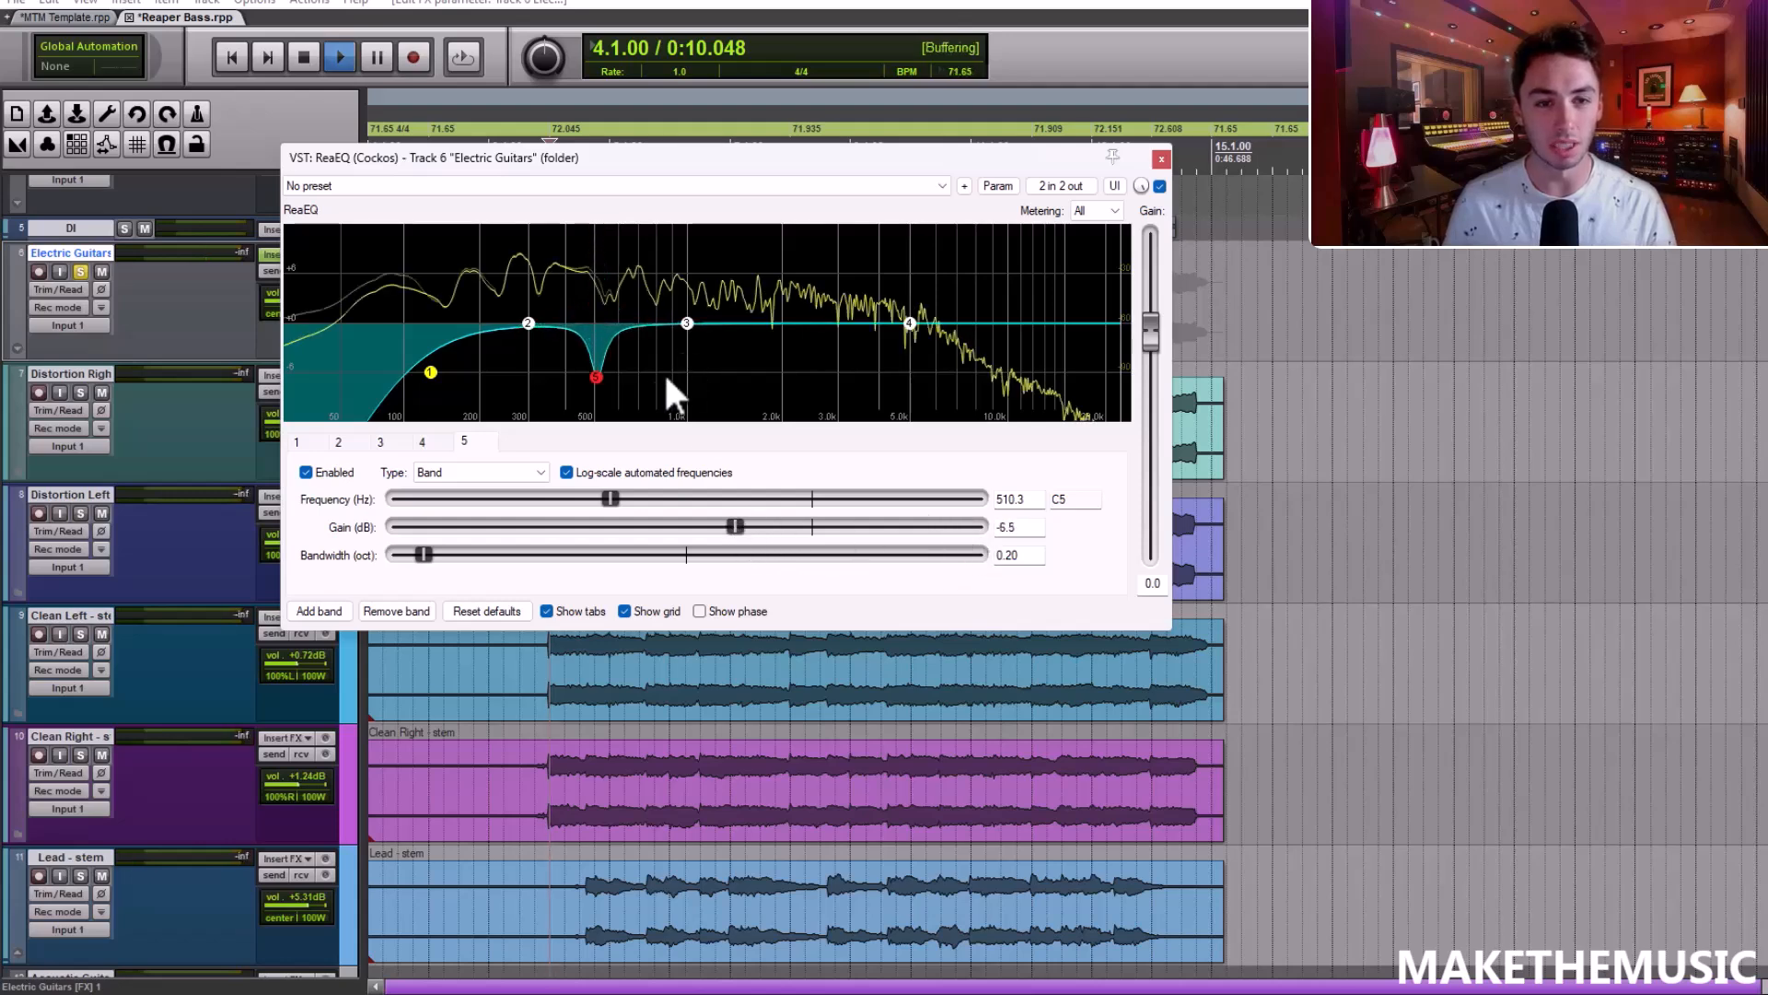
left_click_drag(424, 556, 420, 560)
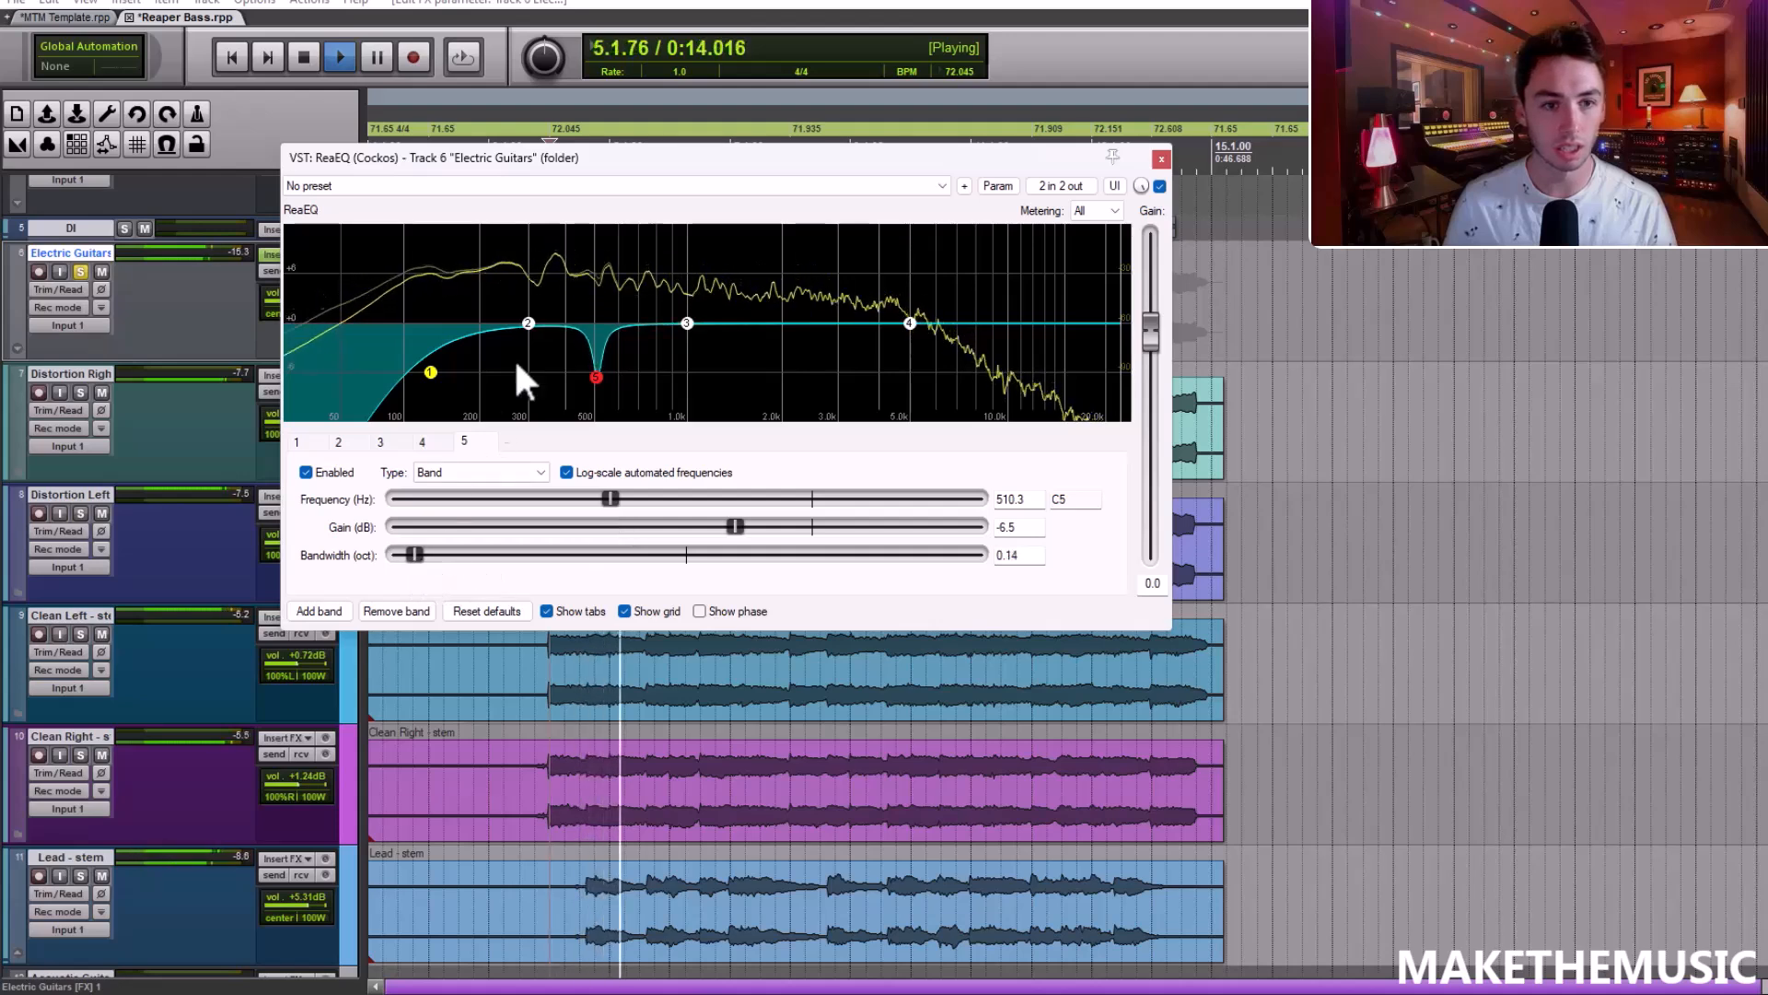
Try cutting band 2 to about -10.4 dB near 302 Hz during playback, and reset the band to its default
key("space")
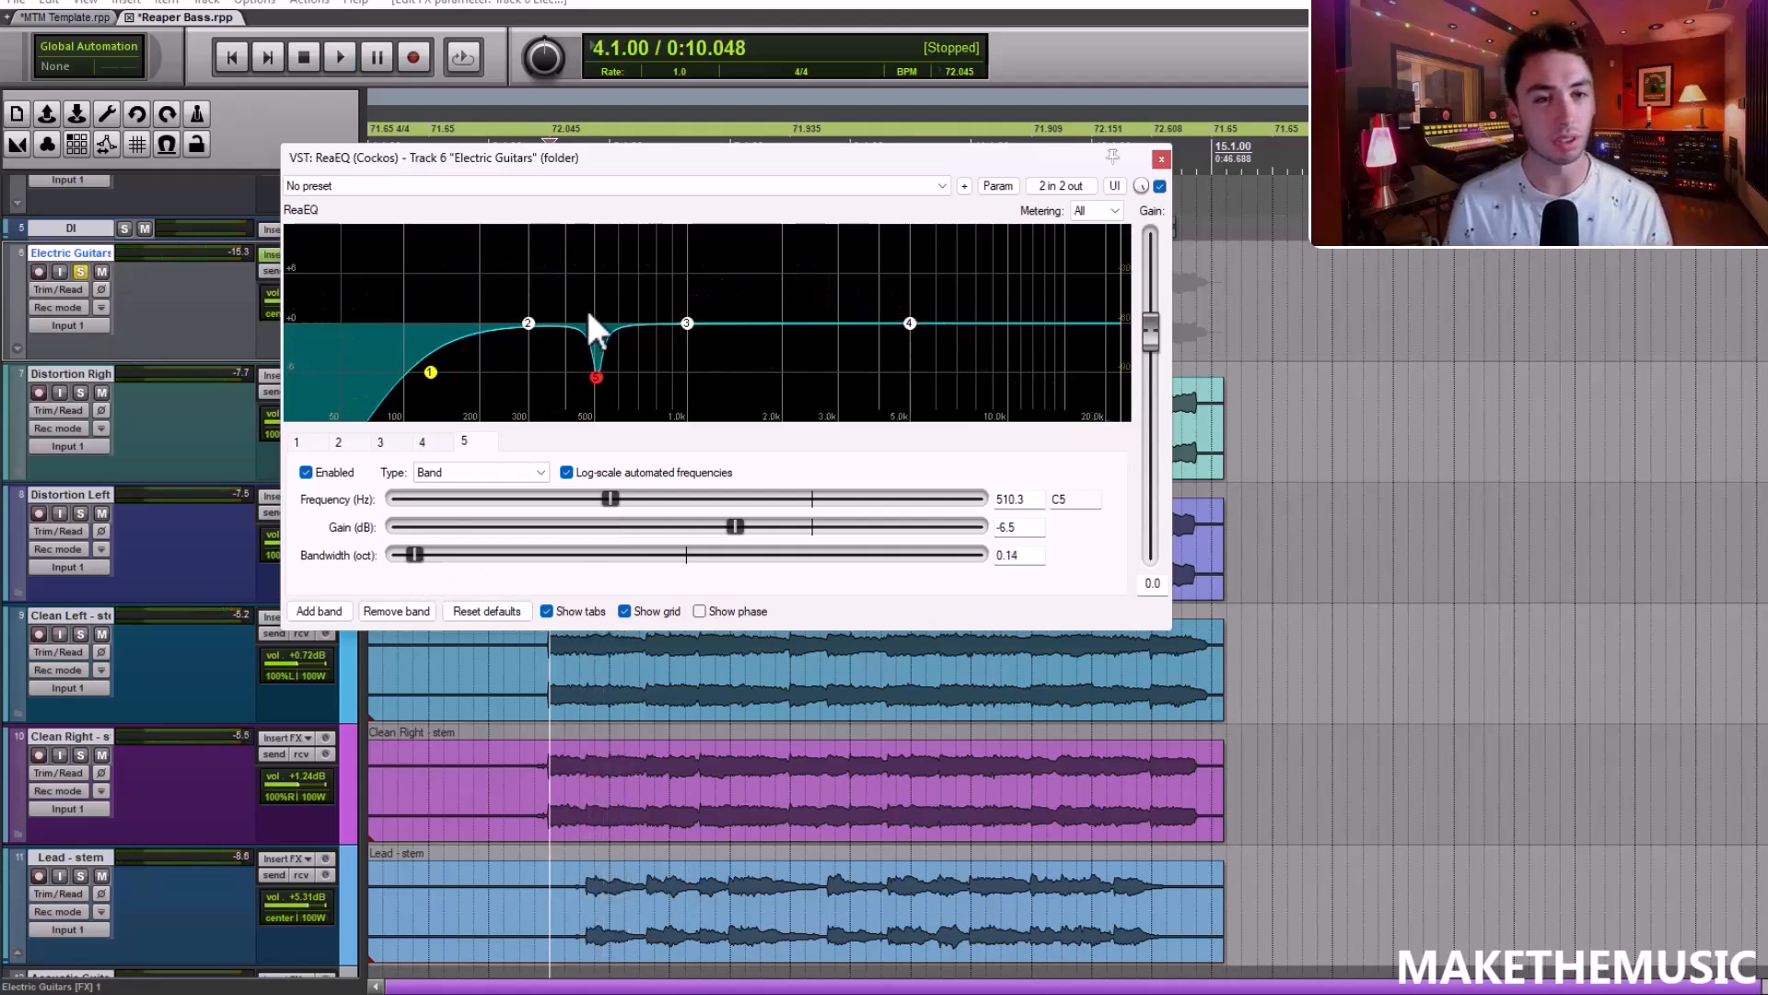
key("space")
left_click_drag(529, 324, 531, 412)
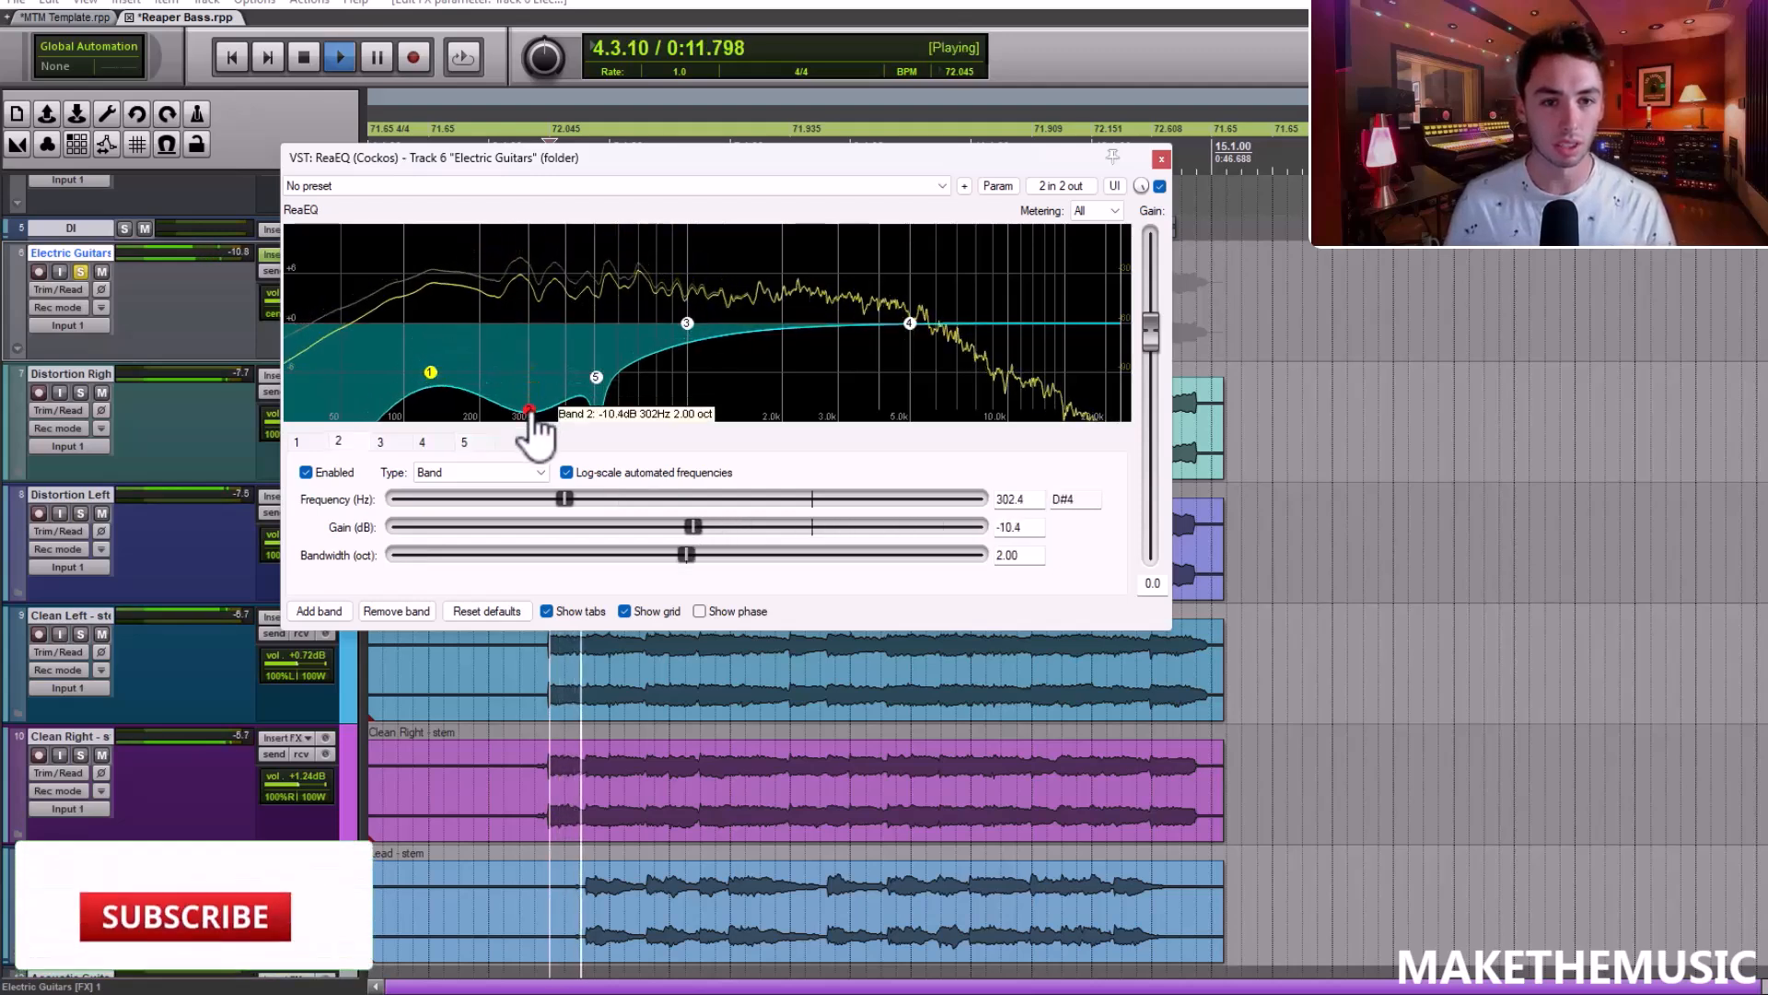
key("space")
double_click(529, 409)
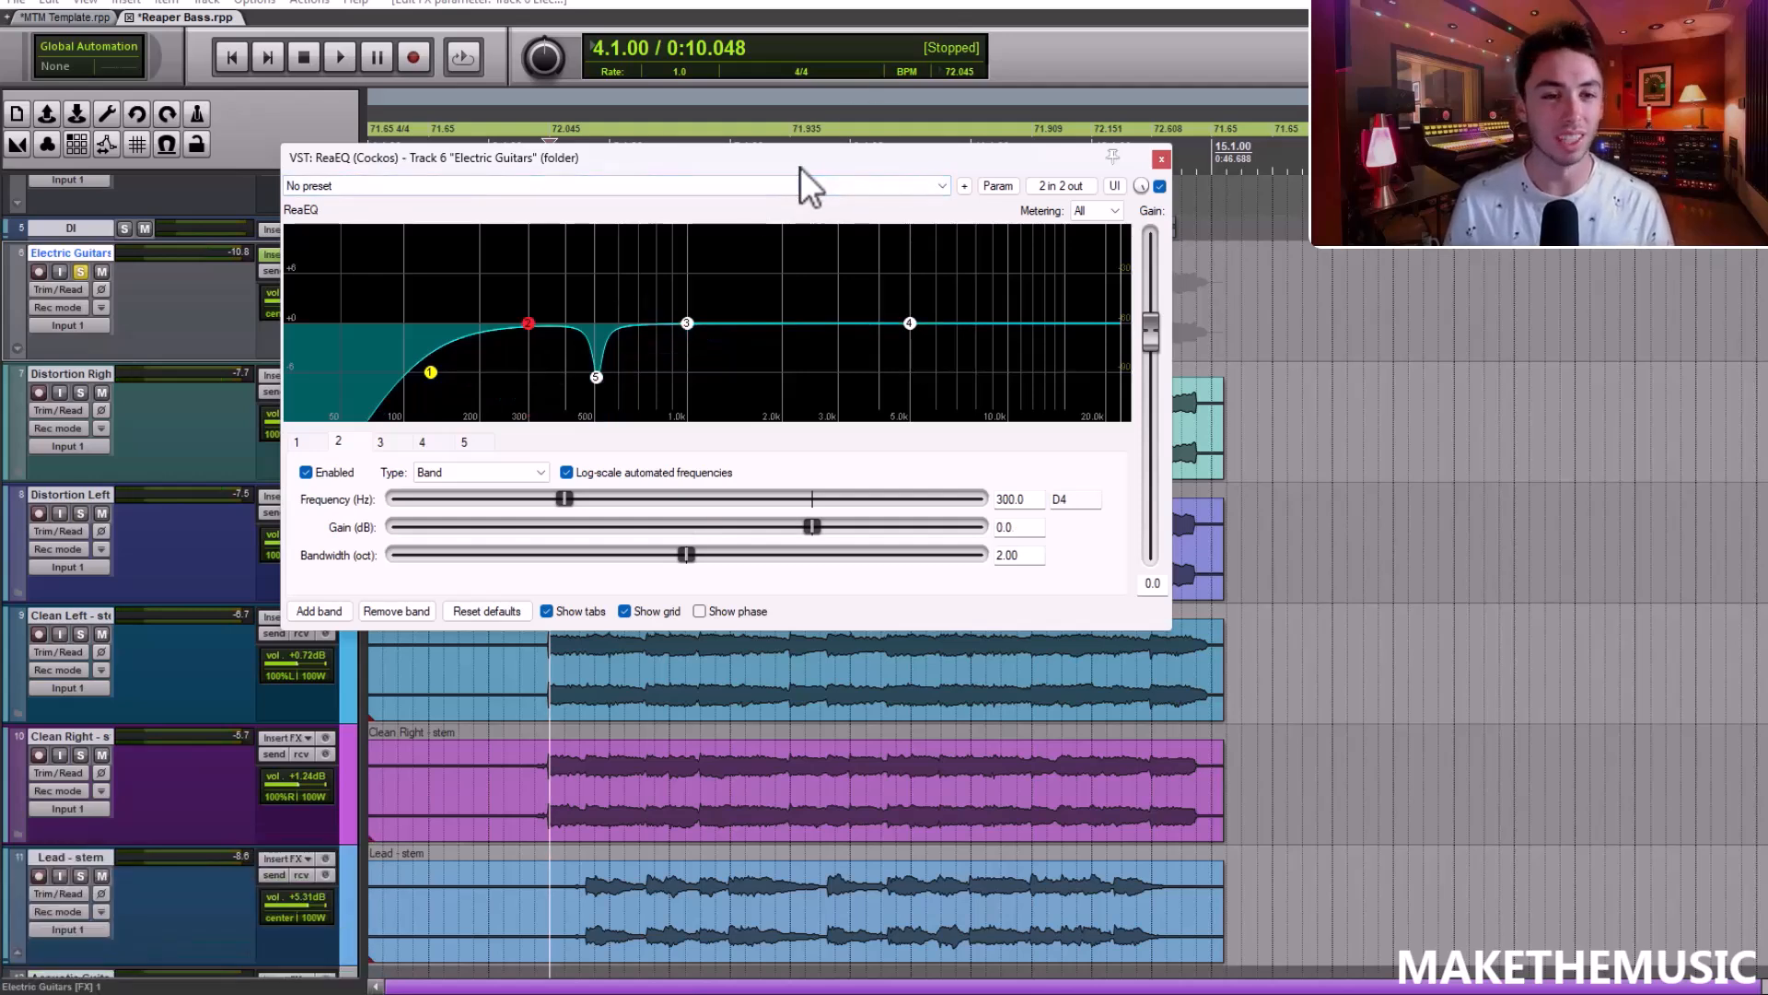
Add a sixth EQ band as a low-pass filter at about 16.4 kHz
double_click(1063, 315)
right_click(1063, 315)
left_click(1174, 543)
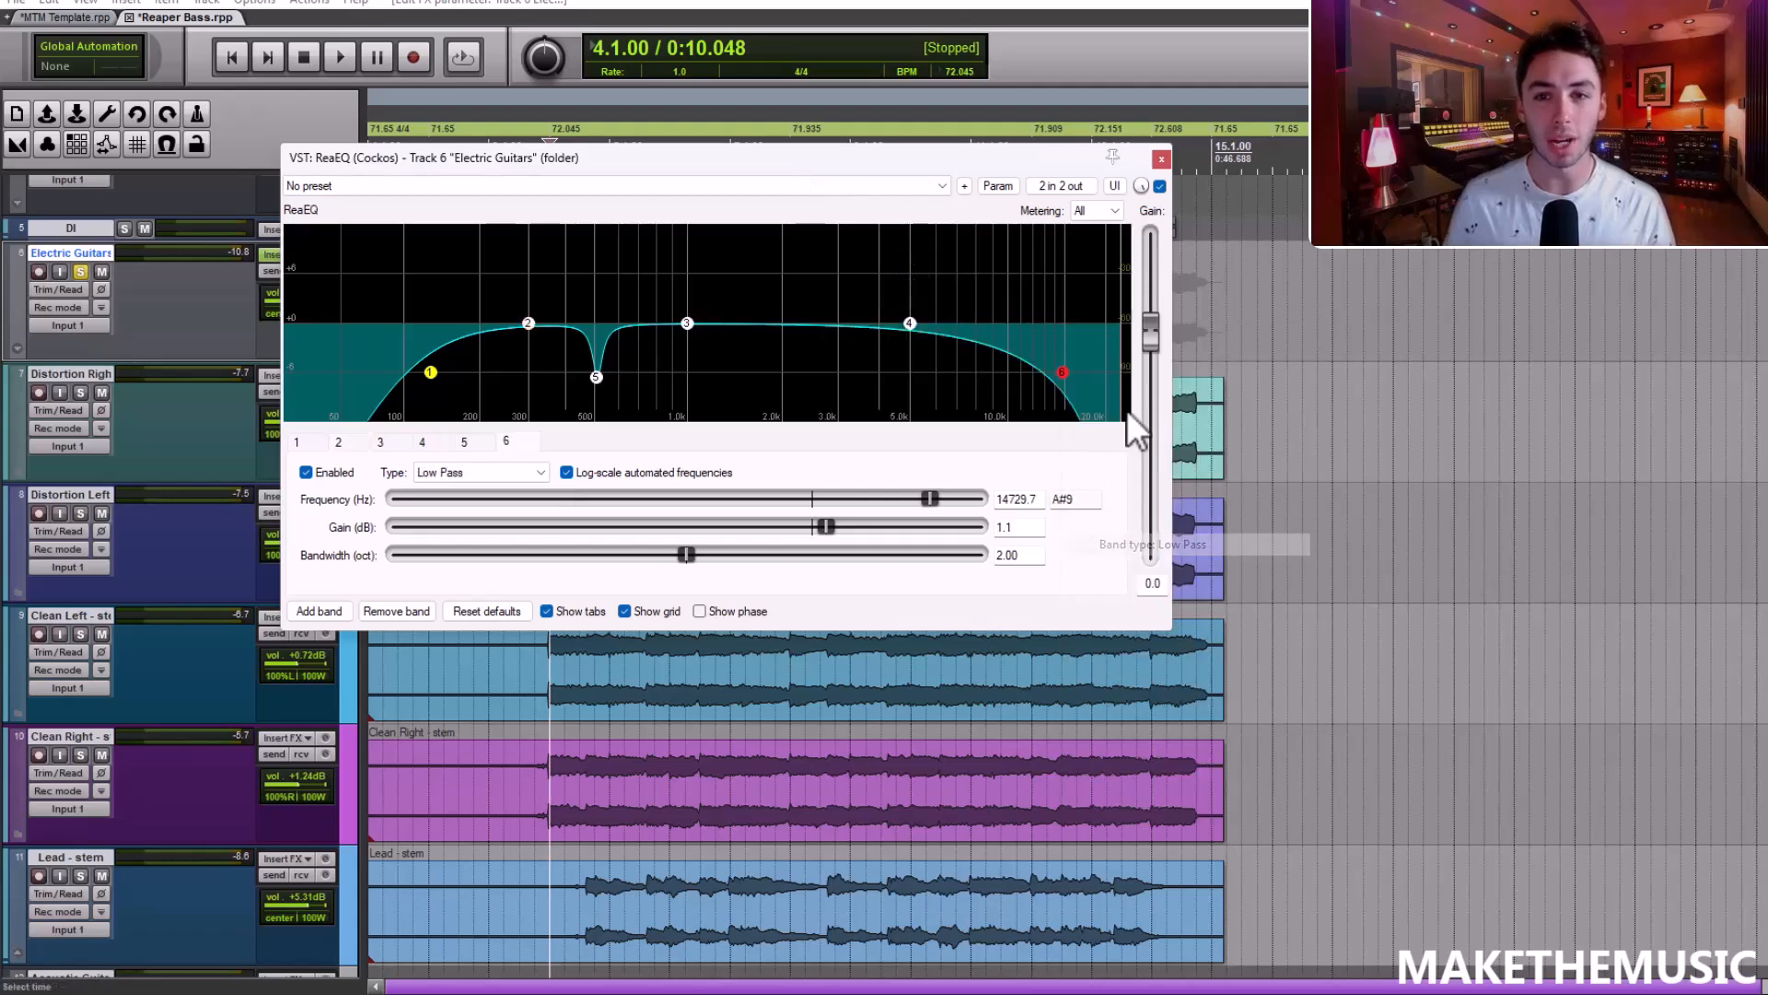
left_click_drag(1066, 373, 1083, 361)
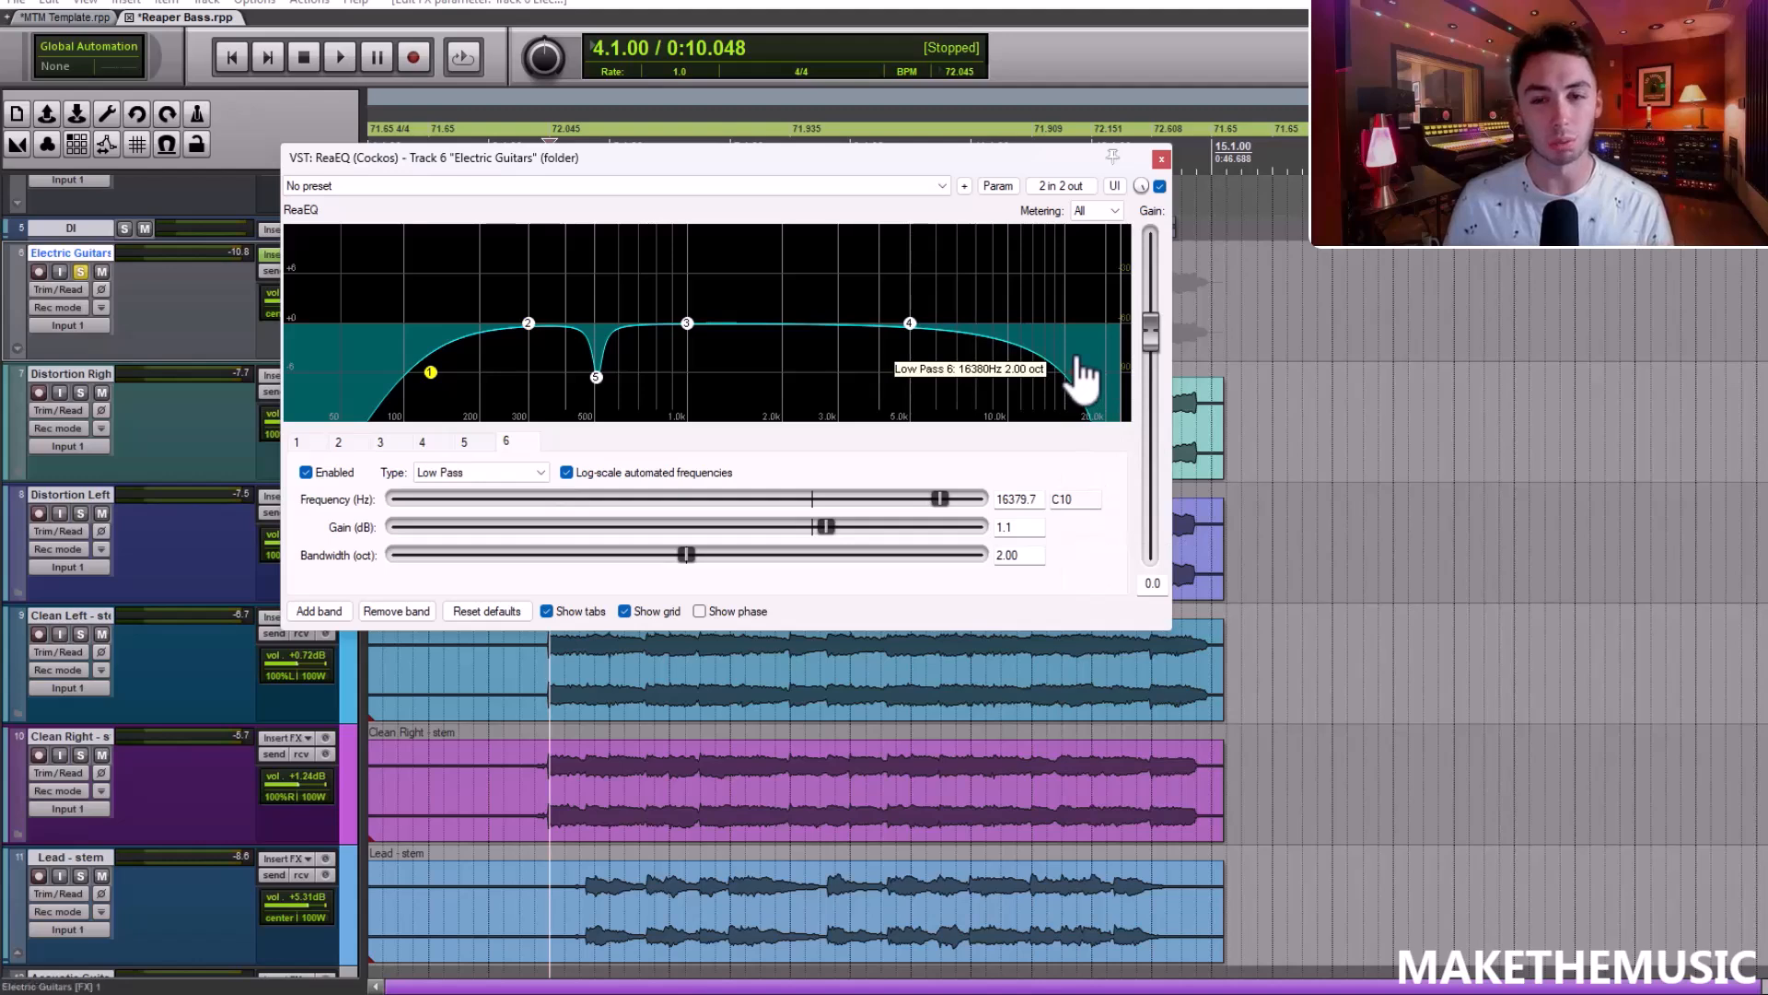
Compare the soloed guitars with the low-pass-filtered ReaEQ bypassed and enabled during playback
key("space")
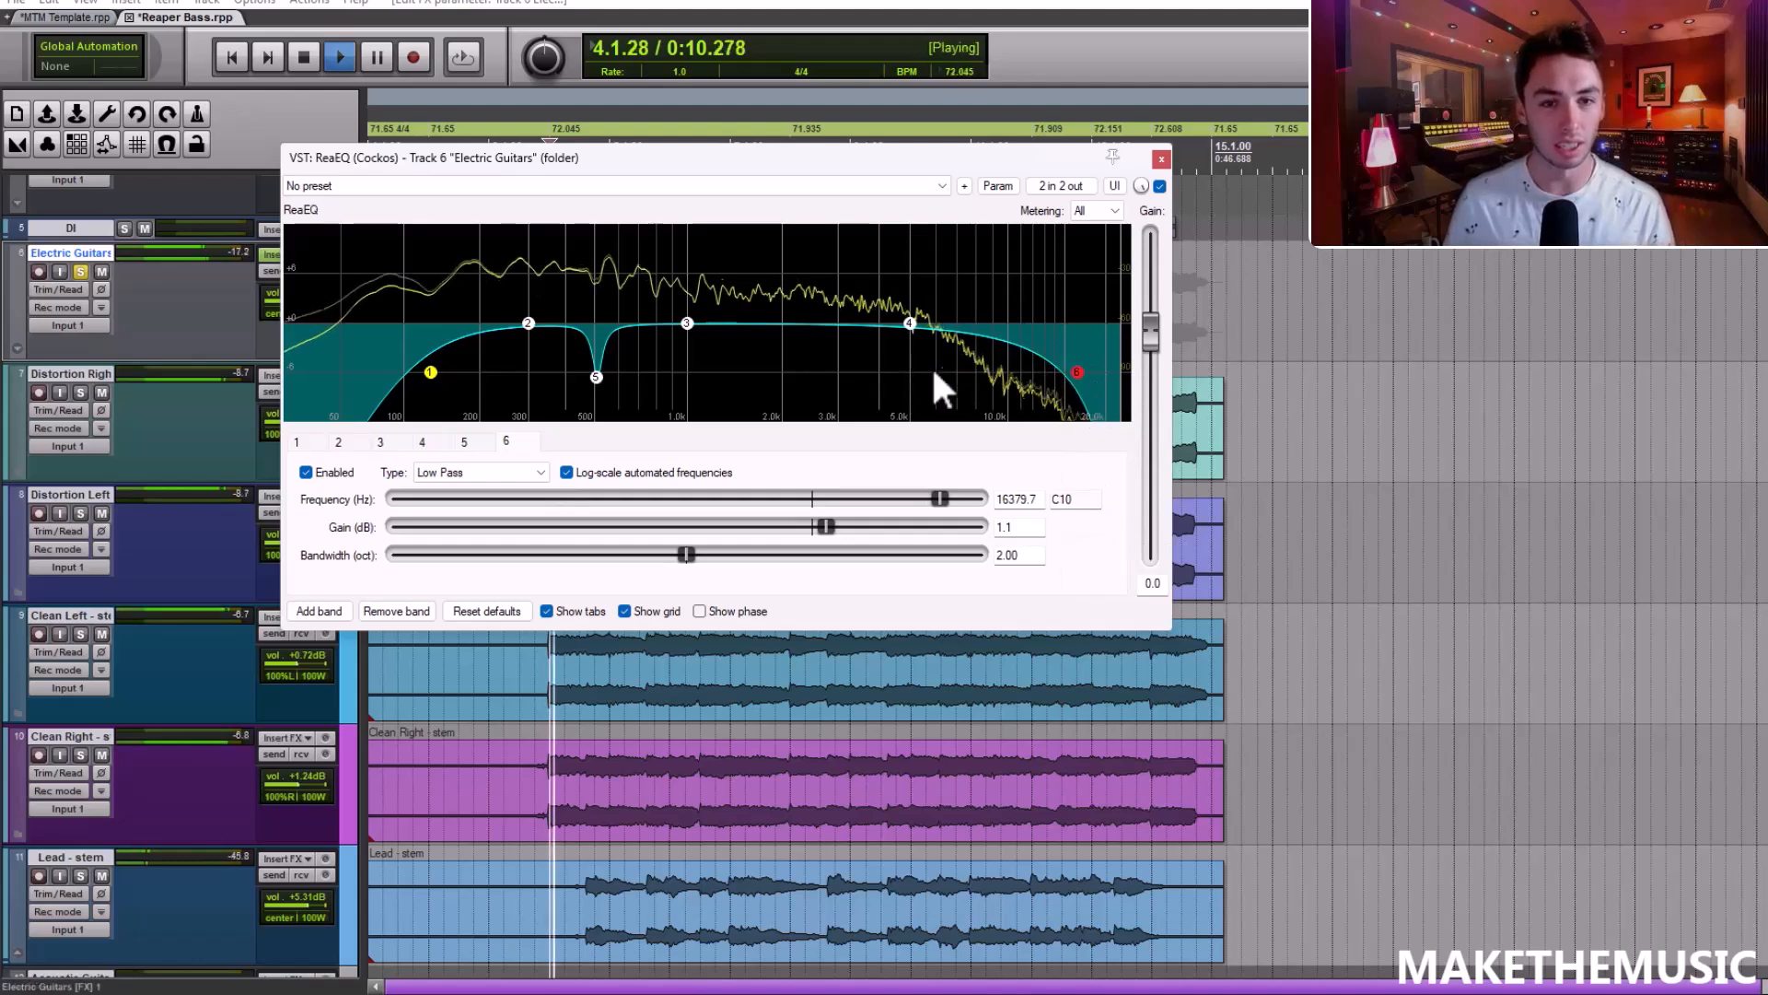
left_click(1161, 186)
left_click(1161, 186)
key("space")
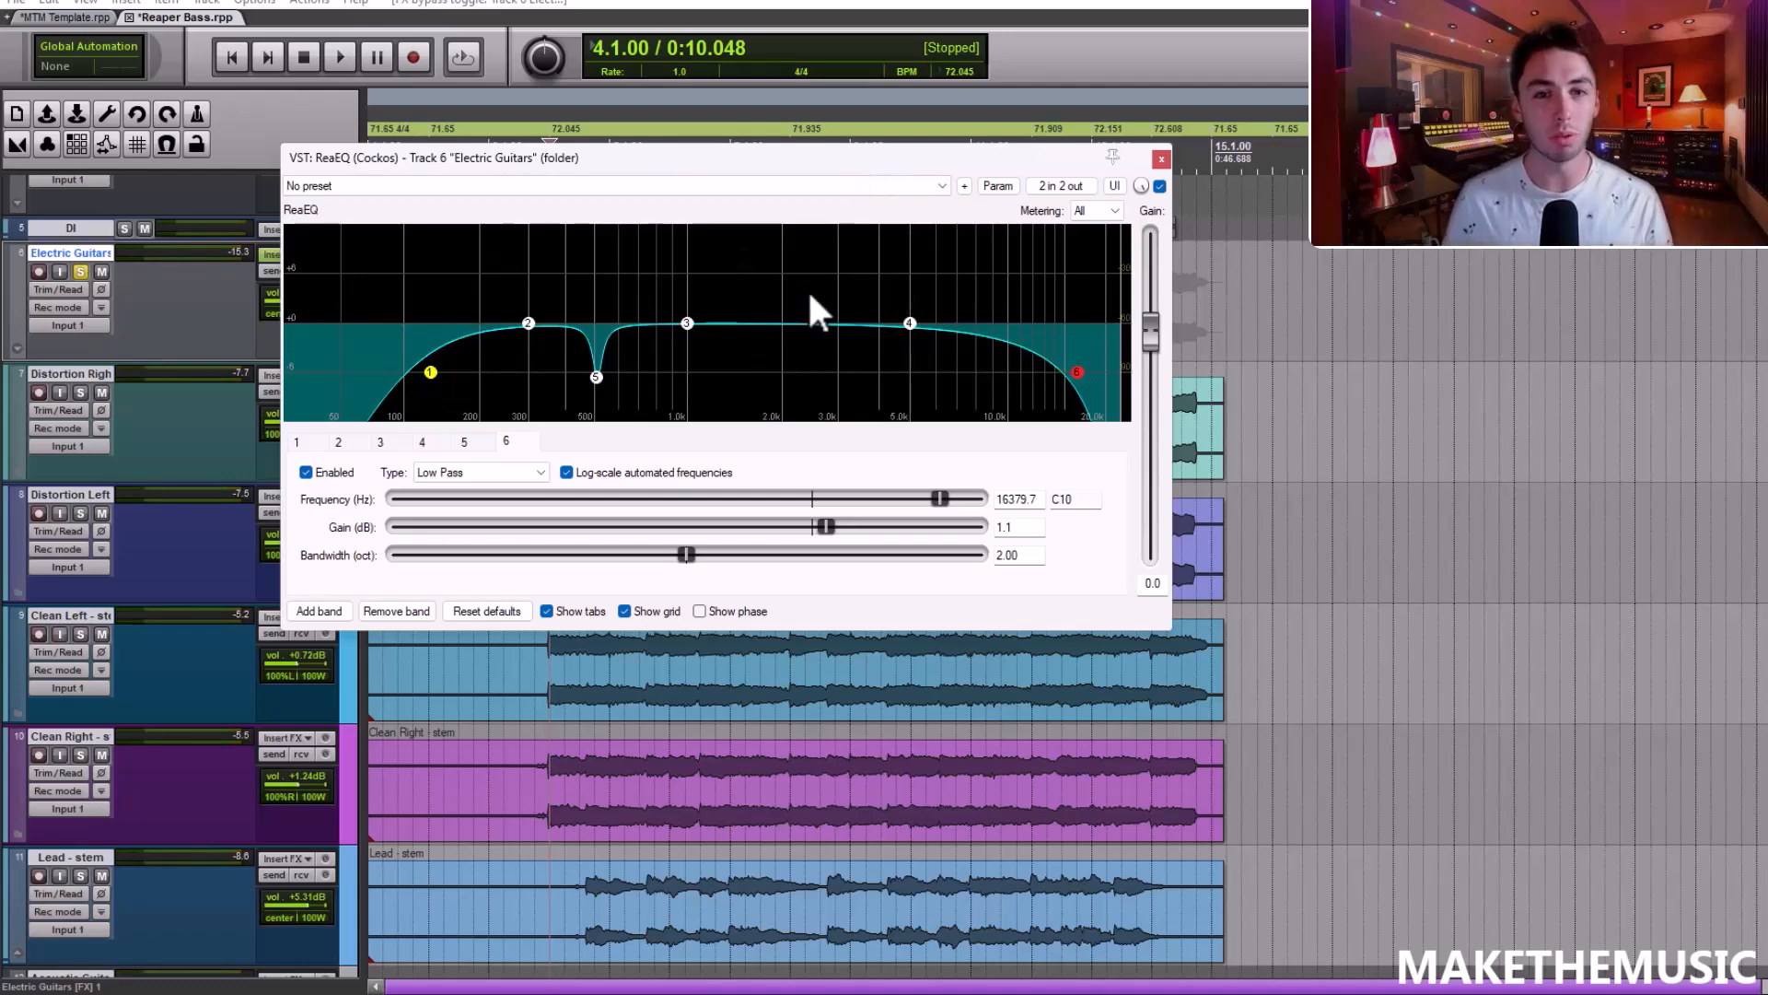
Boost the band 4 high shelf to about 5.6 dB at about 4965 Hz while the guitars play
key("space")
left_click_drag(910, 323, 911, 280)
key("space")
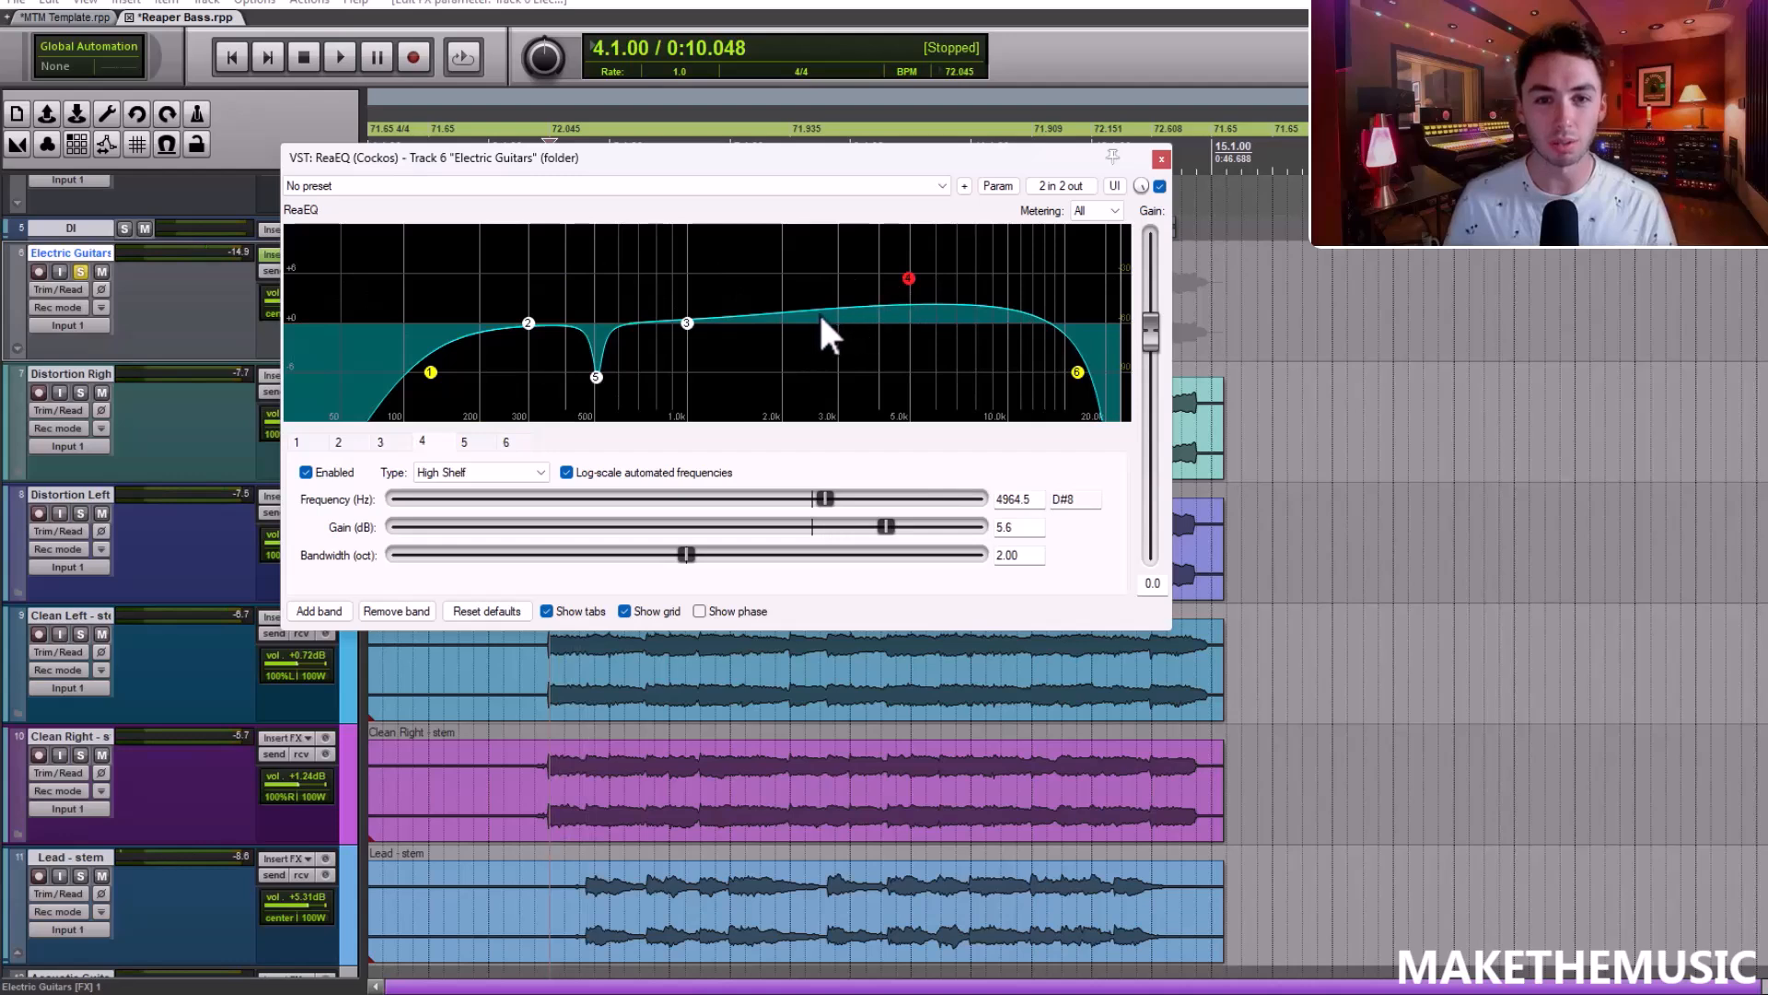
Add a nearly flat seventh band near 1.9 kHz and raise the band 4 high shelf to about 7.3 dB at 5446 Hz during playback
double_click(761, 318)
key("space")
left_click_drag(760, 318, 774, 316)
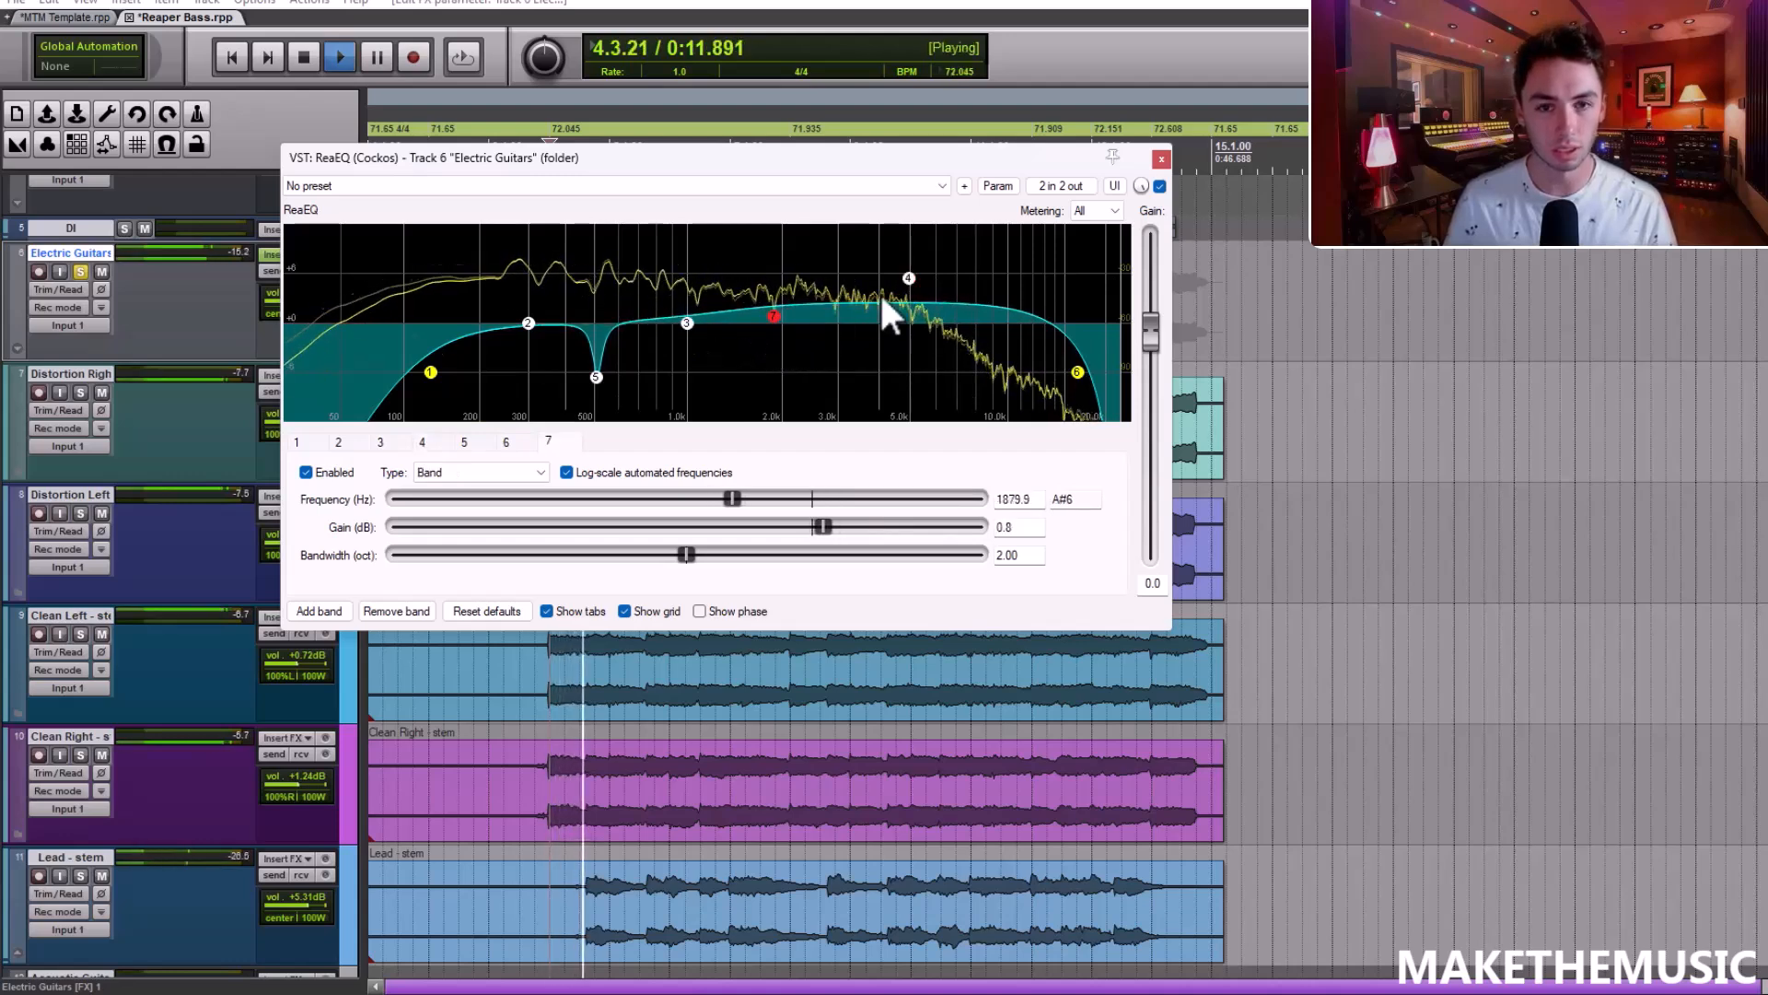
left_click_drag(909, 279, 911, 273)
left_click_drag(773, 316, 770, 326)
left_click_drag(910, 273, 923, 269)
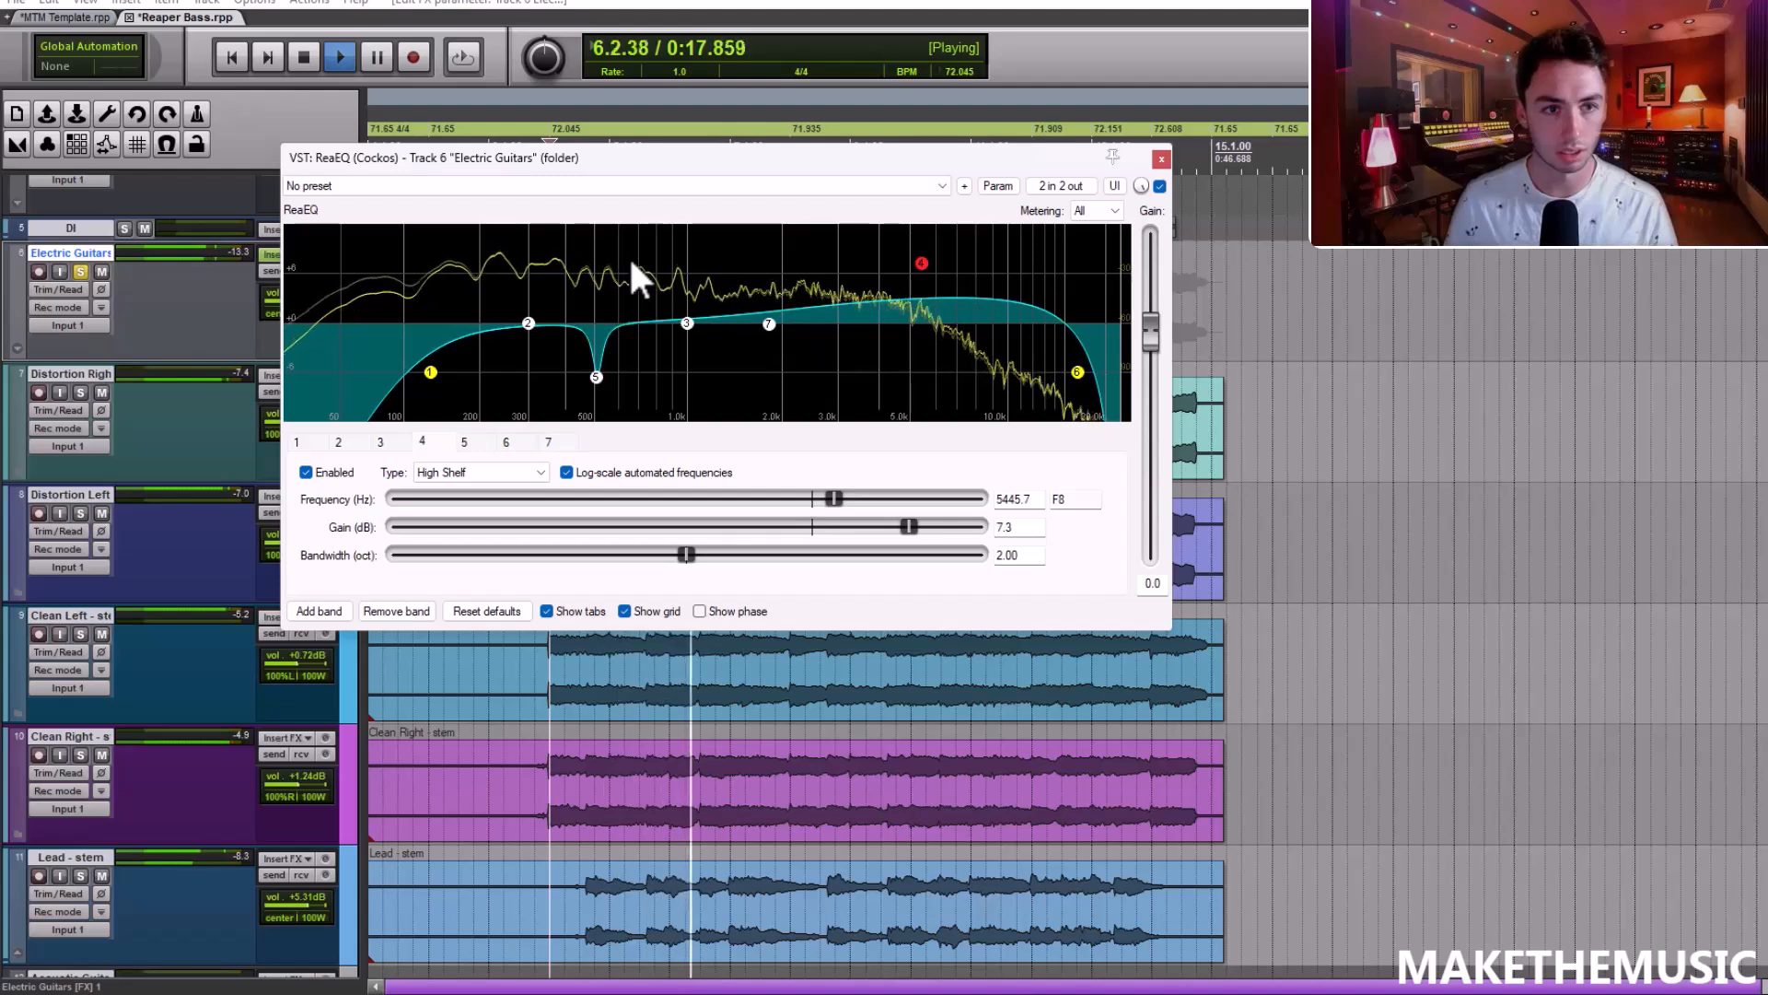
key("space")
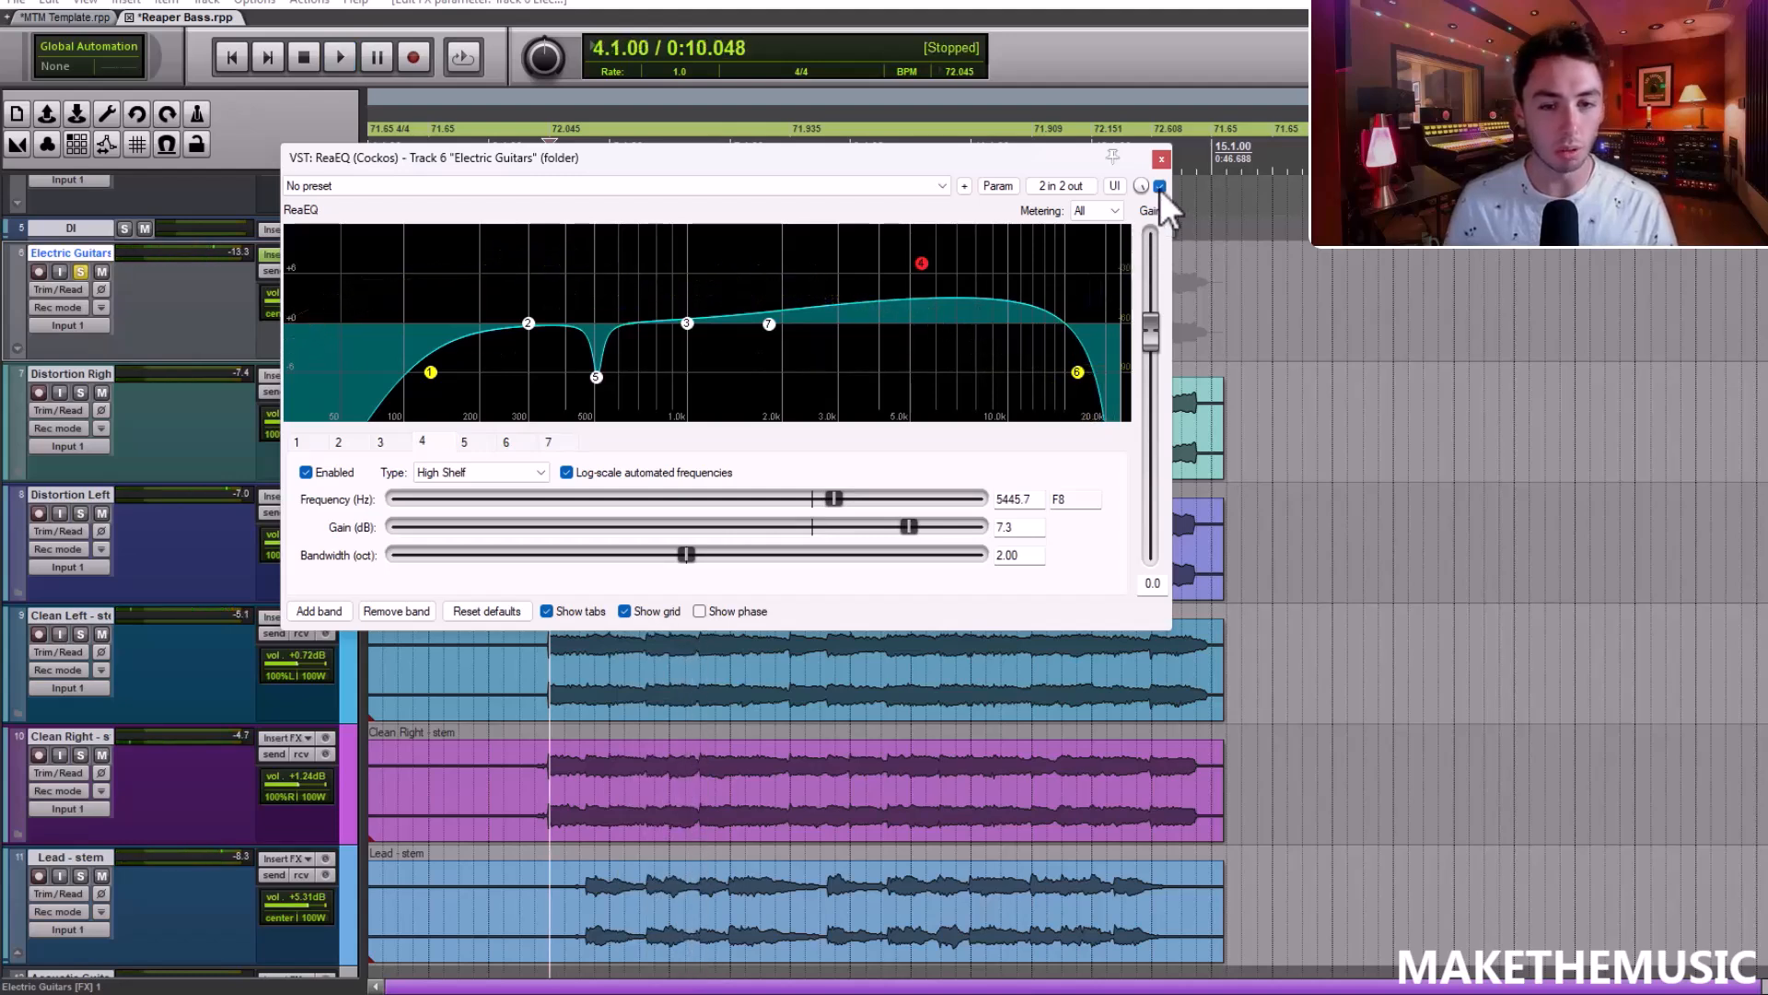
Play the soloed guitars and compare the boosted high shelf with ReaEQ bypassed and enabled
key("space")
left_click(1159, 187)
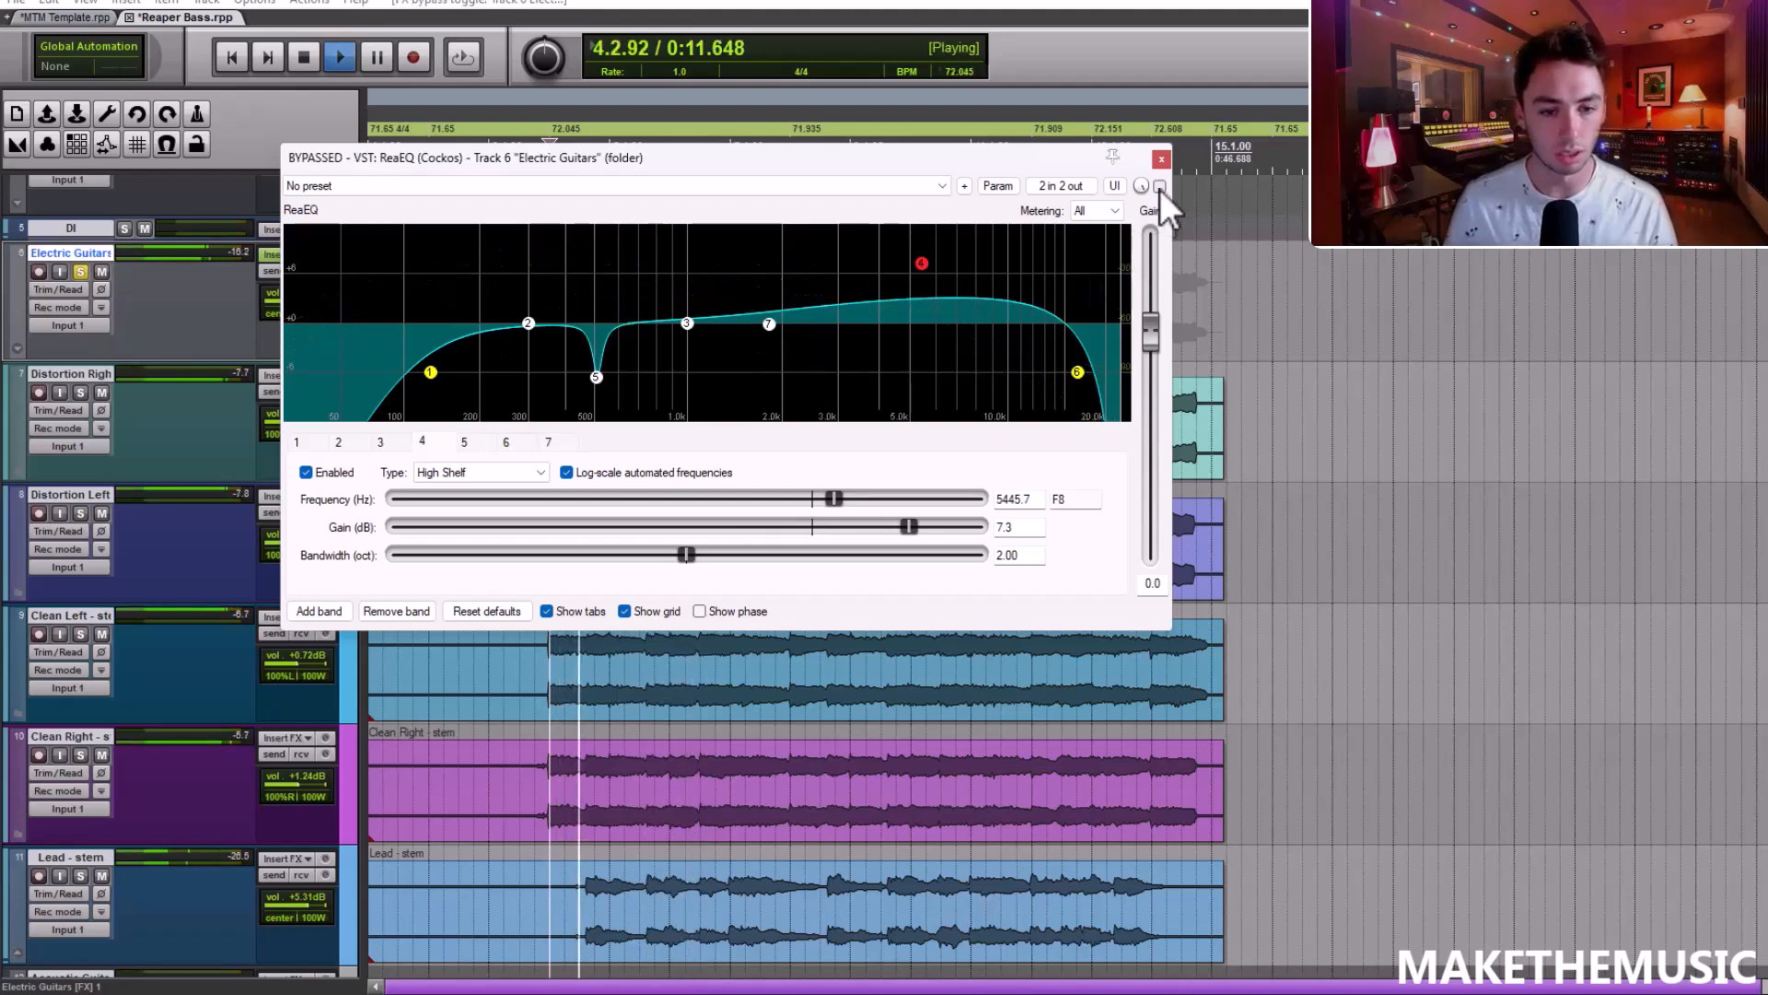
left_click(1159, 187)
key("space")
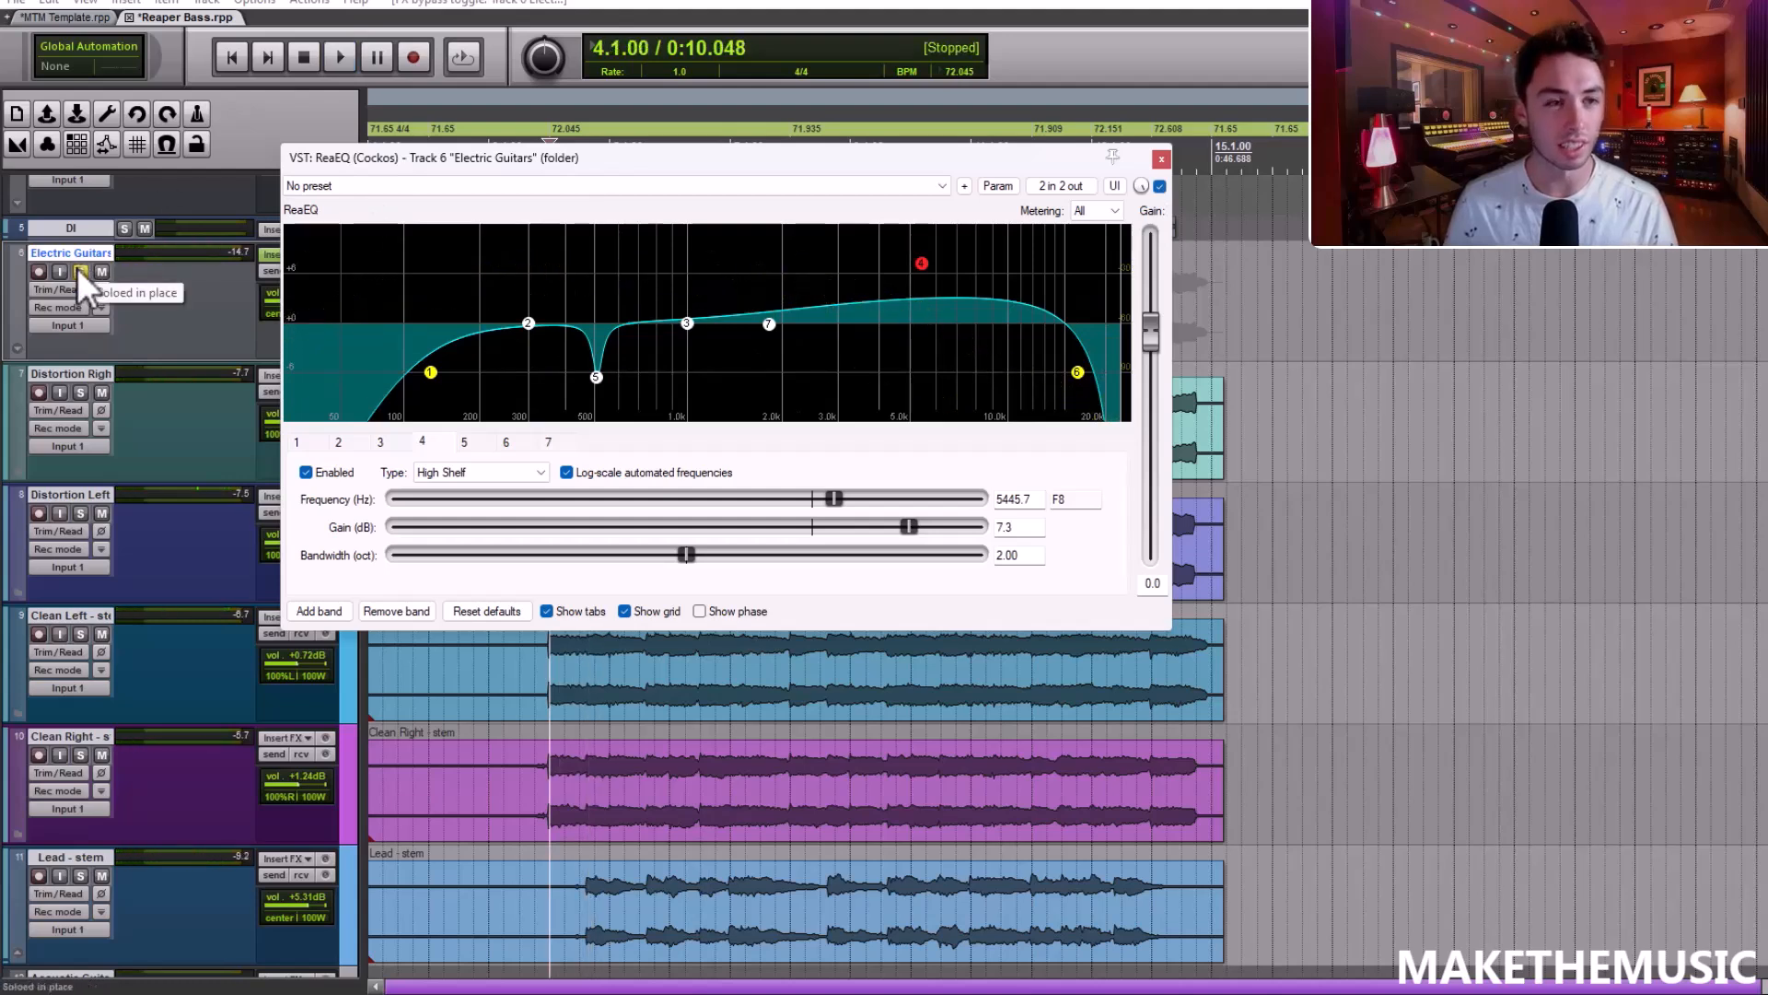
Unsolo the Electric Guitars folder and compare ReaEQ bypassed and enabled within the full mix
left_click(79, 271)
key("space")
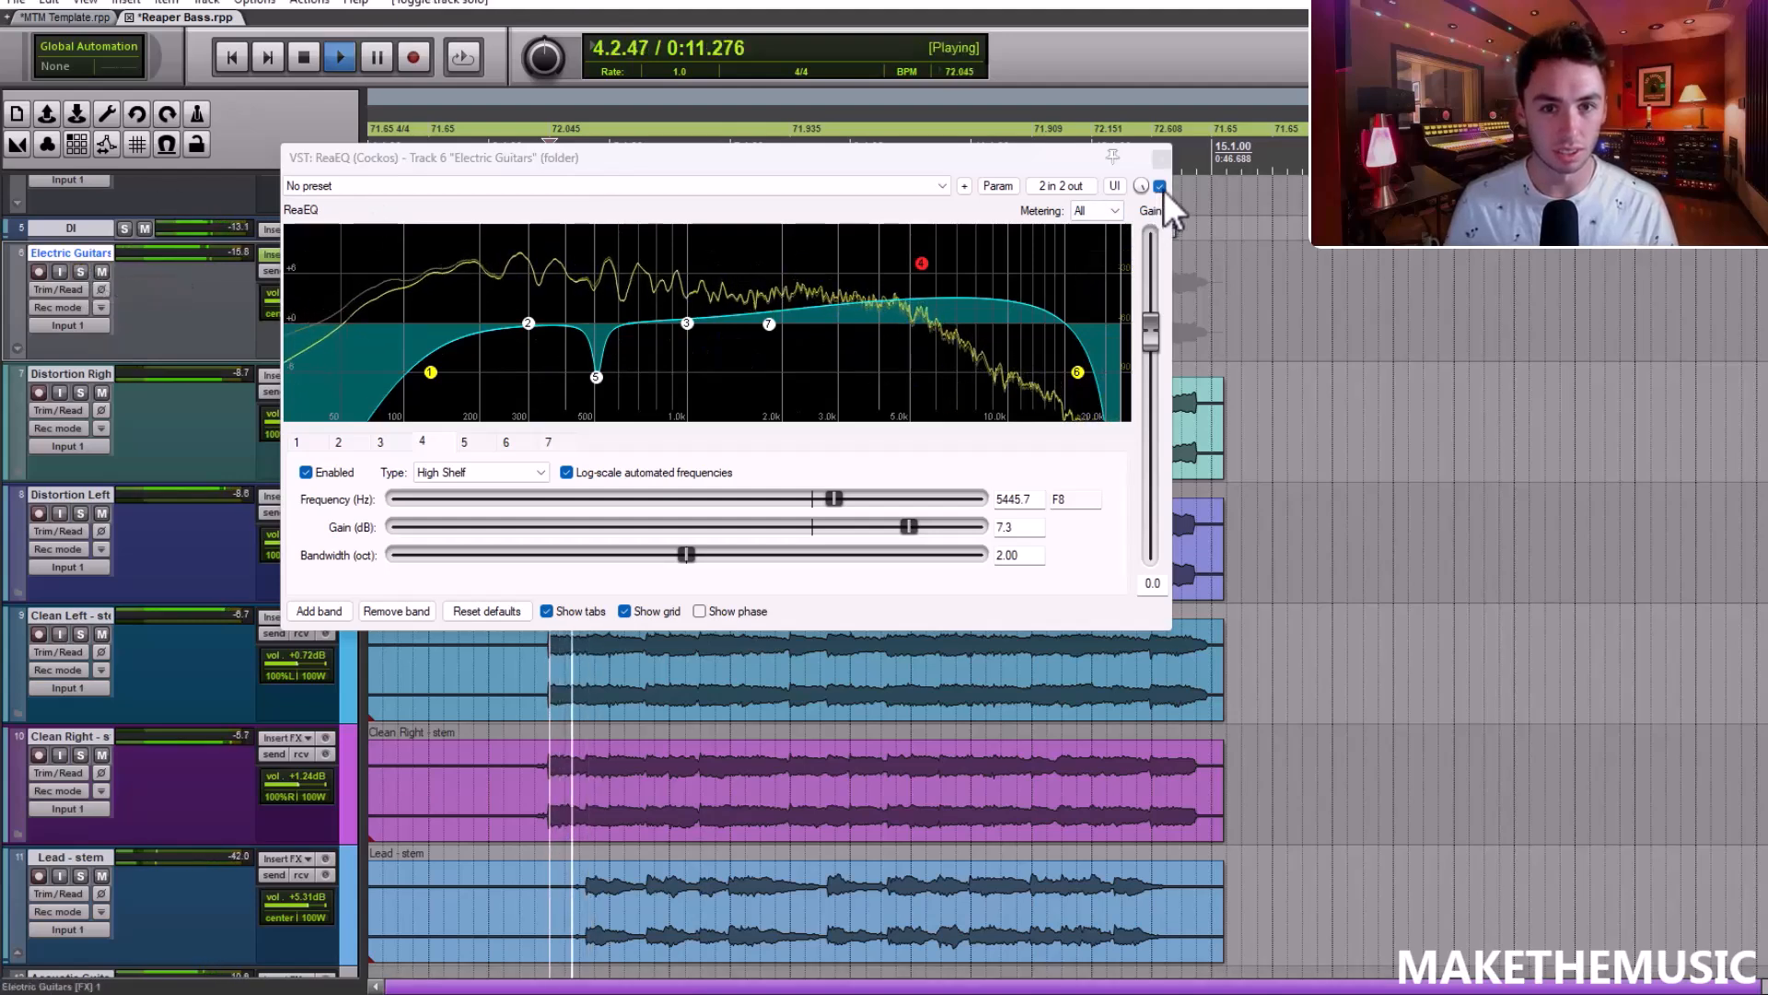
left_click(1160, 186)
left_click(1160, 187)
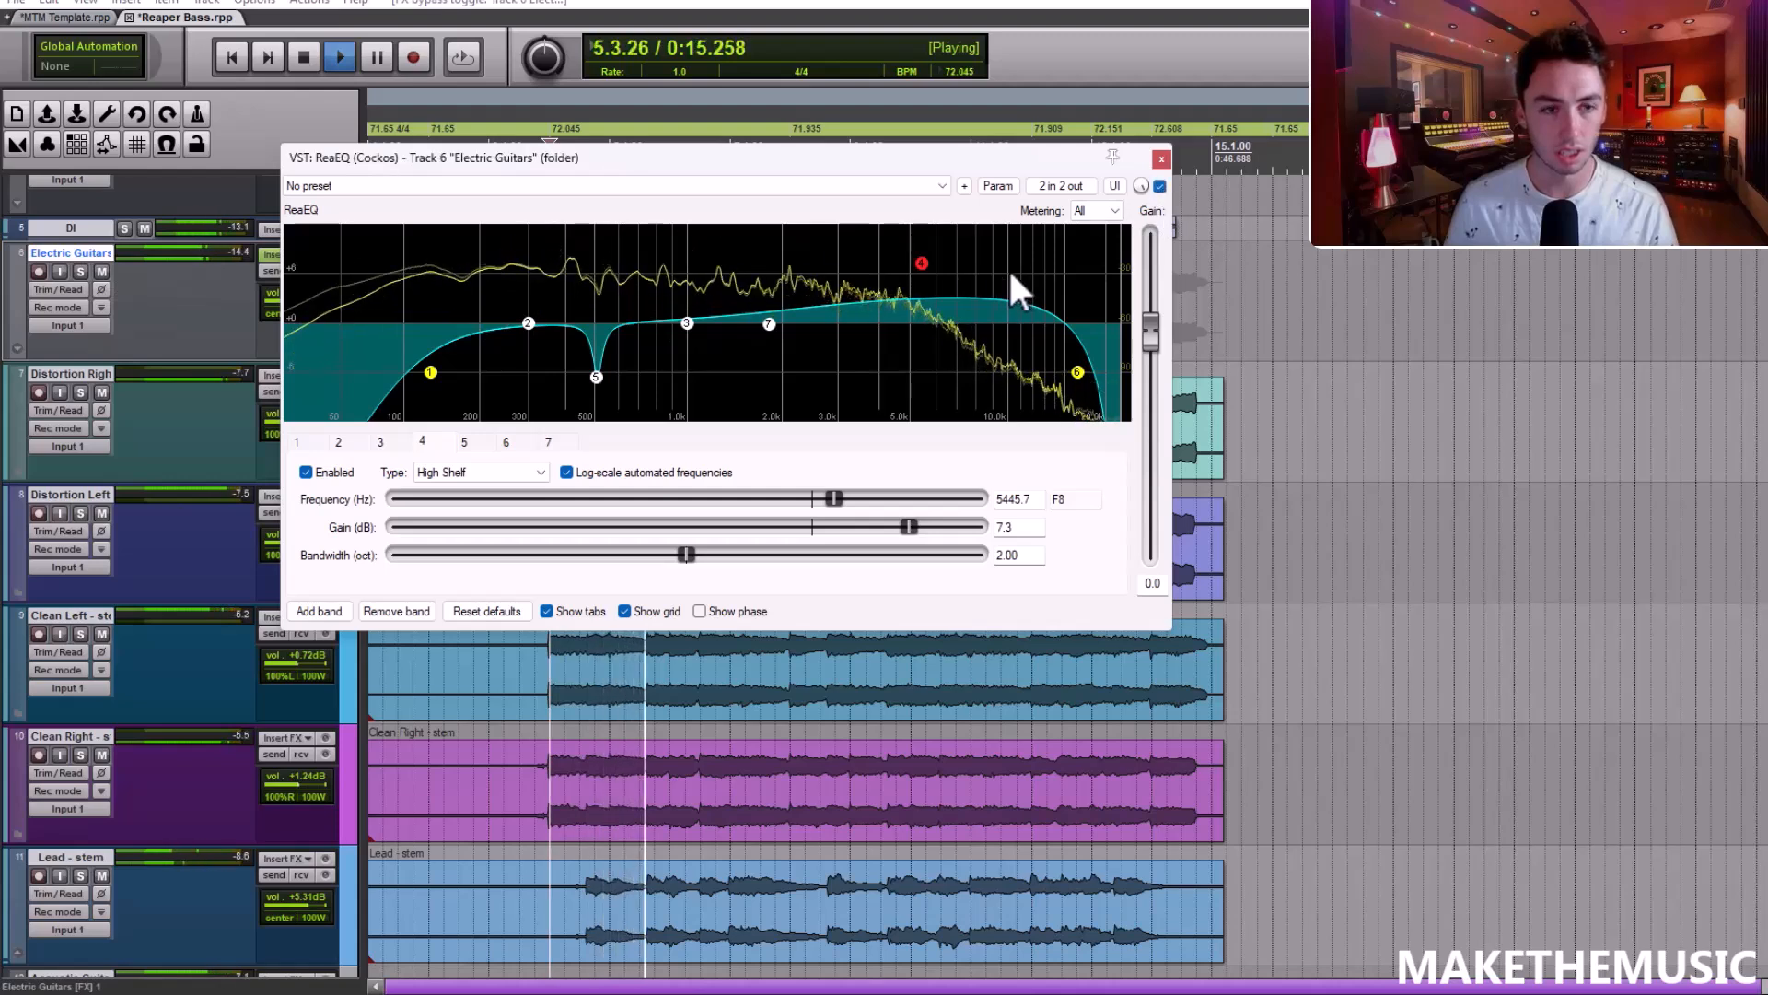
key("space")
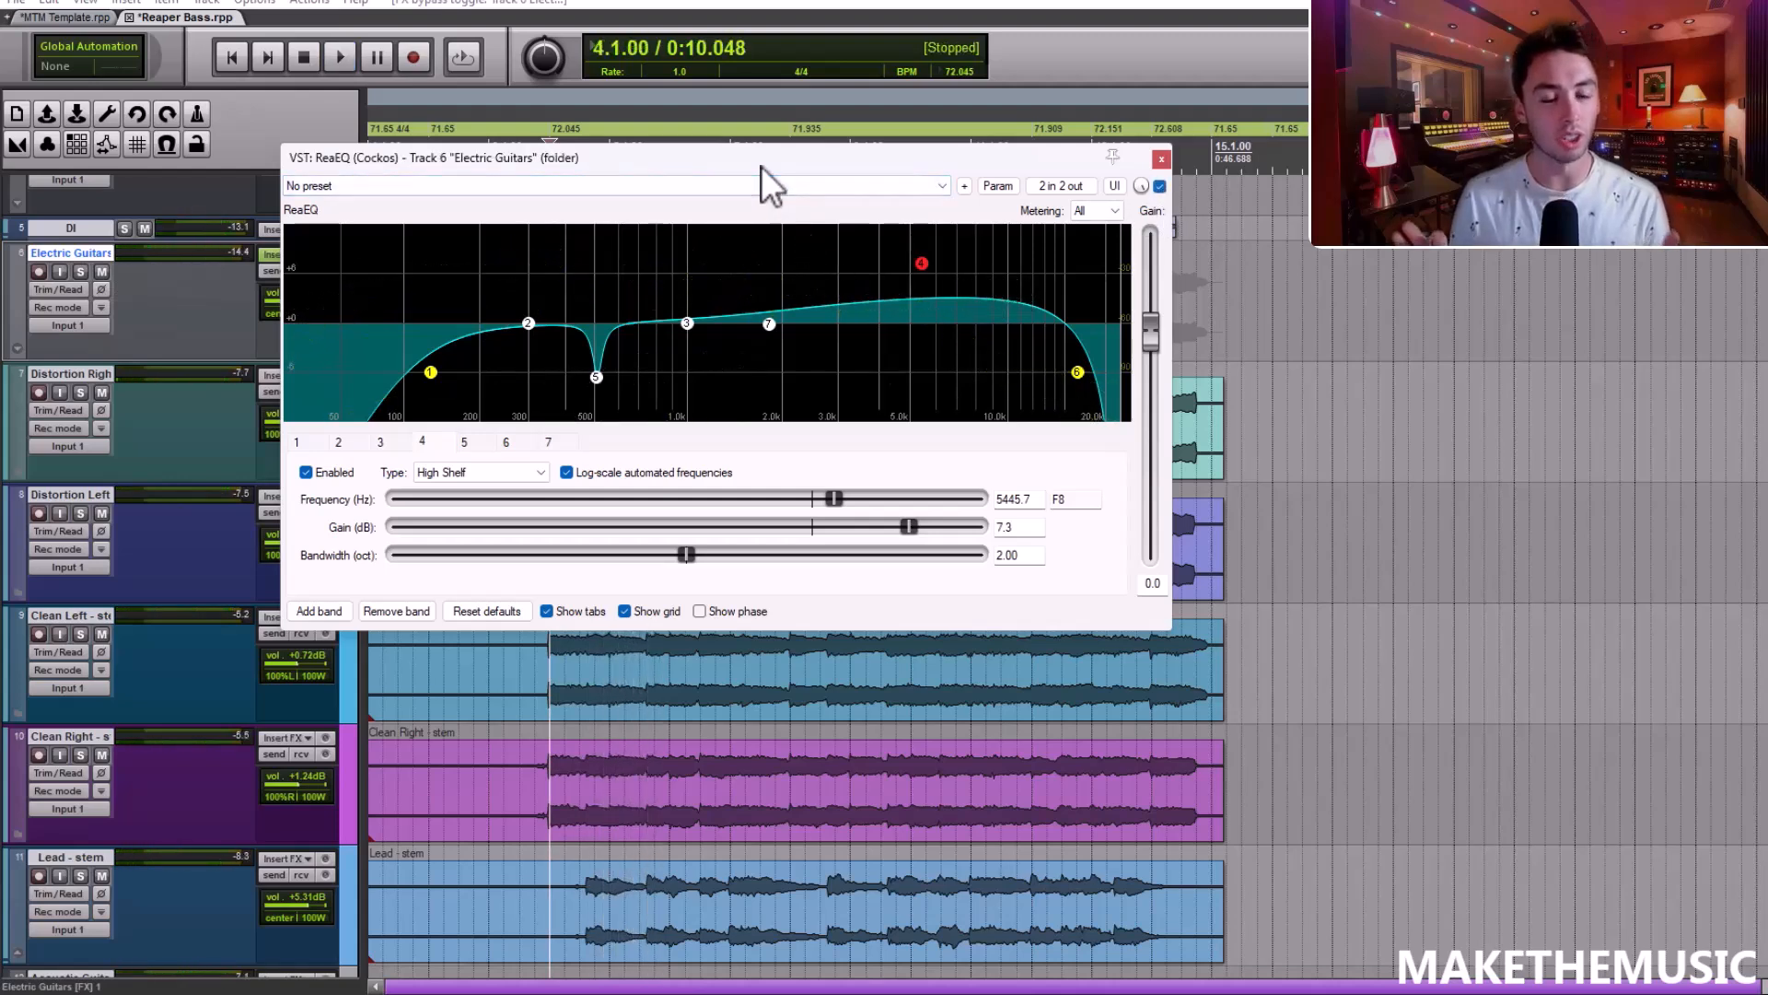
Add an eighth EQ band at about 4376 Hz with about 2.5 dB of gain, and move ReaEQ clear of the track controls
double_click(889, 307)
key("space")
left_click_drag(887, 305, 891, 302)
left_click_drag(926, 167, 1102, 173)
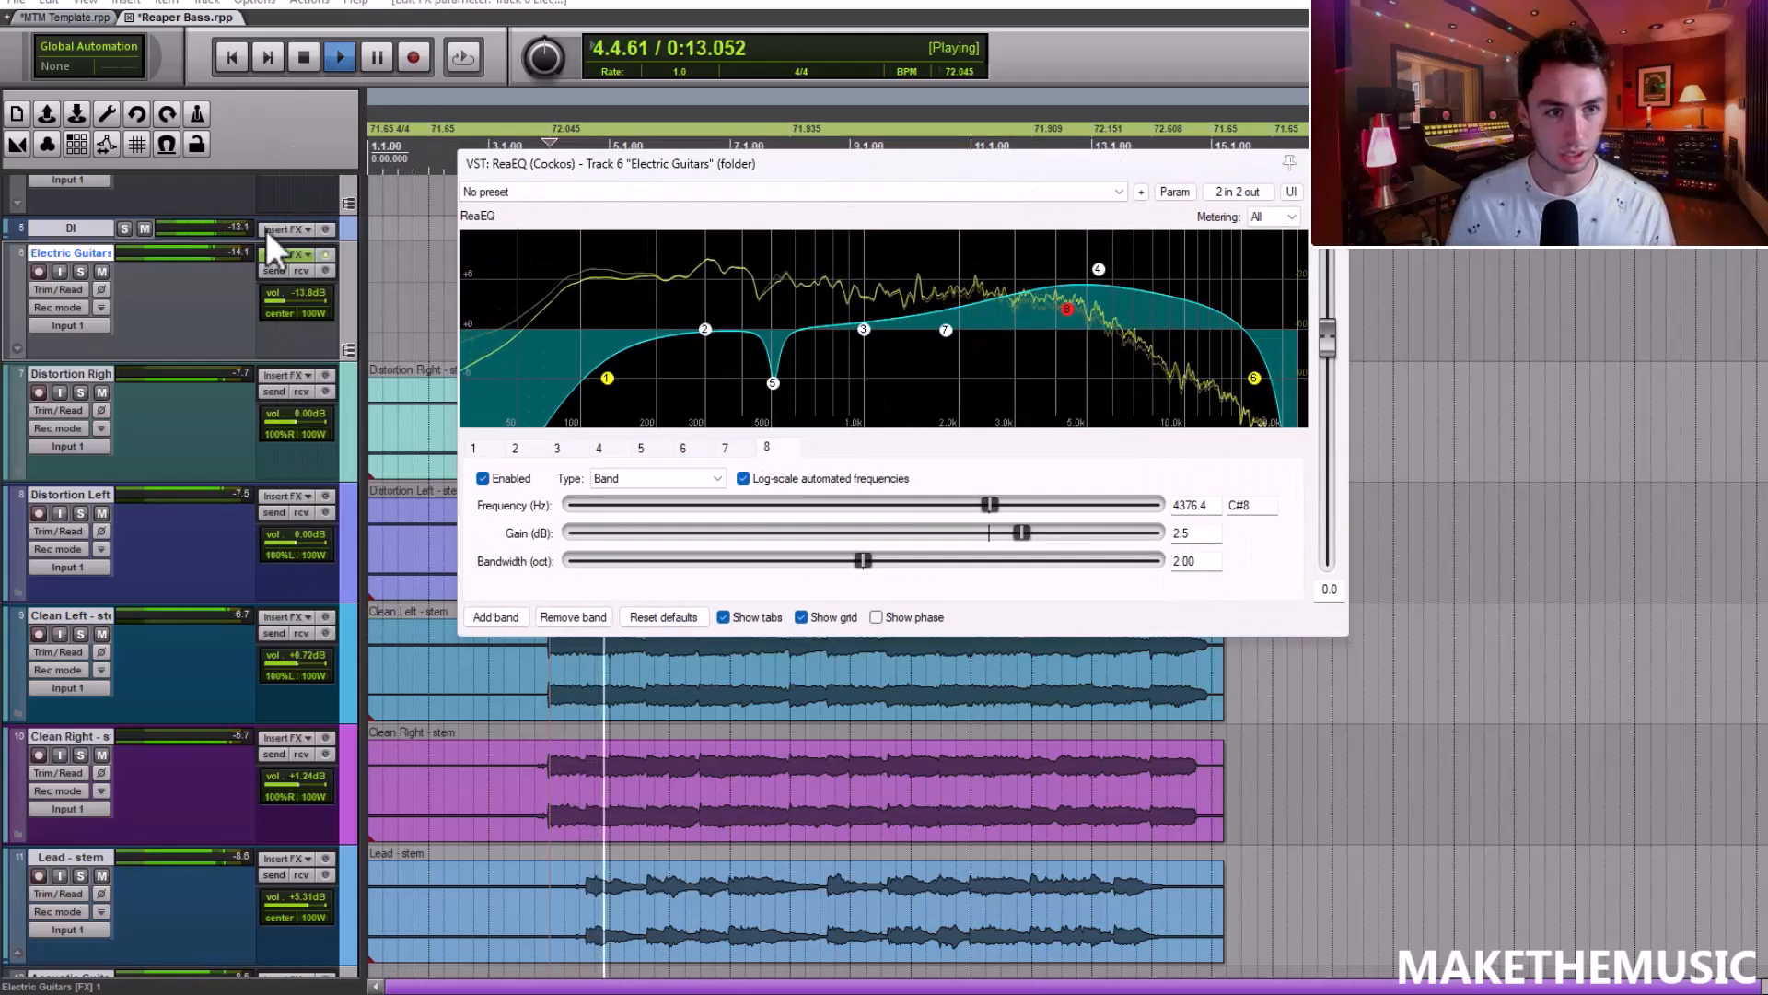
Compare the folder's effects bypassed and enabled in the full mix, and solo Electric Guitars before stopping playback
left_click(328, 253)
left_click(329, 254)
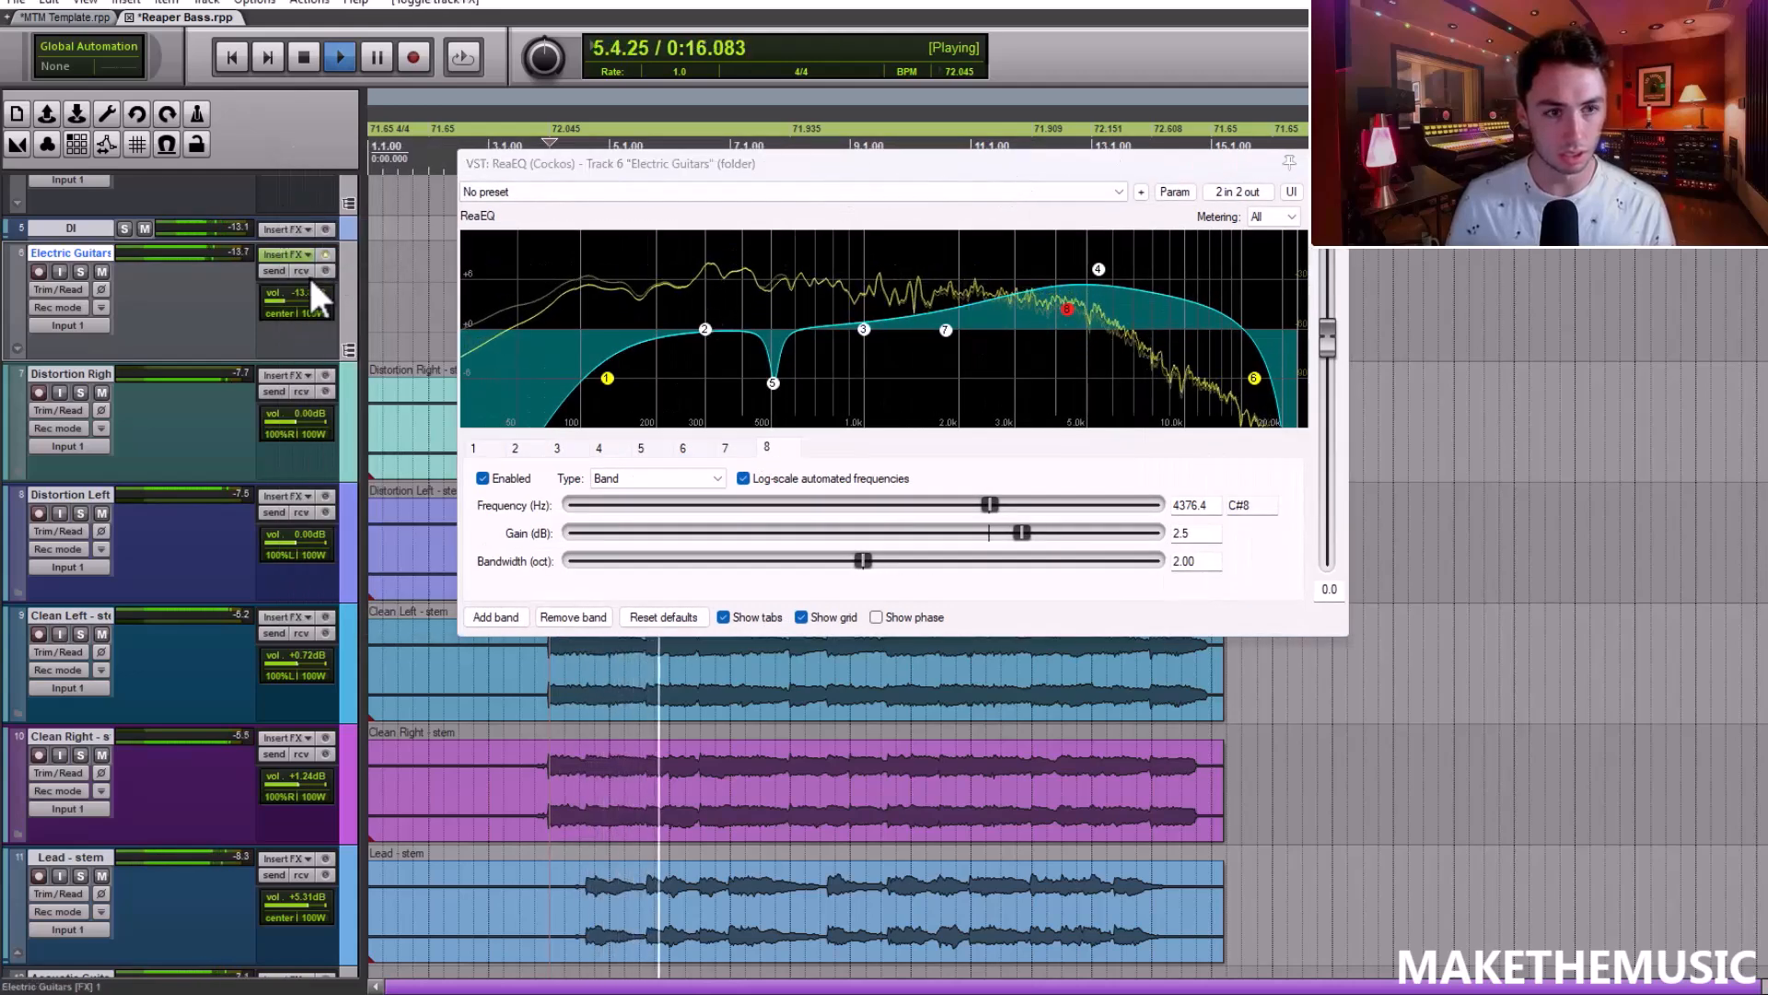
left_click(80, 272)
left_click_drag(900, 187, 805, 250)
key("space")
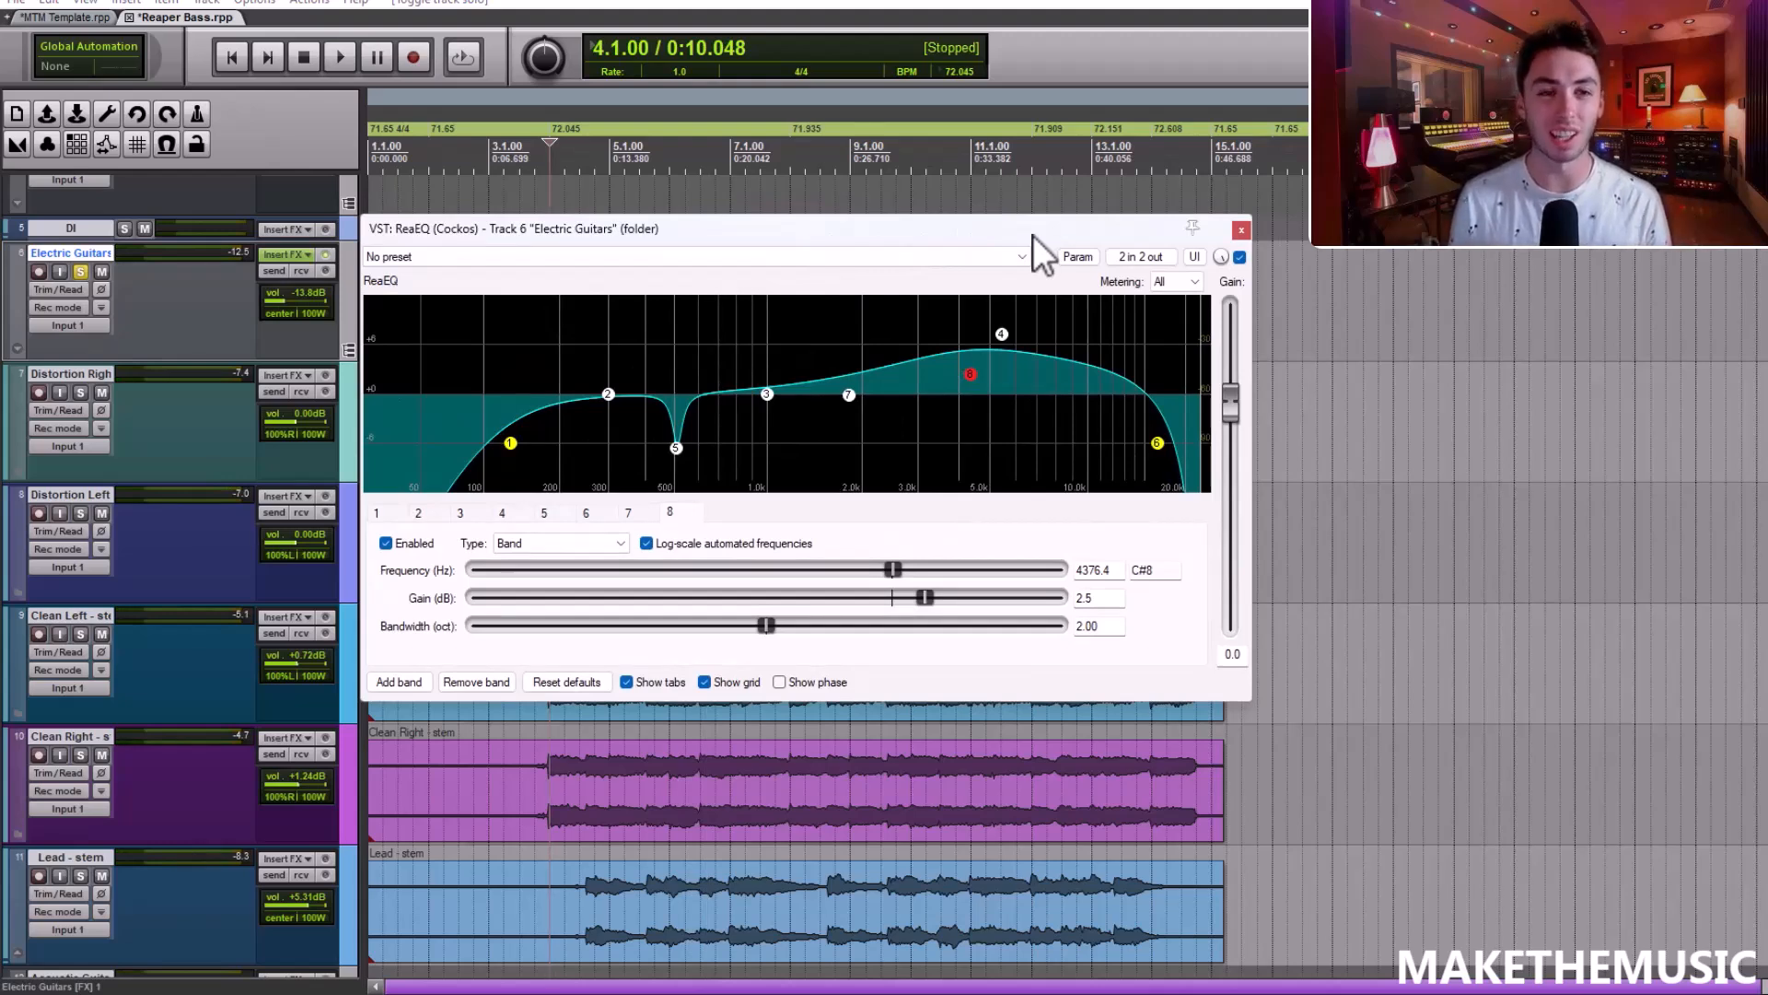
Close ReaEQ and add JS: Saturation to the Electric Guitars effects chain with an amount of about 49%
left_click(1240, 230)
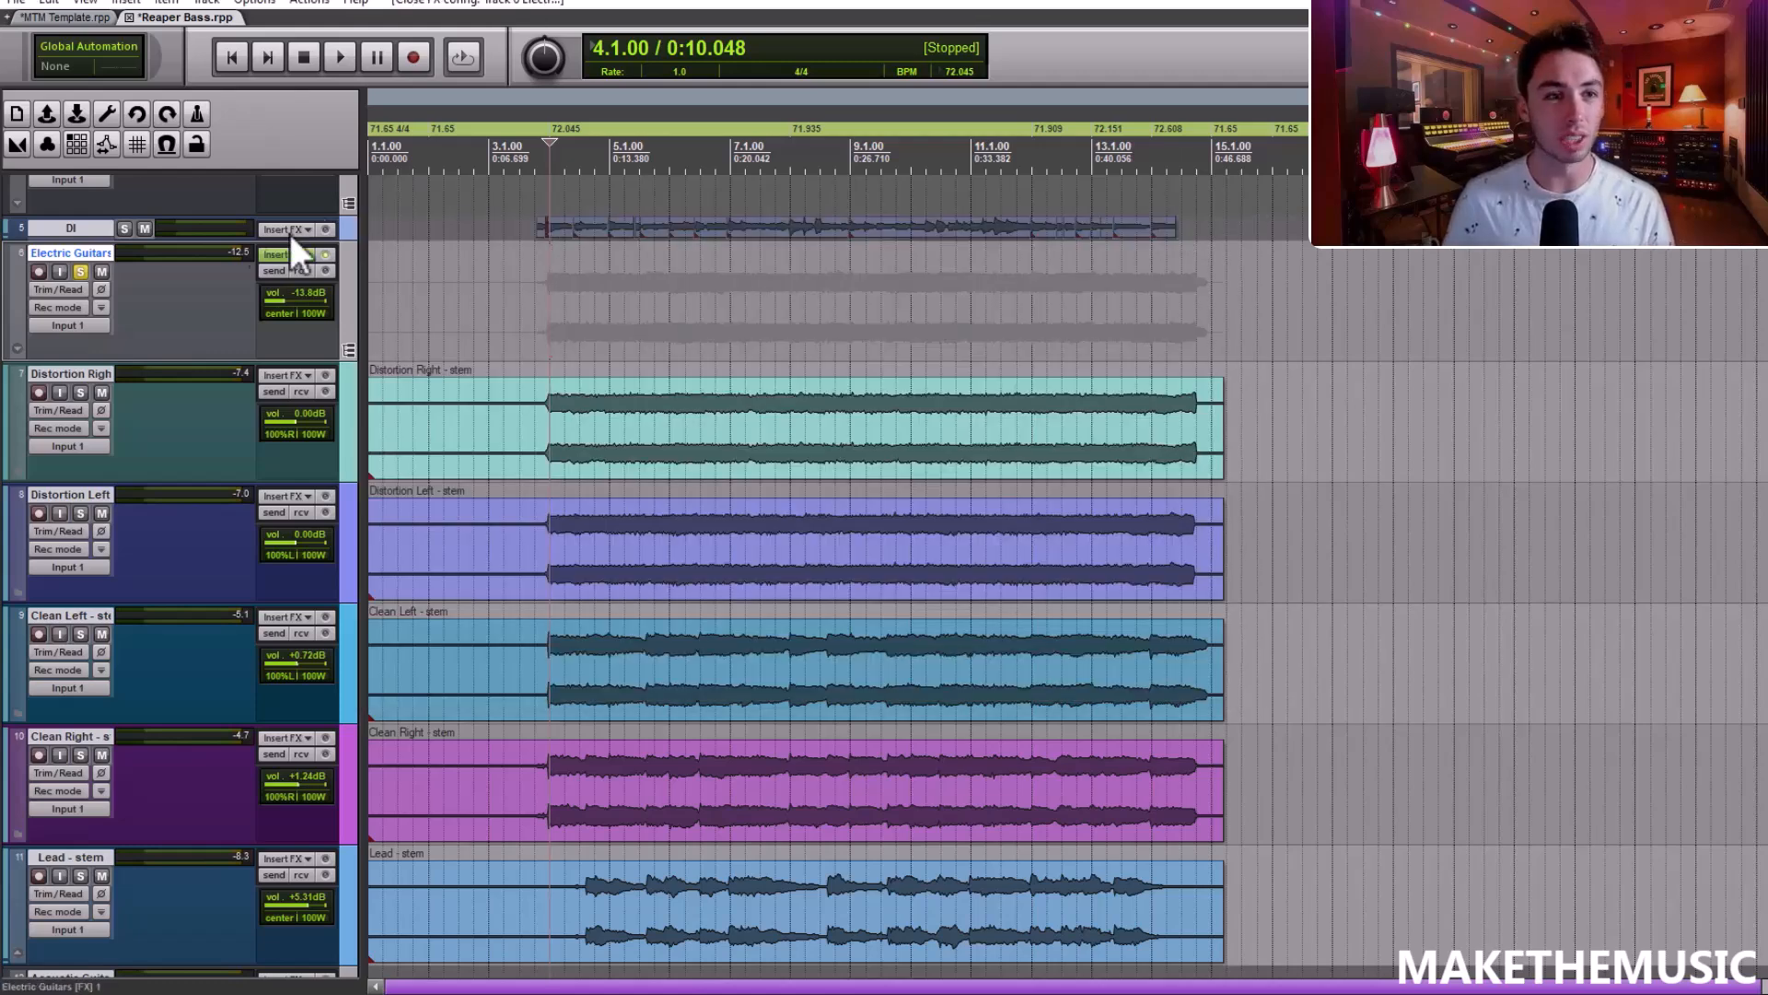
left_click(278, 255)
left_click(46, 520)
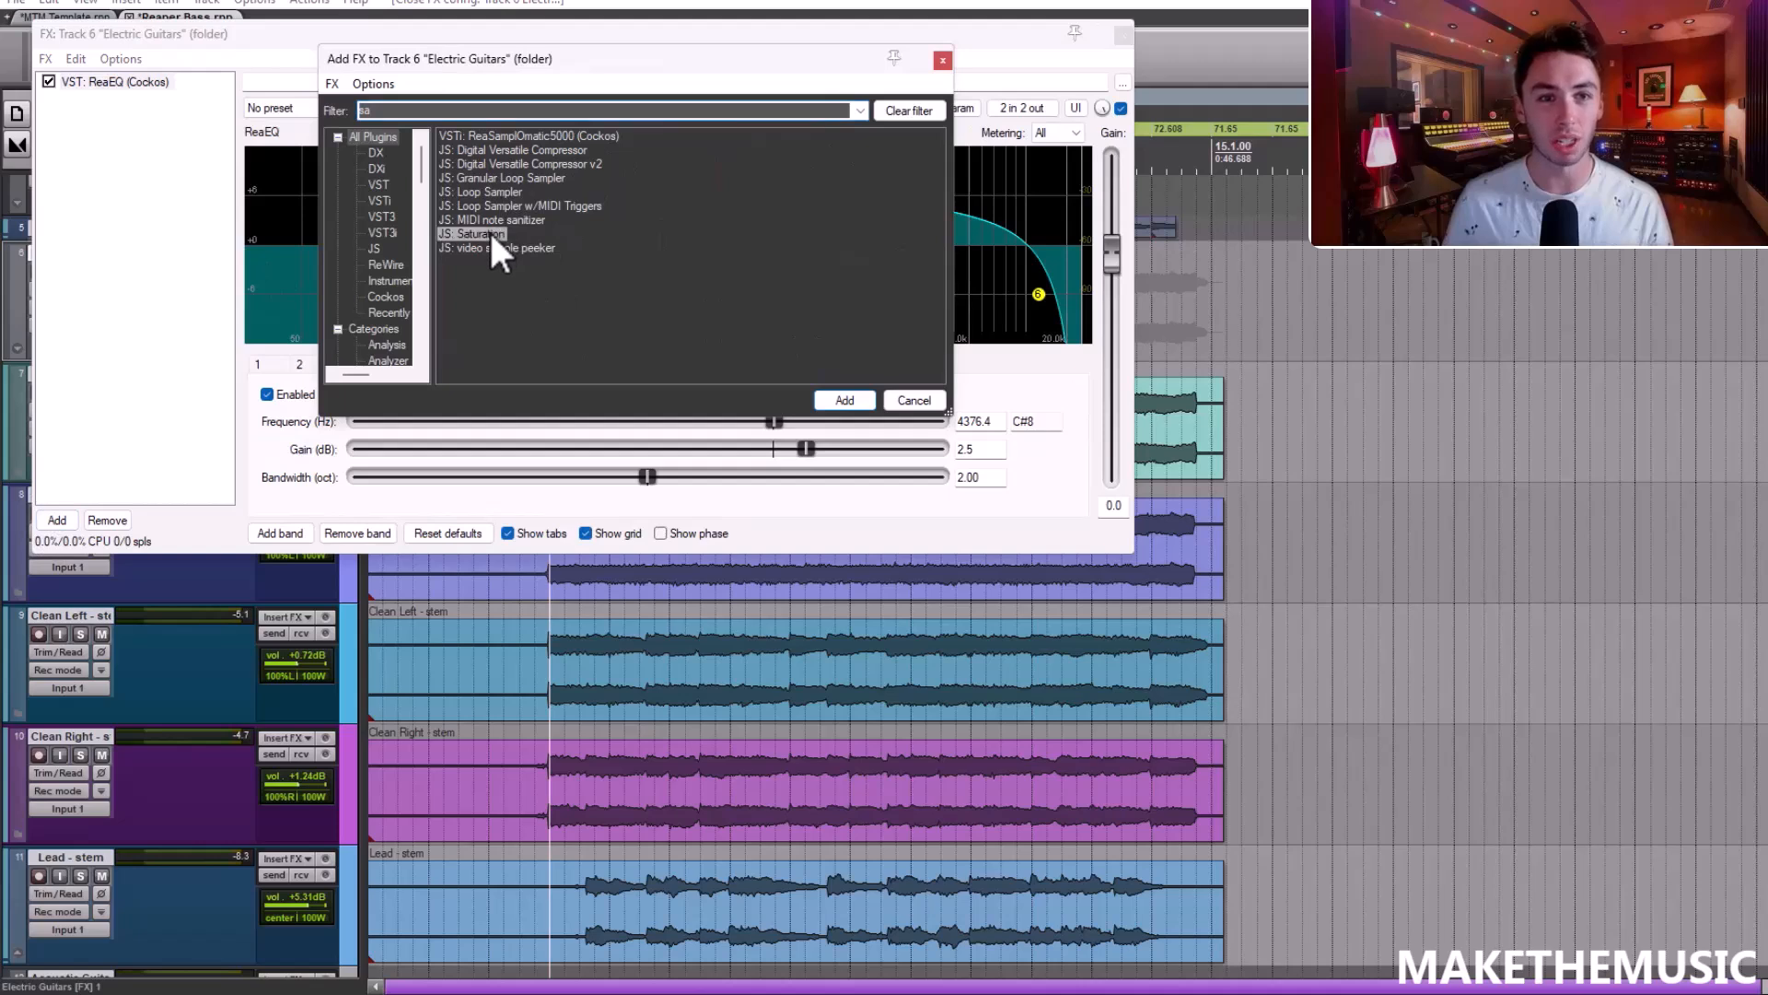
double_click(491, 233)
mouse_move(350, 144)
left_mouse_down()
mouse_move(306, 147)
mouse_move(377, 144)
left_mouse_up()
Close the effects chain and audition the saturated guitars with the Electric Guitars folder soloed
left_click(1123, 35)
key("space")
left_click(543, 67)
key("space")
left_click(81, 271)
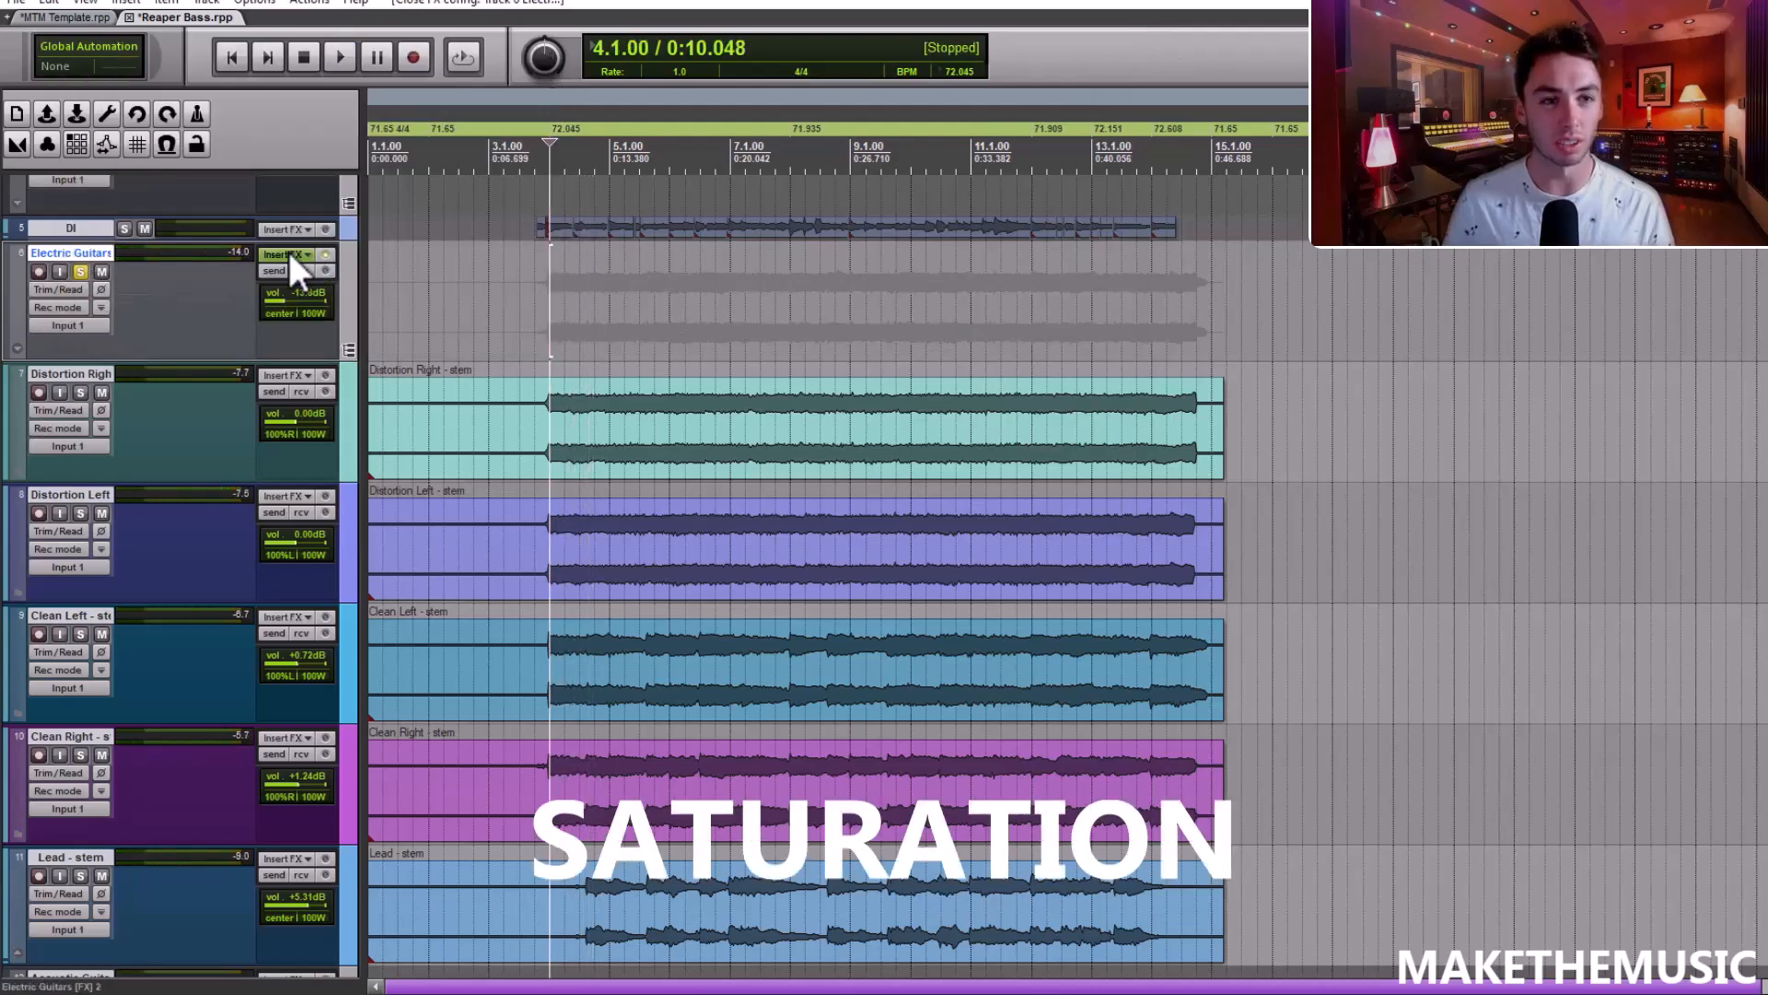
Compare the soloed guitars with the folder's whole effects chain bypassed and enabled during playback
left_click(287, 255)
left_click(714, 35)
key("space")
left_click(326, 254)
left_click(328, 254)
left_click(329, 257)
left_click(329, 257)
key("space")
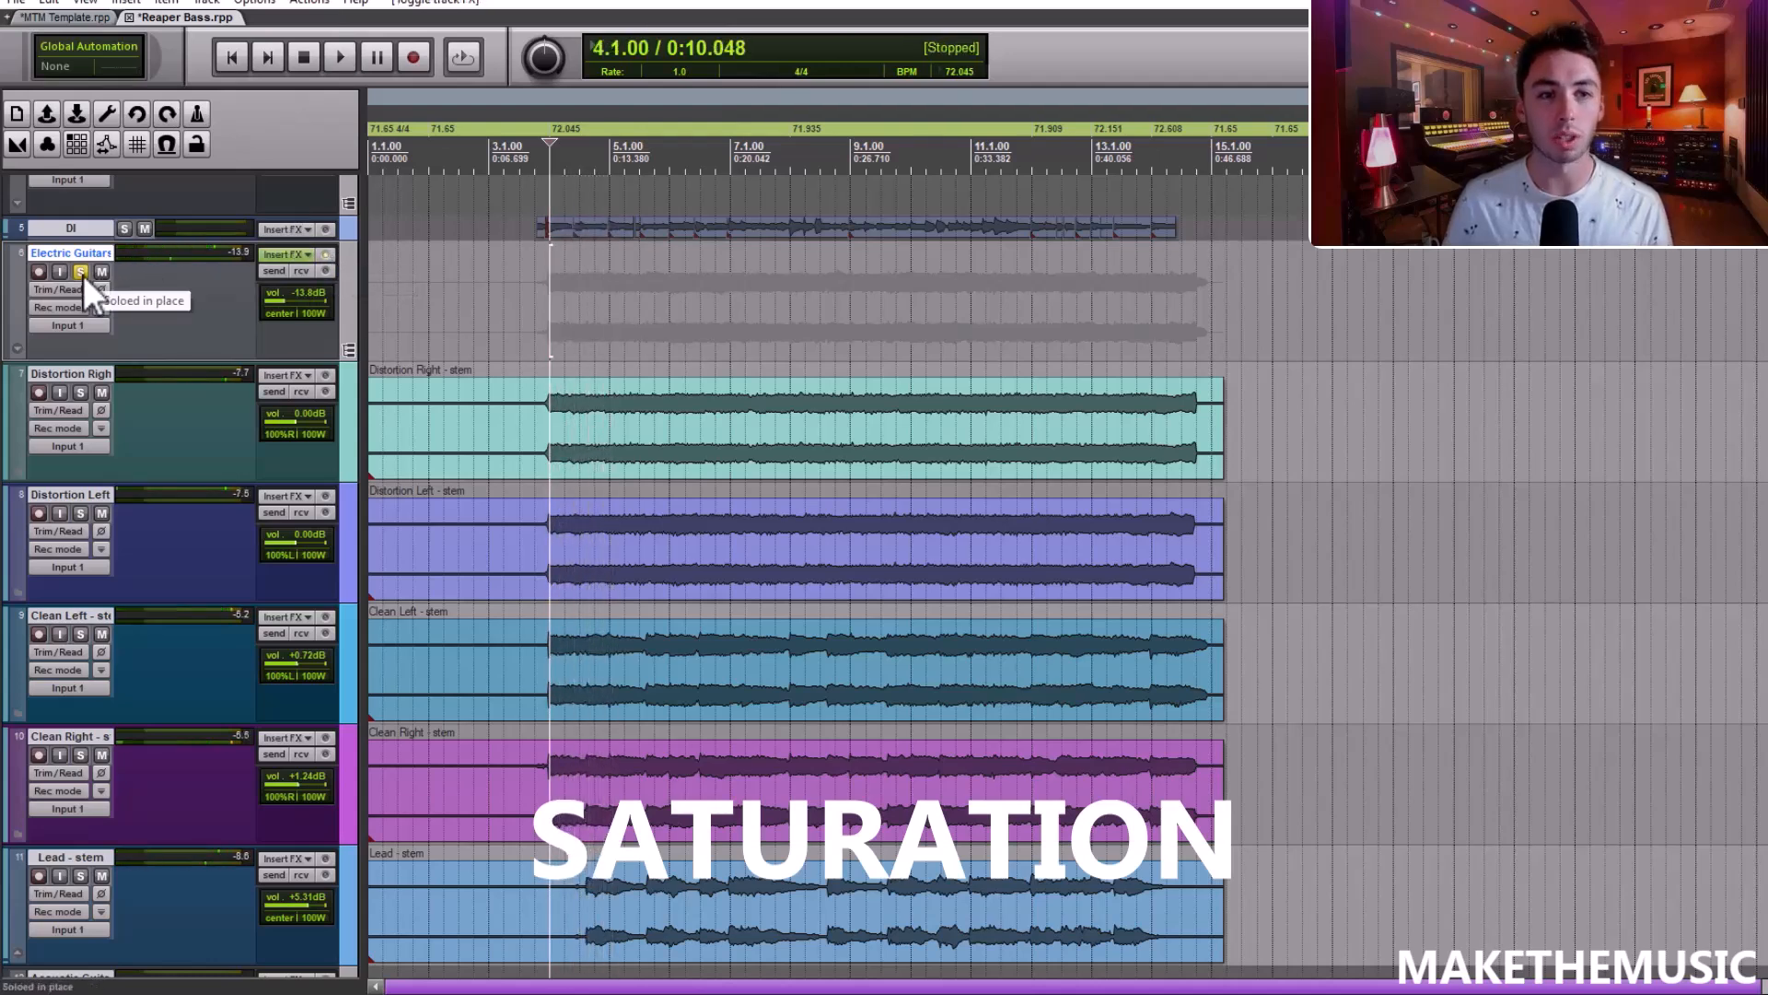
Unsolo the Electric Guitars folder and add ReaVerb to its effects chain after the saturation
left_click(81, 273)
left_click(296, 258)
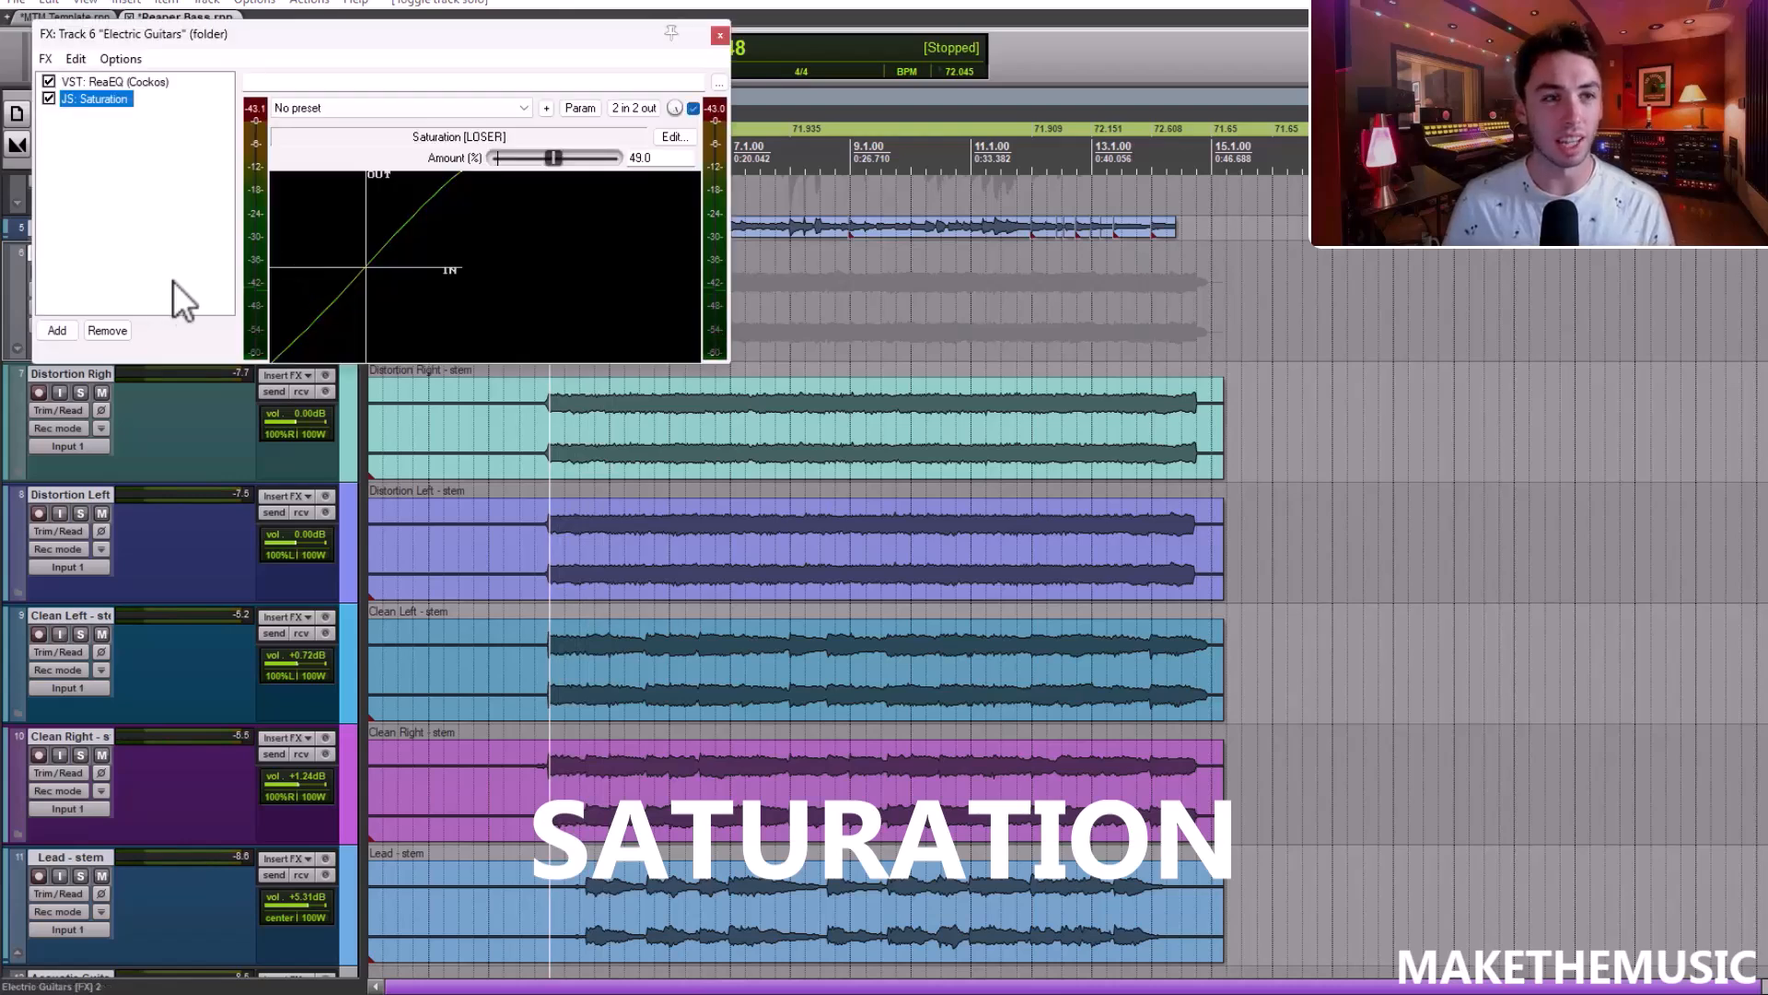
left_click(67, 333)
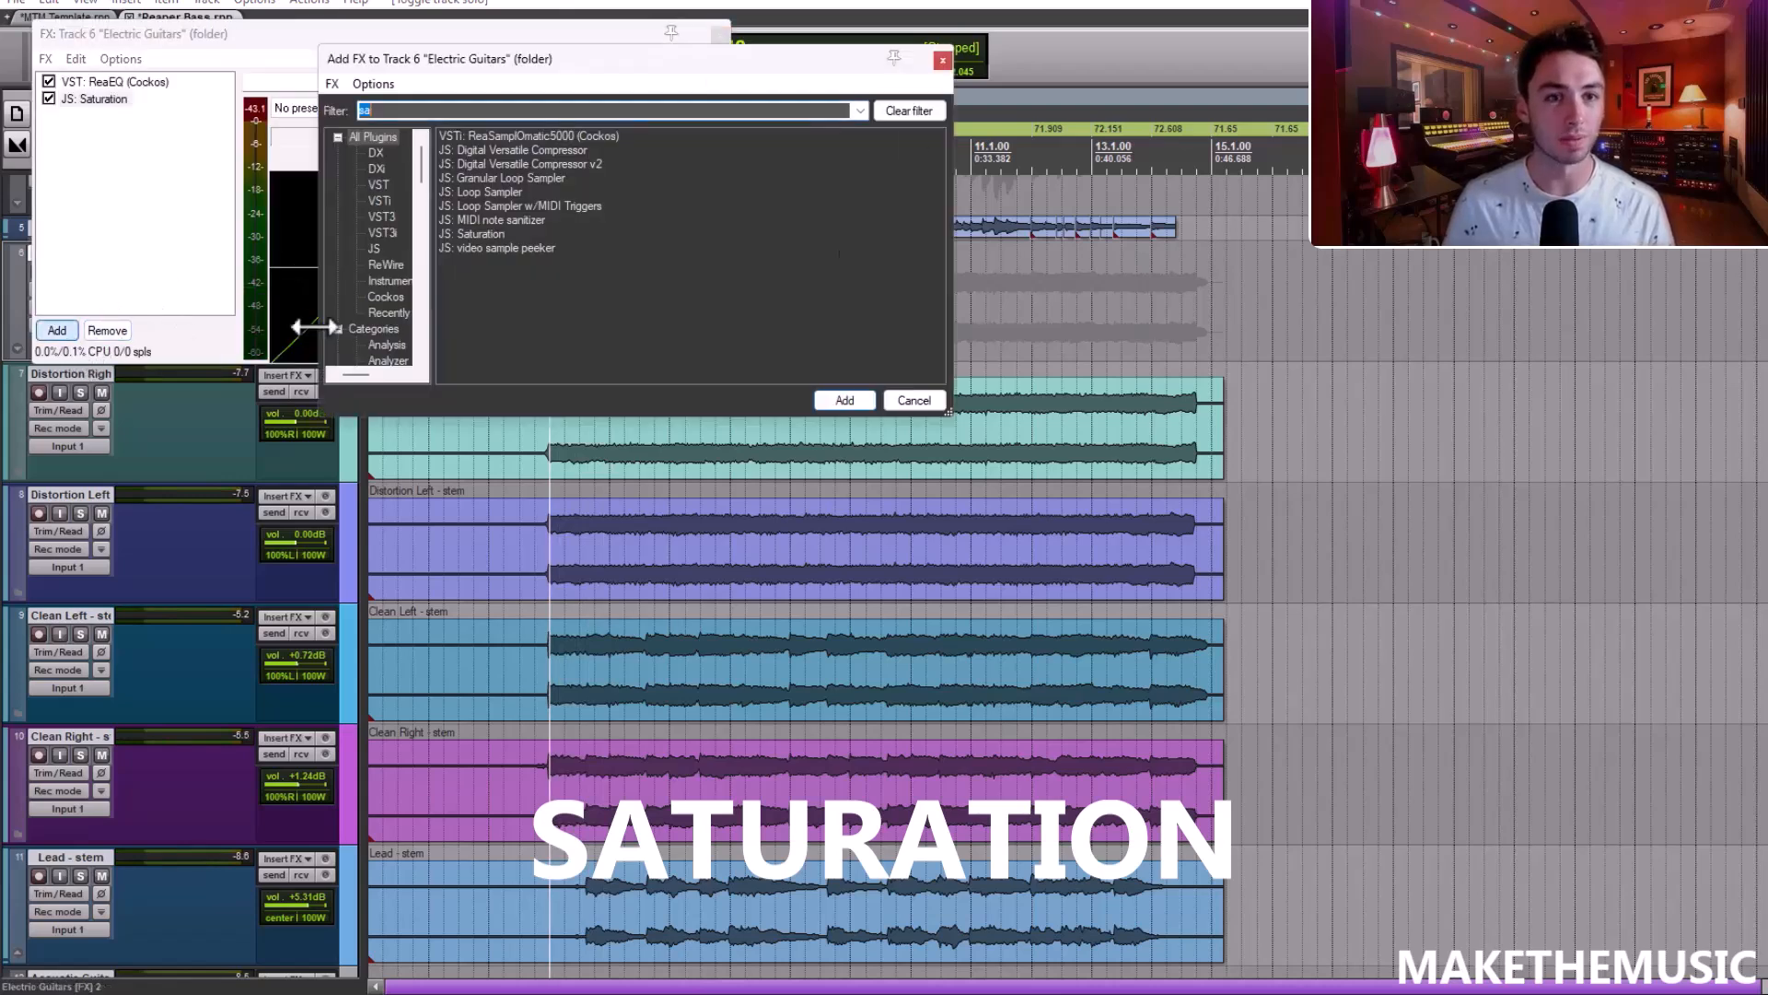
key("BackSpace")
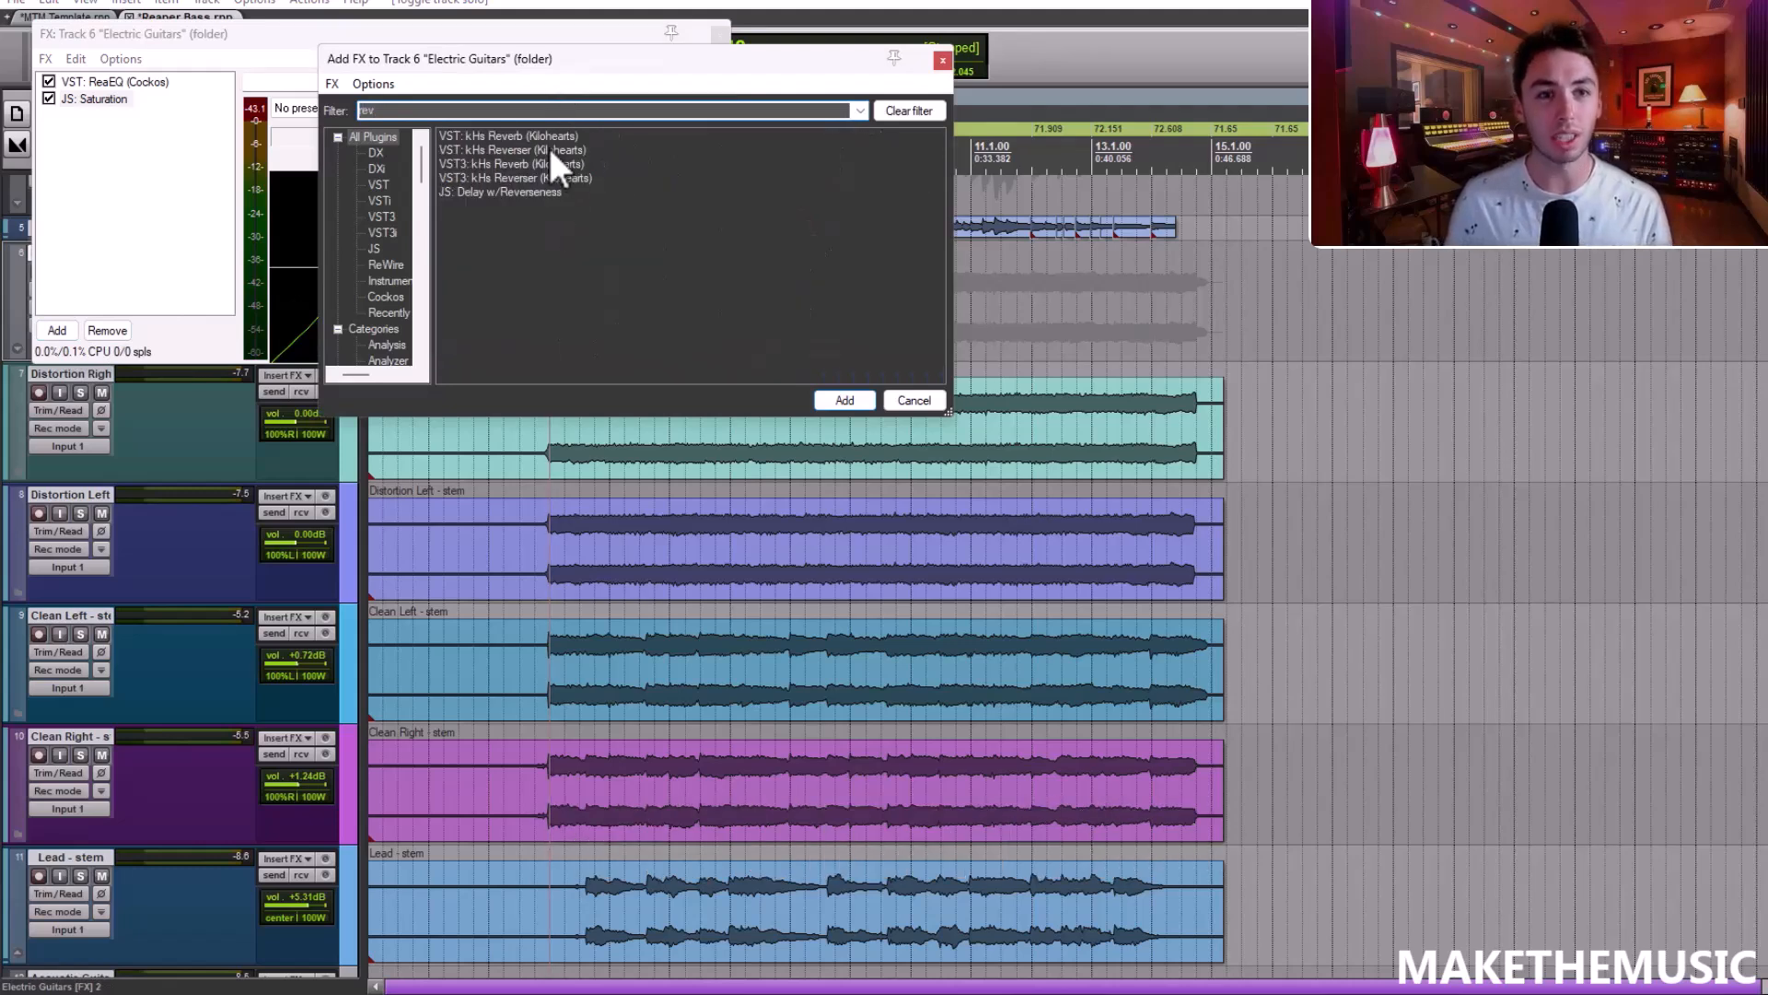
key("BackSpace")
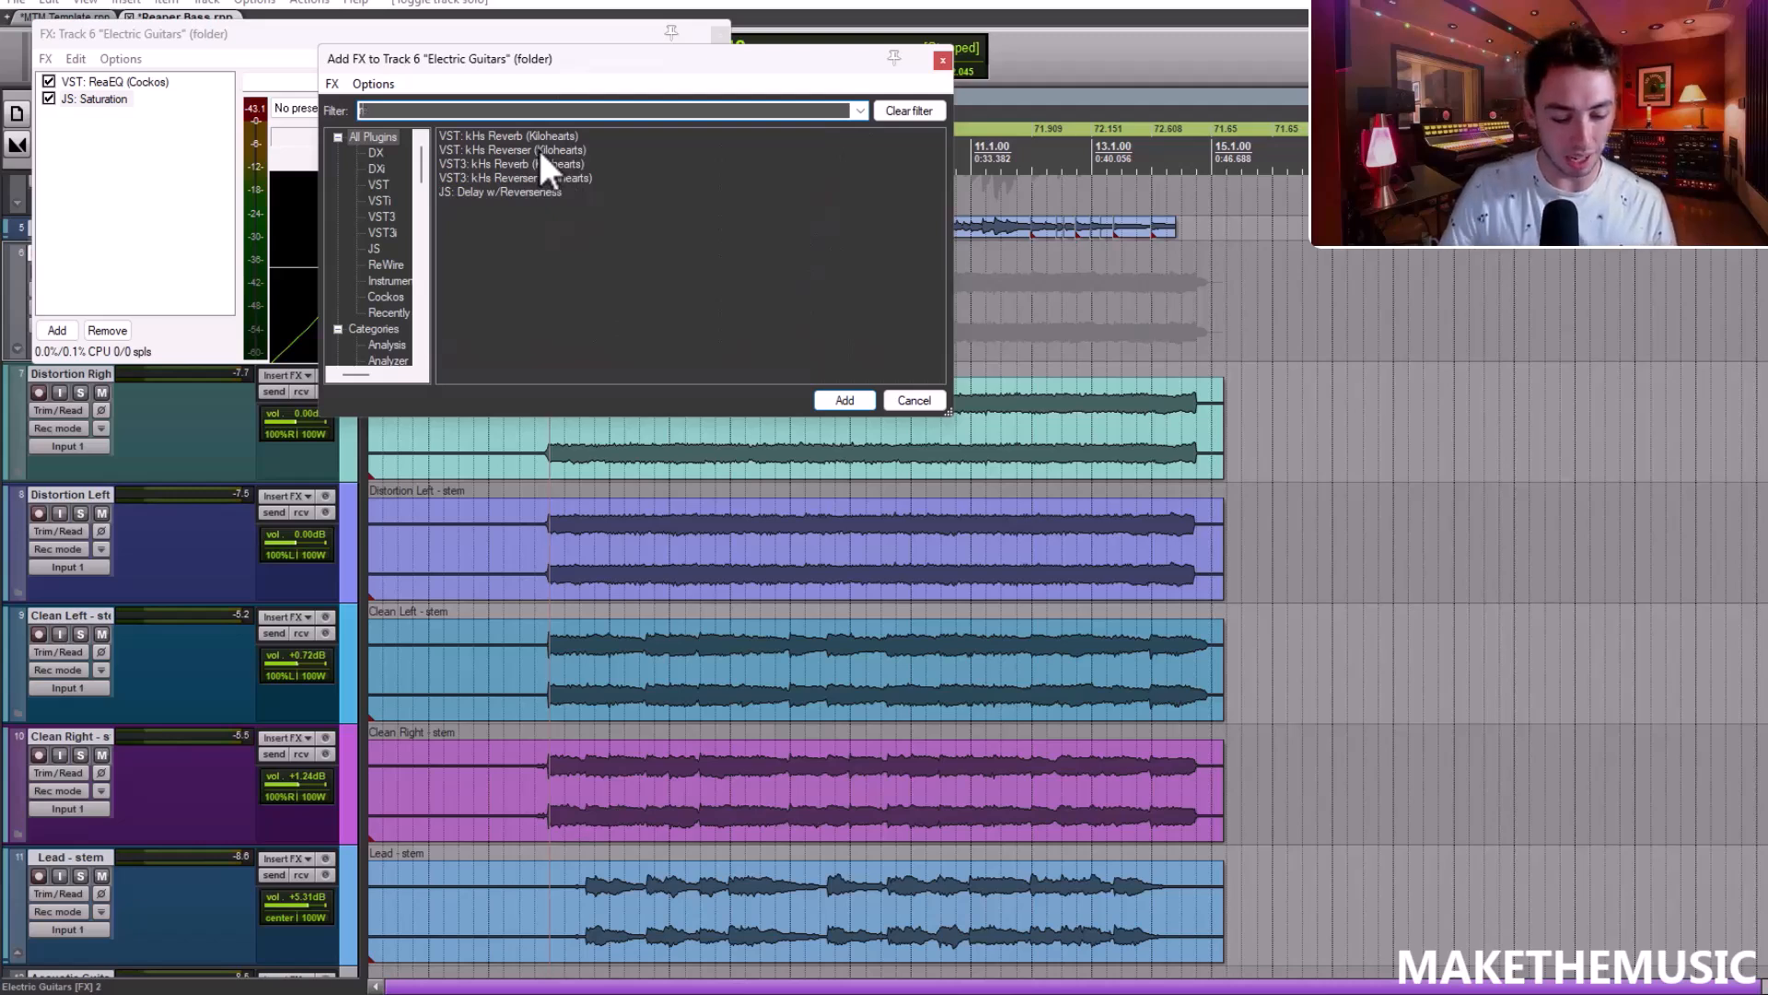
type("rever")
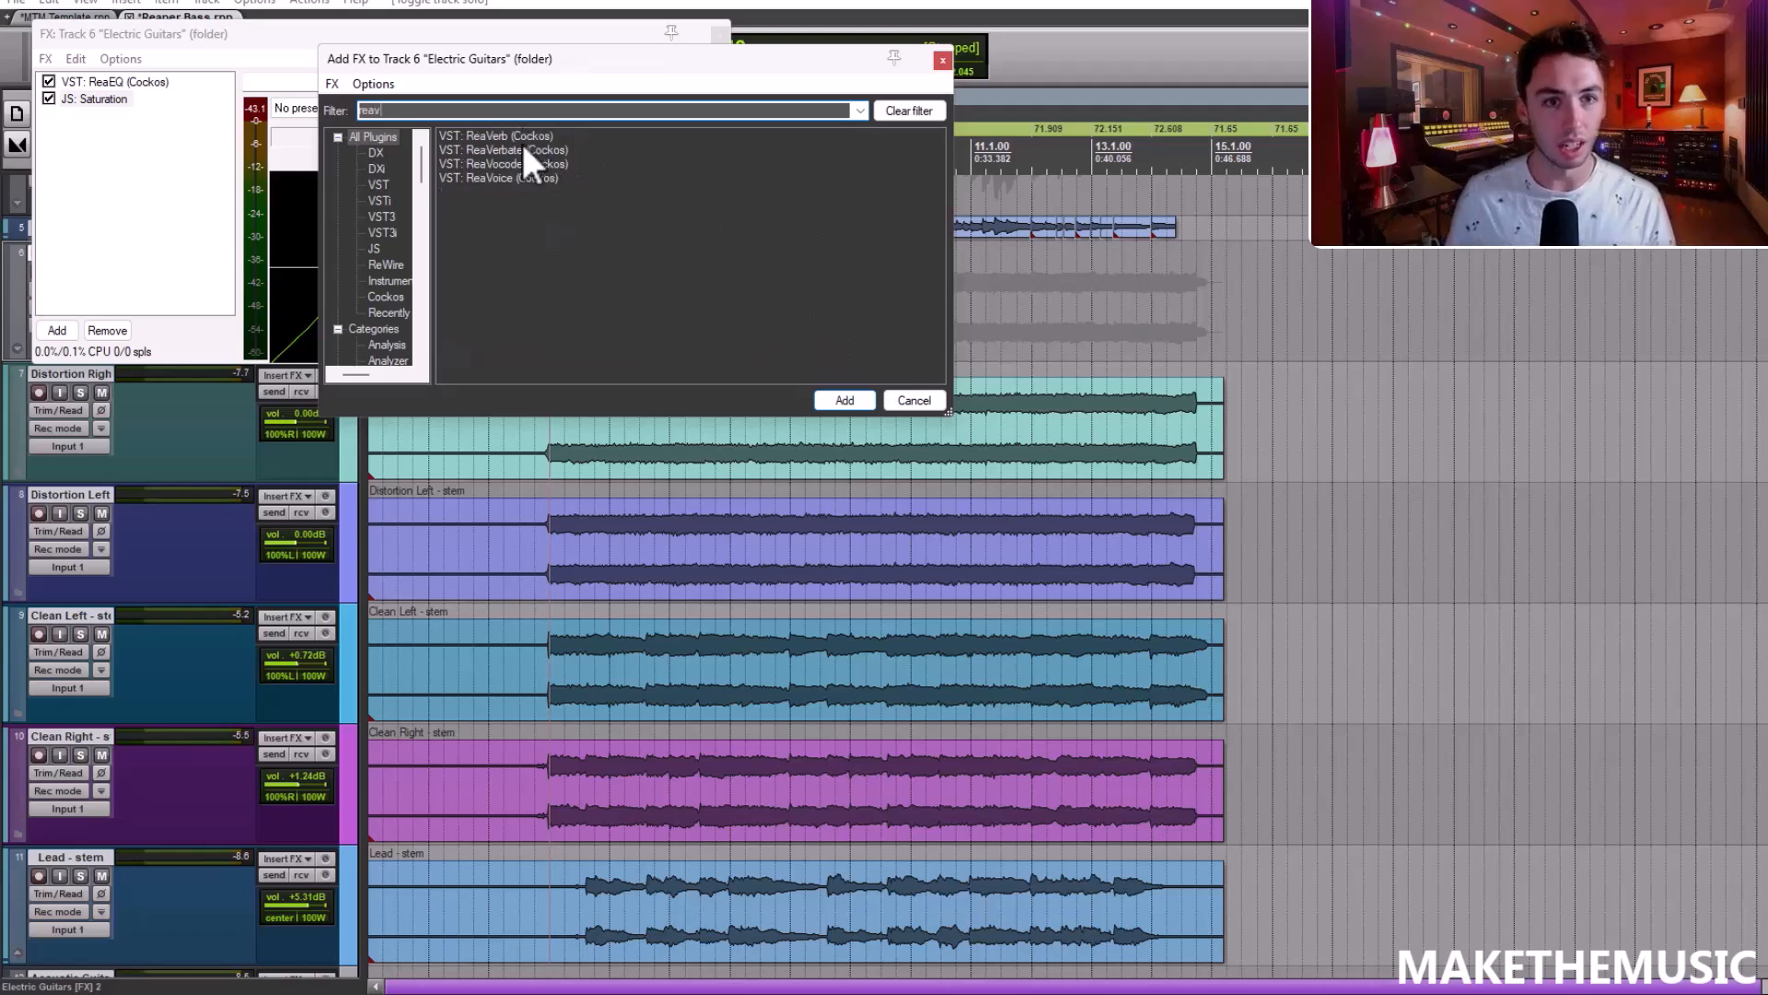
double_click(514, 138)
Move ReaVerb clear of the effects chain and add a Reverb Generator to its impulse response
left_click_drag(442, 79, 985, 98)
left_click(735, 460)
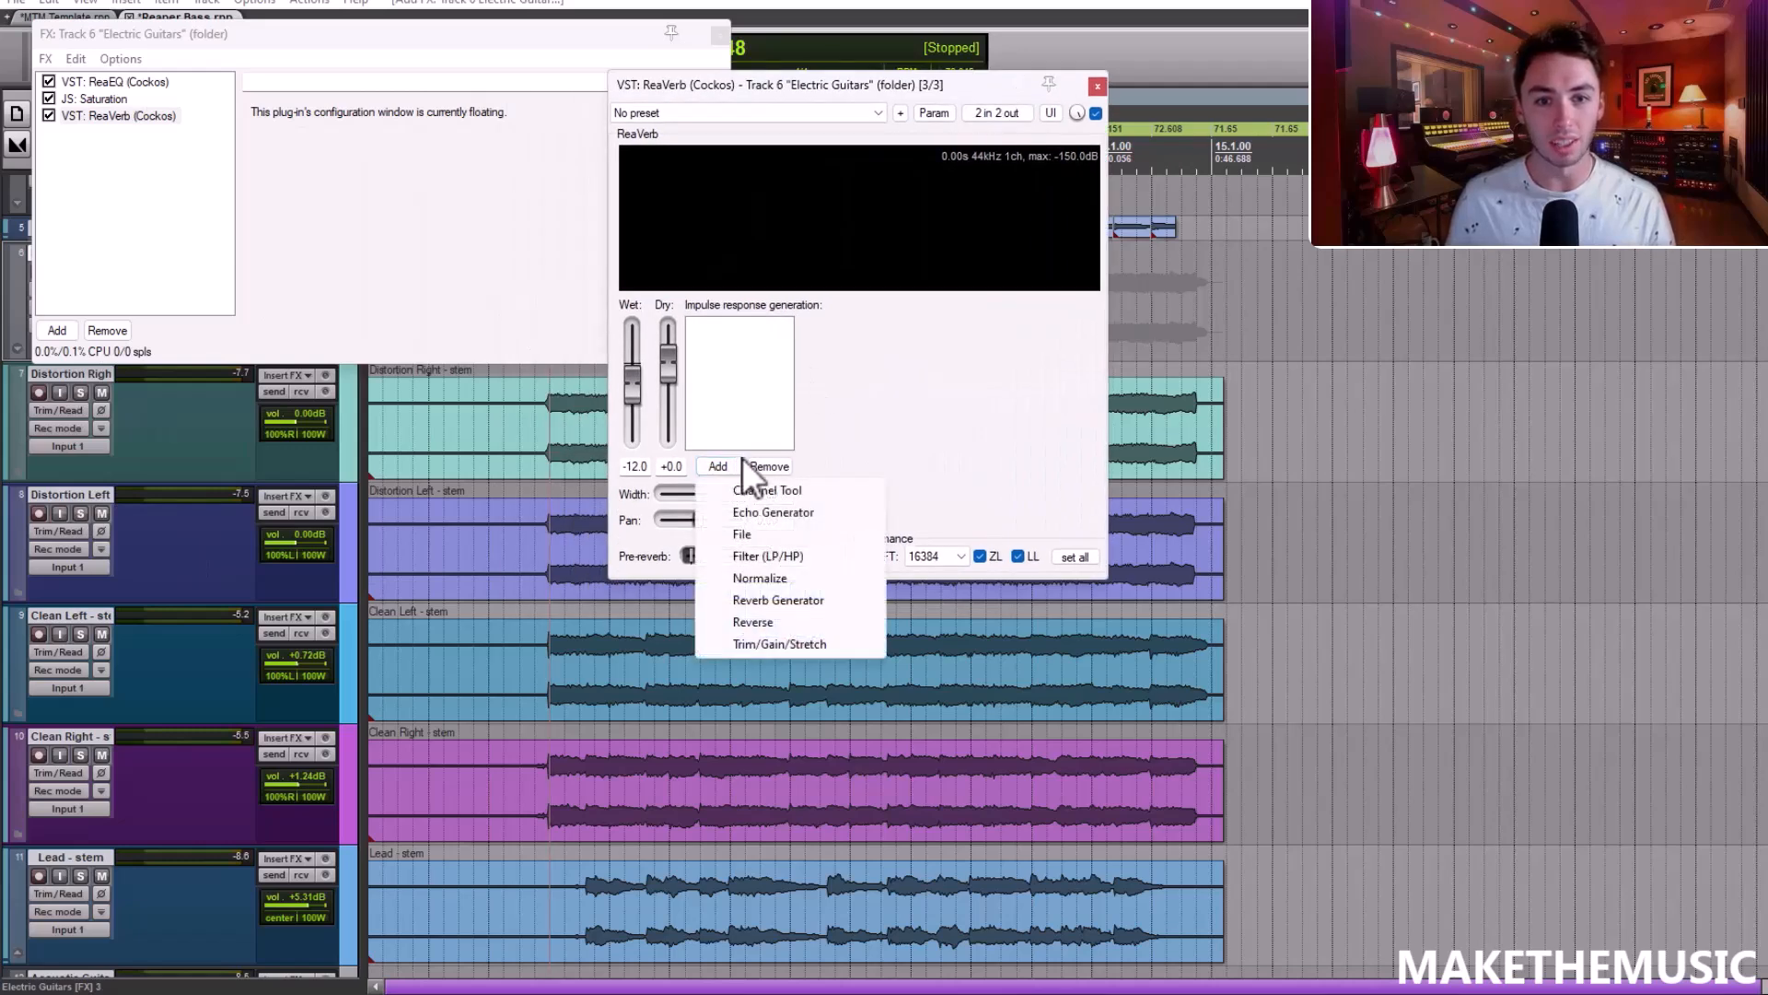
left_click(799, 600)
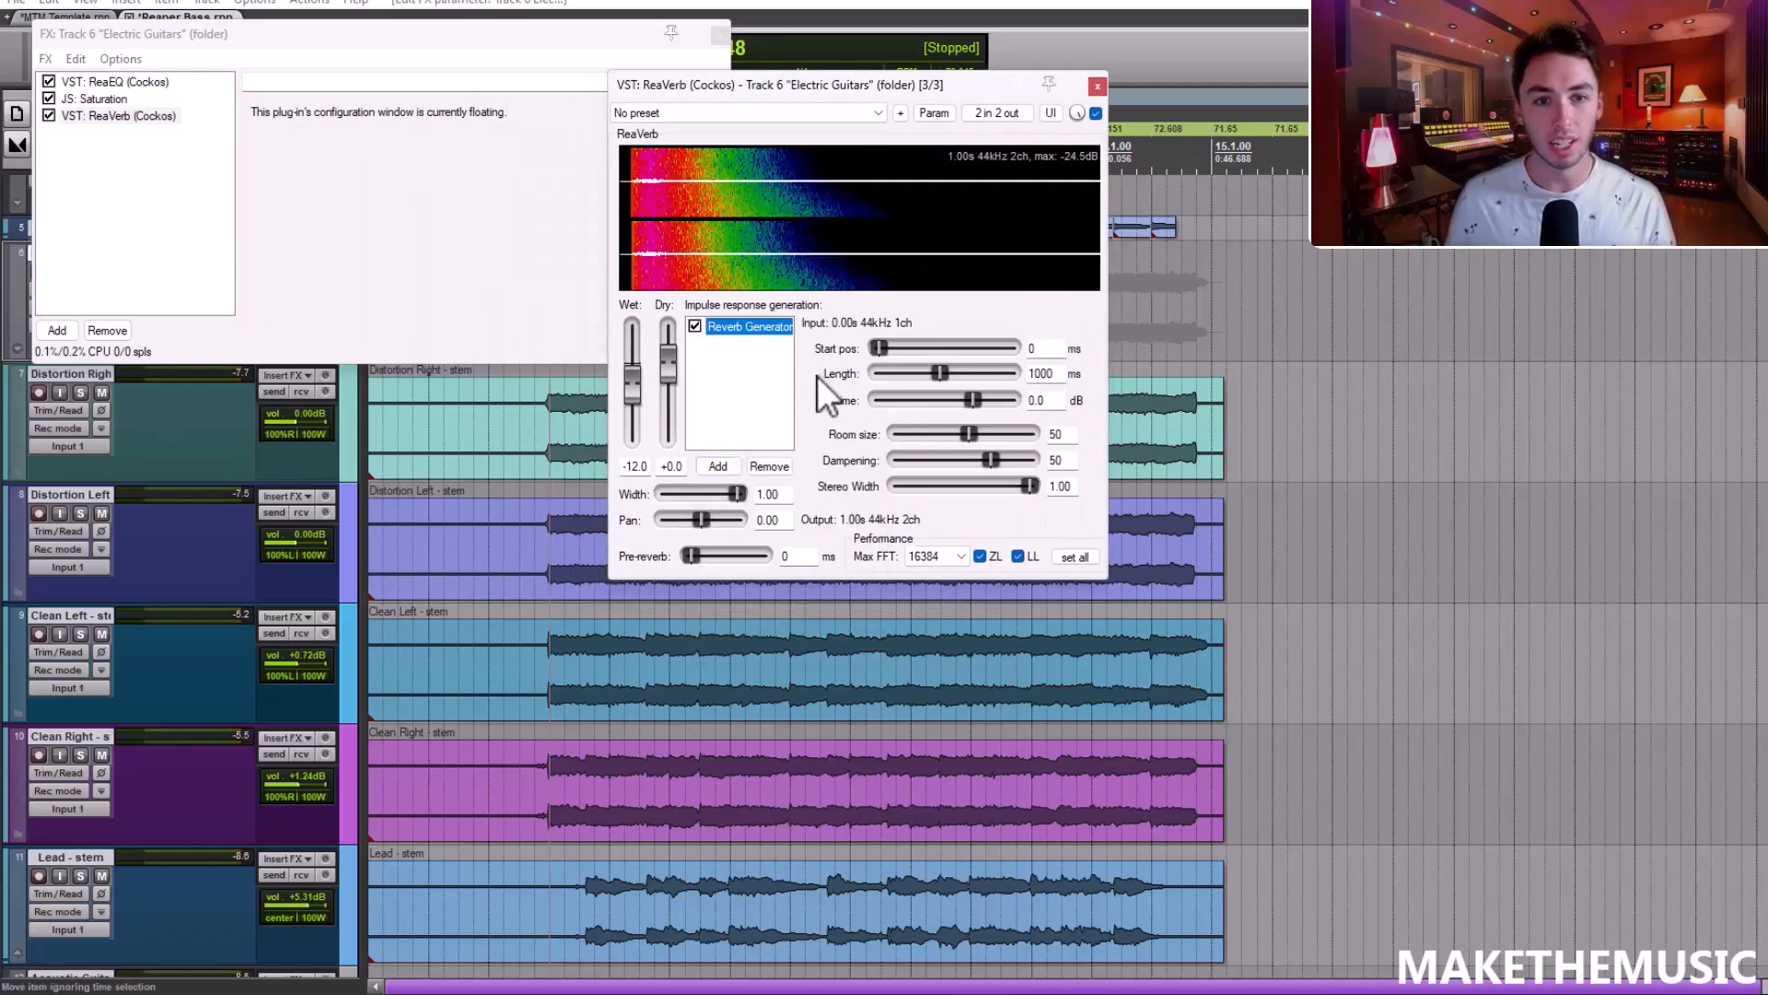
Close the effects chain, solo the Electric Guitars folder, and audition it with the default reverb
left_click(720, 35)
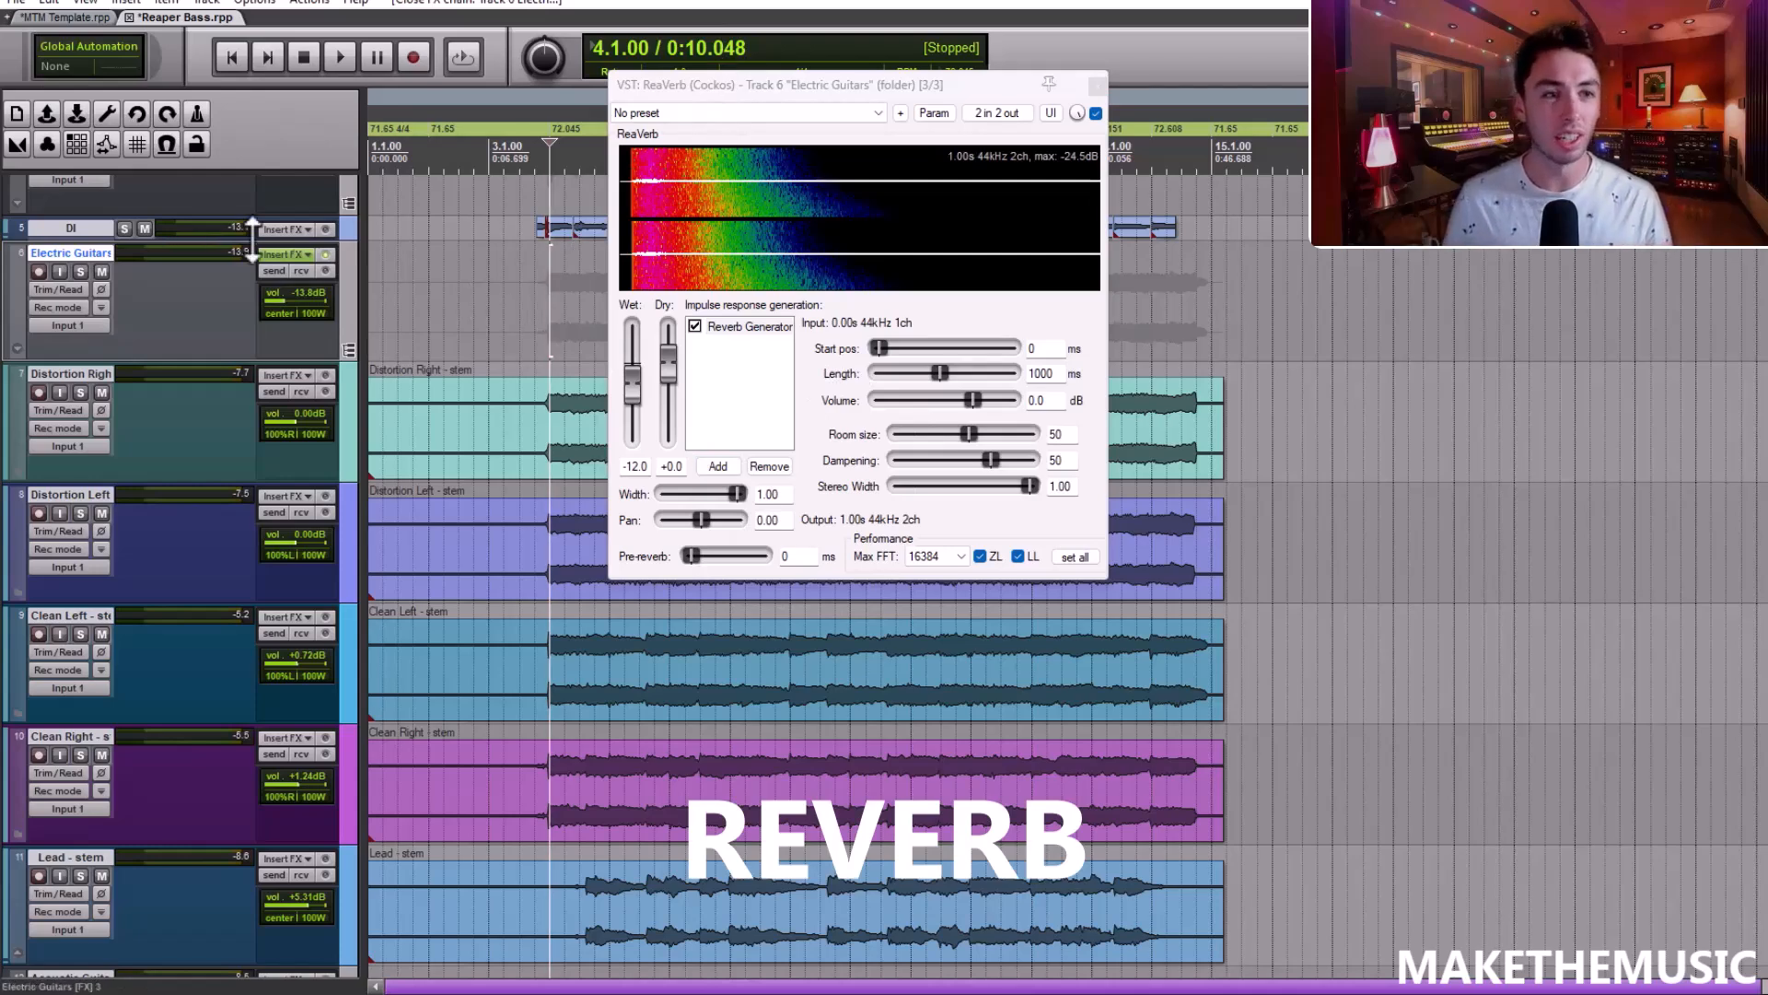
left_click(81, 270)
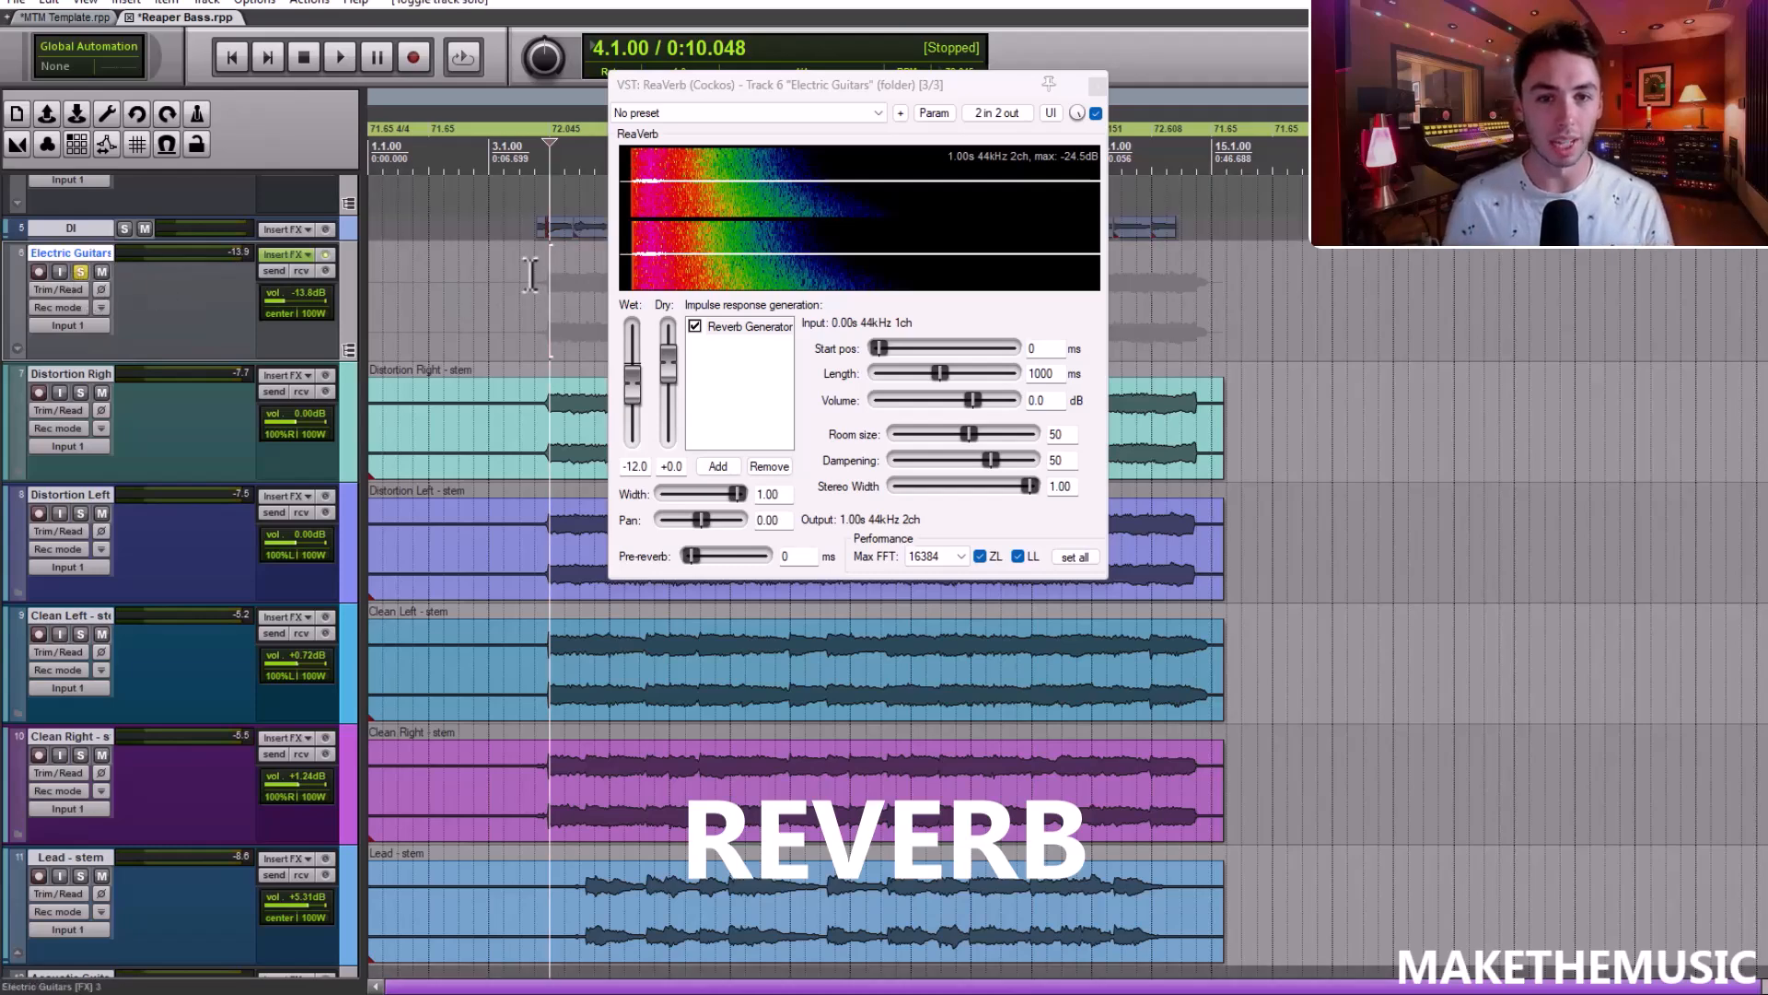
scroll(552, 270, "down", 3)
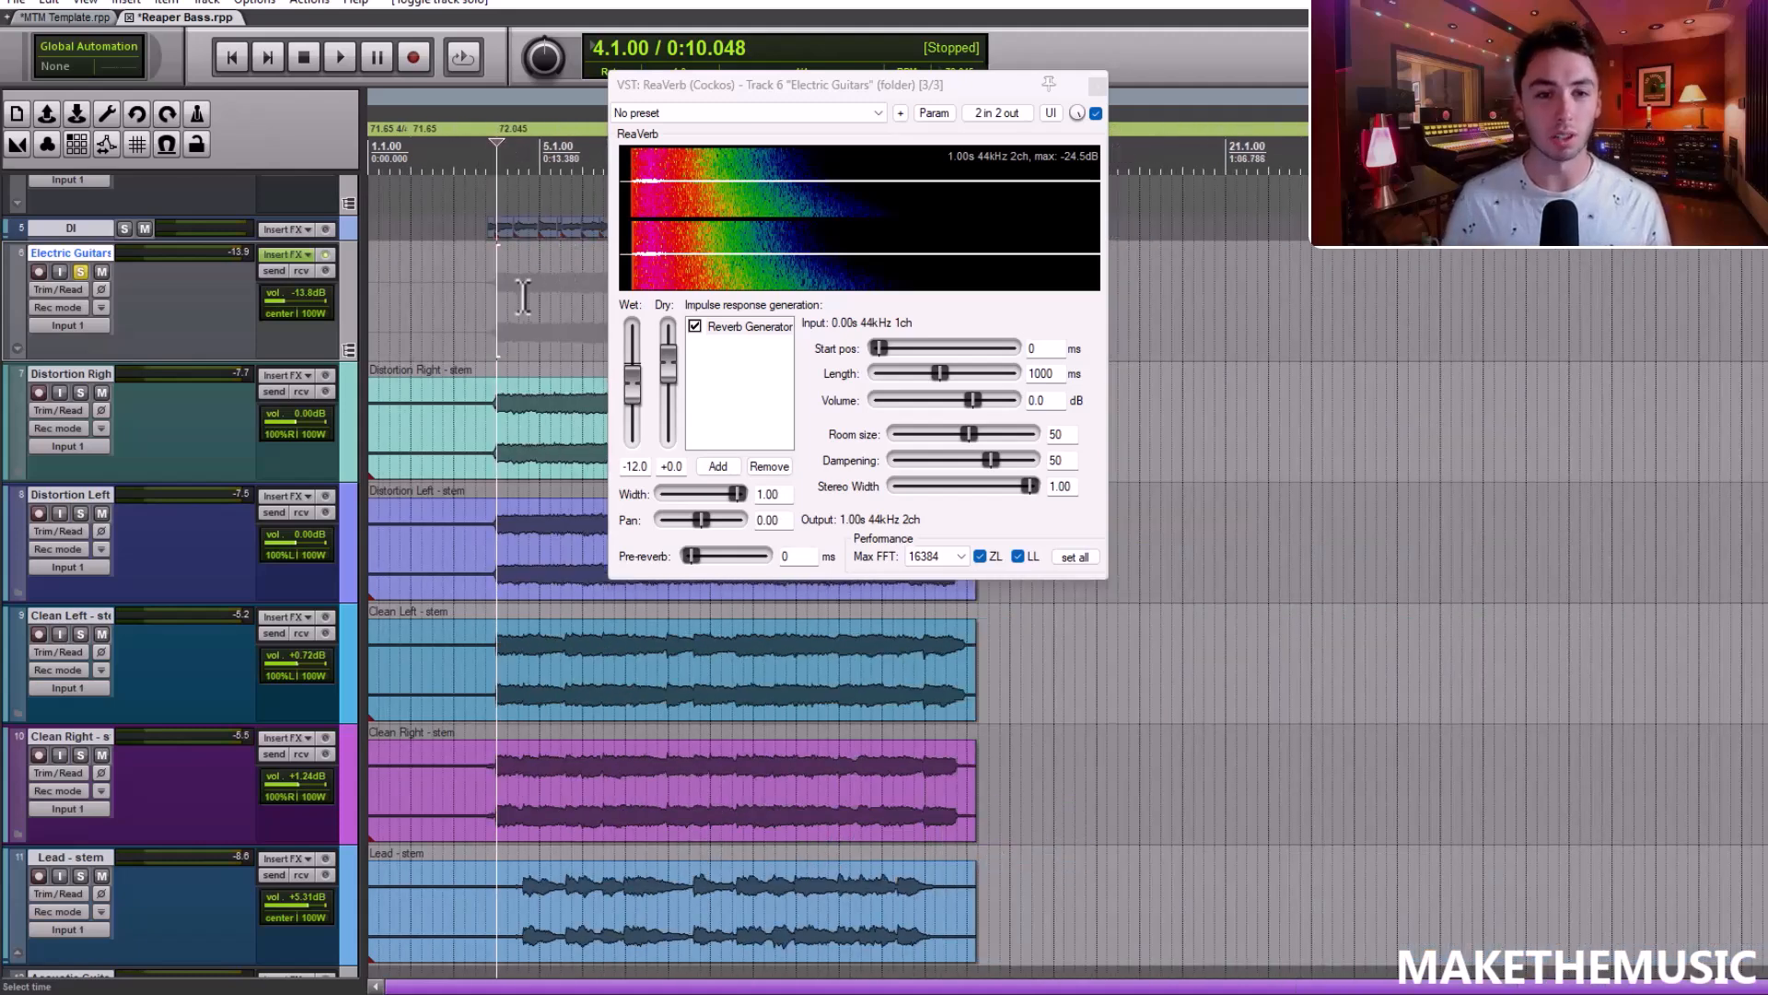
key("space")
key("space")
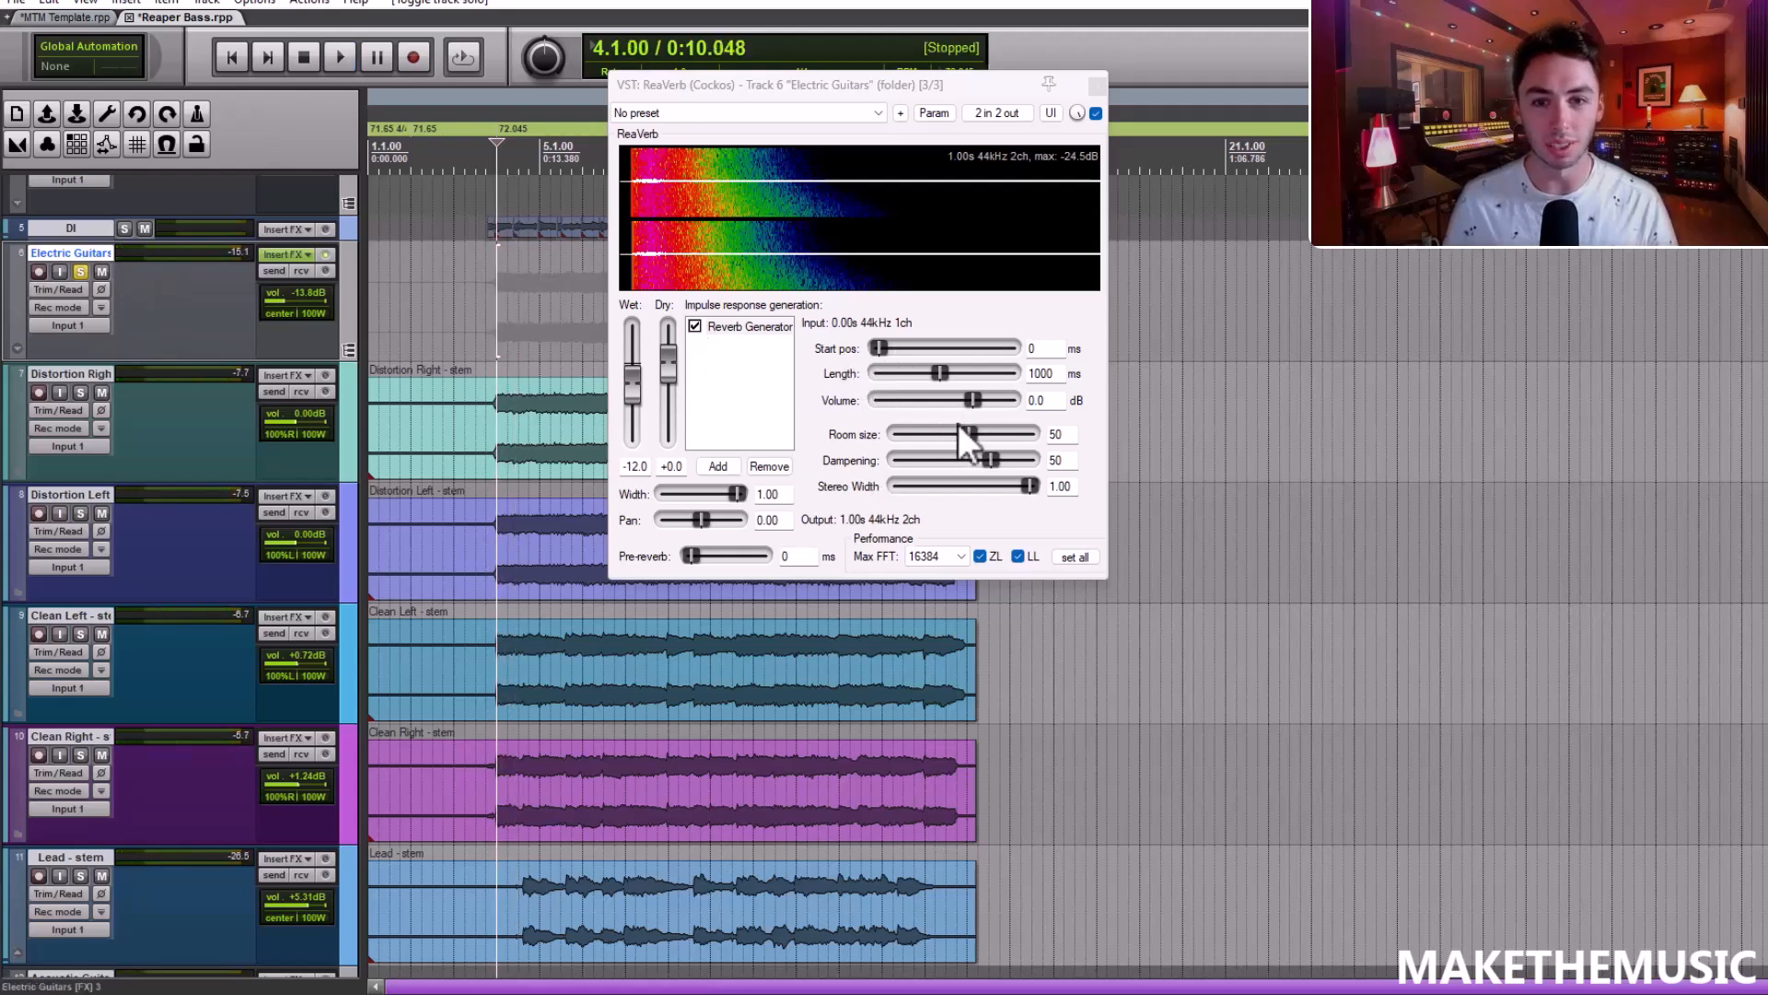
Try a reverb length of 87 ms and a room size of 66 on the soloed guitars during playback
left_click_drag(966, 440, 970, 436)
left_click_drag(952, 374, 910, 373)
key("space")
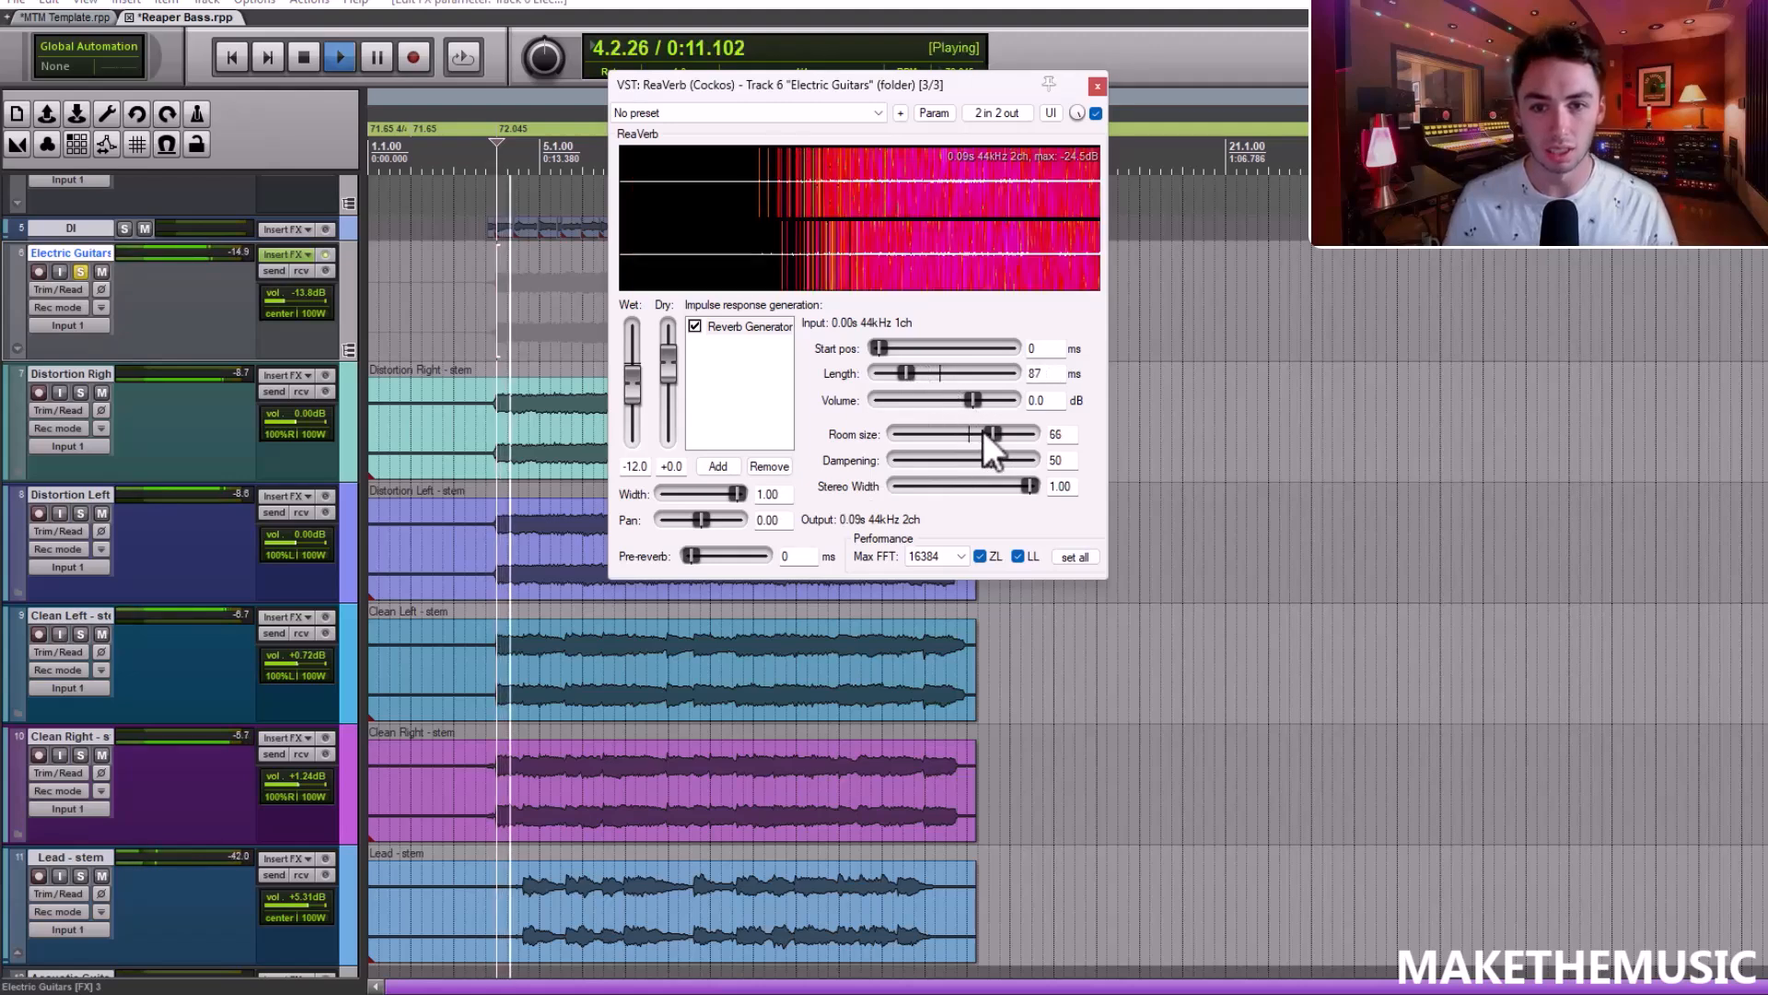
key("space")
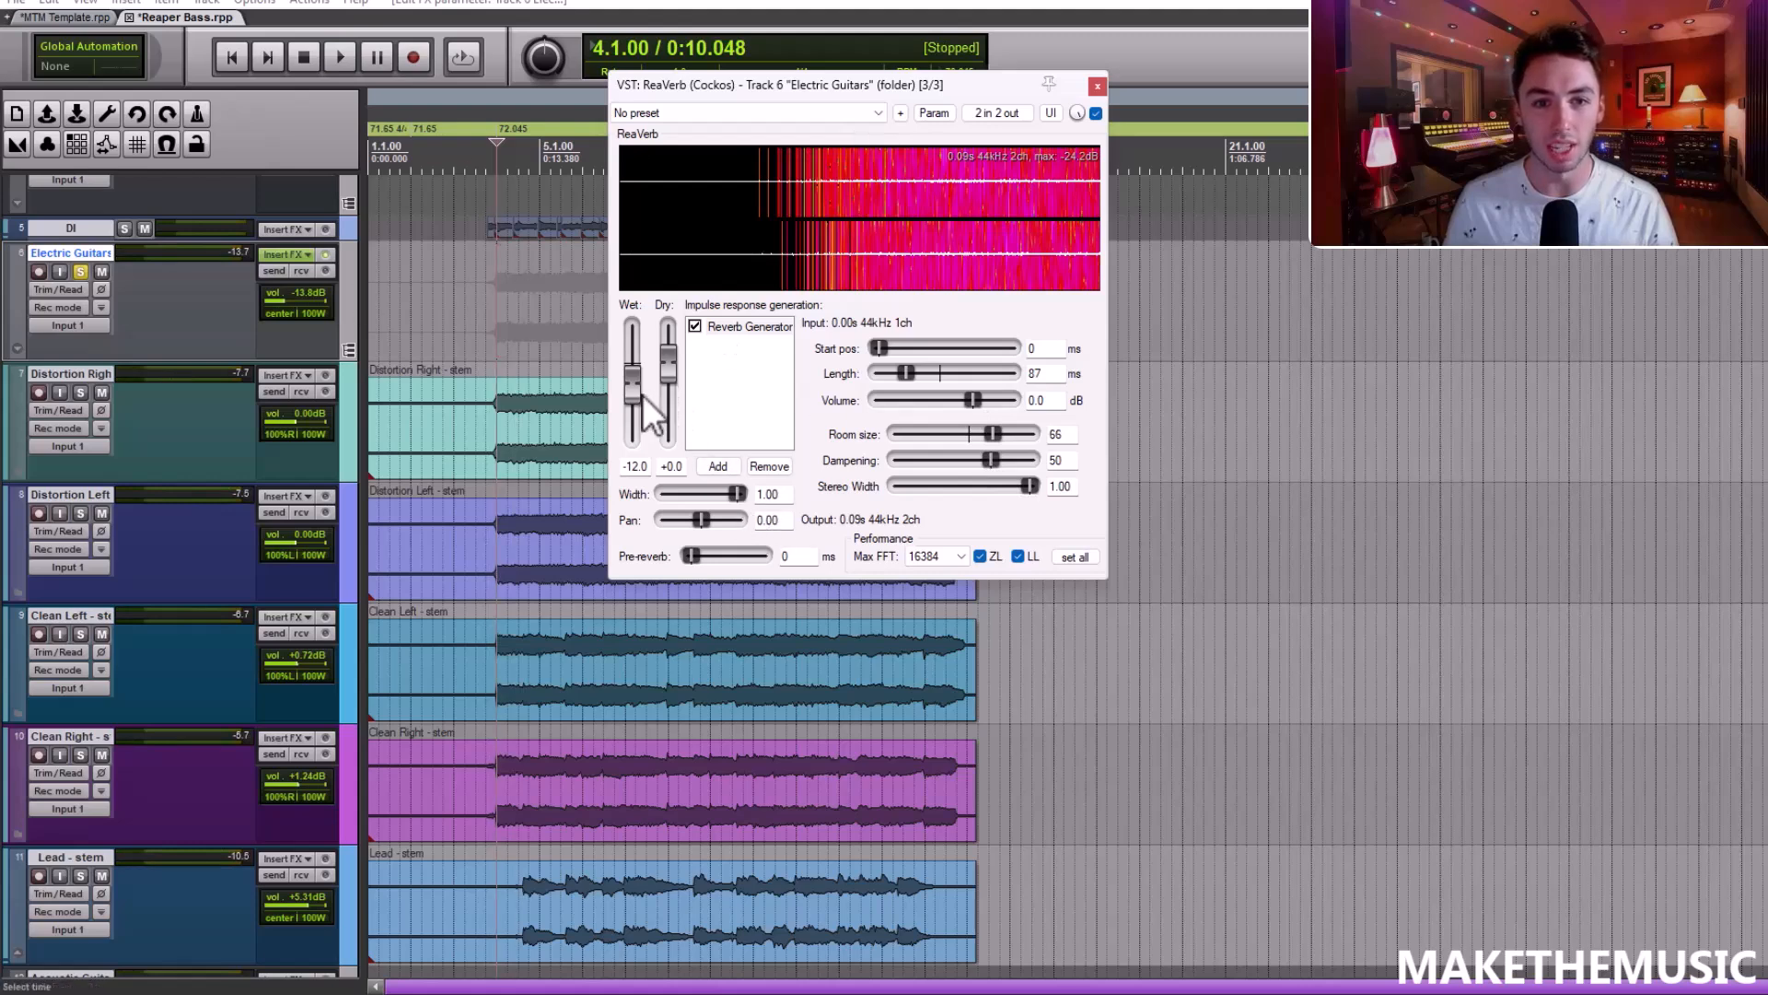
Set ReaVerb's wet level to -6.6 dB, its length to 325 ms and its room size to 42 while auditioning the guitars
left_click_drag(628, 395, 635, 388)
key("space")
key("space")
key("space")
left_click_drag(906, 373, 920, 379)
left_click_drag(992, 434, 954, 431)
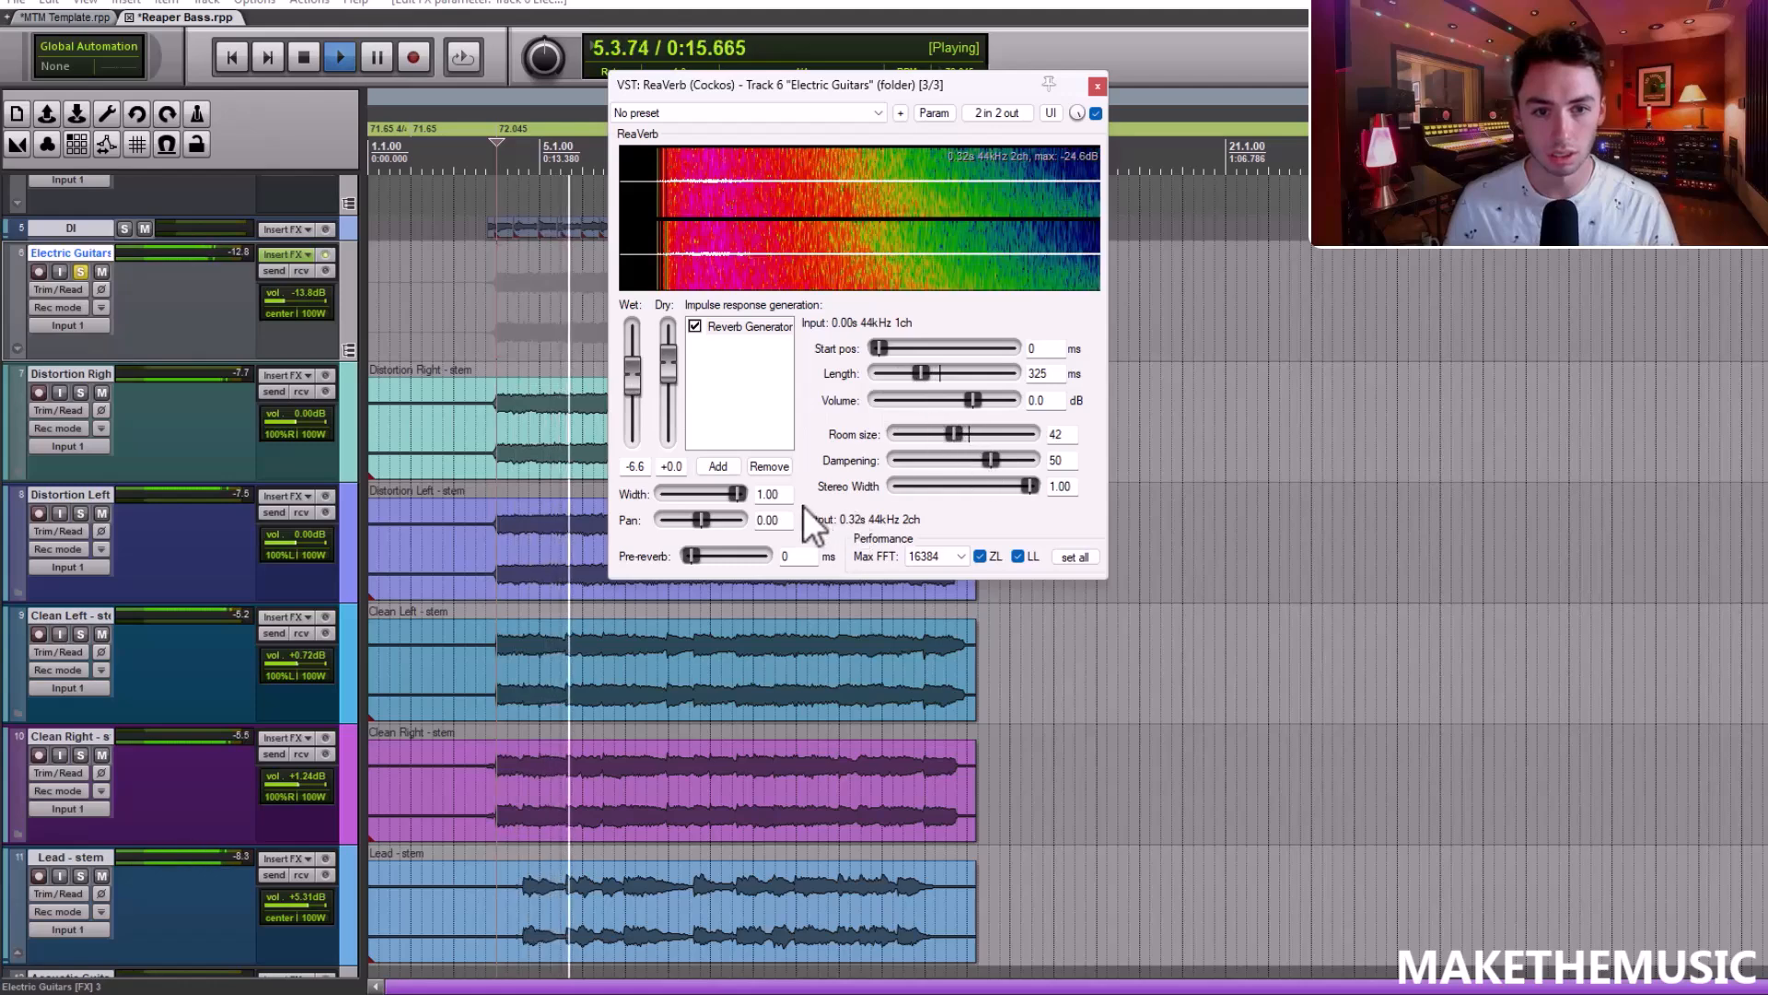
key("space")
Set the pre-reverb to 50 ms and refine the wet level to -7.2 dB and the length to 259 ms during playback
left_click_drag(700, 557, 699, 554)
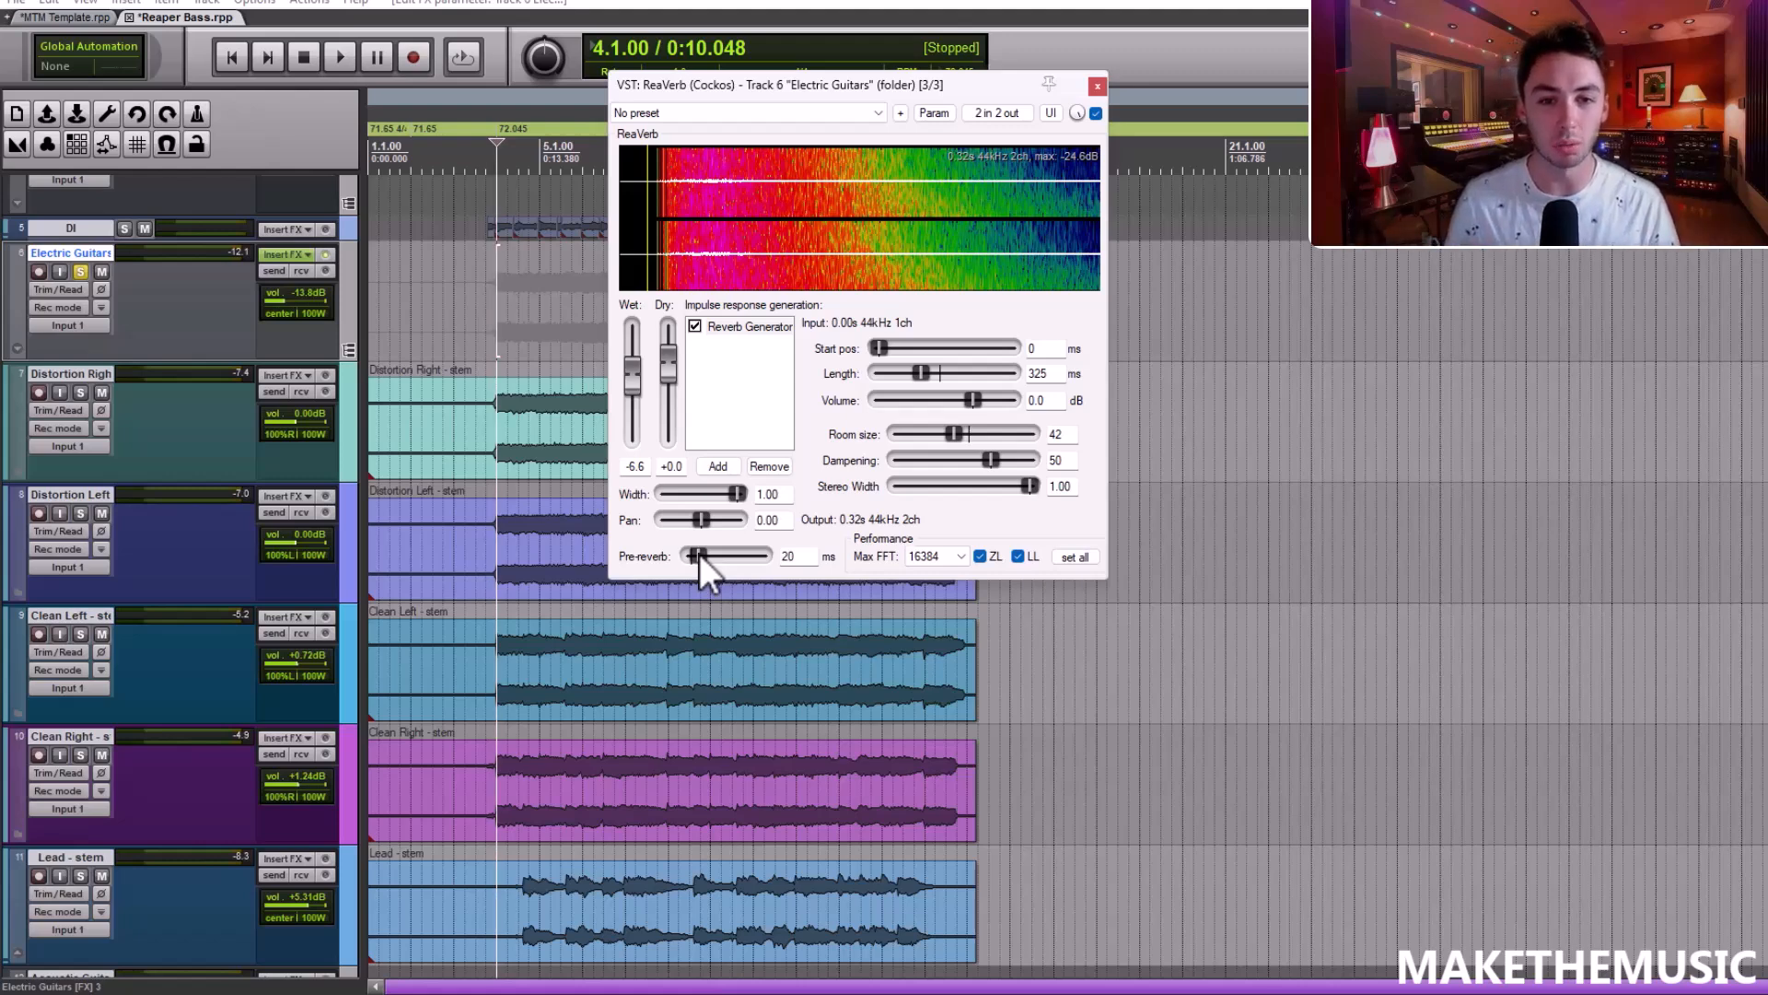
left_click_drag(699, 555, 703, 550)
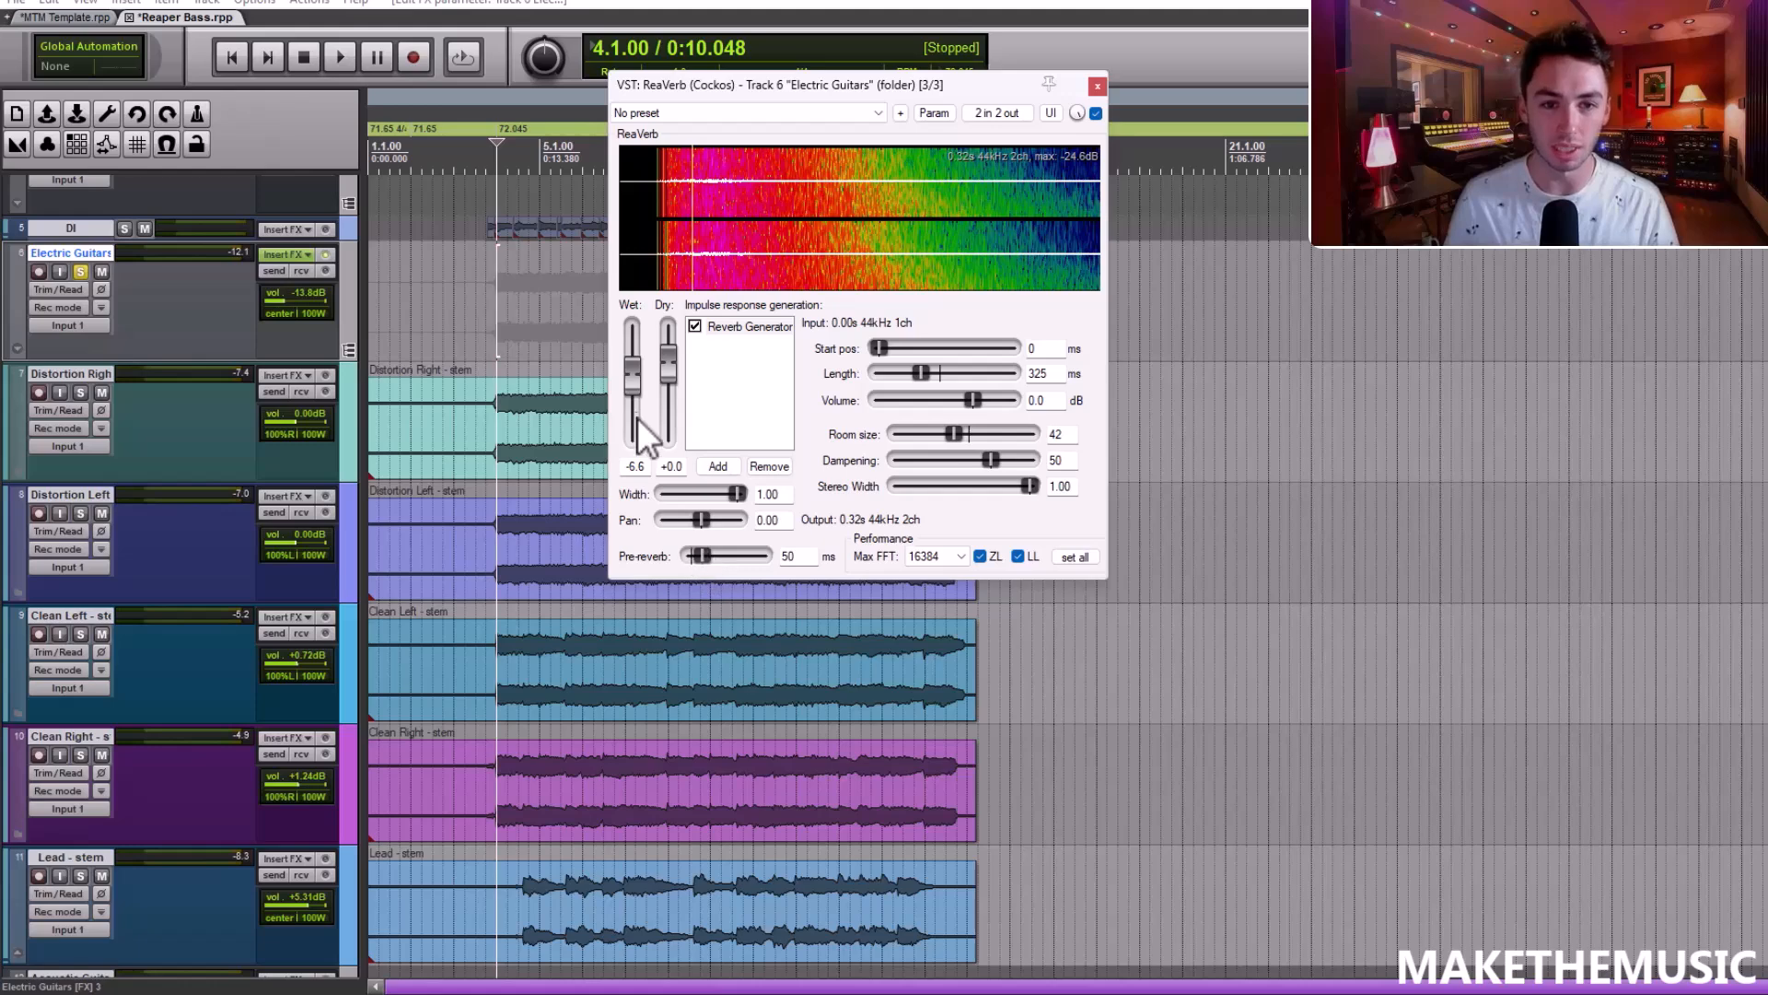
key("space")
mouse_move(632, 383)
left_mouse_down()
mouse_move(626, 358)
mouse_move(628, 383)
left_mouse_up()
left_click_drag(921, 378, 910, 375)
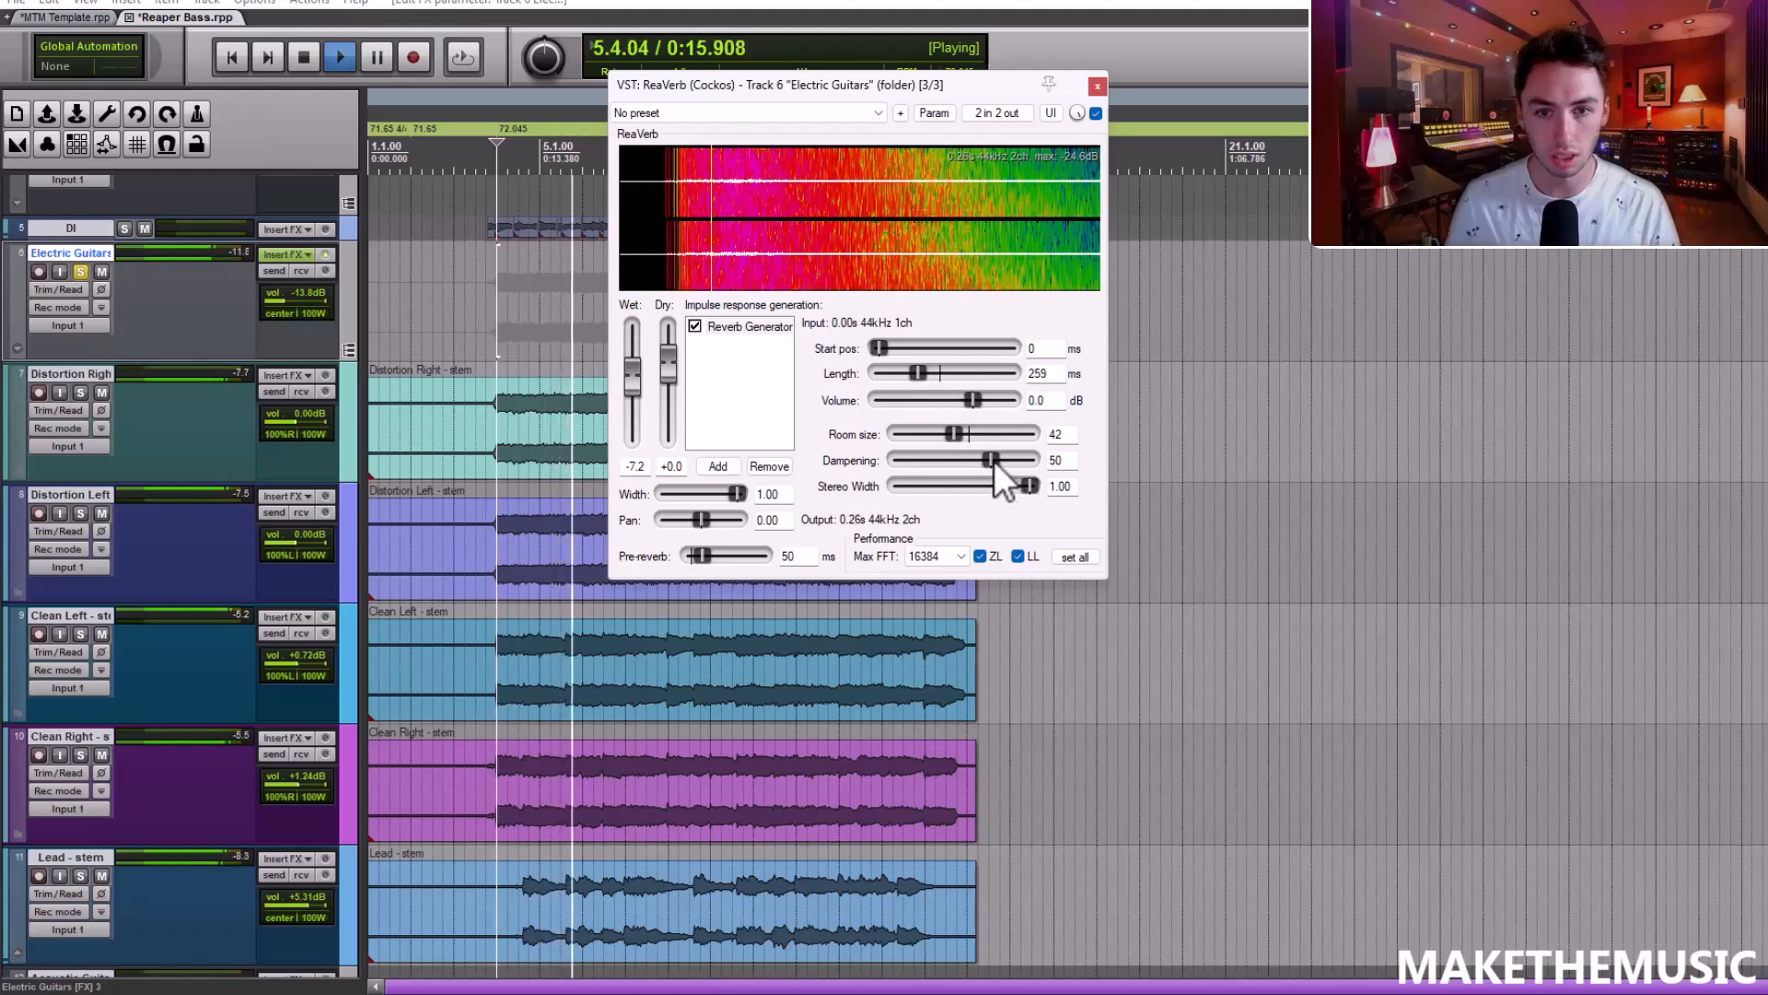
key("space")
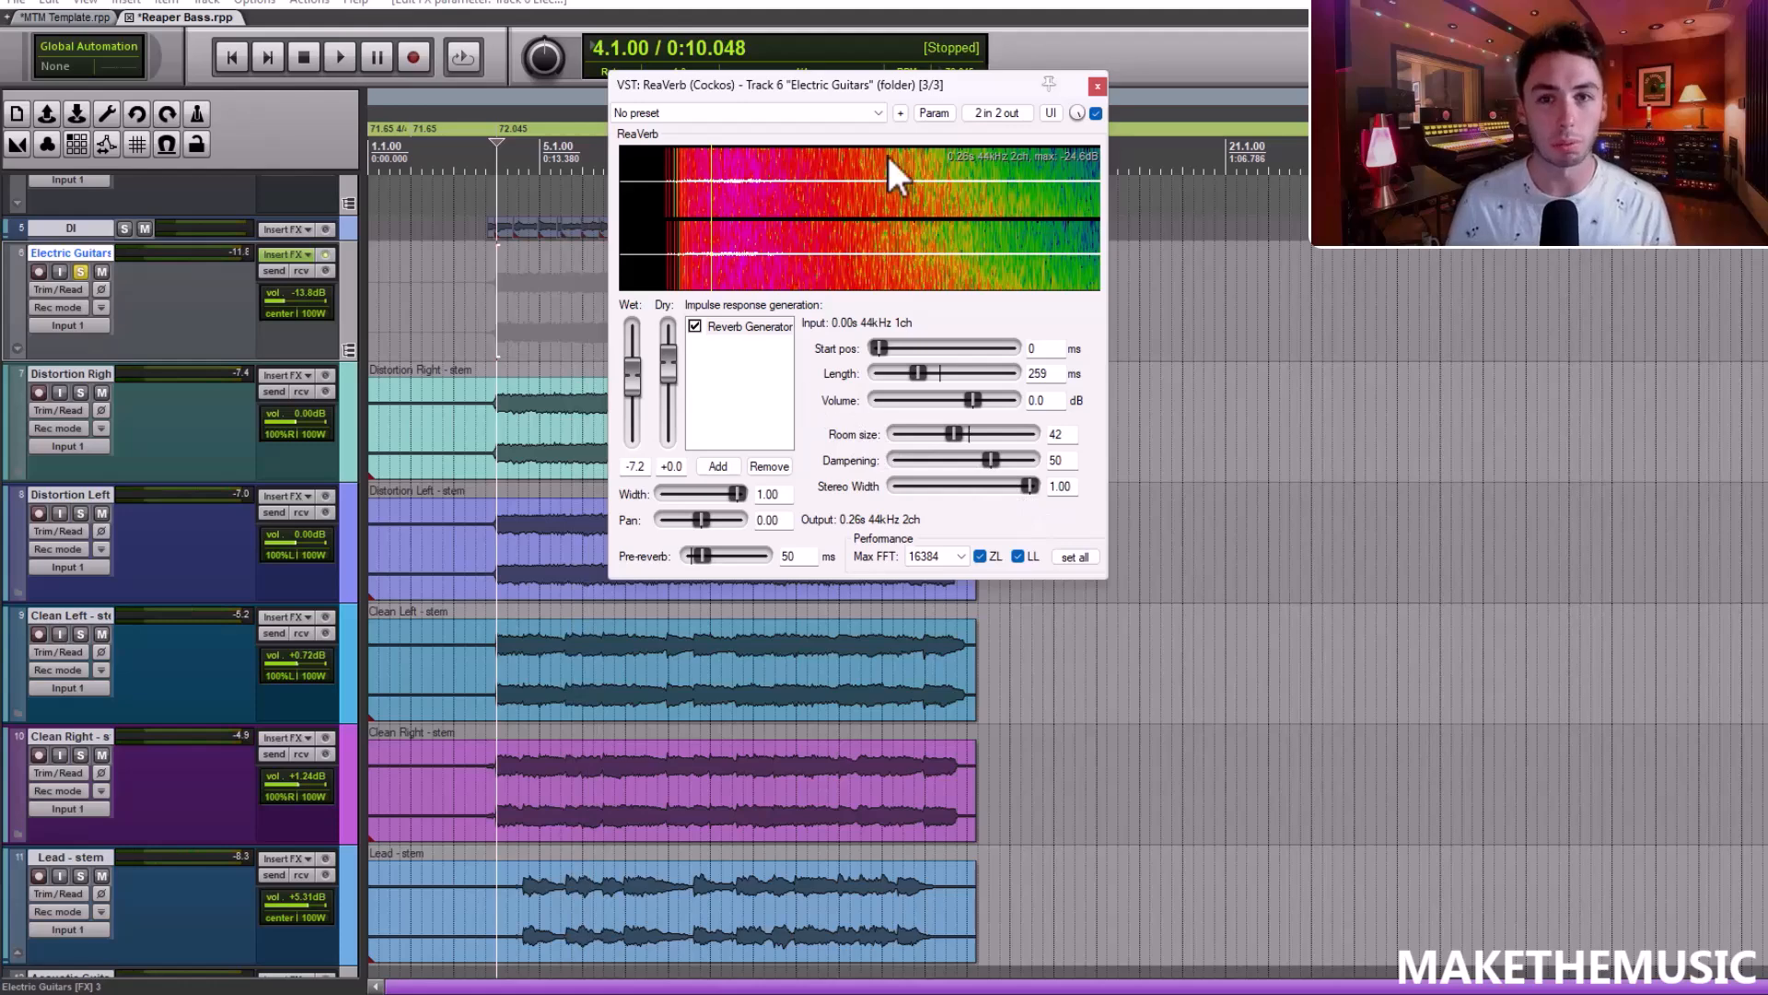
Close ReaVerb and compare the soloed guitars with the folder's effects bypassed and enabled during playback
left_click(1097, 85)
left_click(328, 260)
key("space")
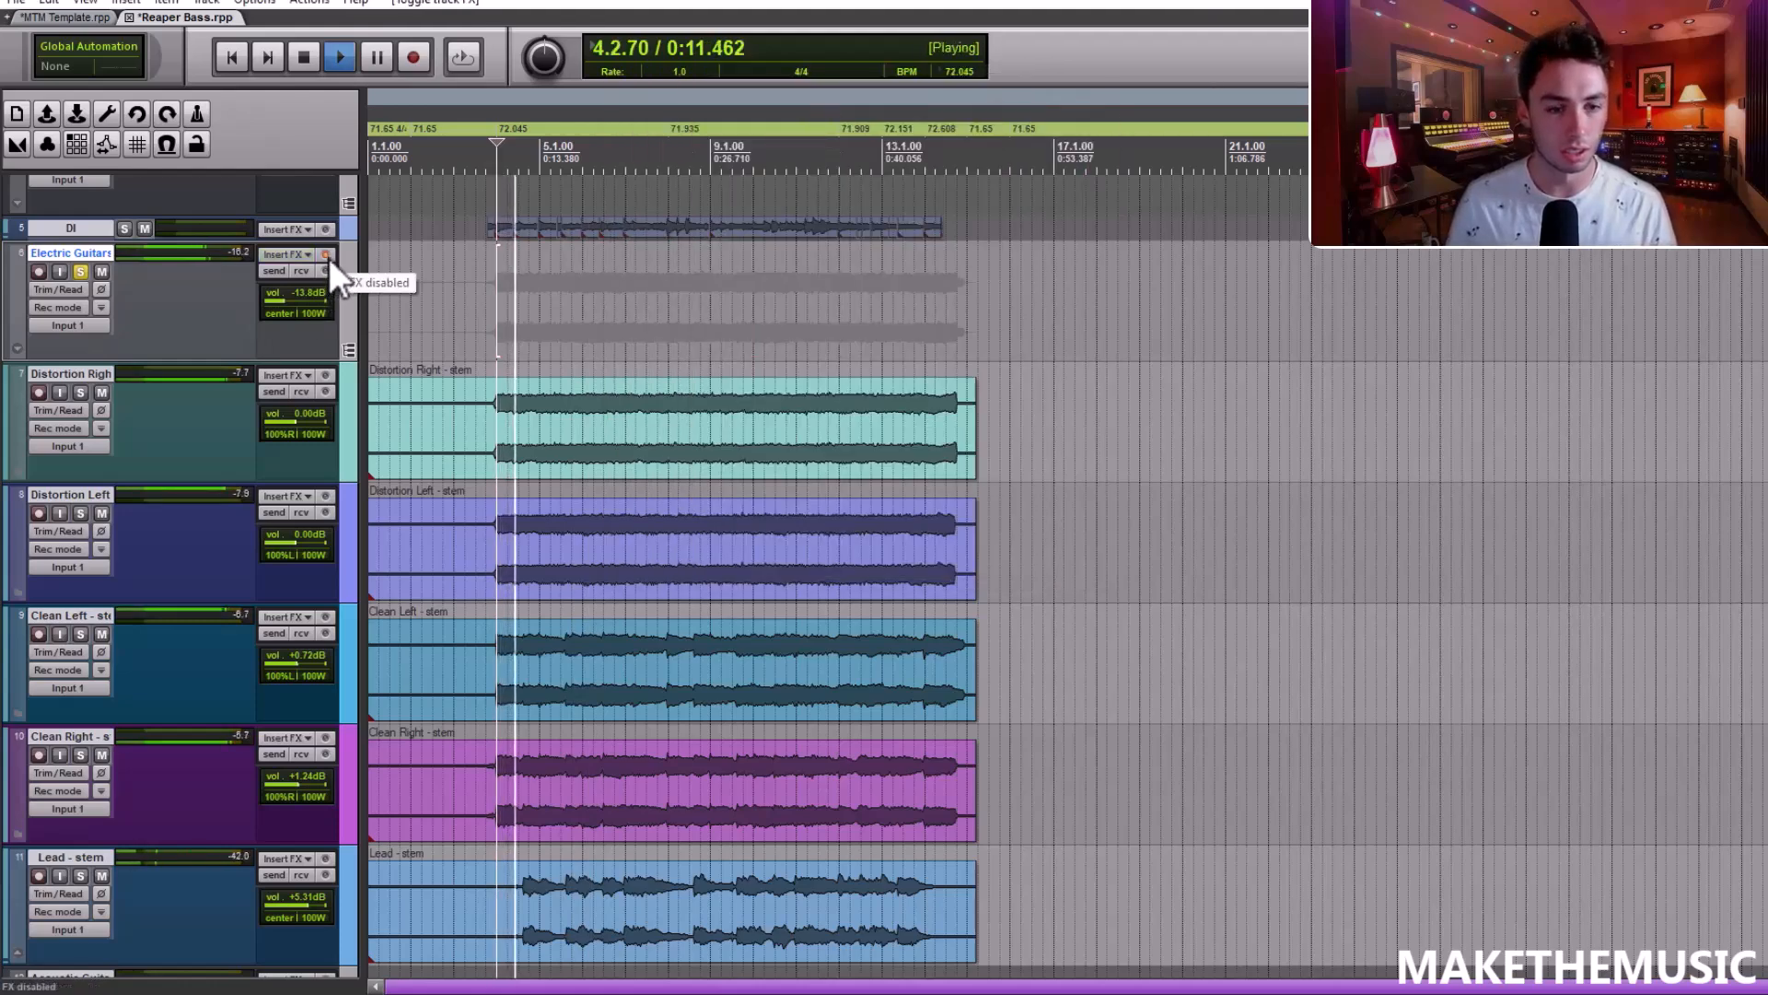
left_click(328, 257)
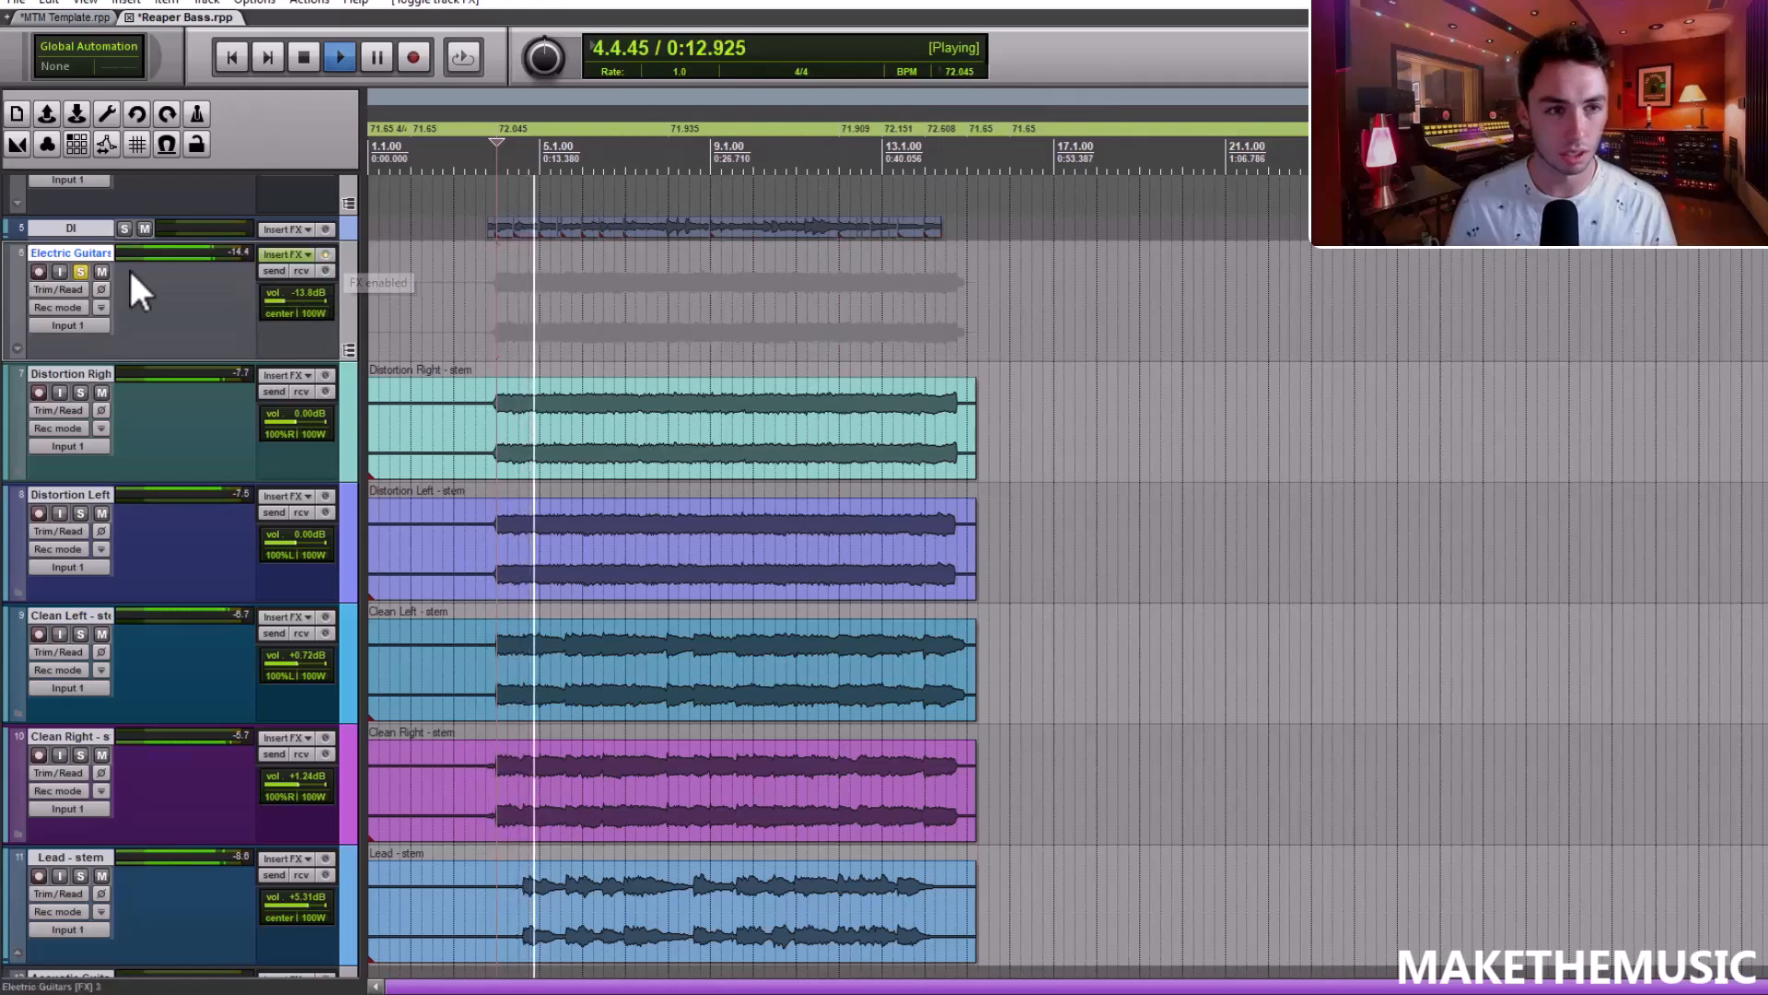
Unsolo the Electric Guitars folder and listen to the processed guitars in the full mix
left_click(80, 271)
left_click(61, 271)
left_click(63, 272)
scroll(682, 274, "up", 2)
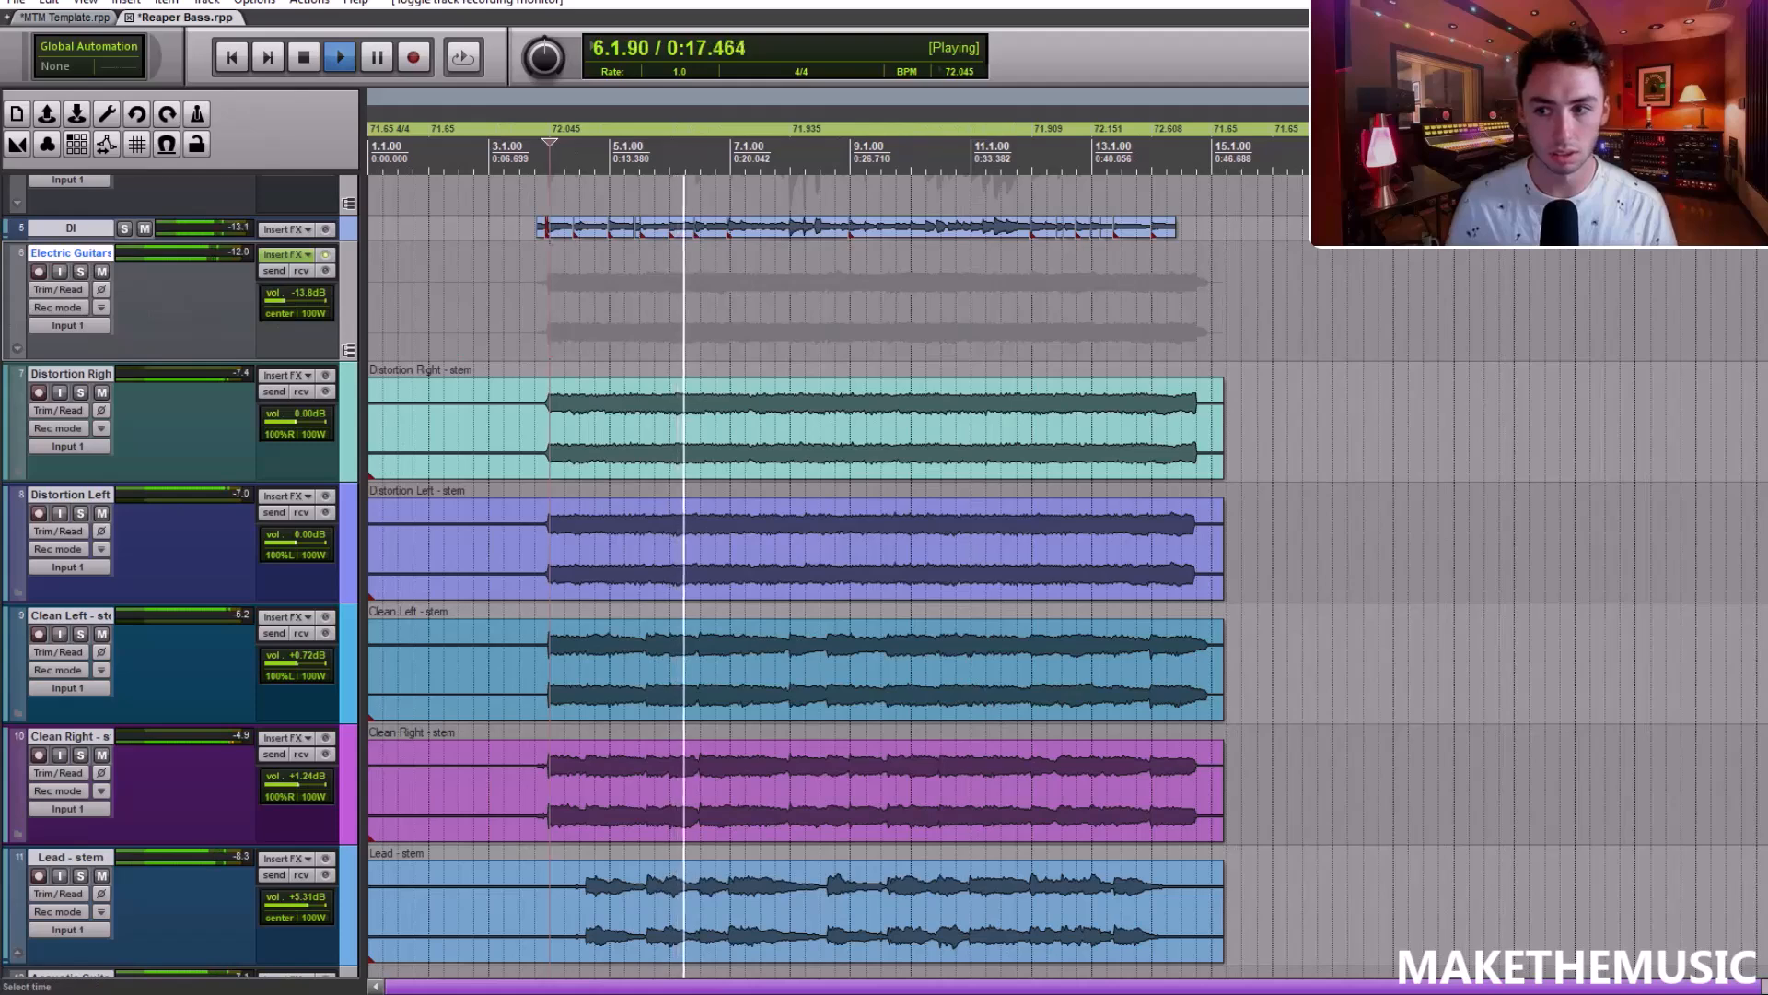
scroll(829, 276, "down", 2)
scroll(1176, 269, "down", 2)
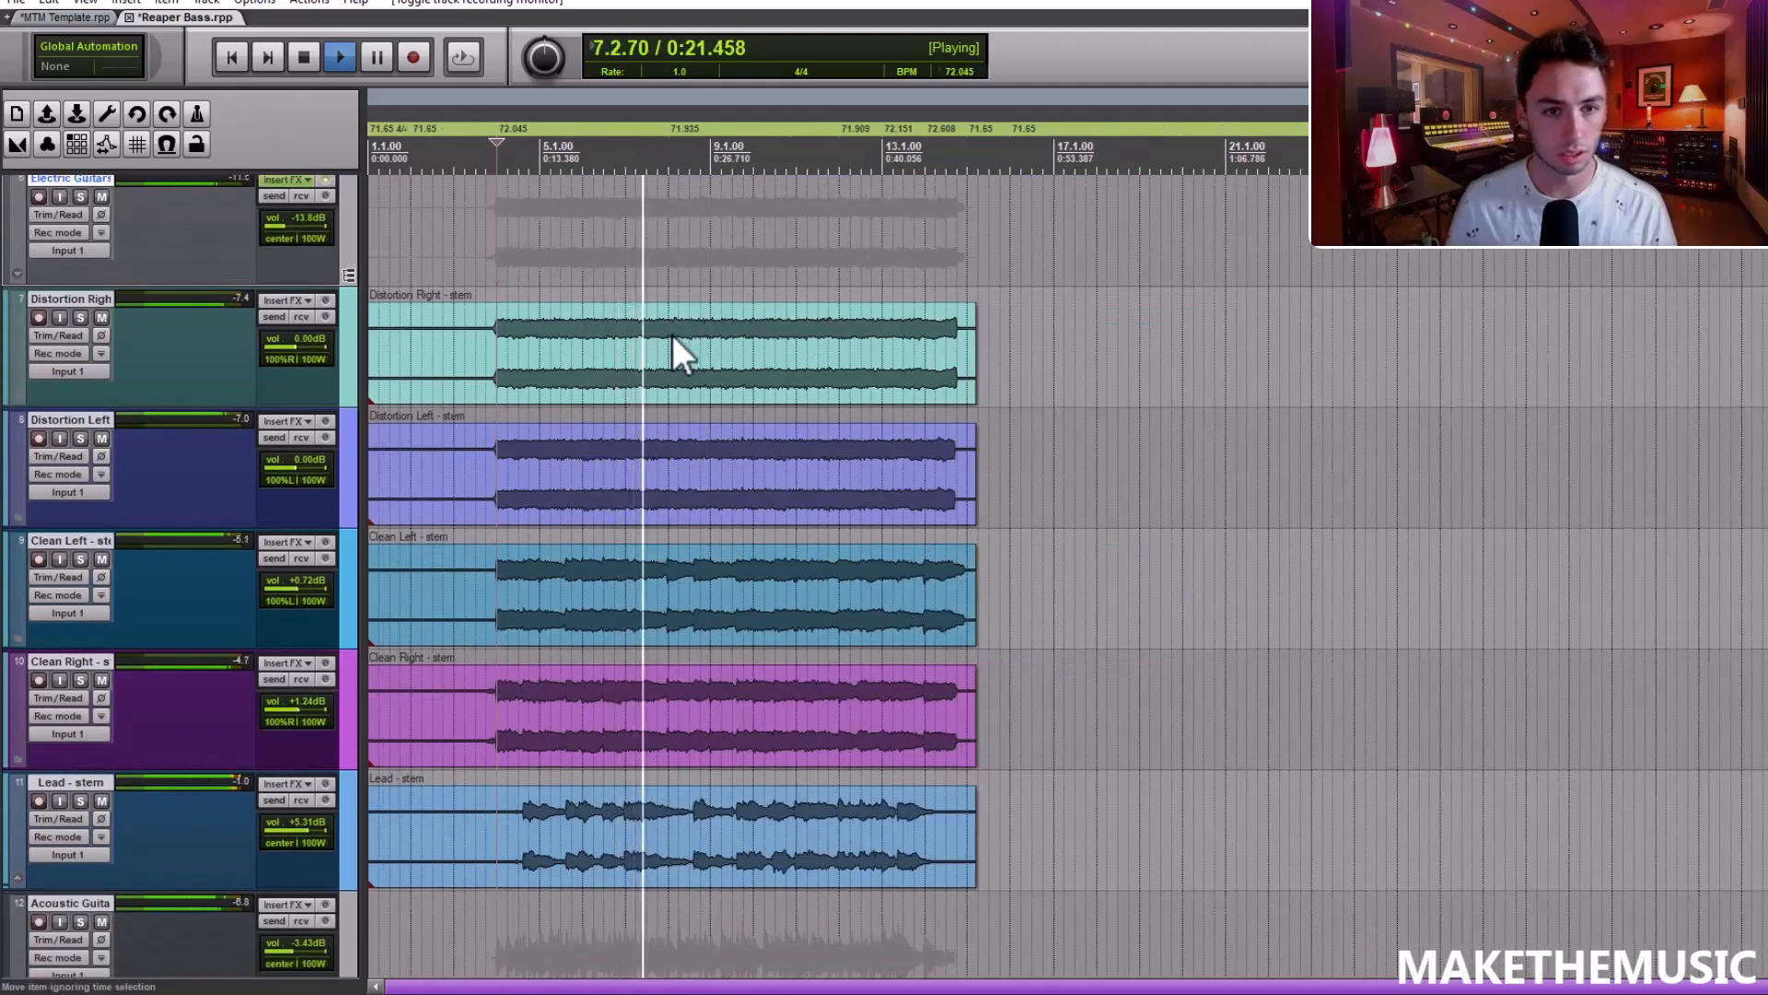
key("space")
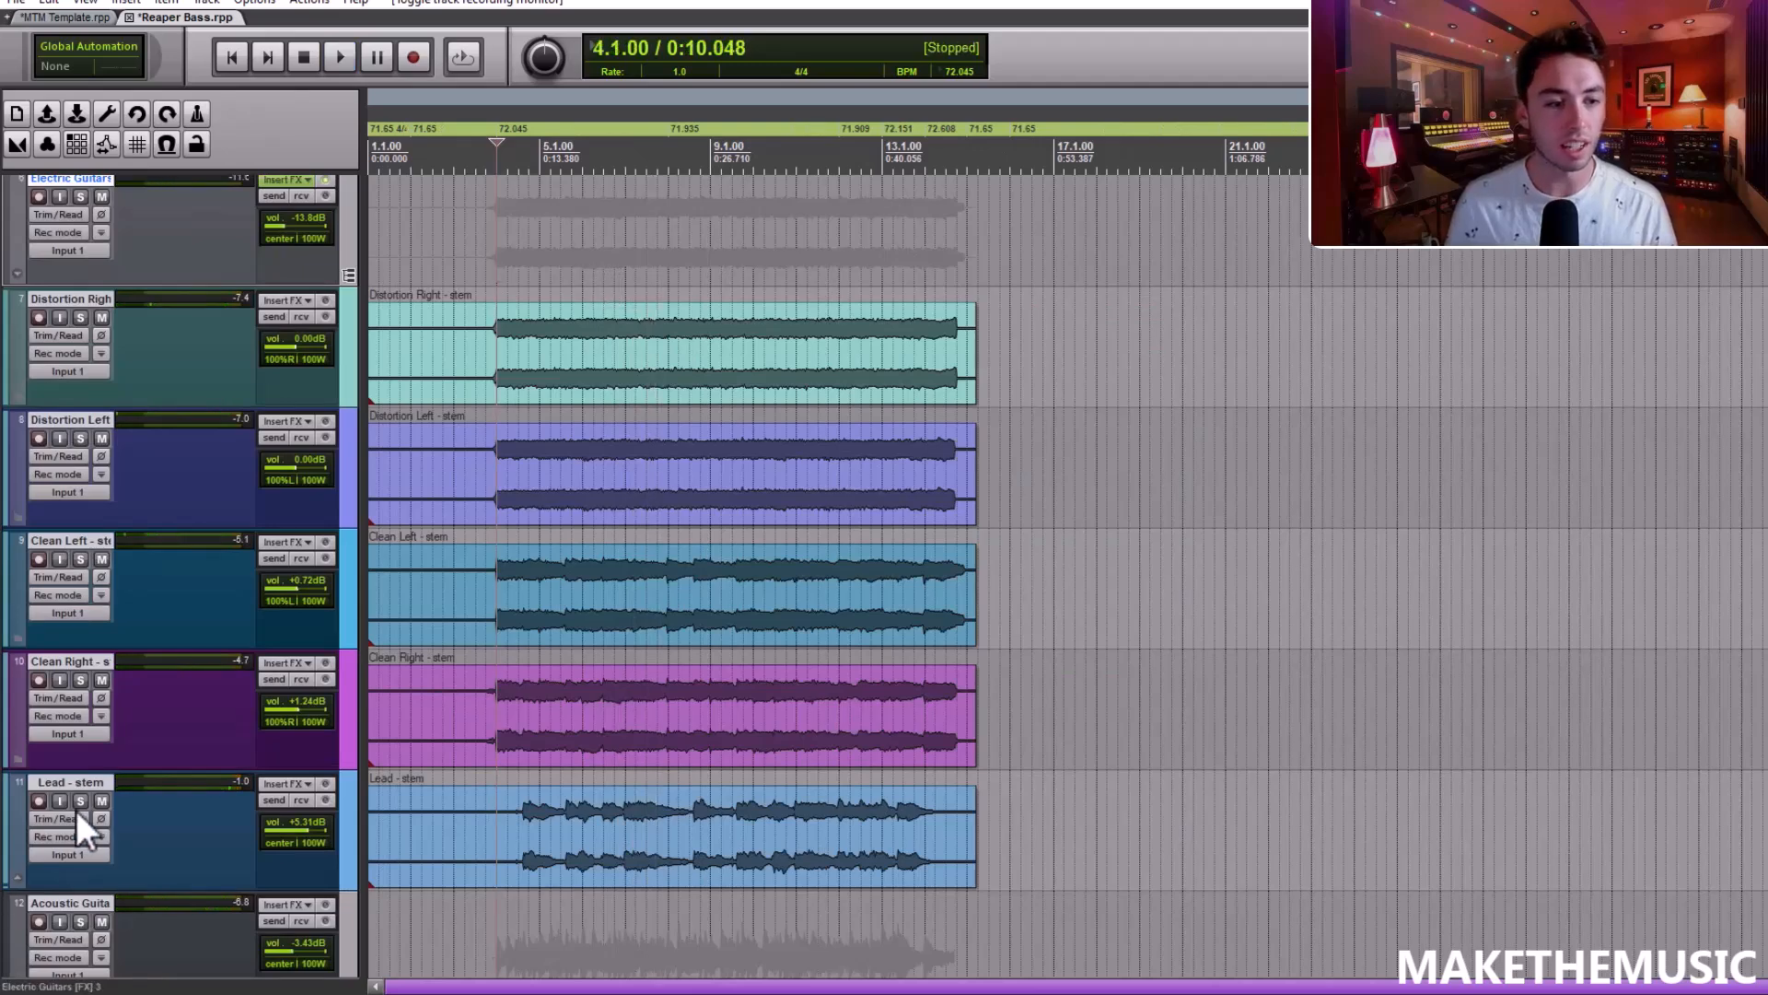
Solo the Lead - stem track, place the playback start at measure 7, and add ReaEQ to the track
left_click(80, 804)
left_click(629, 900)
scroll(629, 899, "up", 3)
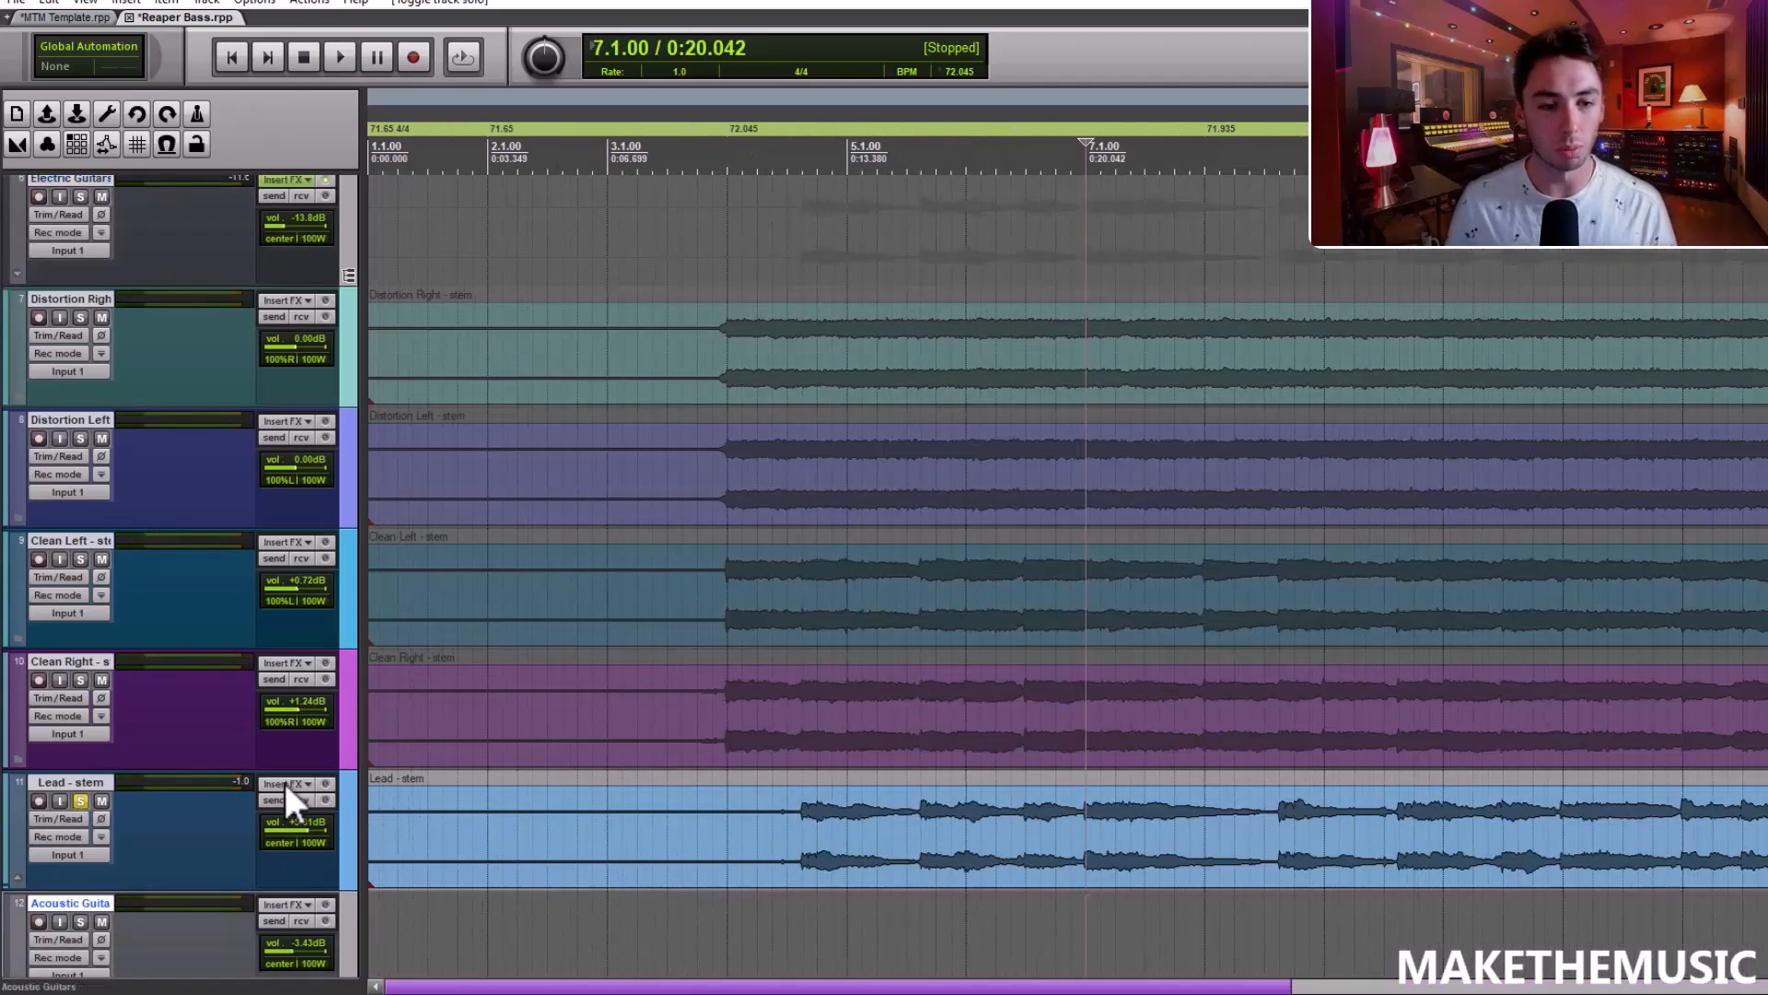
left_click(286, 783)
type("re")
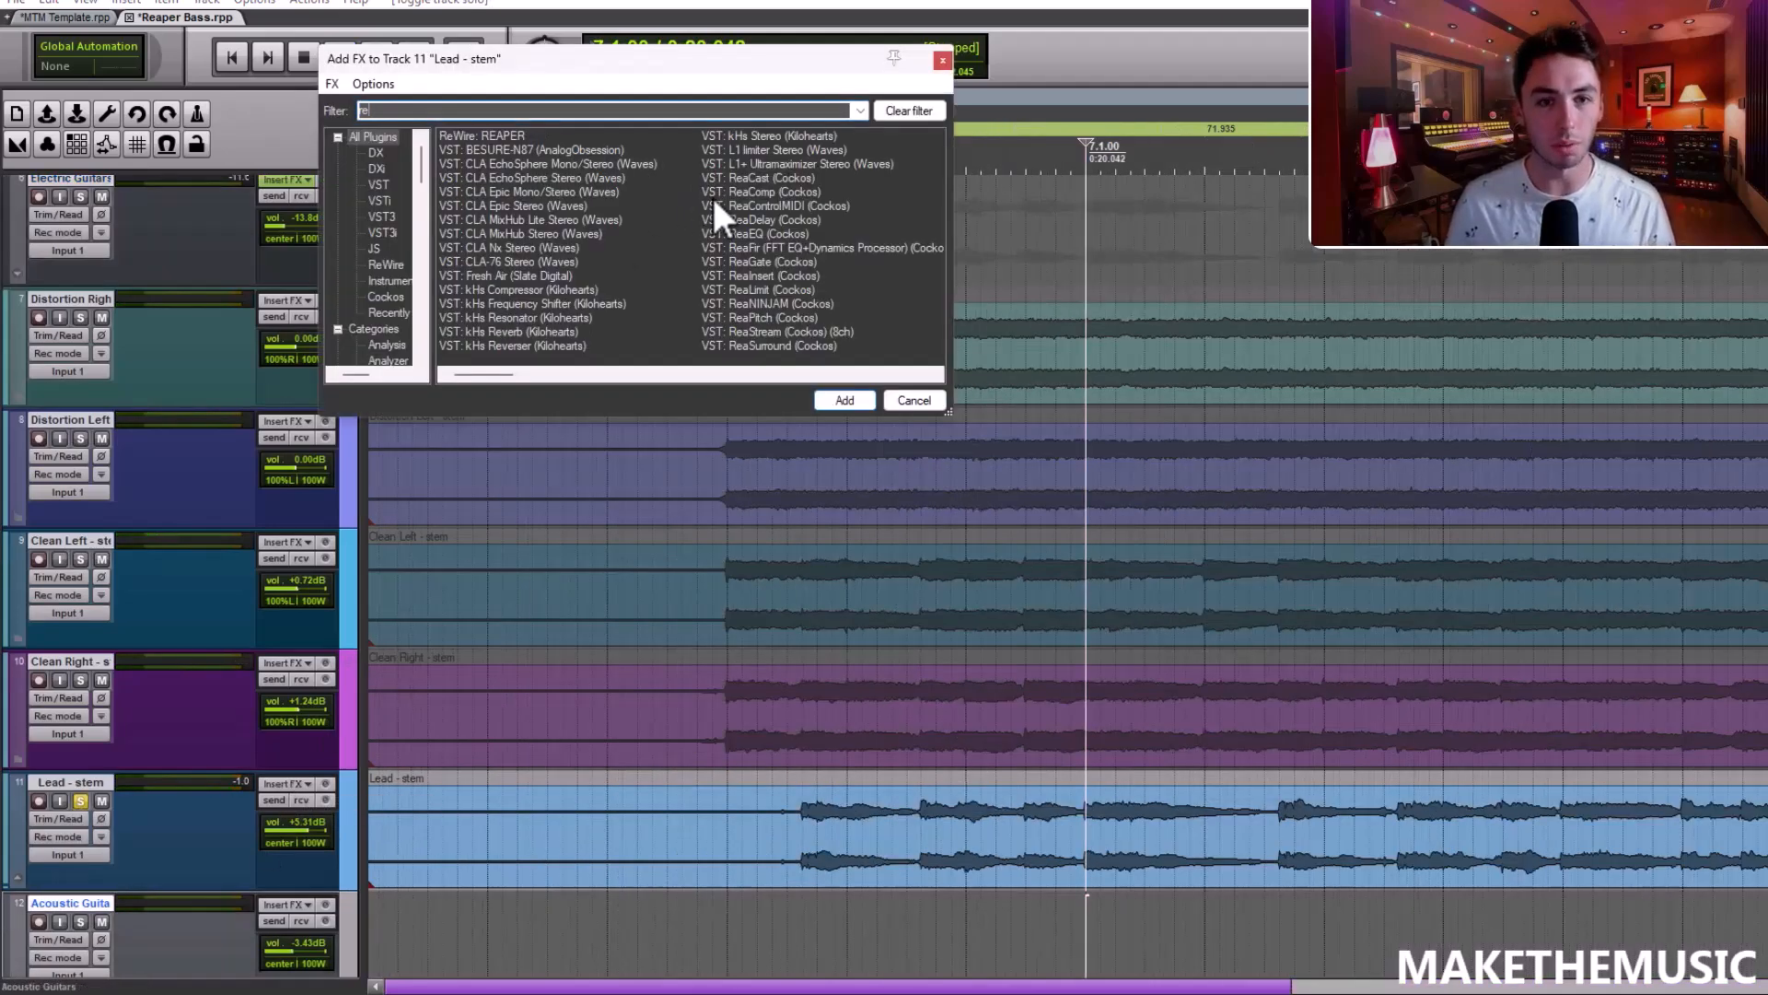
double_click(765, 234)
Boost the lead's highs with added ReaEQ bands, including a 1.6 dB high shelf at 12579 Hz, and audition the result
double_click(348, 157)
left_click_drag(350, 162, 394, 150)
double_click(450, 151)
key("space")
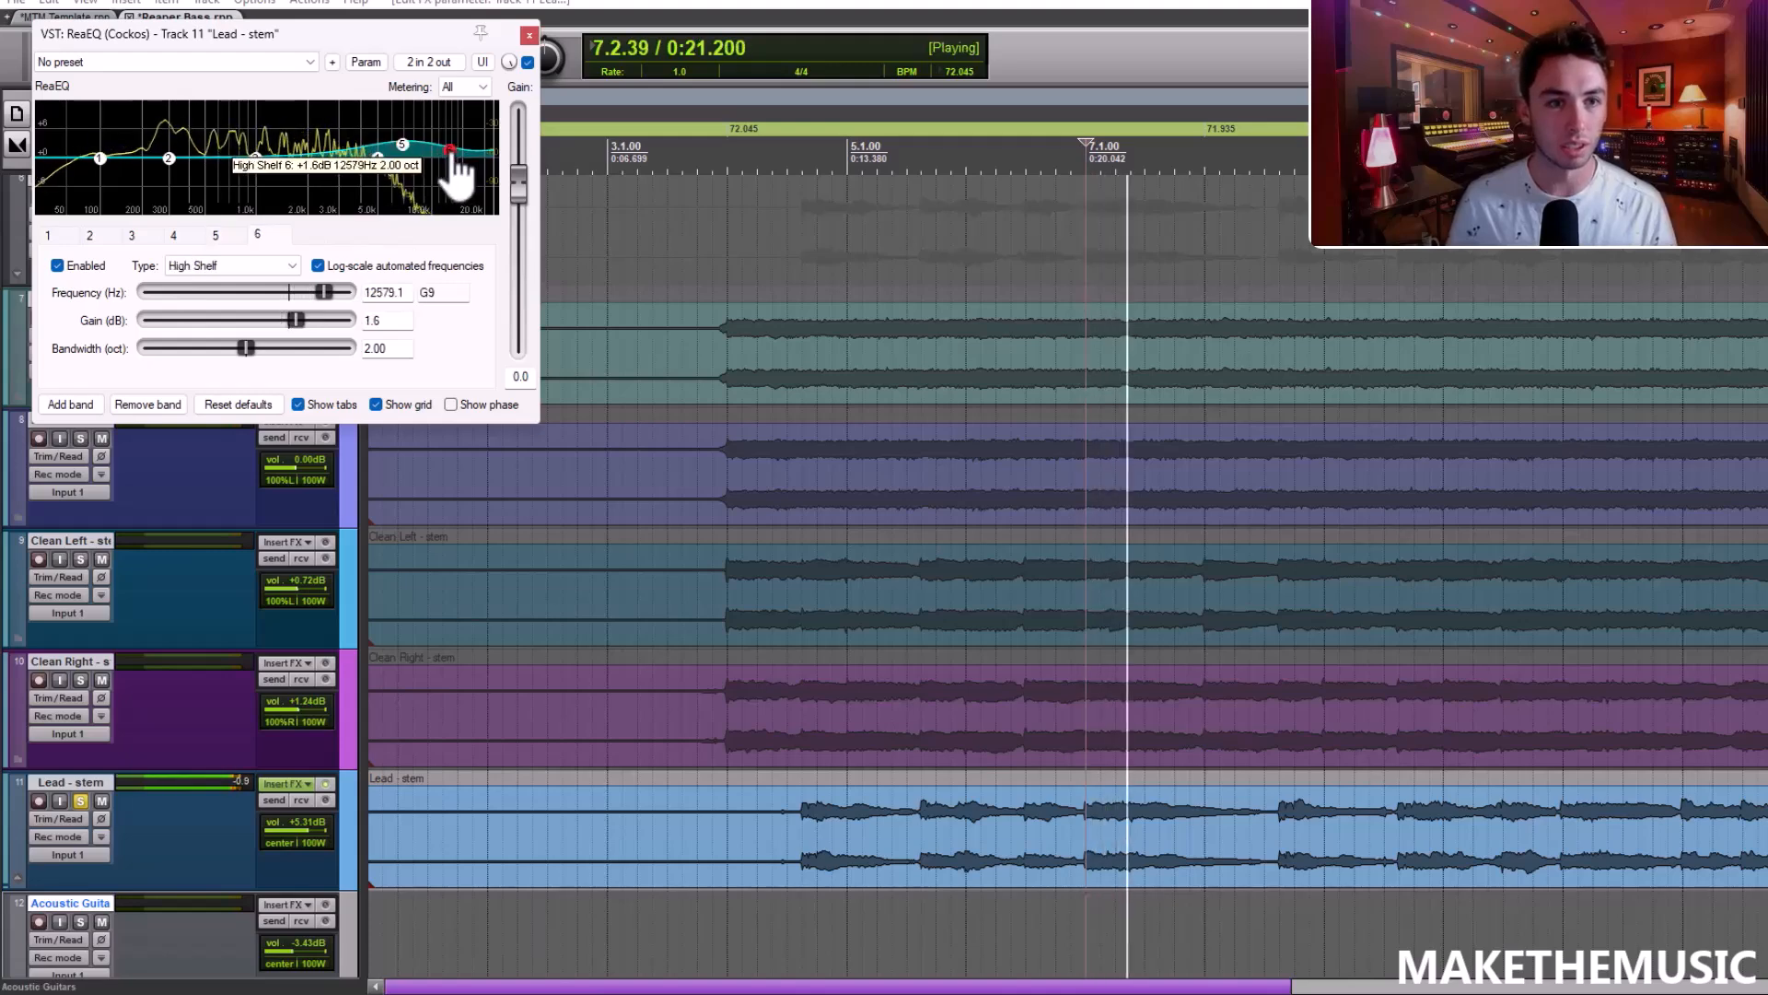
left_click(529, 35)
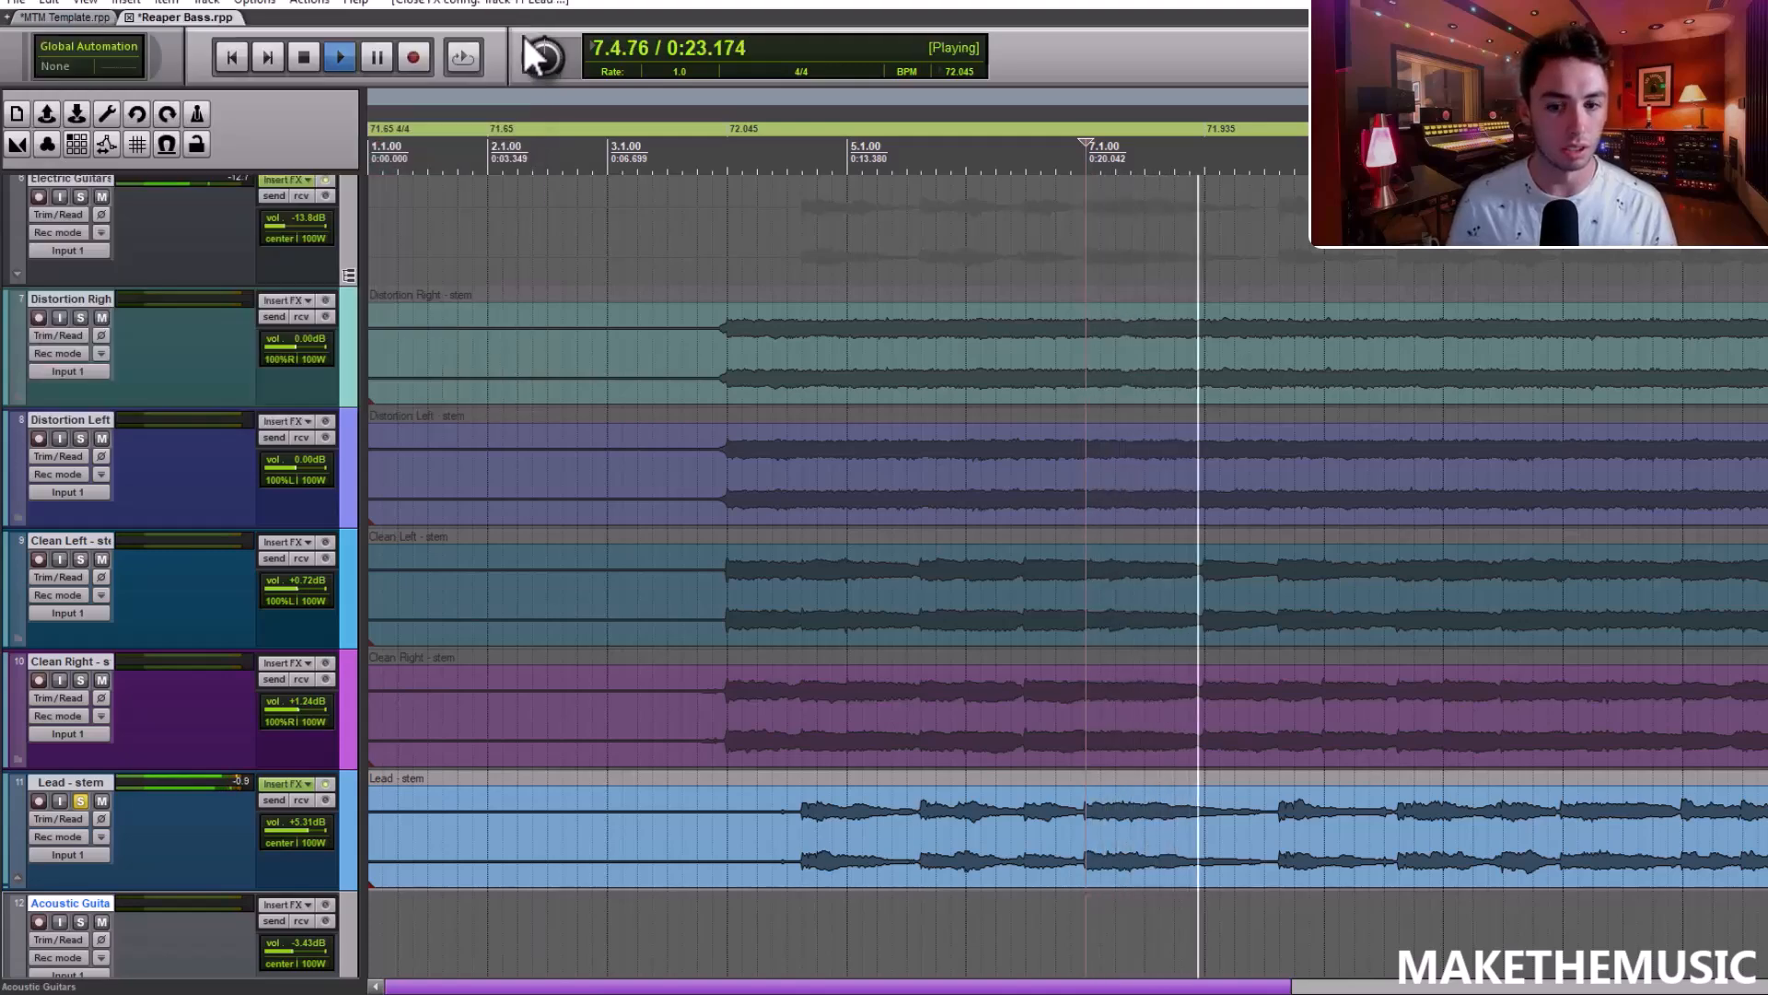
Add ReaComp after ReaEQ on the Lead - stem track and load the "stock - Sustain Guitar Solo" preset
scroll(1064, 574, "down", 3)
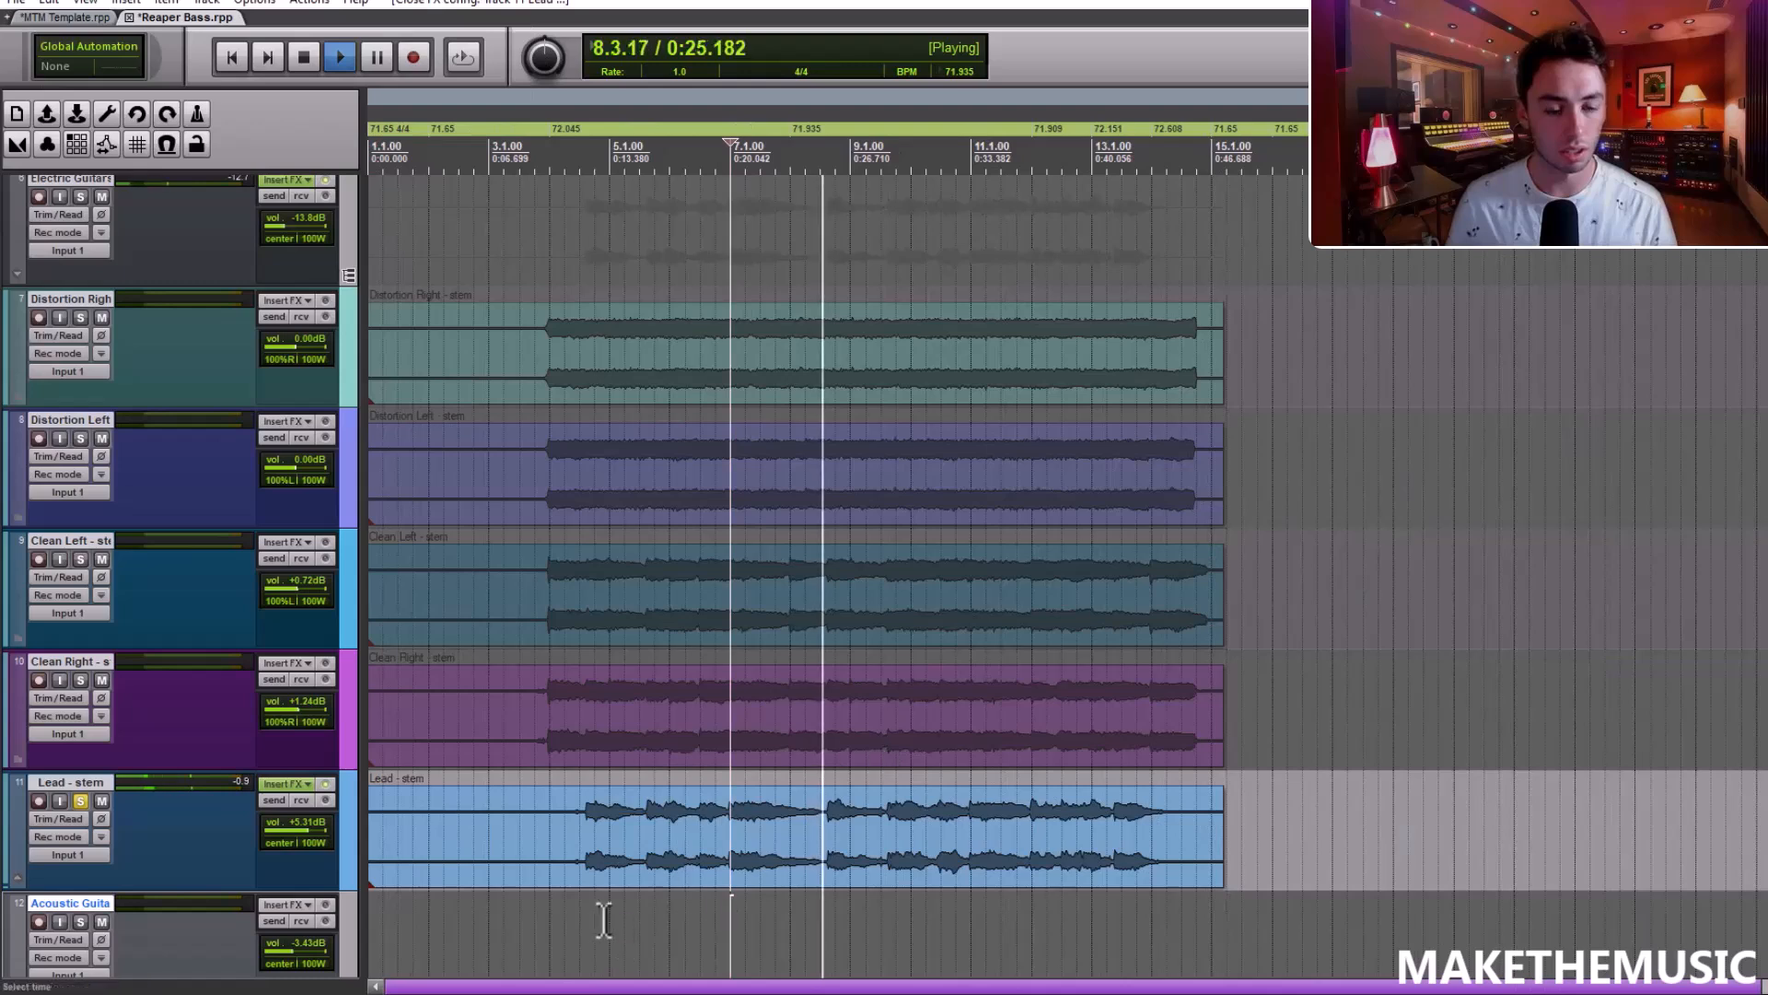
left_click(285, 784)
key("space")
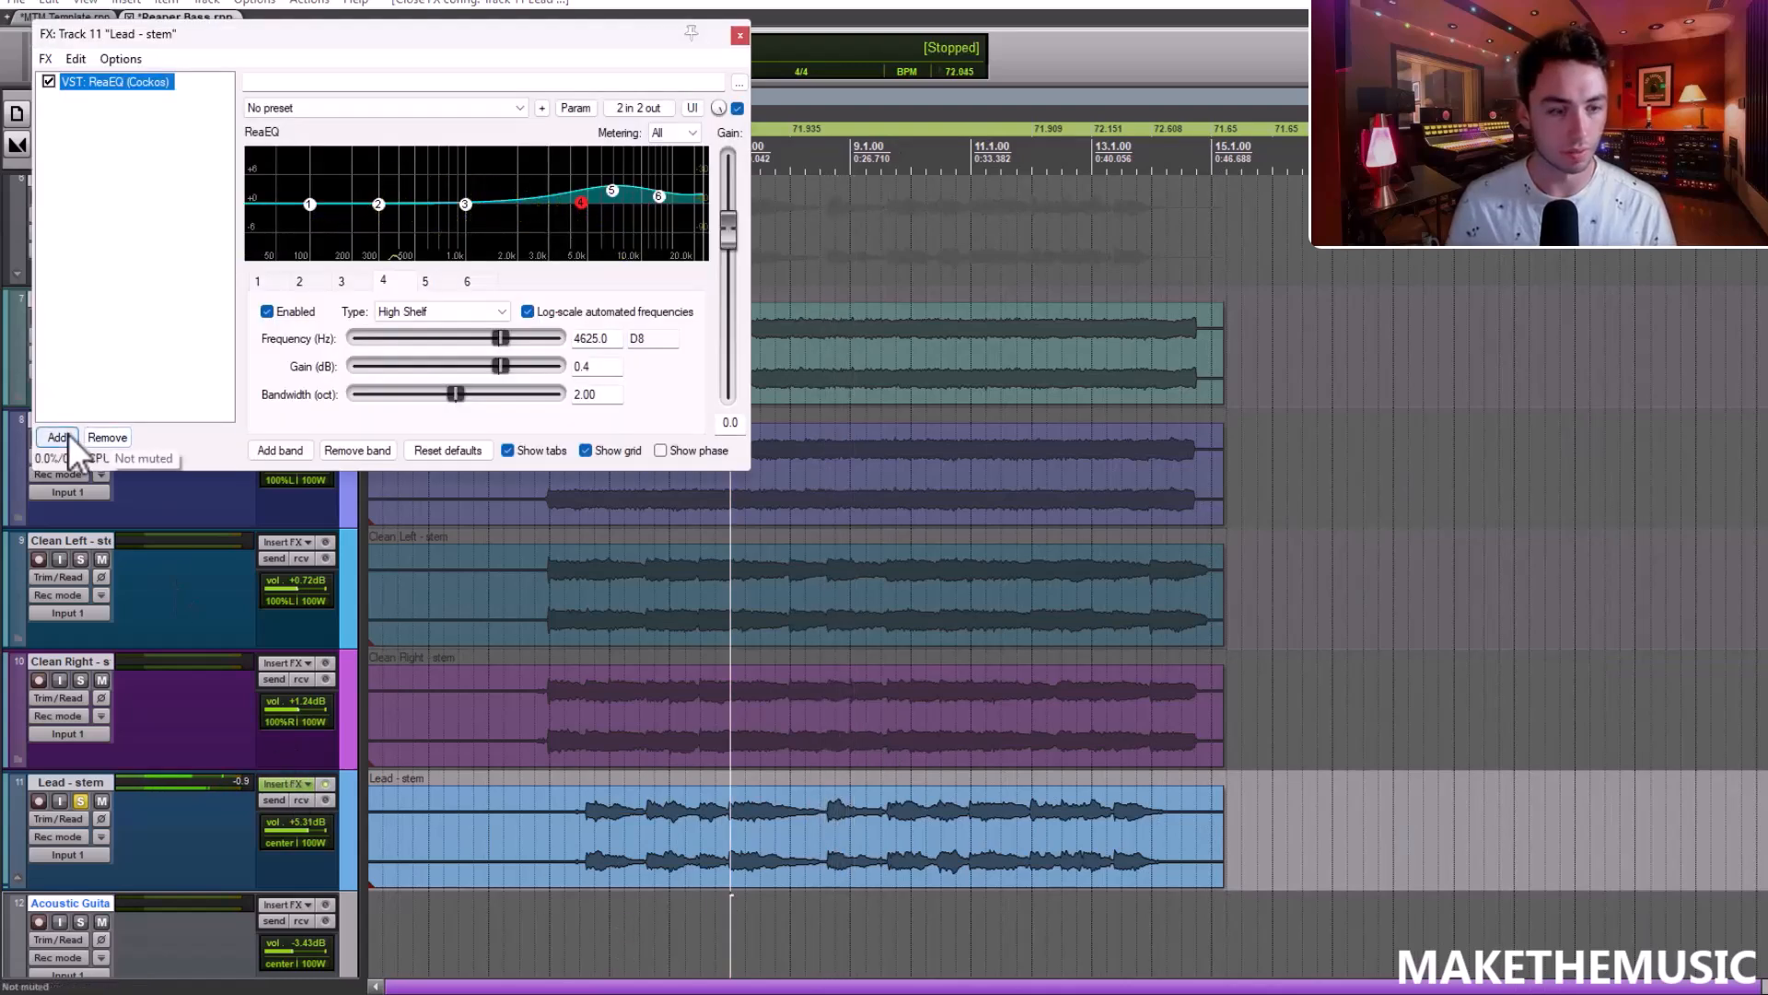
left_click(68, 434)
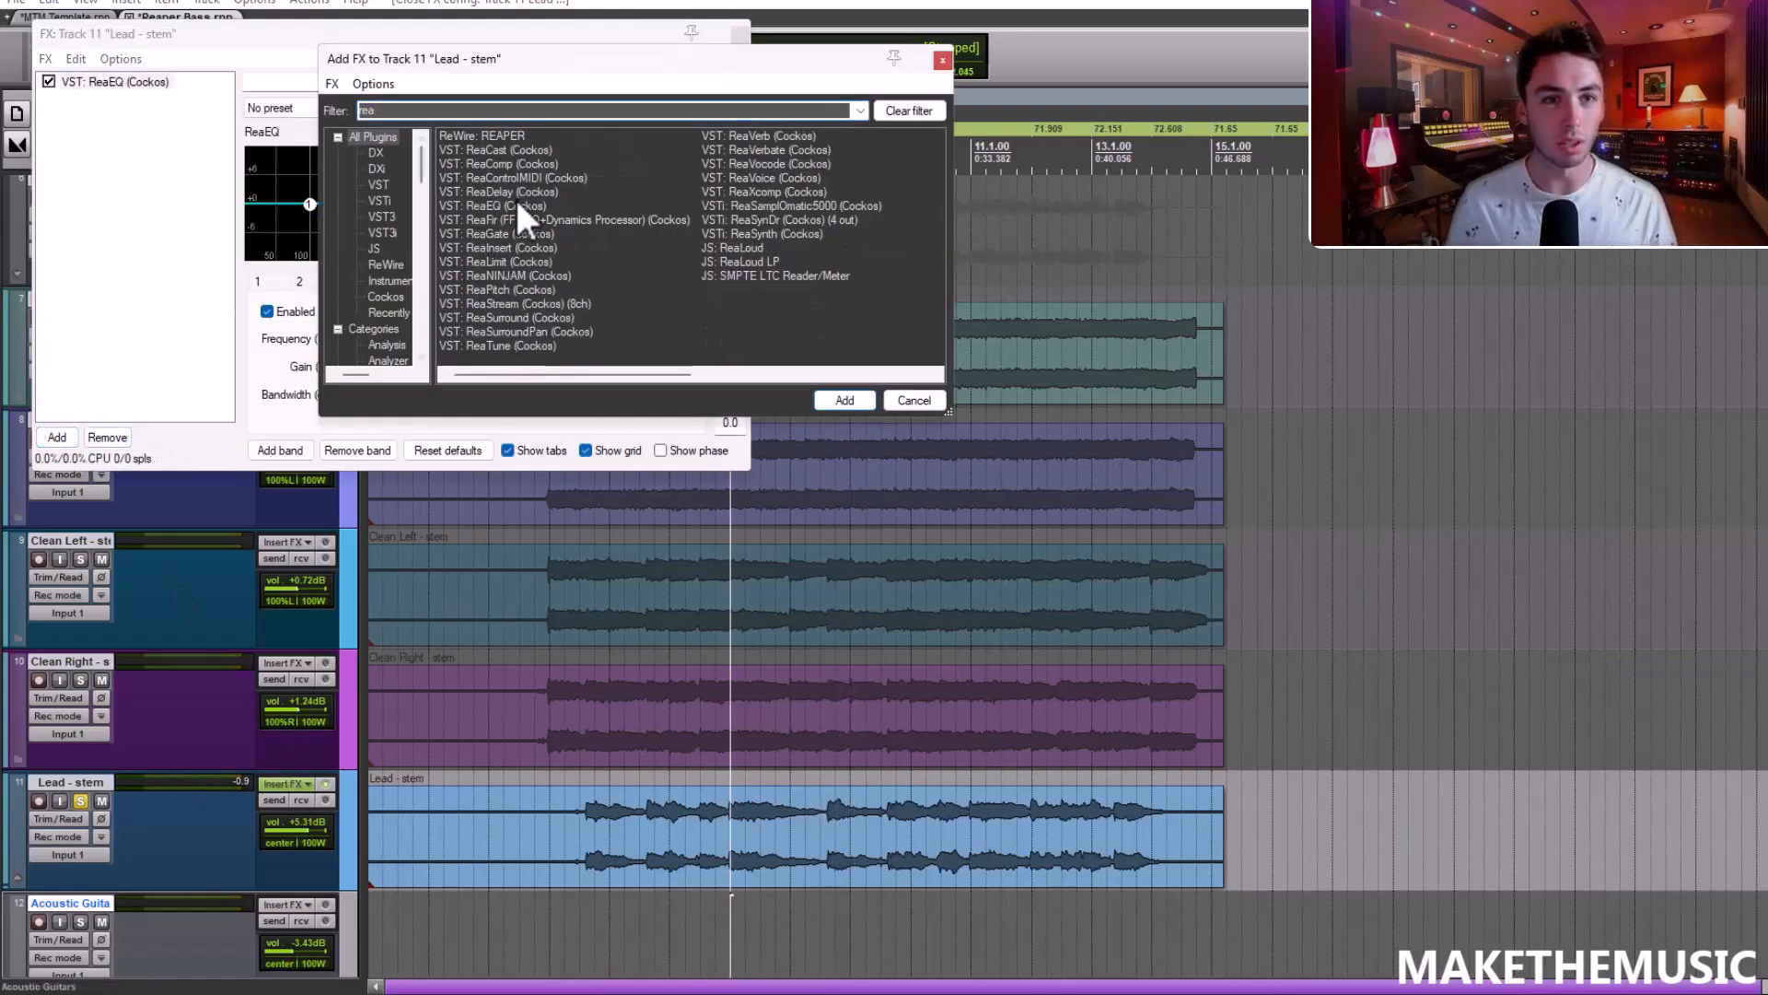
double_click(519, 163)
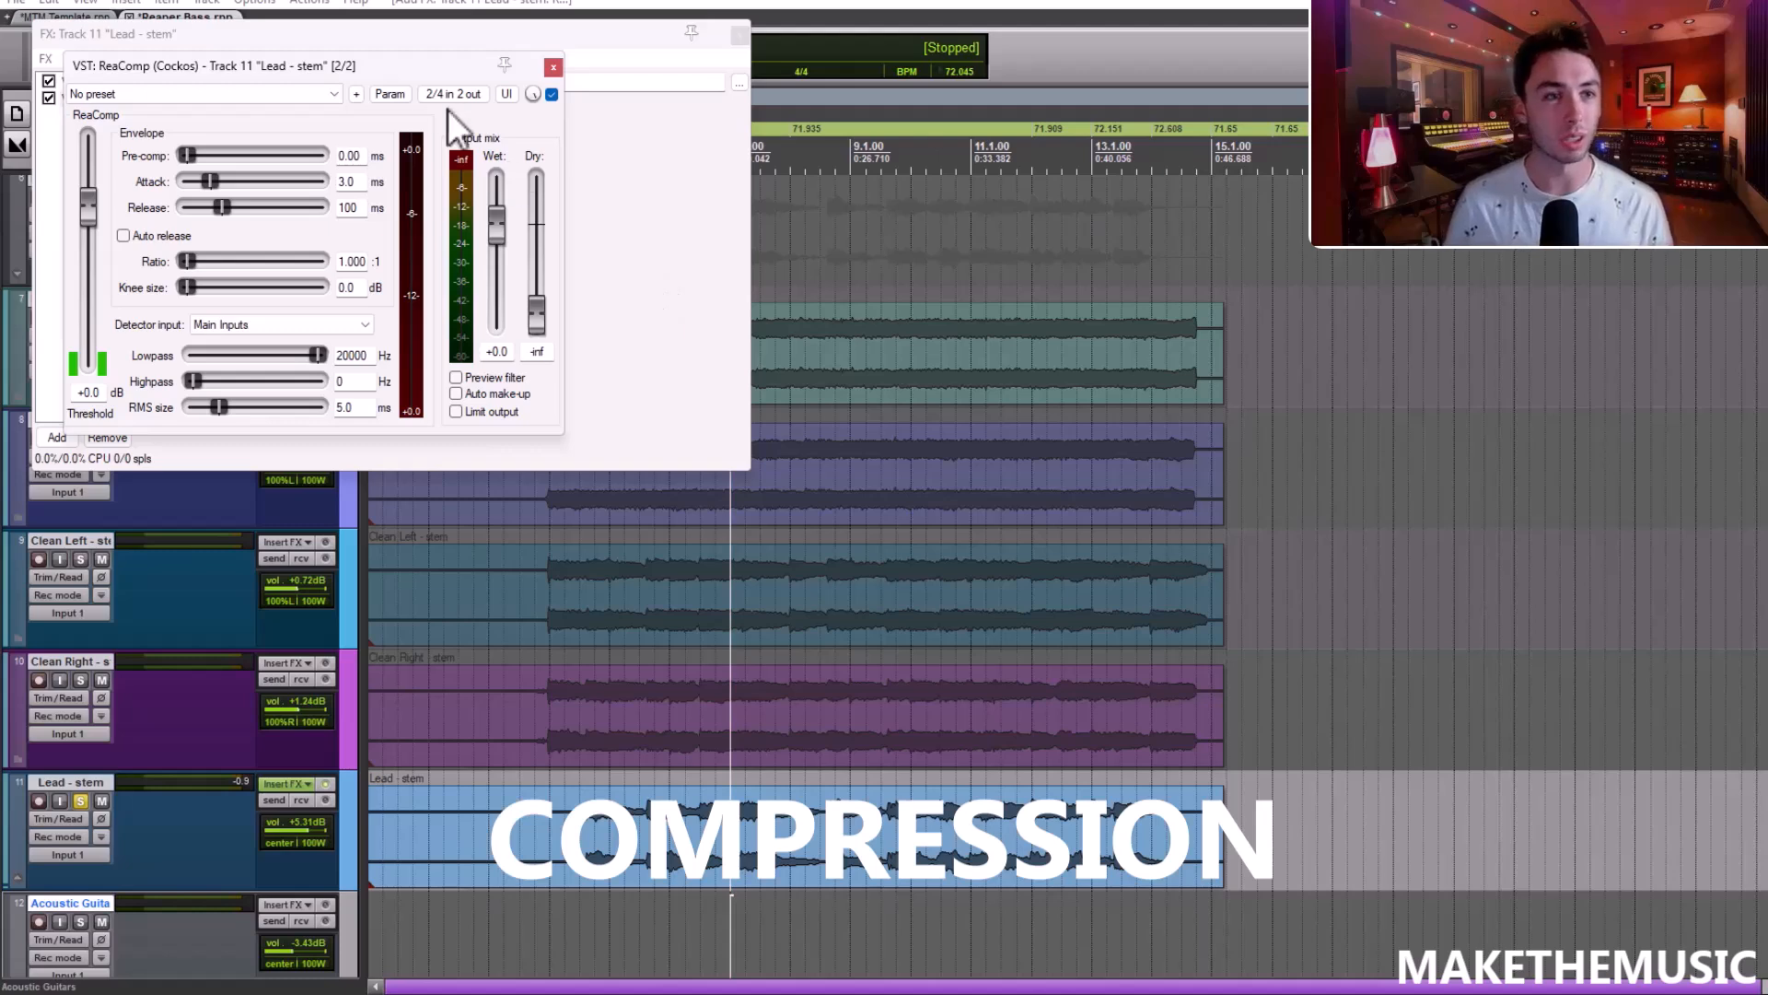
left_click(328, 87)
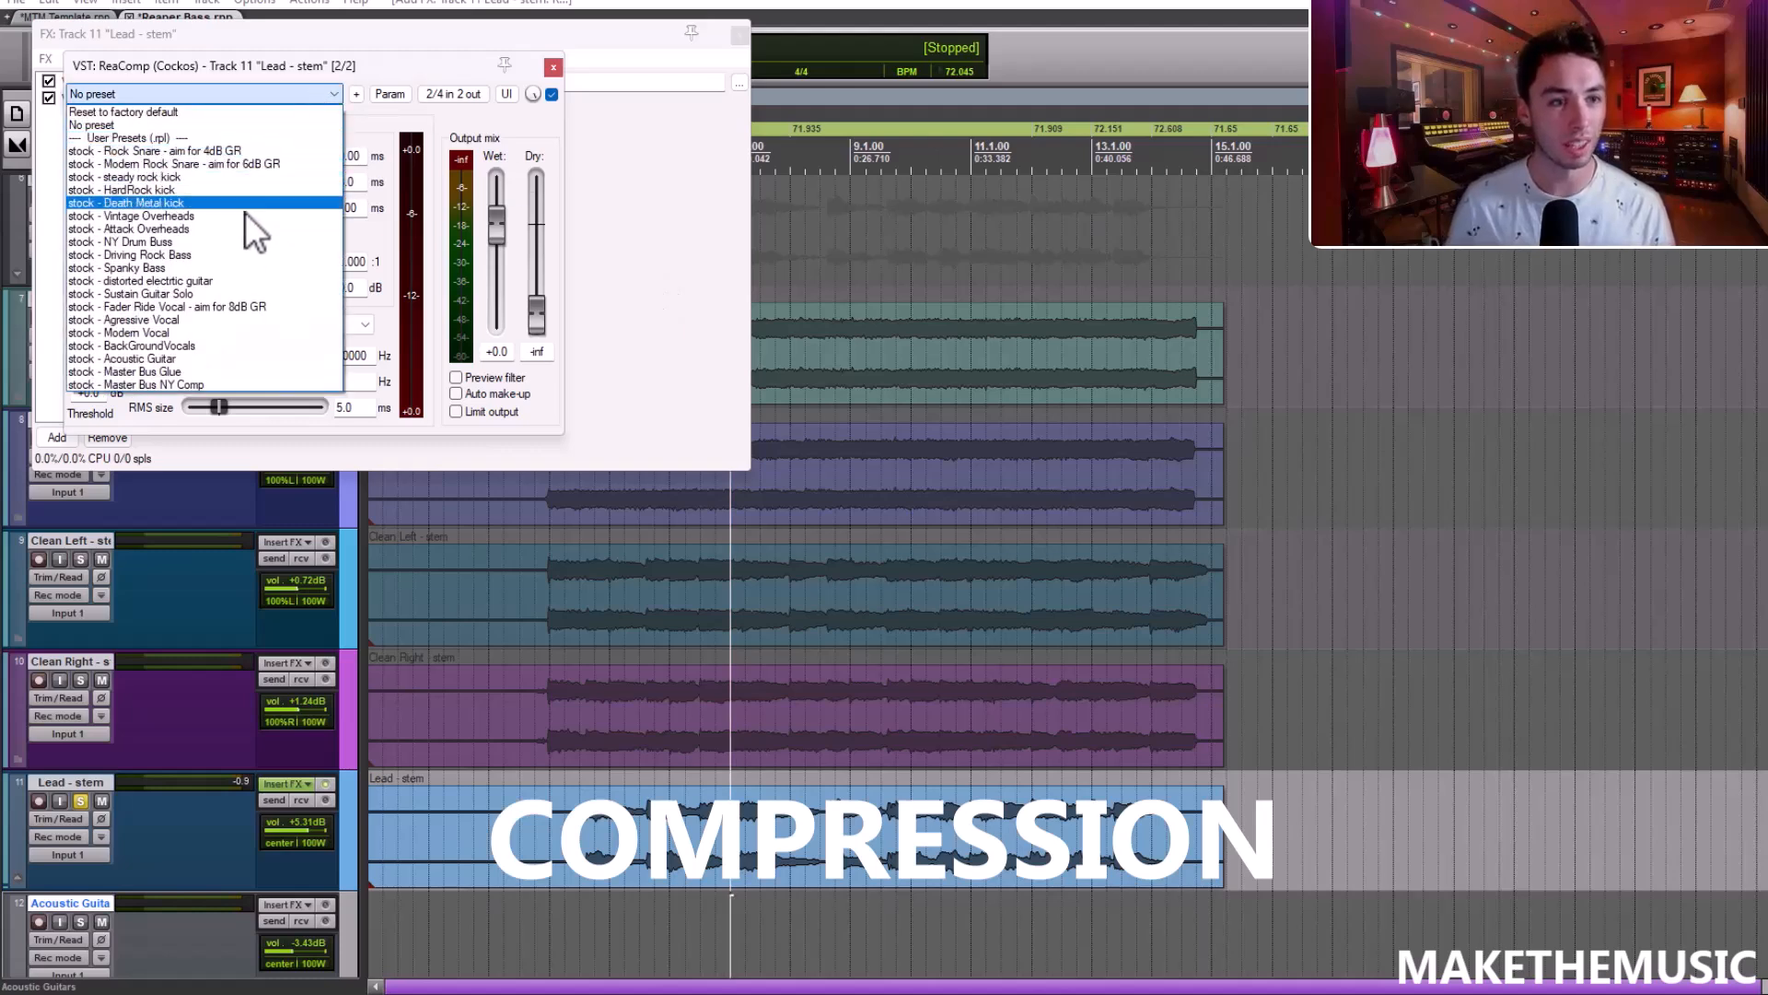
left_click(227, 293)
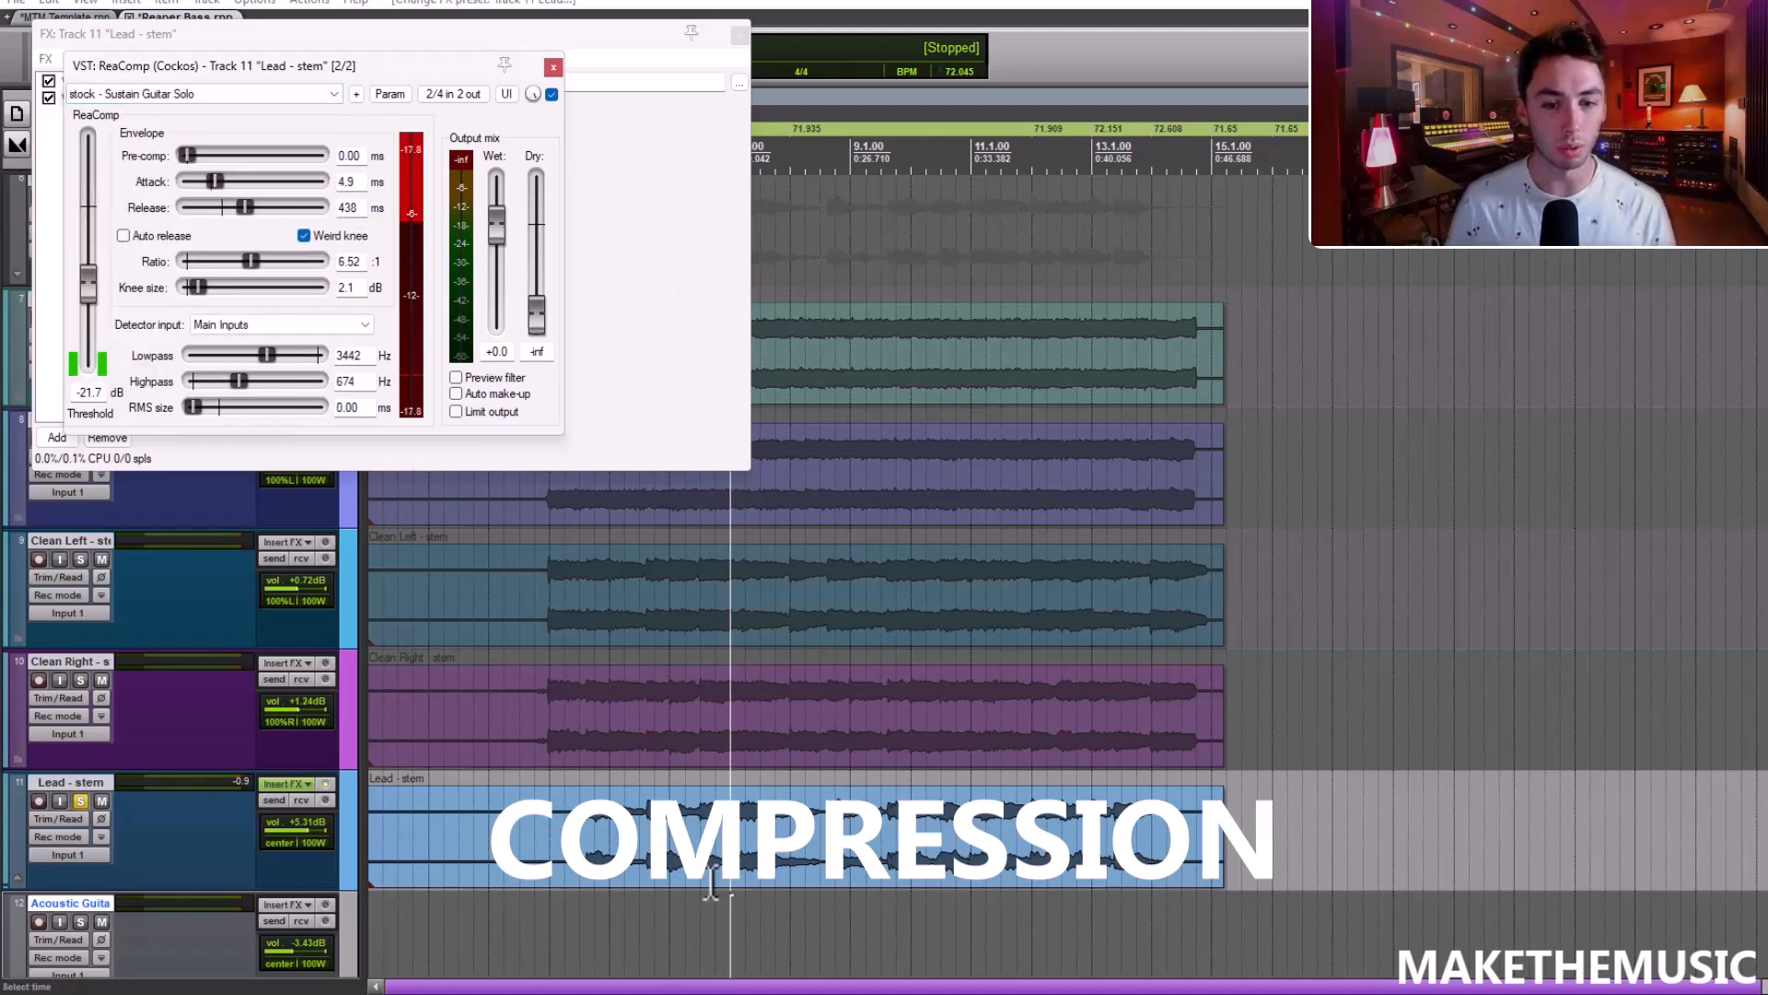
Audition the lead from 5.4.00, setting ReaComp's threshold to -16.4 dB and wet output to +3.5 dB, and close the effects windows
left_click(589, 898)
left_click(656, 898)
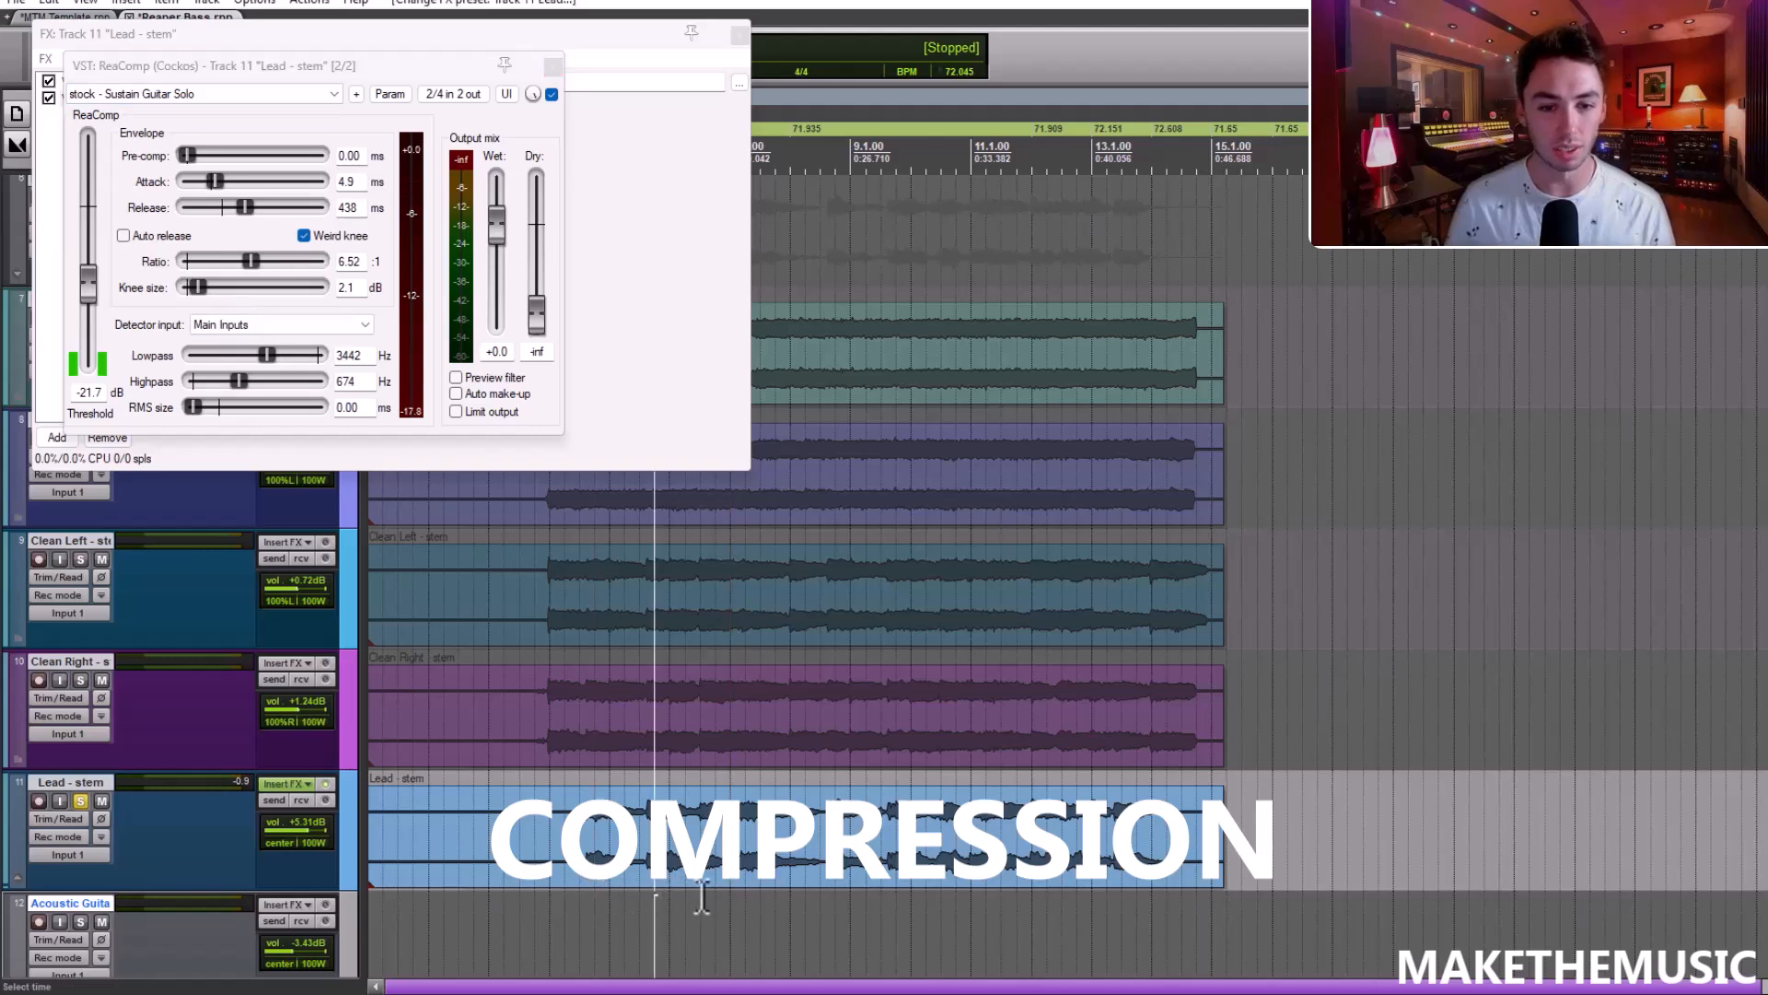
key("space")
left_click_drag(90, 276, 102, 258)
key("space")
left_click_drag(490, 229, 496, 219)
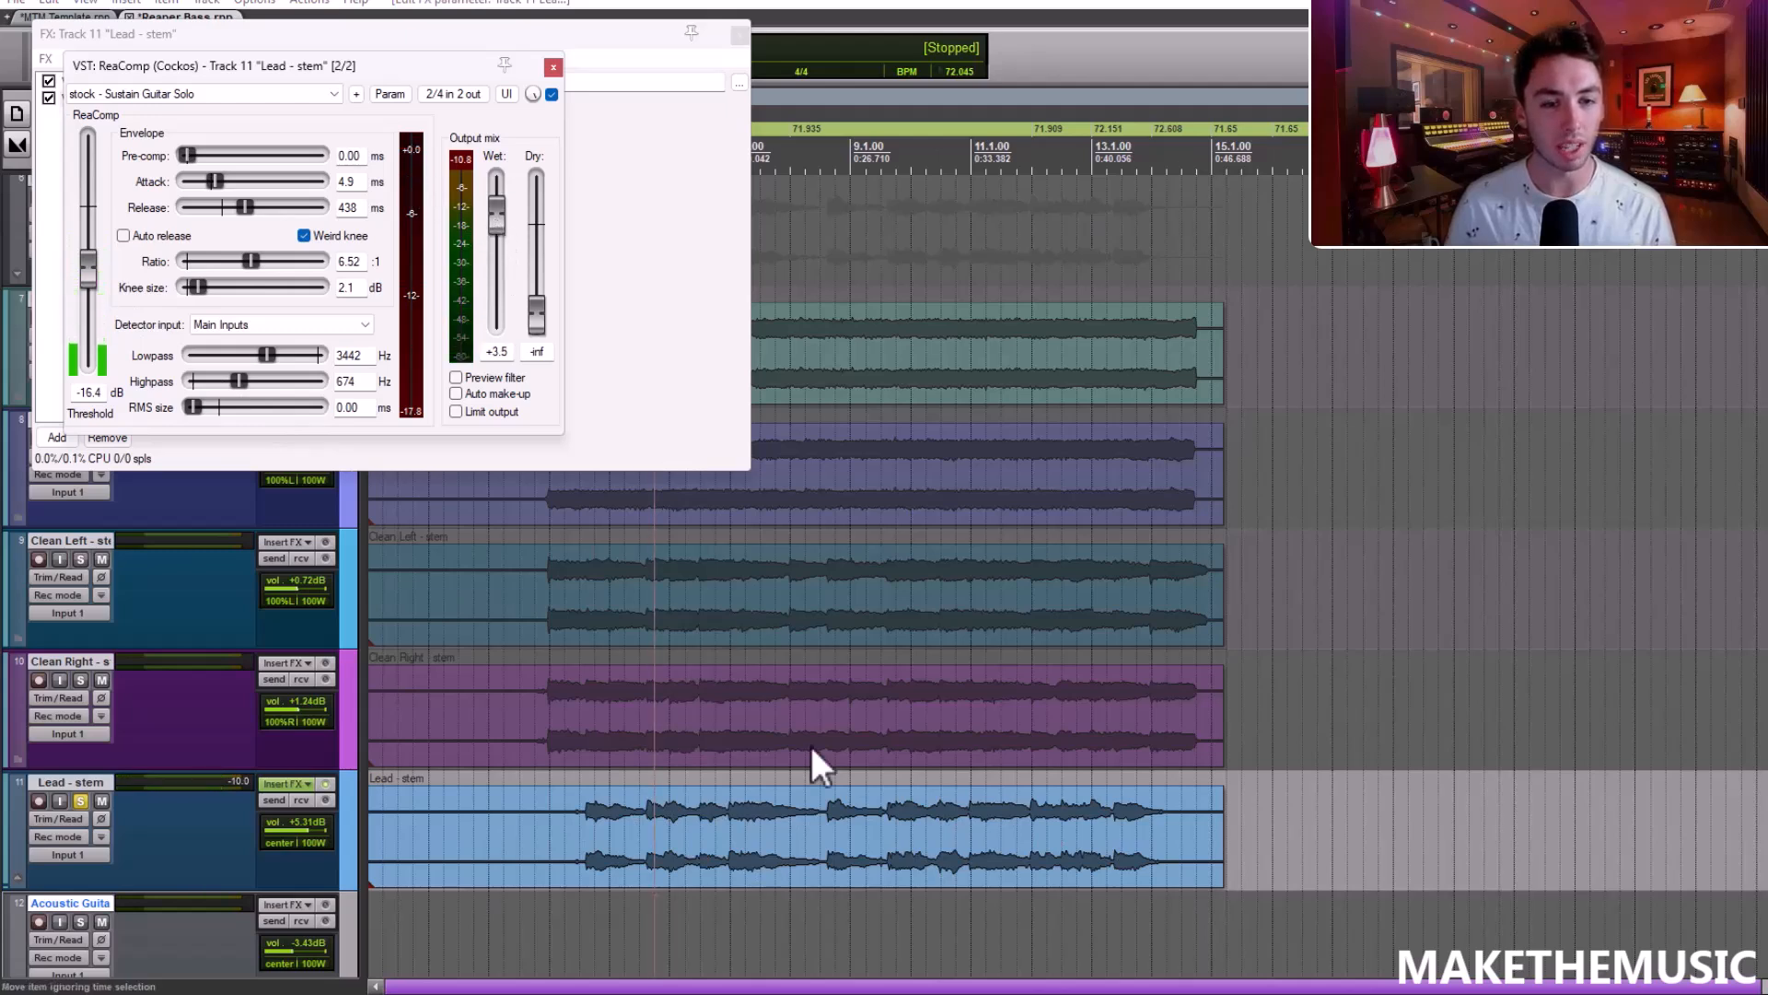
key("space")
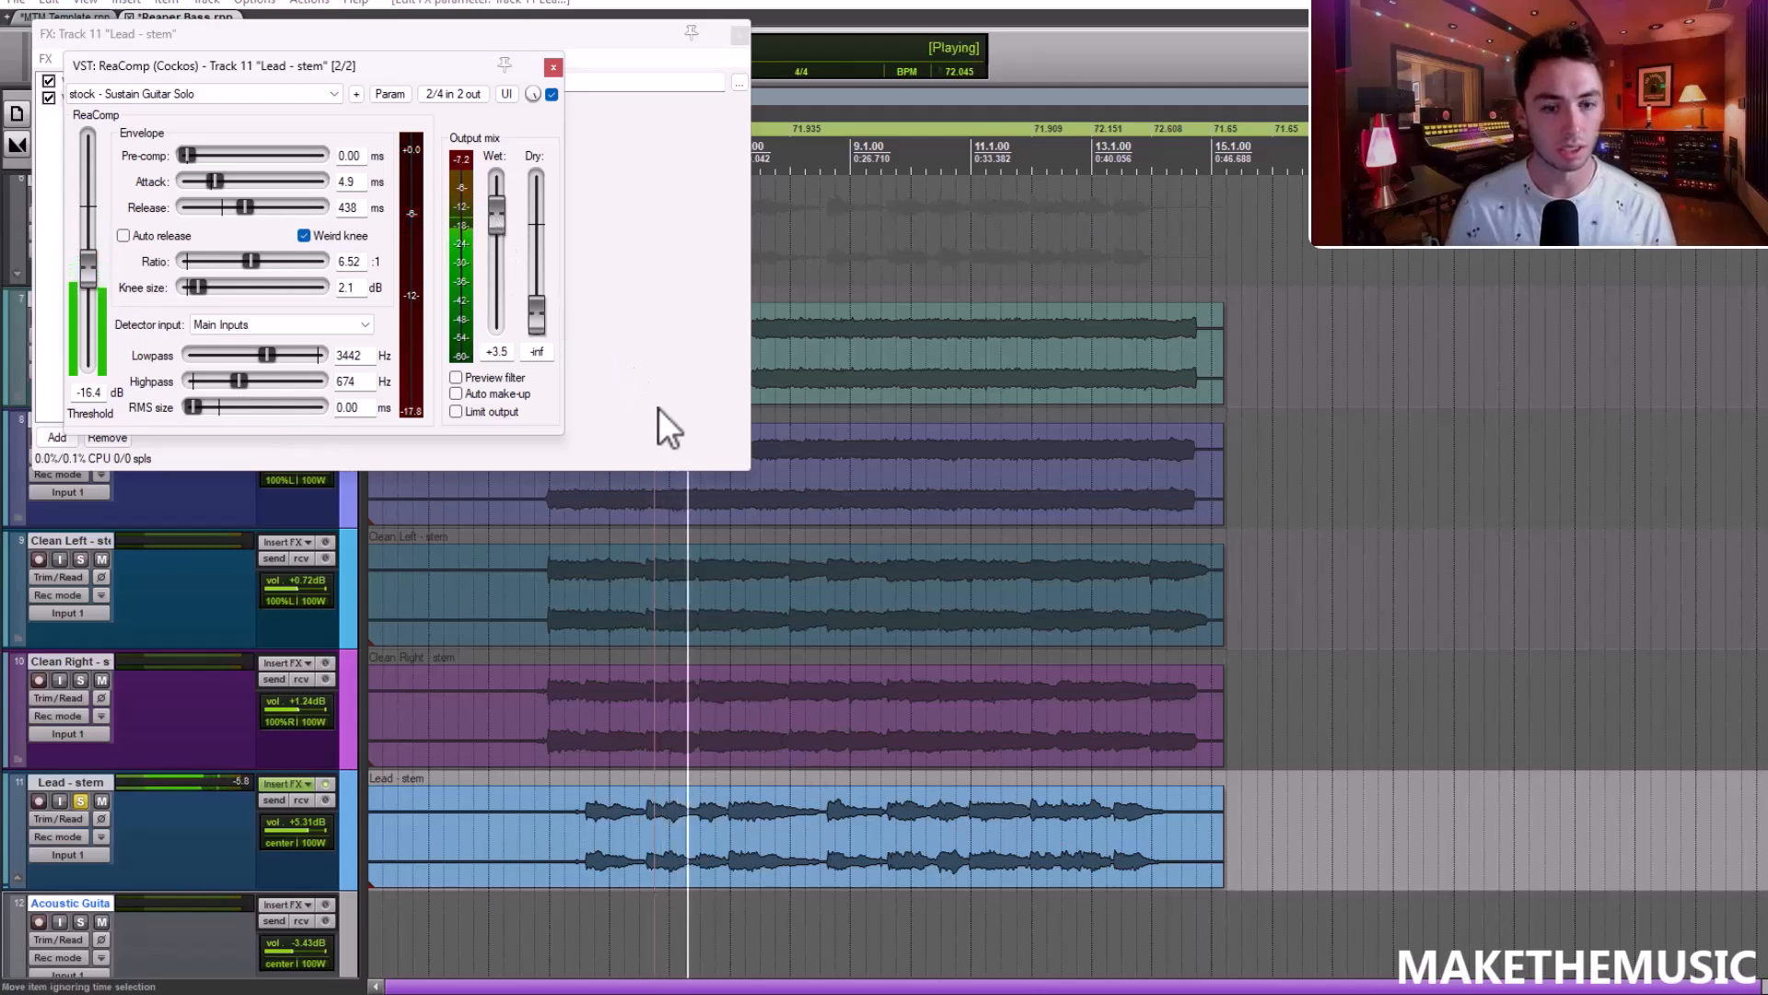
left_click(737, 34)
left_click(554, 67)
key("space")
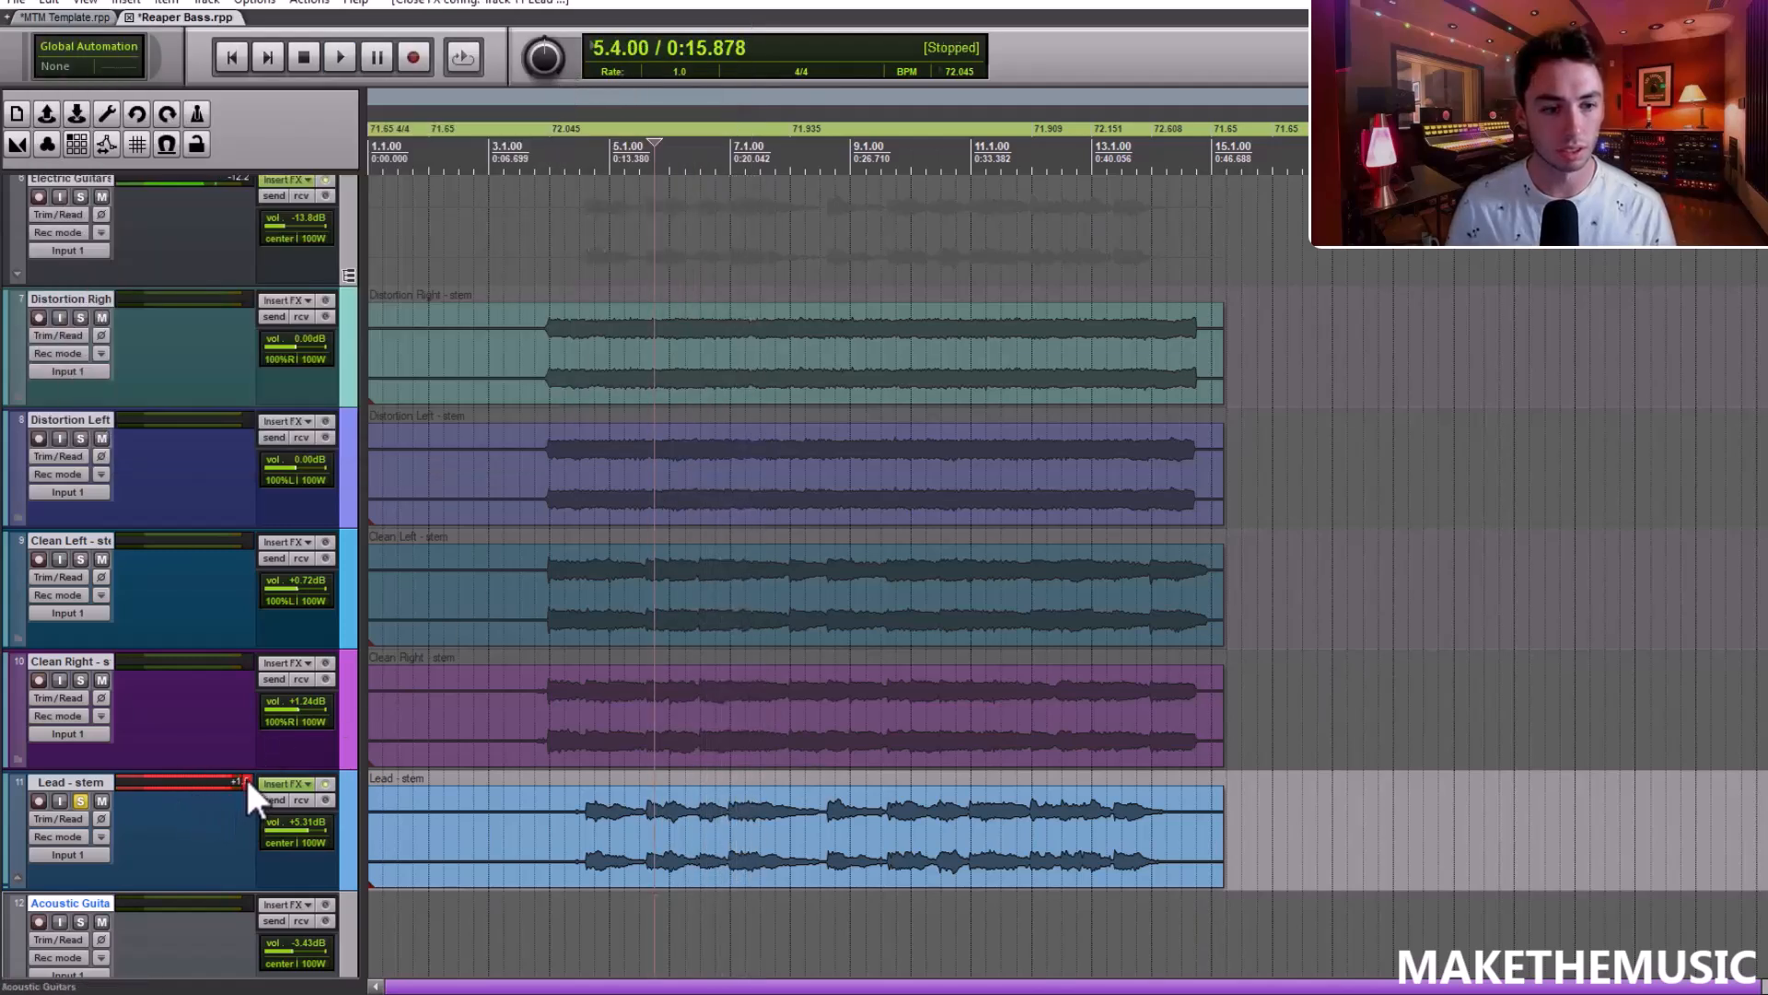
Lower the Lead - stem track volume to +3.23 dB and set ReaComp's wet output to +3.1 dB during playback
left_click(278, 784)
left_click_drag(677, 230, 683, 238)
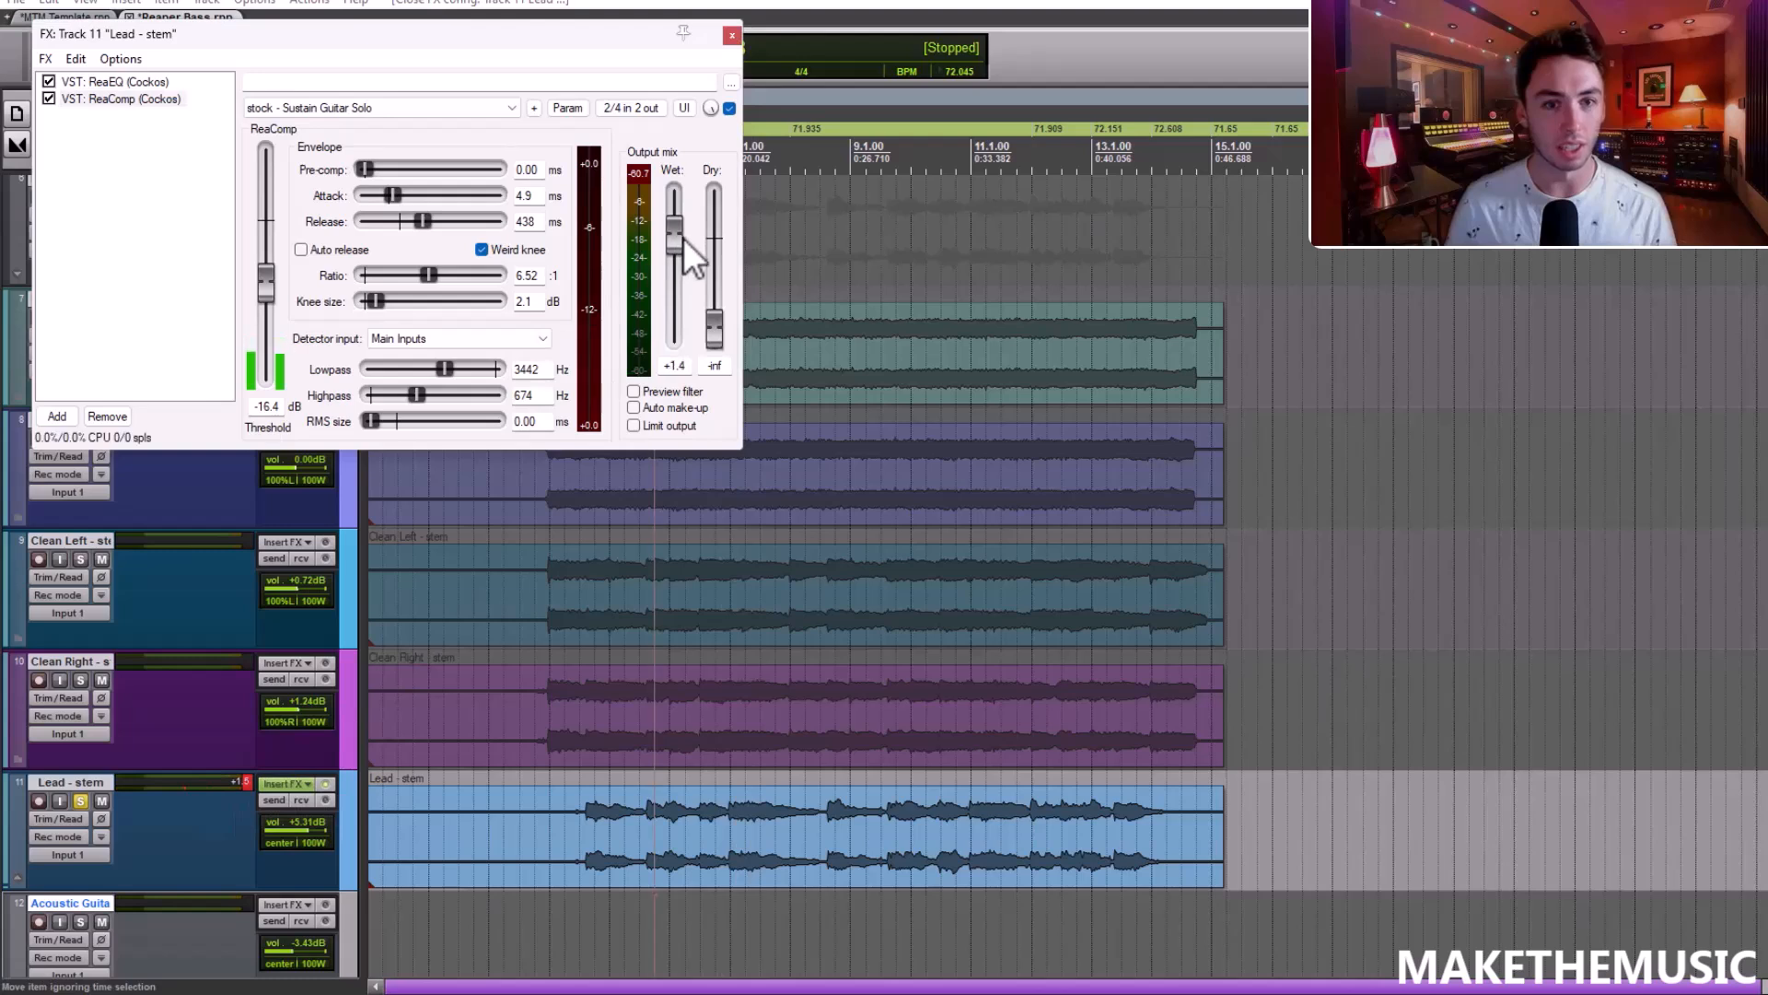
key("space")
left_click_drag(295, 825, 290, 823)
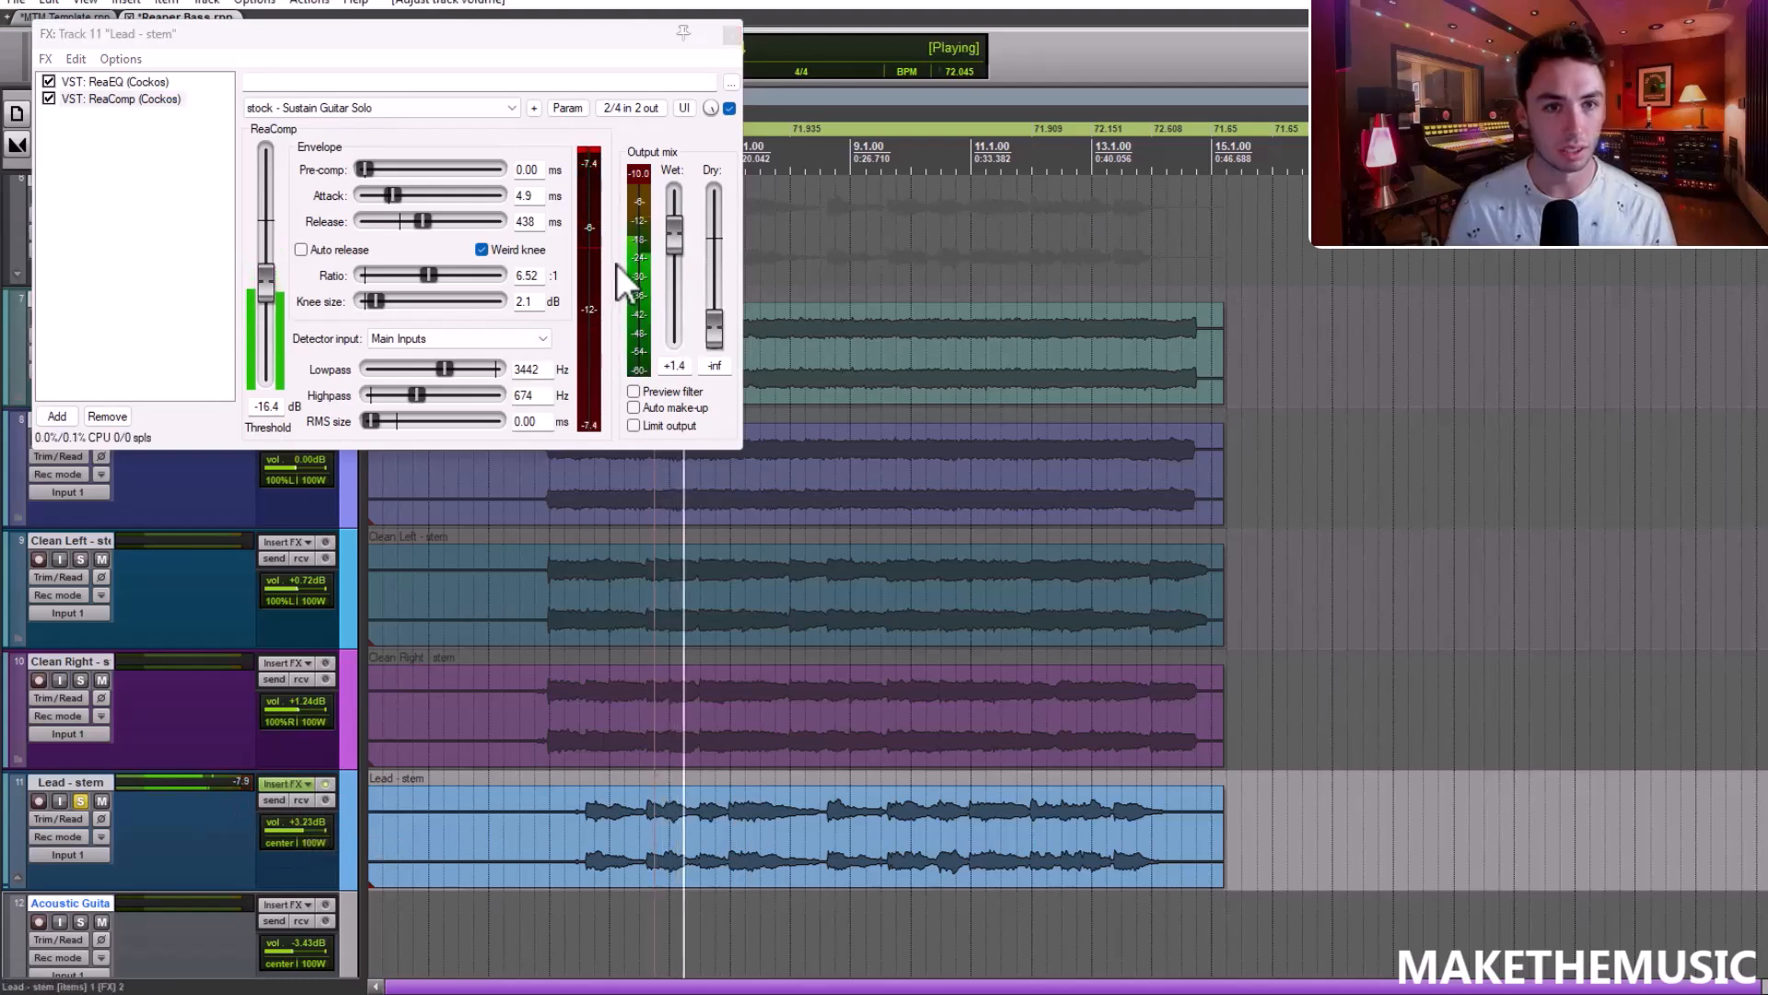
left_click_drag(672, 245, 680, 236)
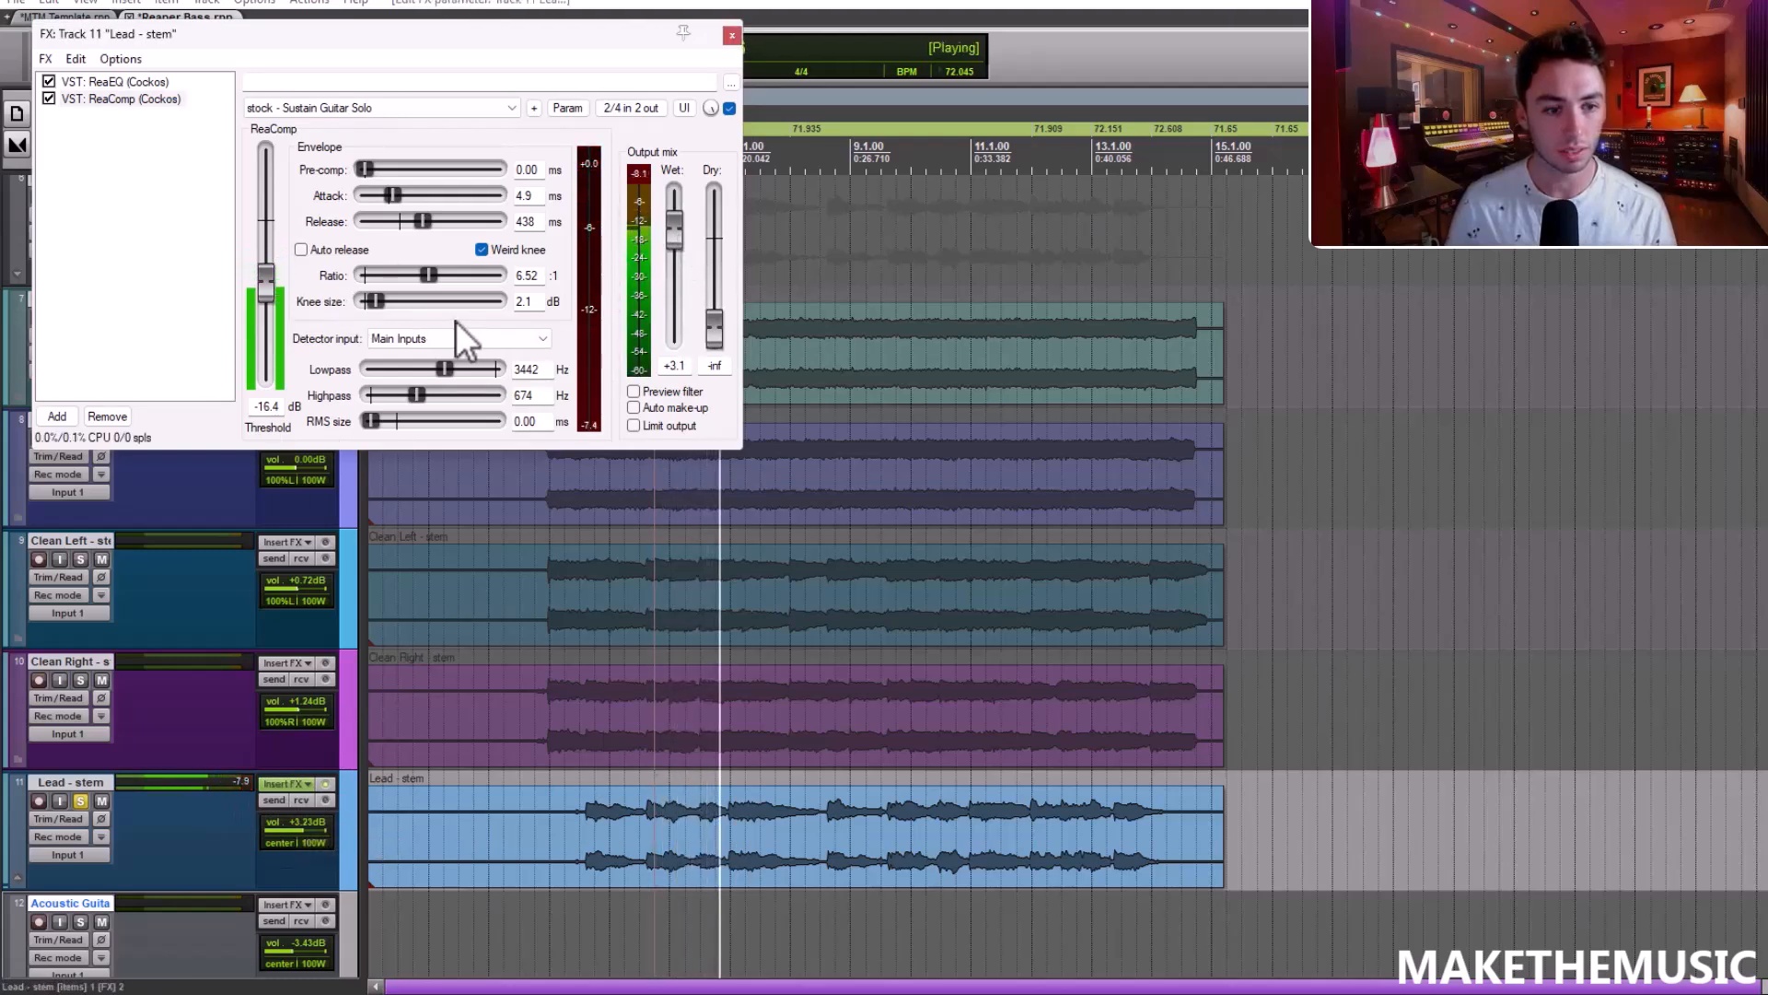
Unsolo the lead, listen to it in the full mix from measure 7, and close its effects chain
left_click(85, 800)
left_click(85, 797)
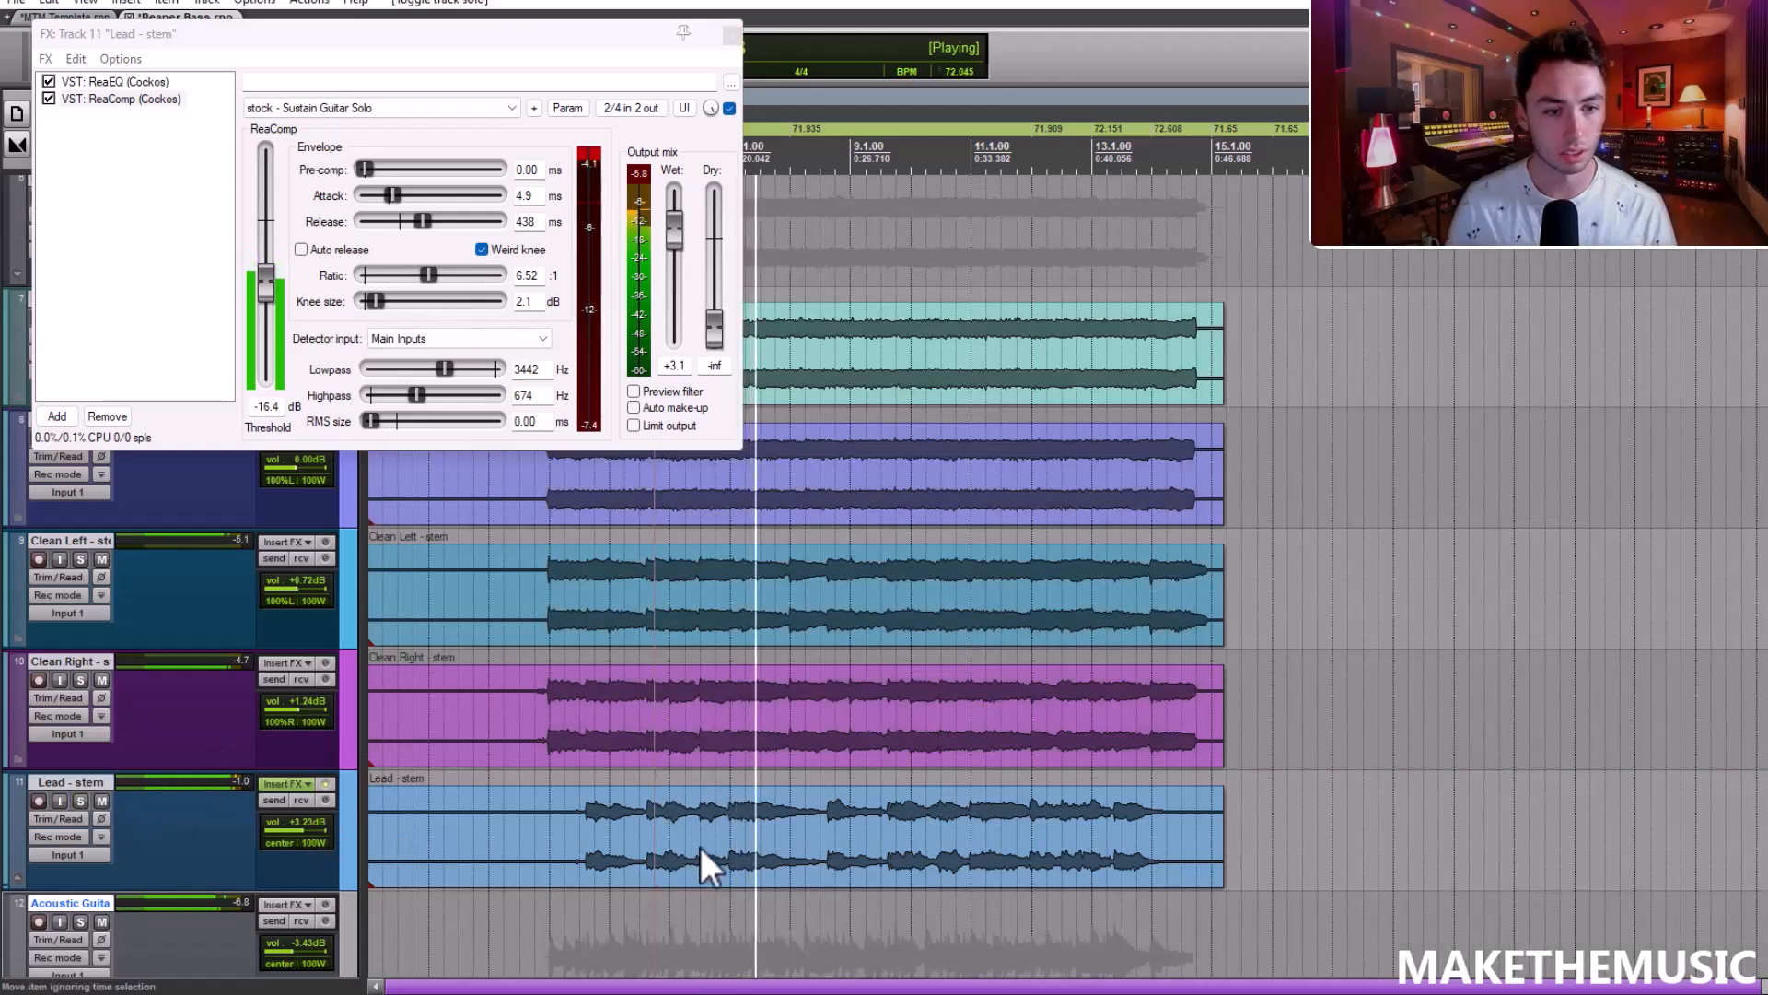
left_click(733, 888)
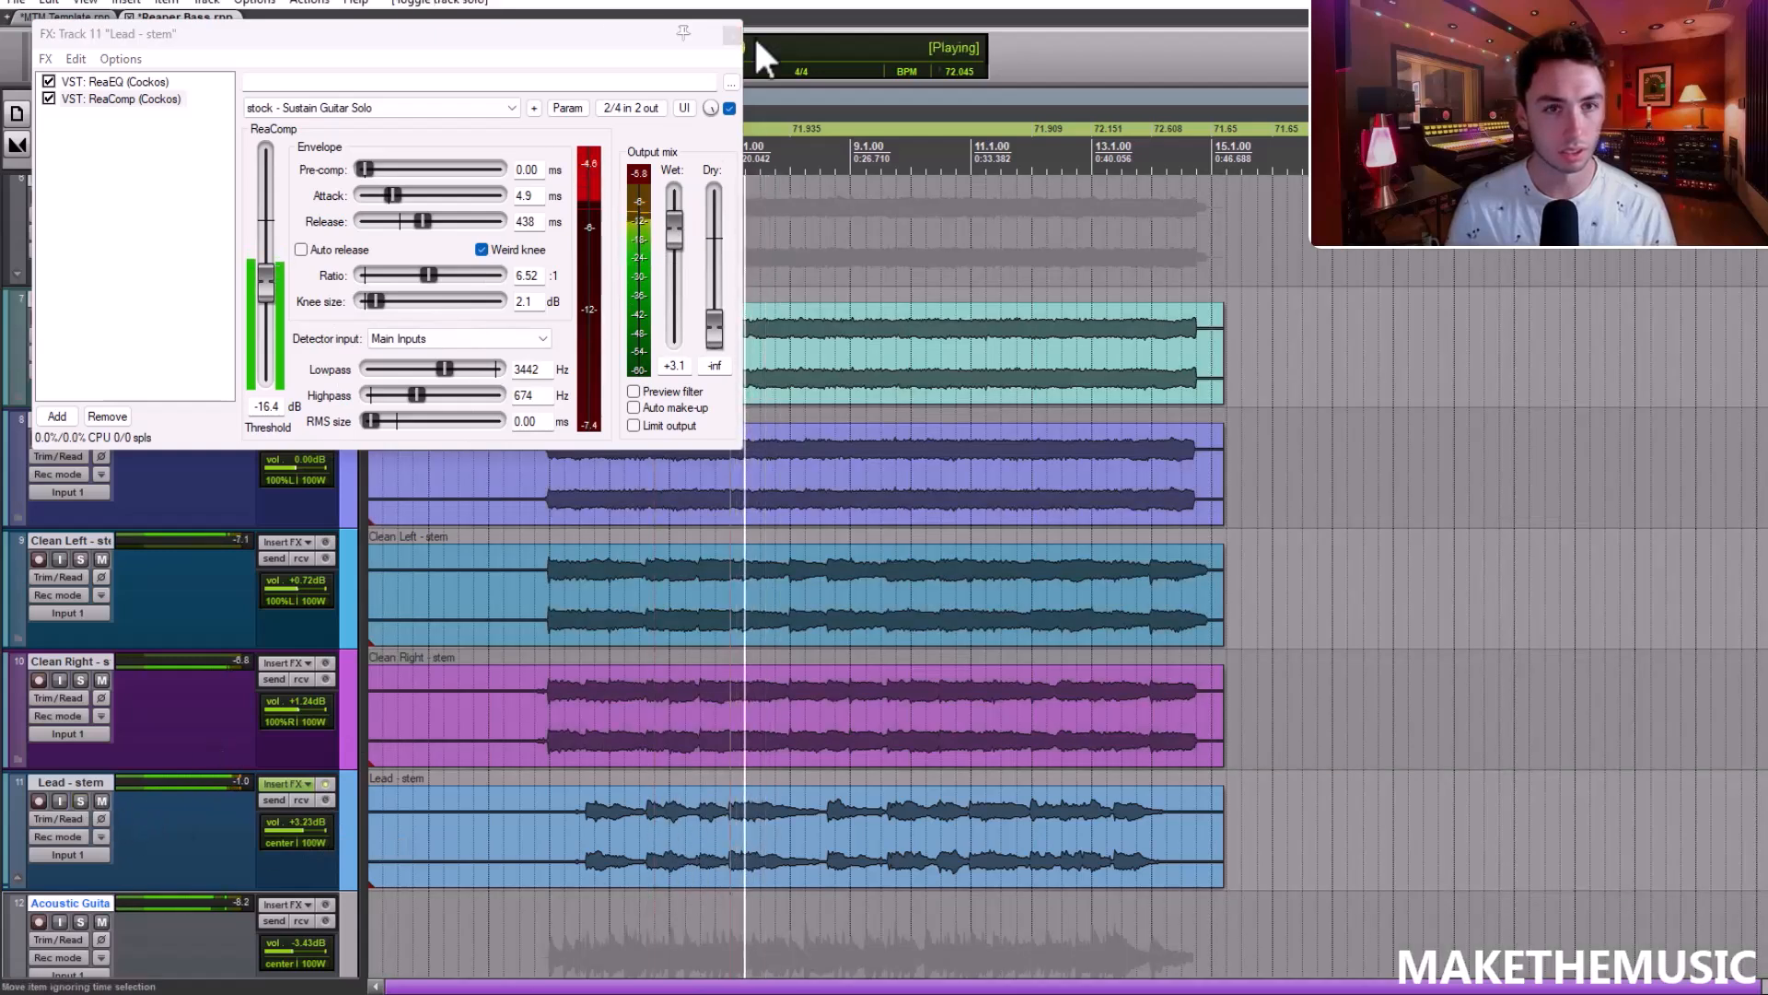
key("space")
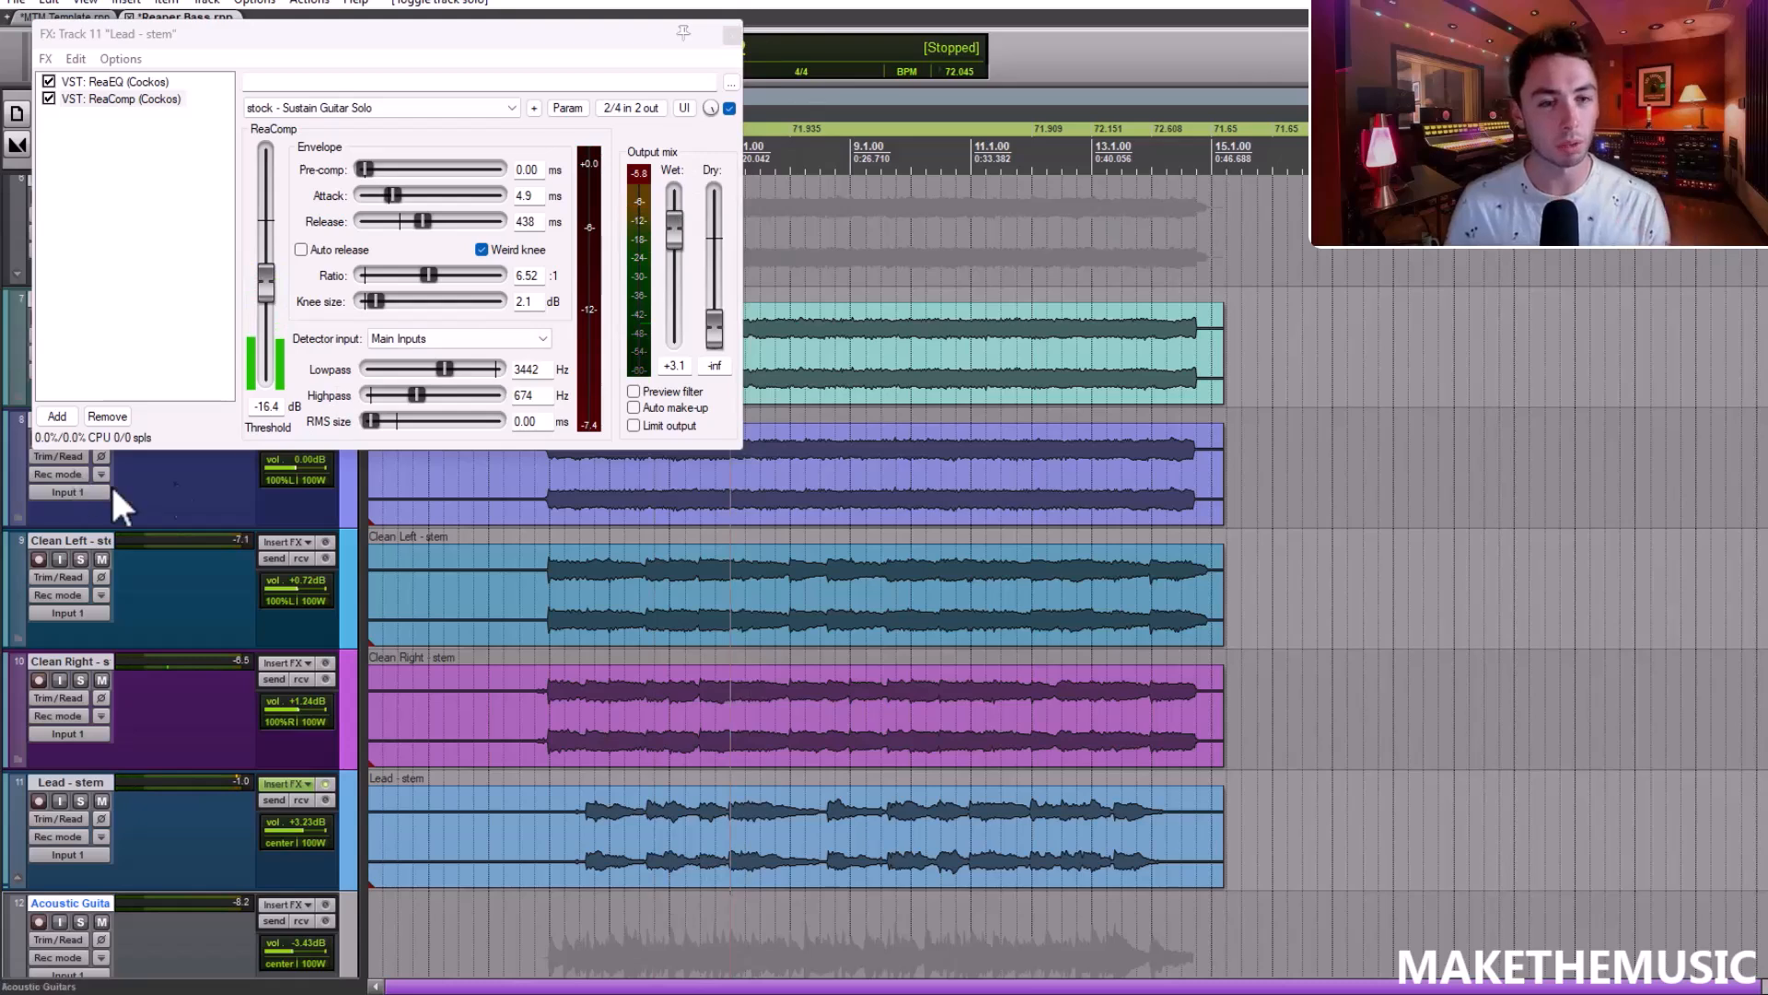
left_click(732, 34)
Solo the Electric Guitars folder through the Lead - stem track and compare processed and bypassed effects from measure 7
left_click(344, 260)
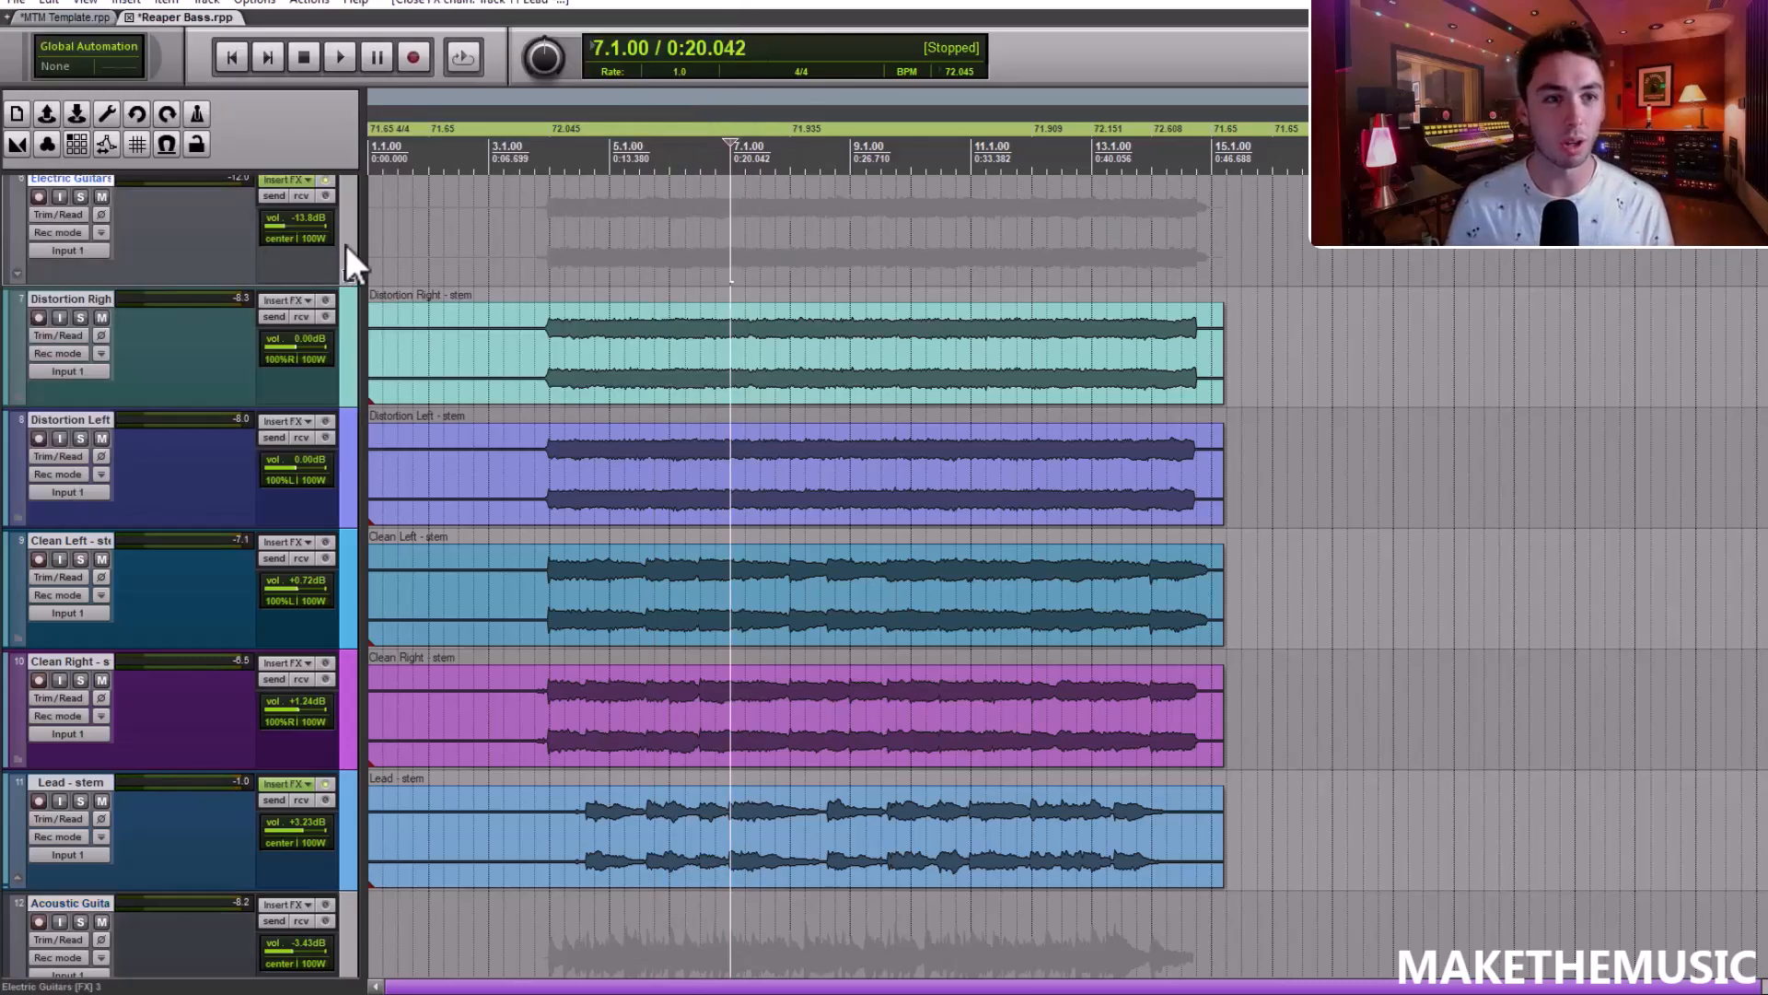
left_click(358, 811, "shift")
left_click(81, 195)
key("space")
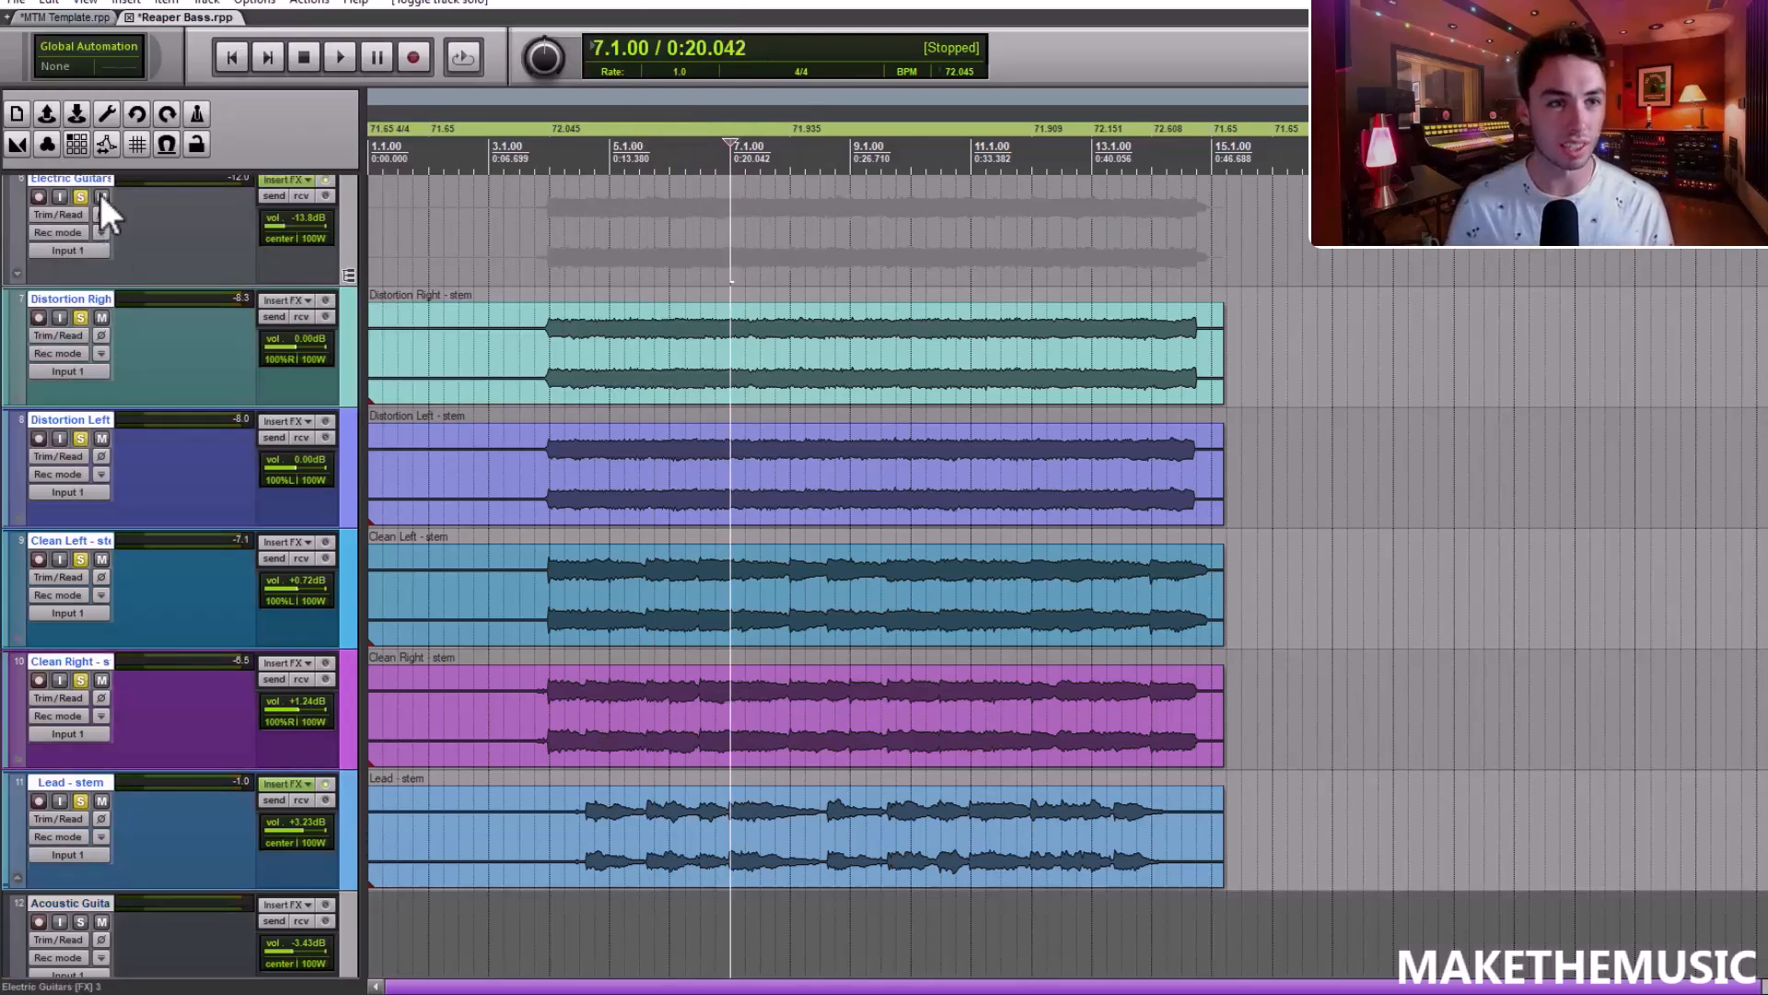
left_click(328, 181)
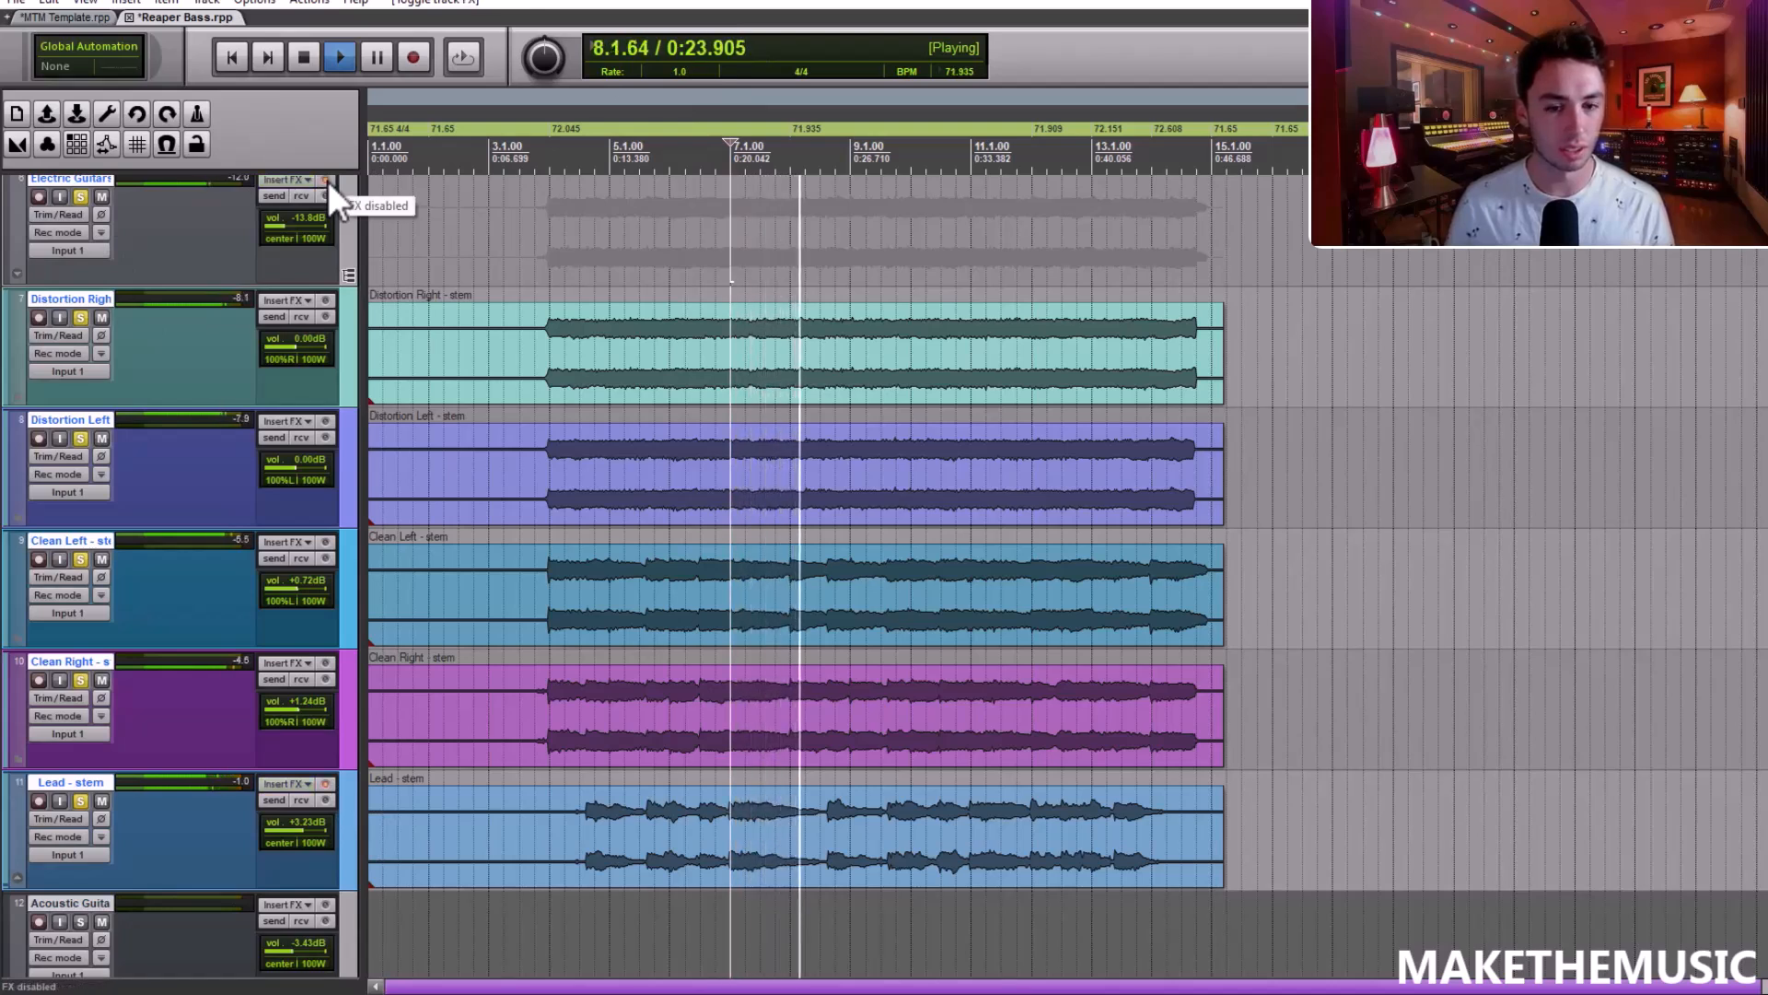
left_click(327, 180)
key("space")
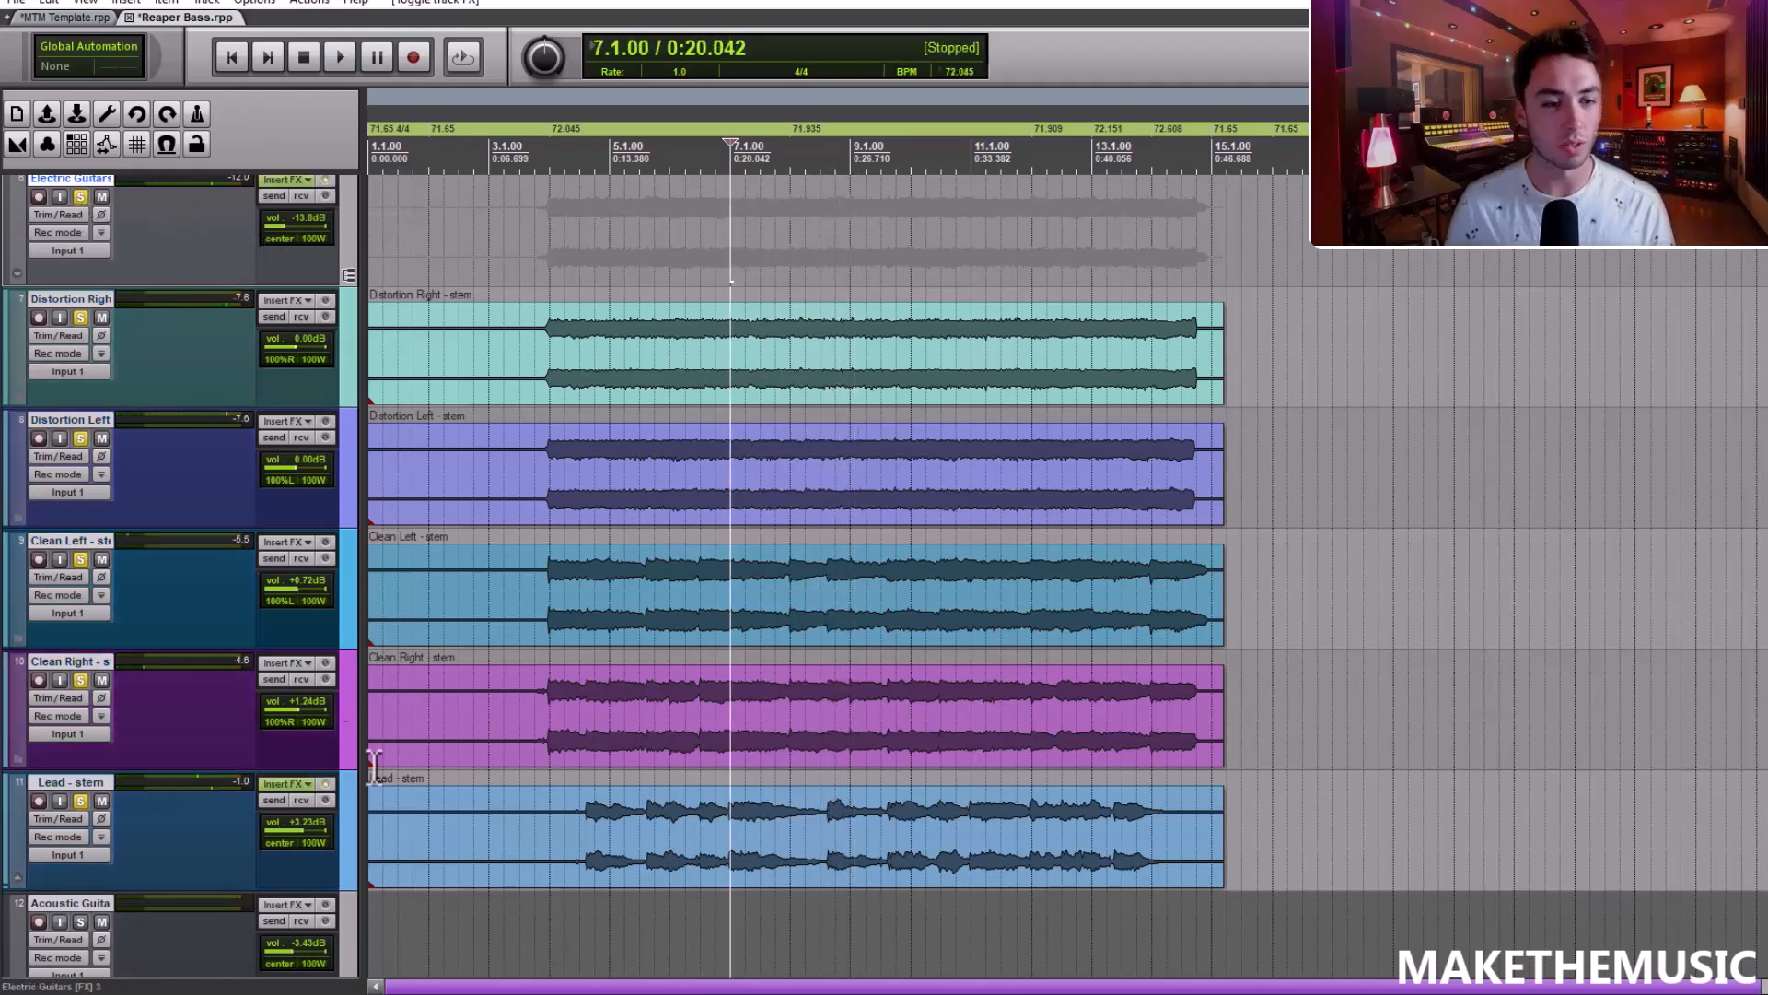
Unsolo the electric guitar tracks and listen to the full mix from measure 7
left_click(79, 801)
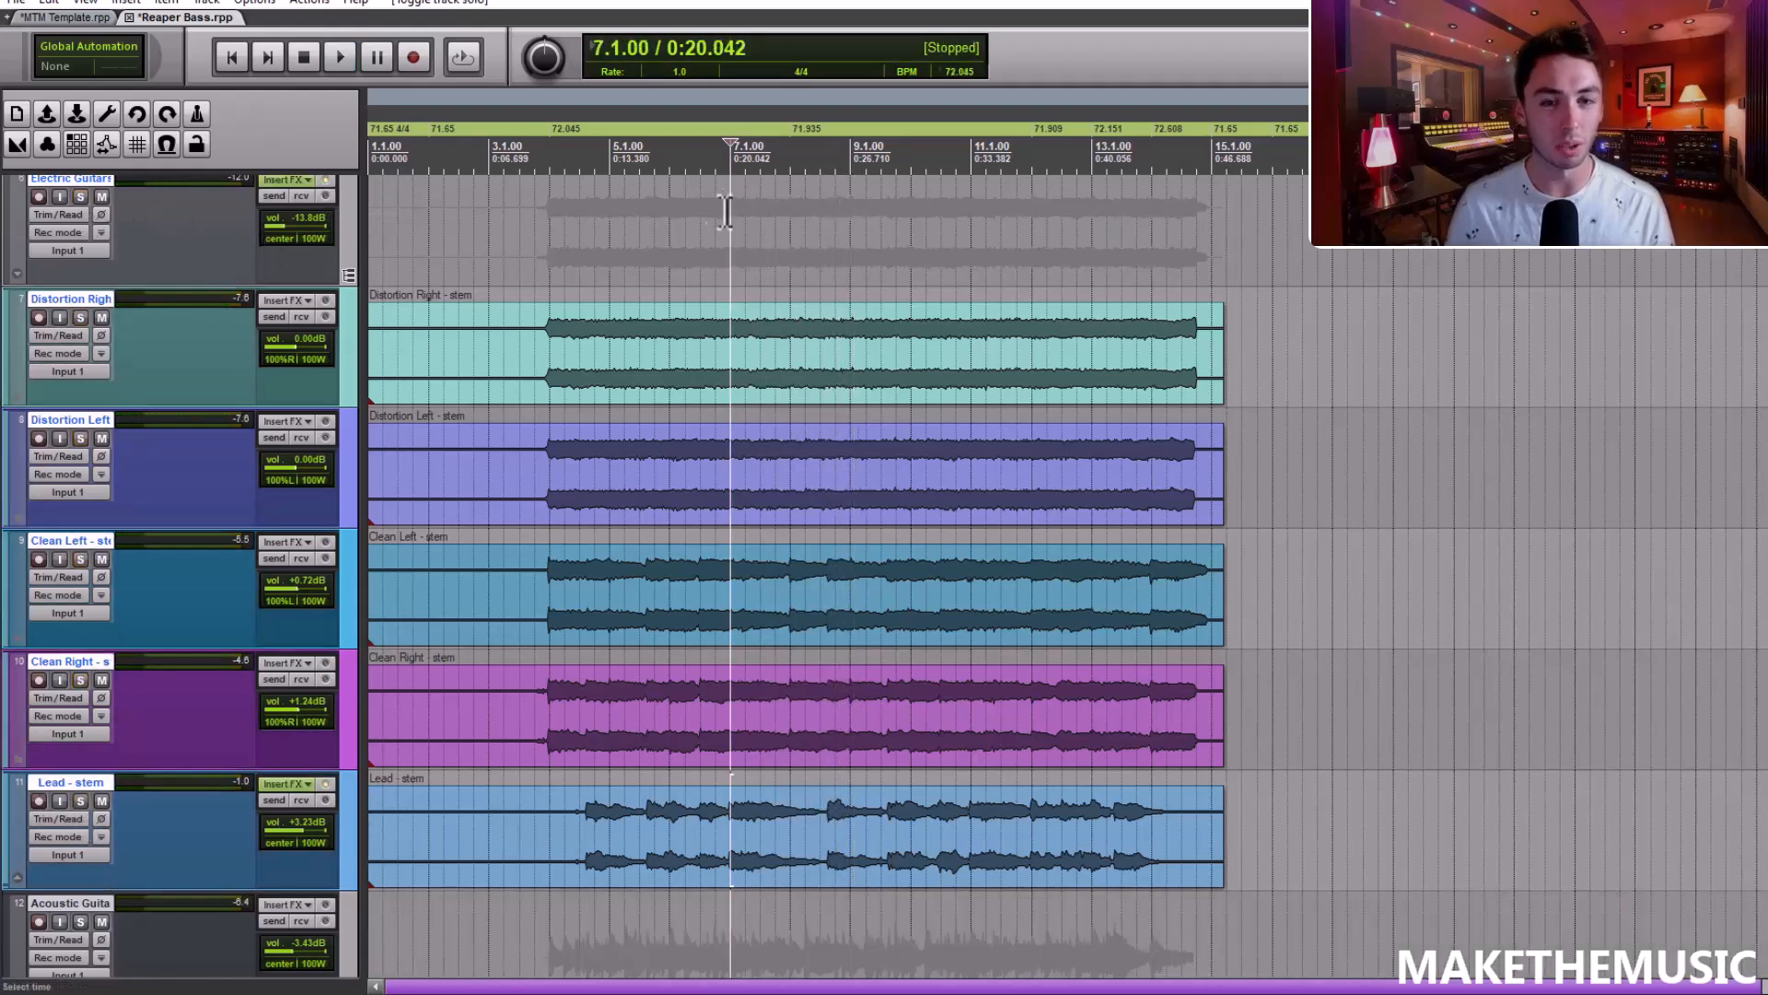
key("space")
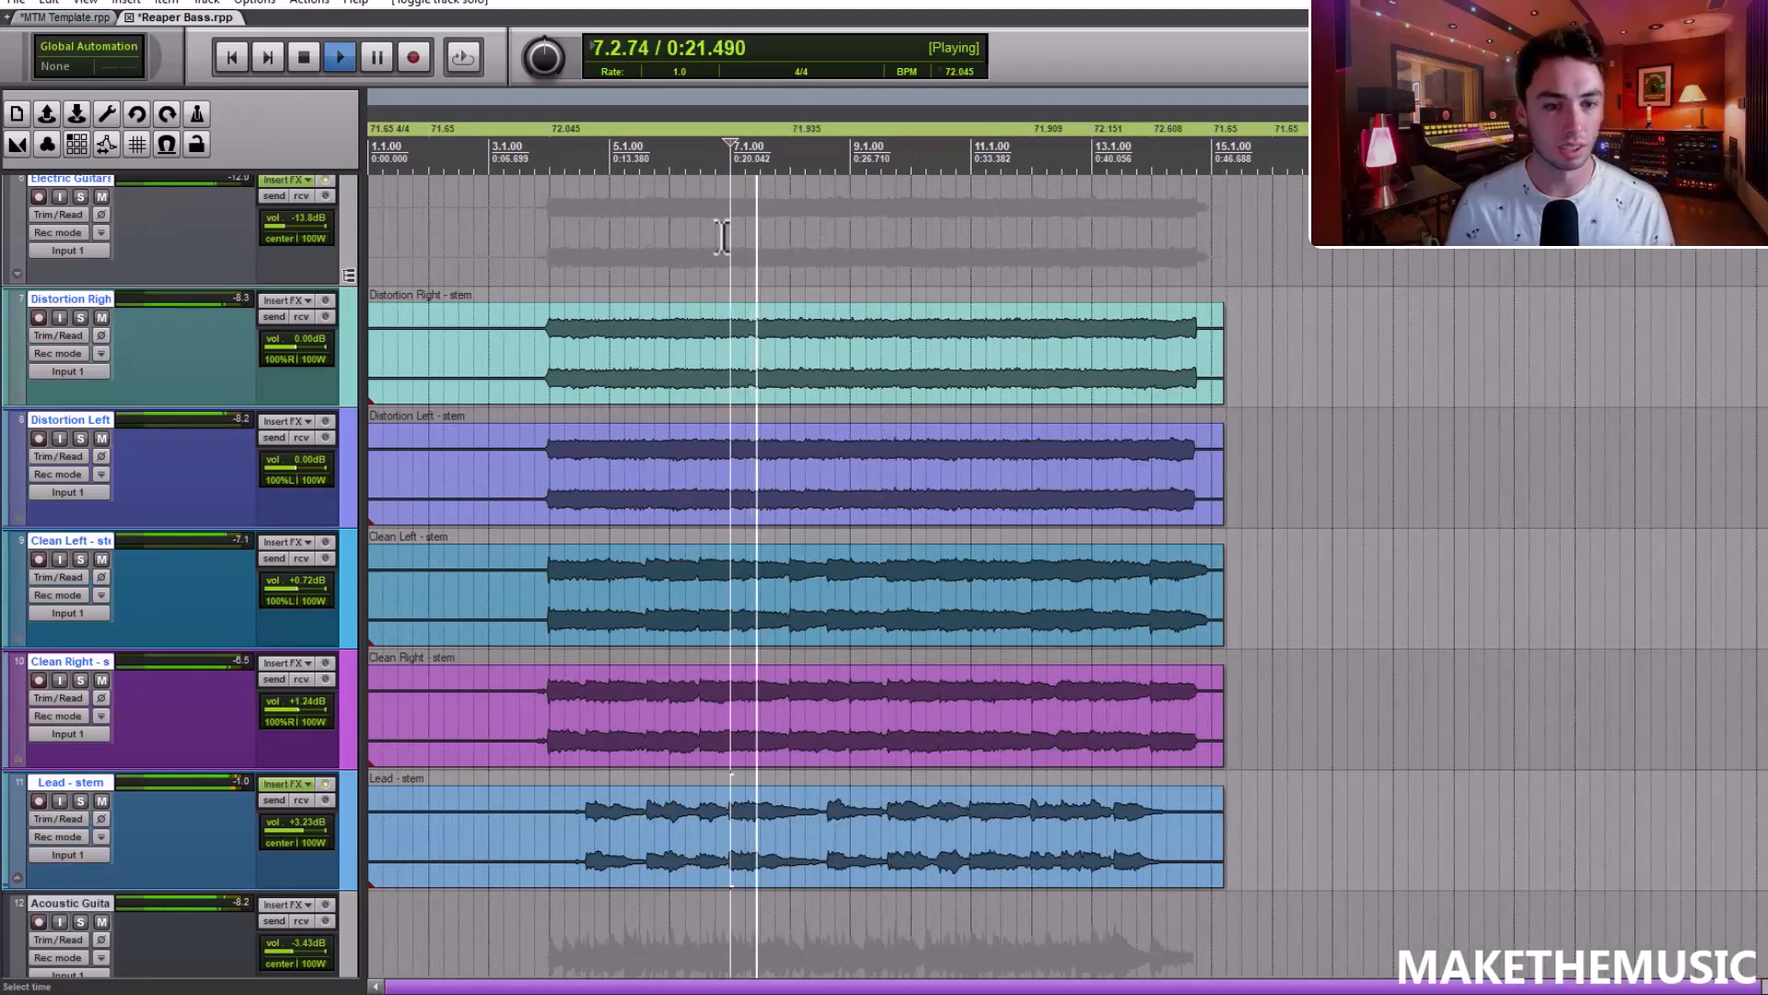
key("space")
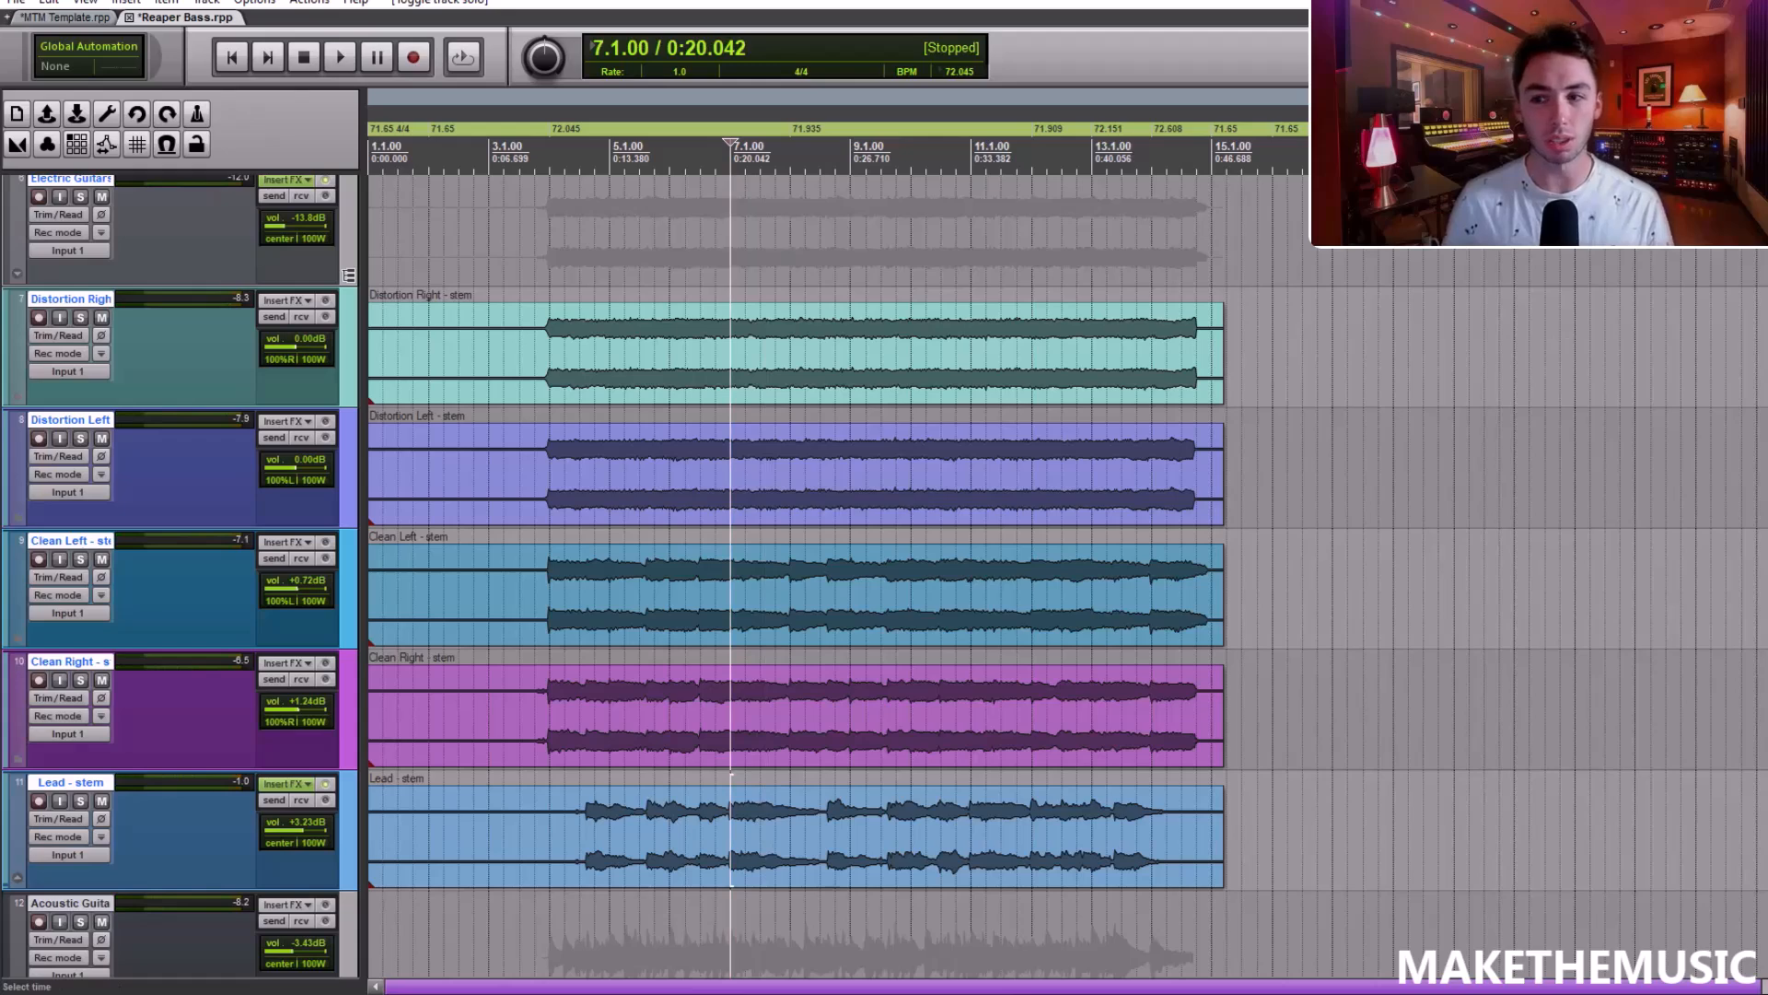
Audition the Acoustic Guitars folder soloed from 4.1.00, then unsolo it
left_click(1761, 347)
scroll(1105, 525, "down", 5)
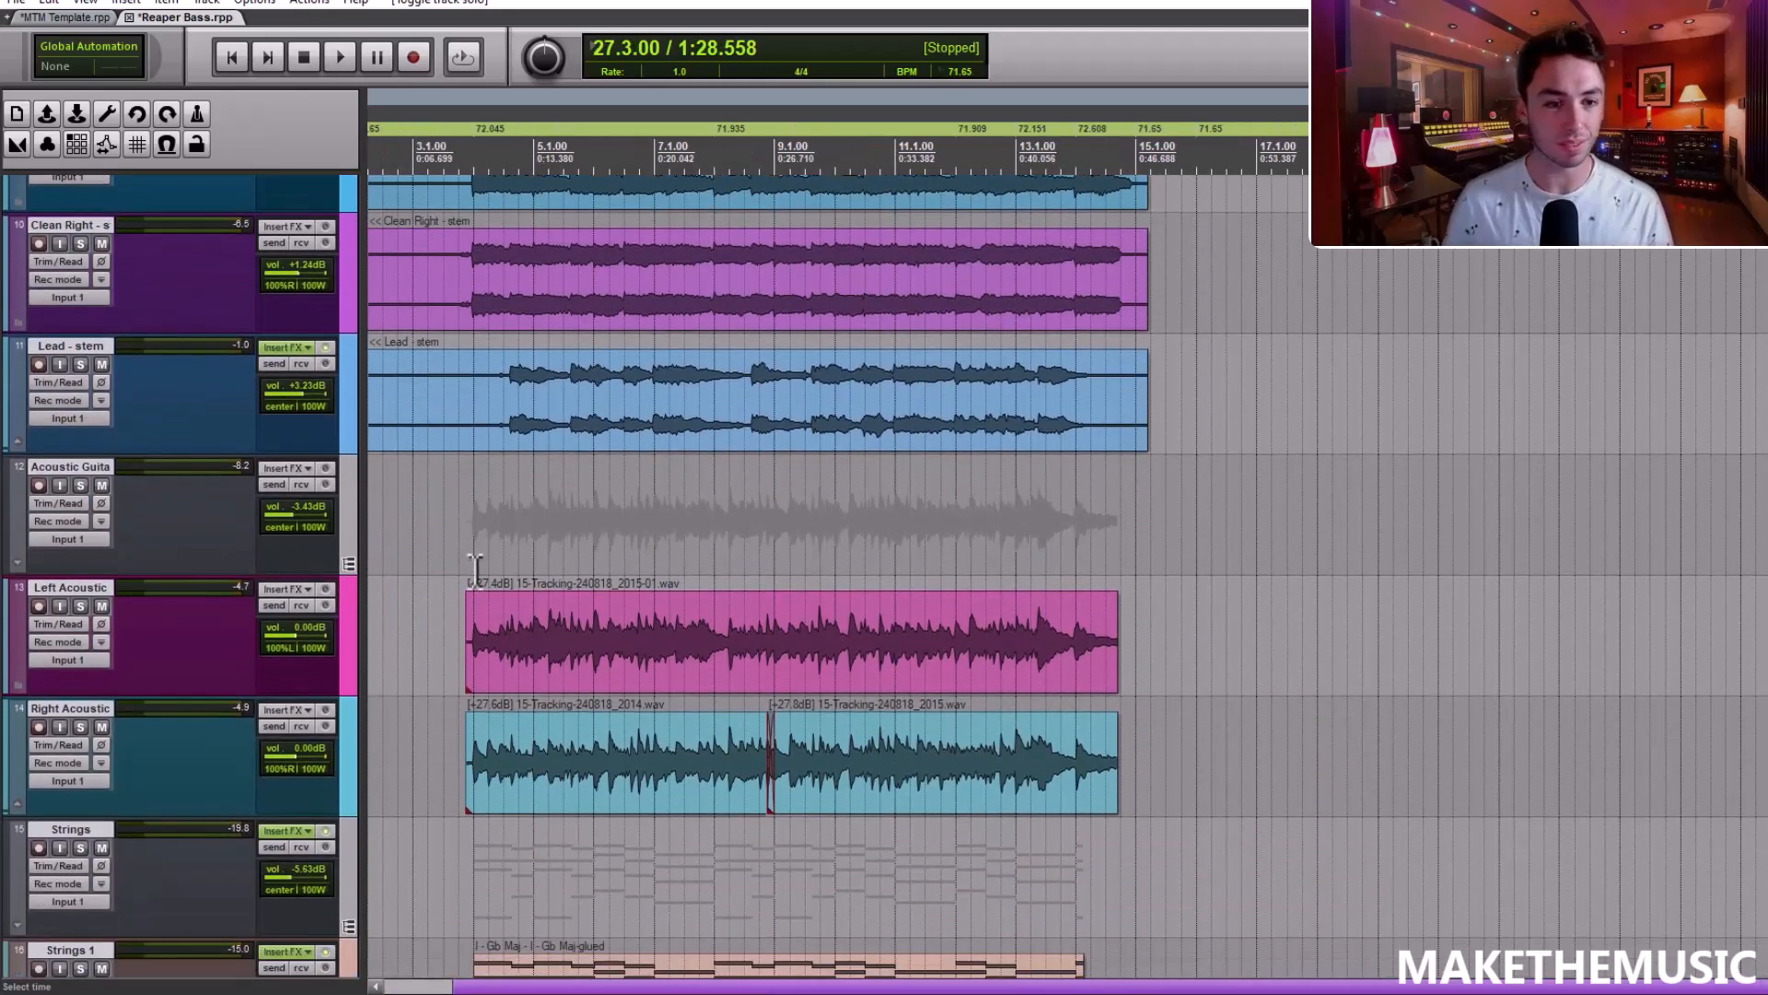
left_click(474, 582)
left_click(88, 485)
key("space")
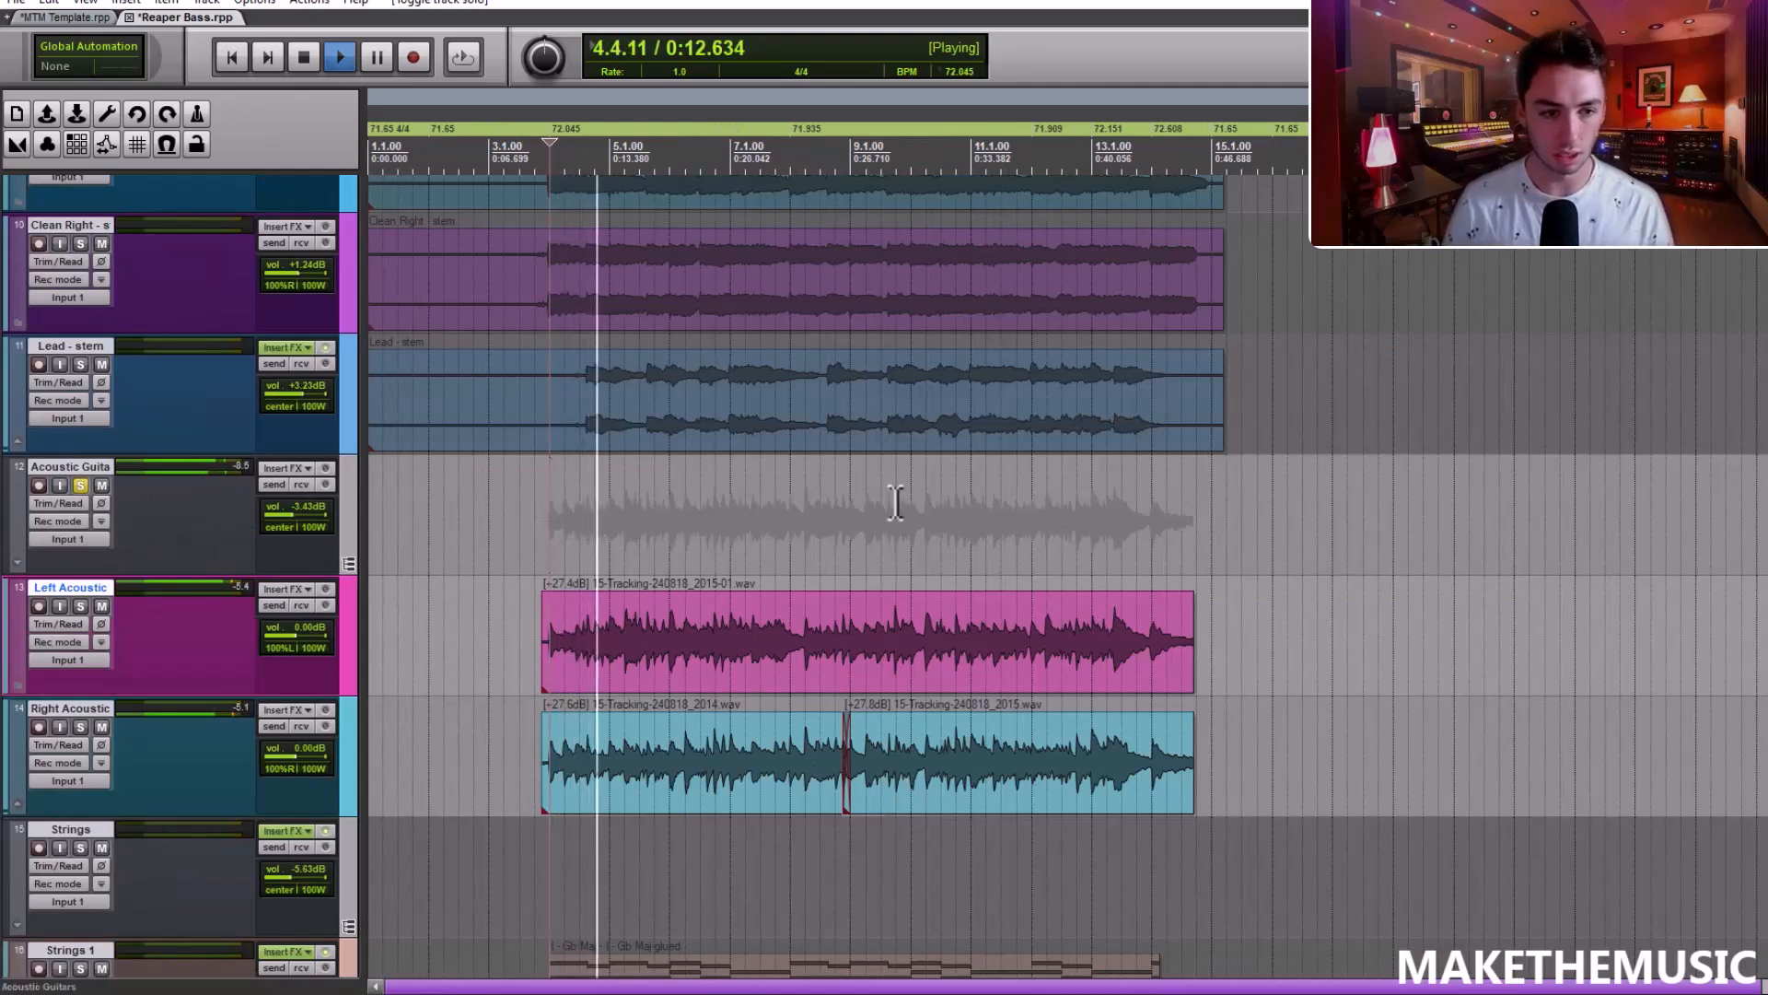
key("space")
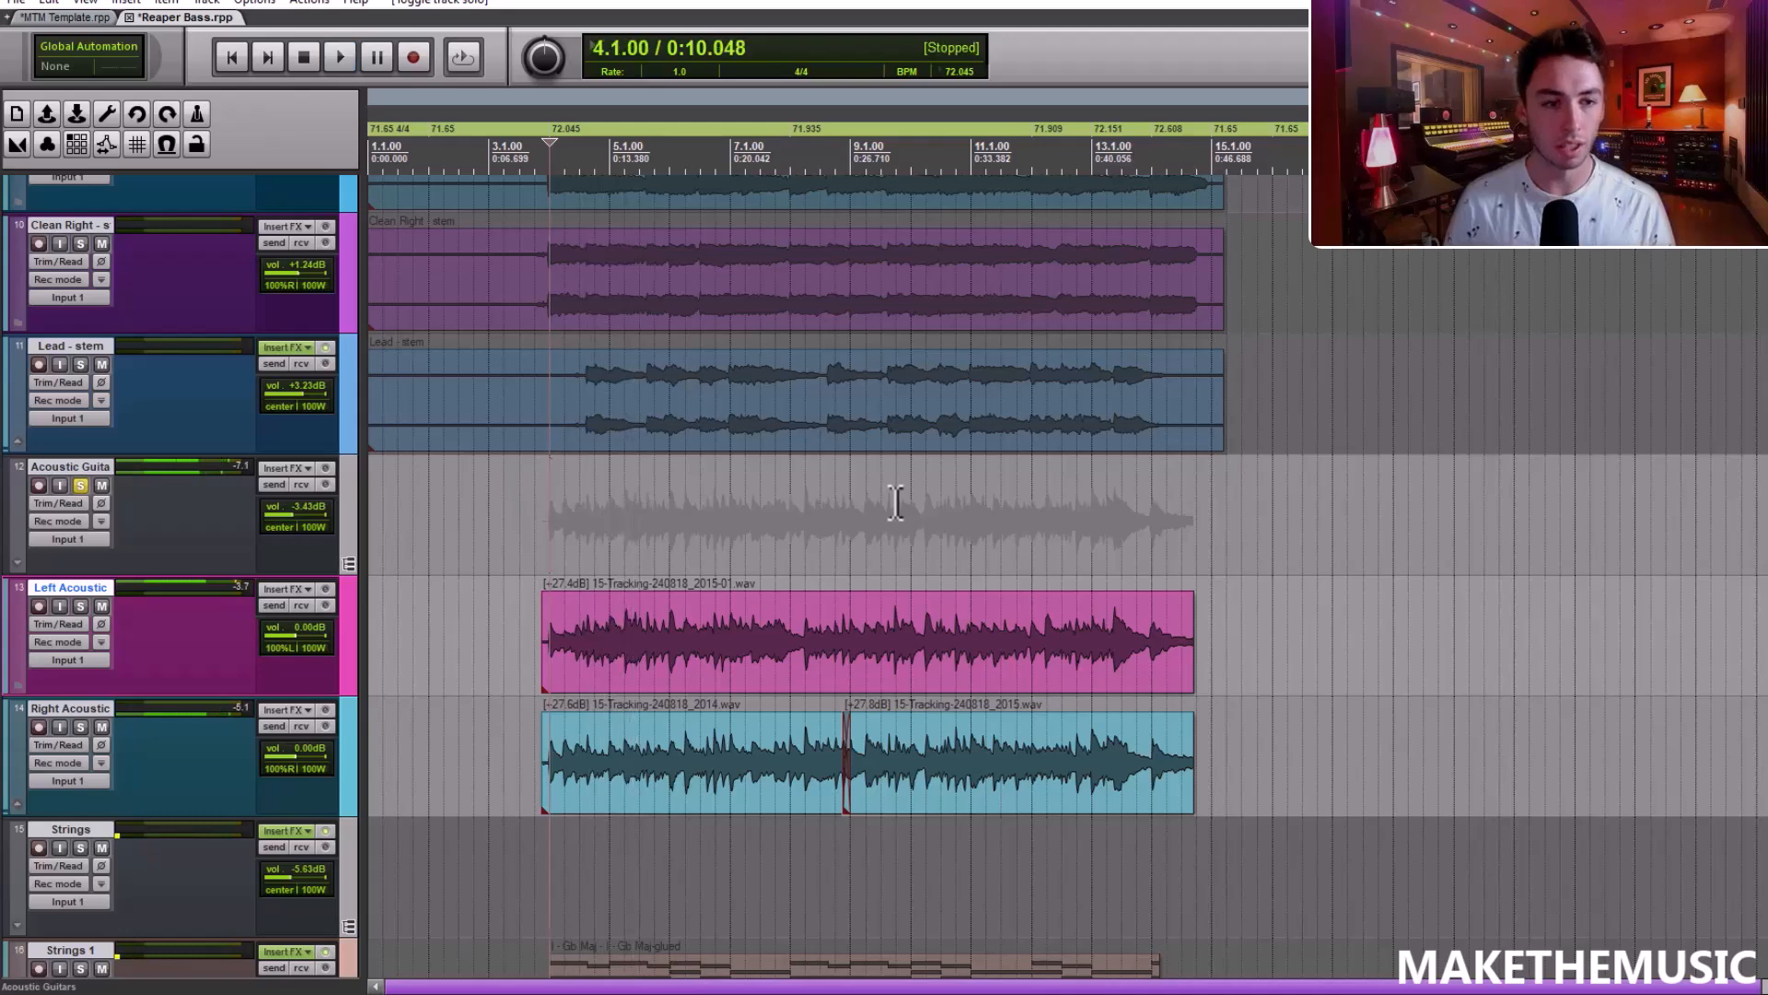
left_click(81, 483)
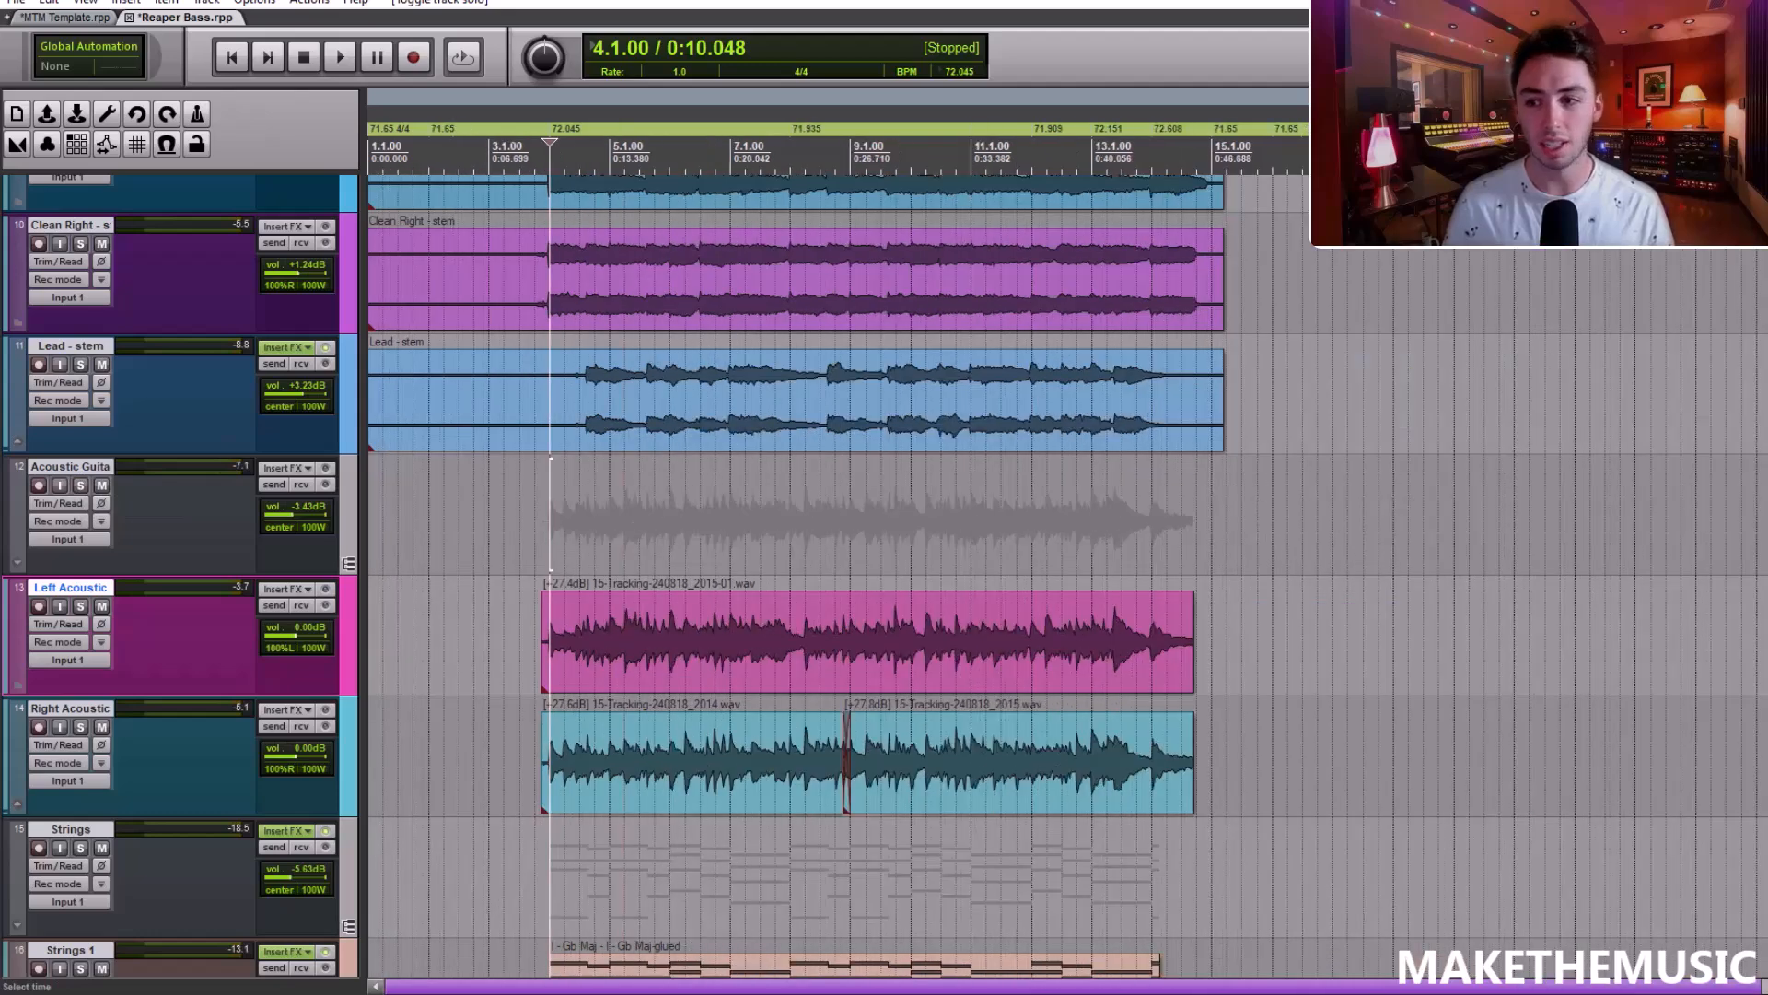
scroll(551, 516, "up", 1)
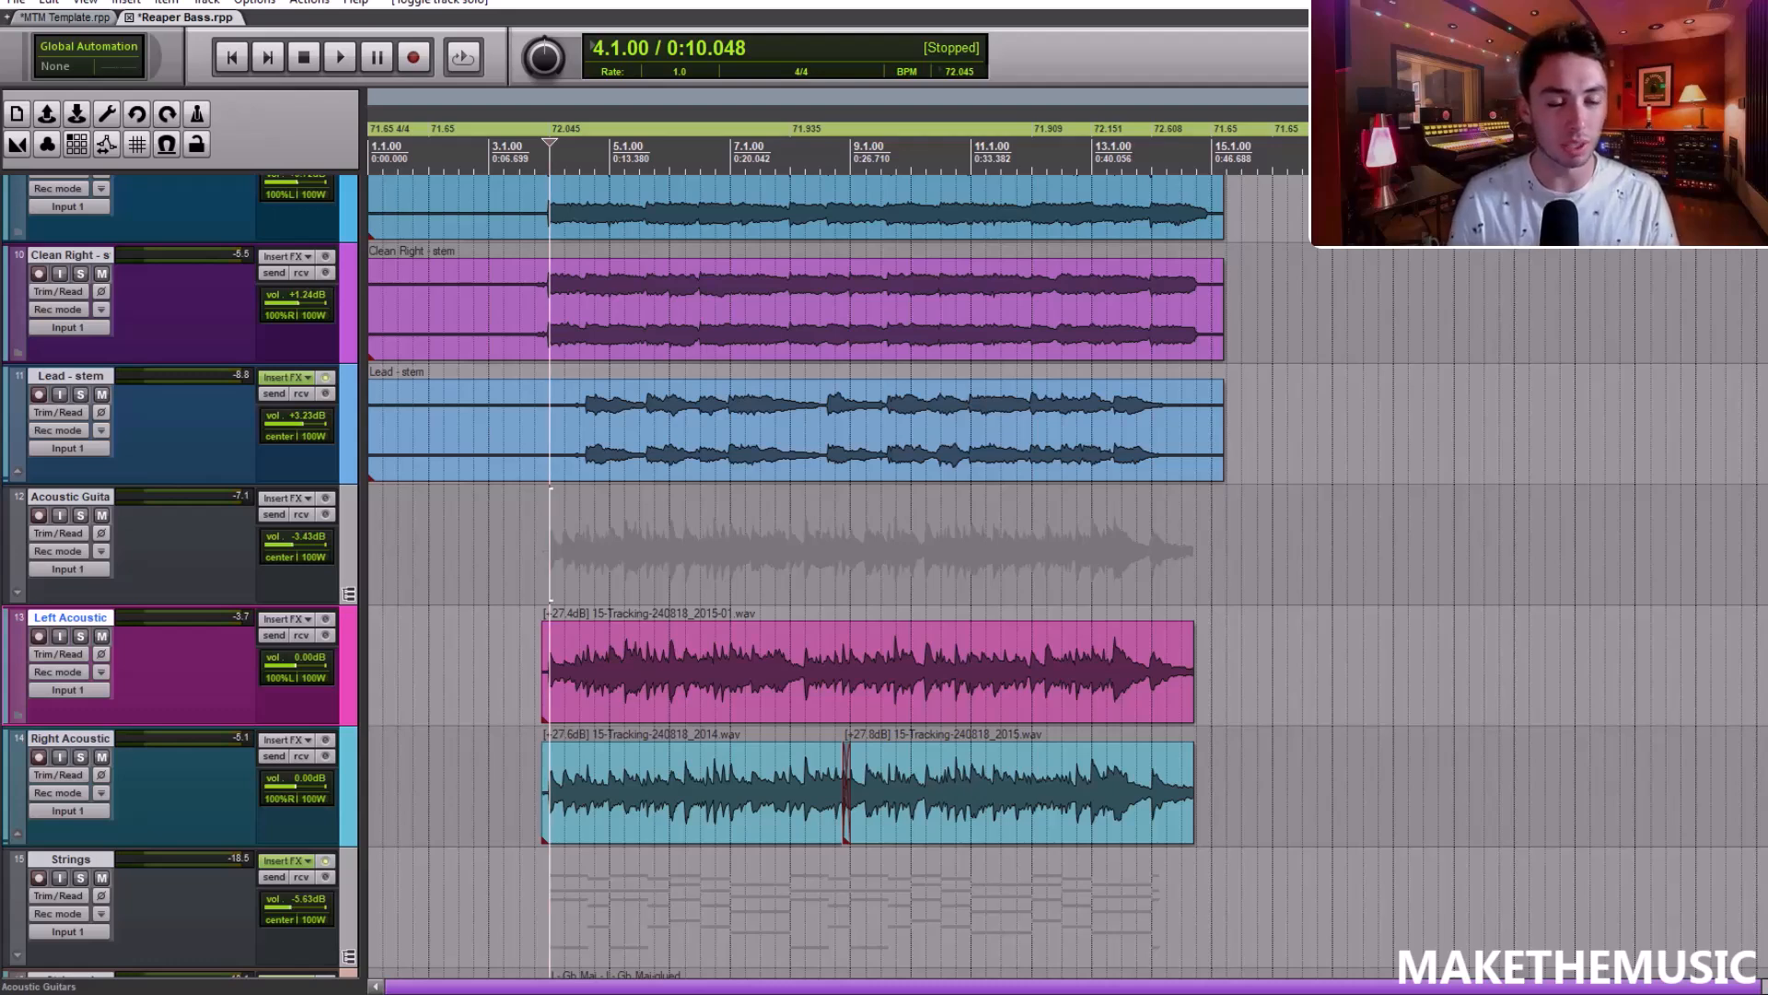
Solo the Acoustic Guitars folder and add ReaEQ to it
left_click(355, 529)
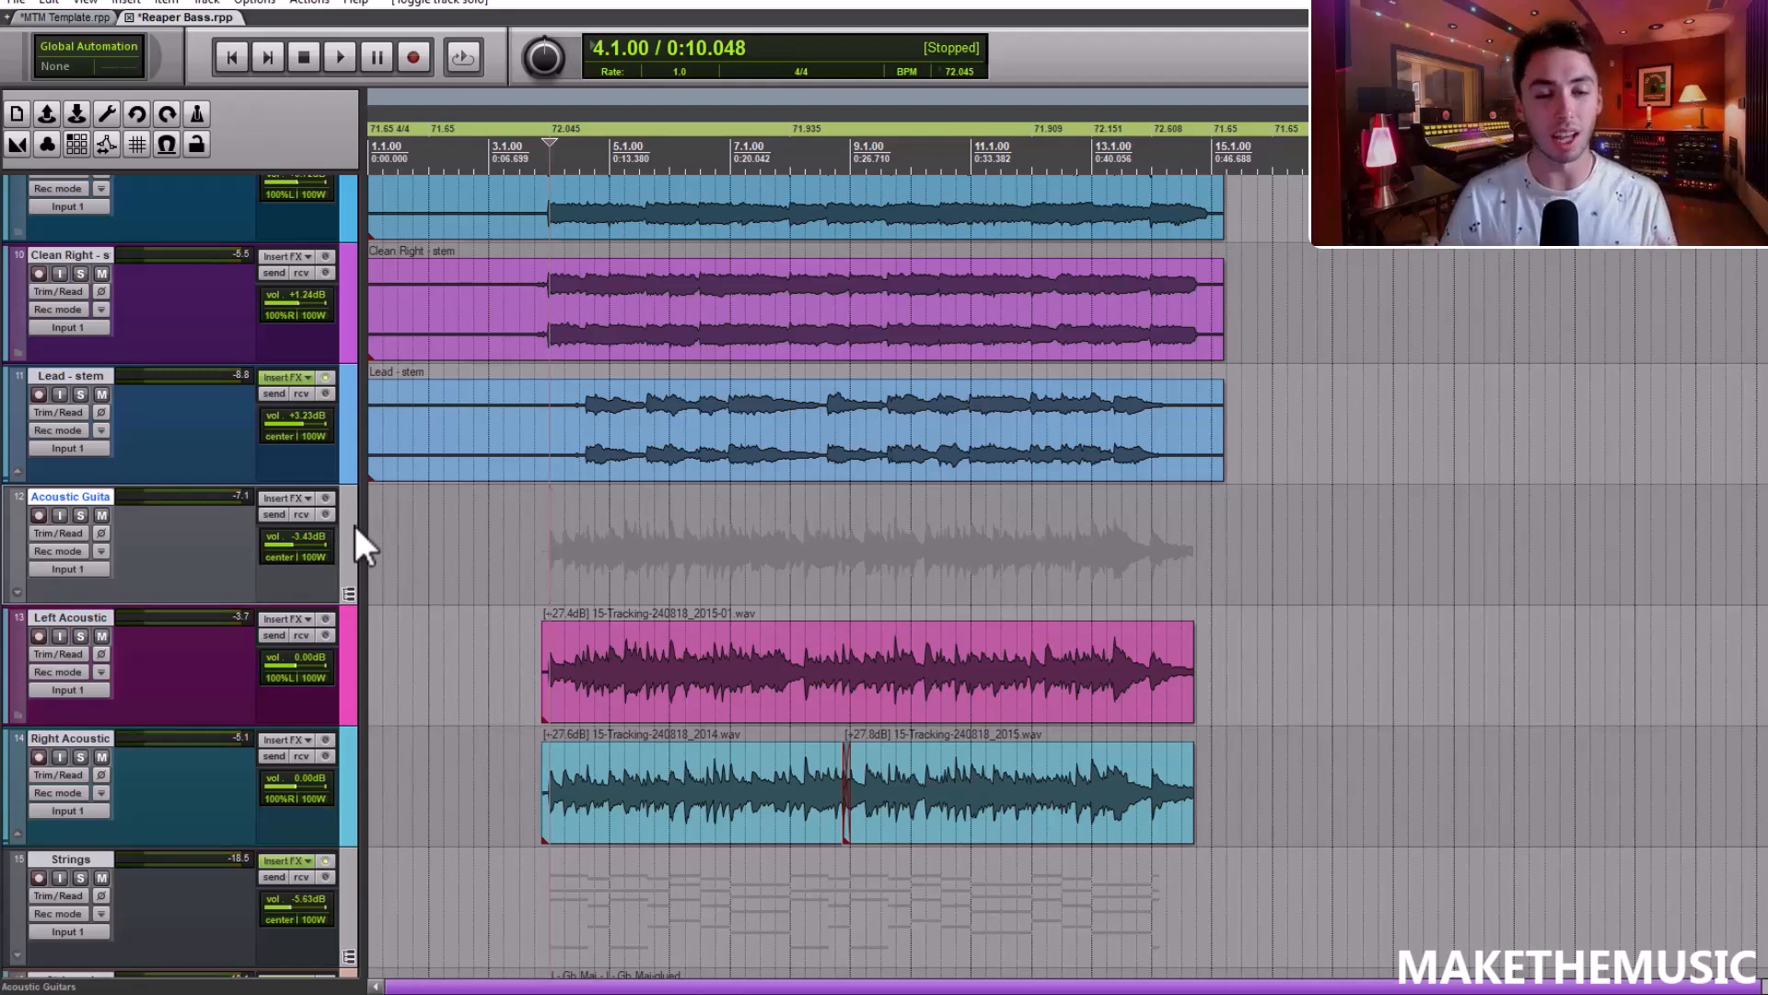
left_click(81, 515)
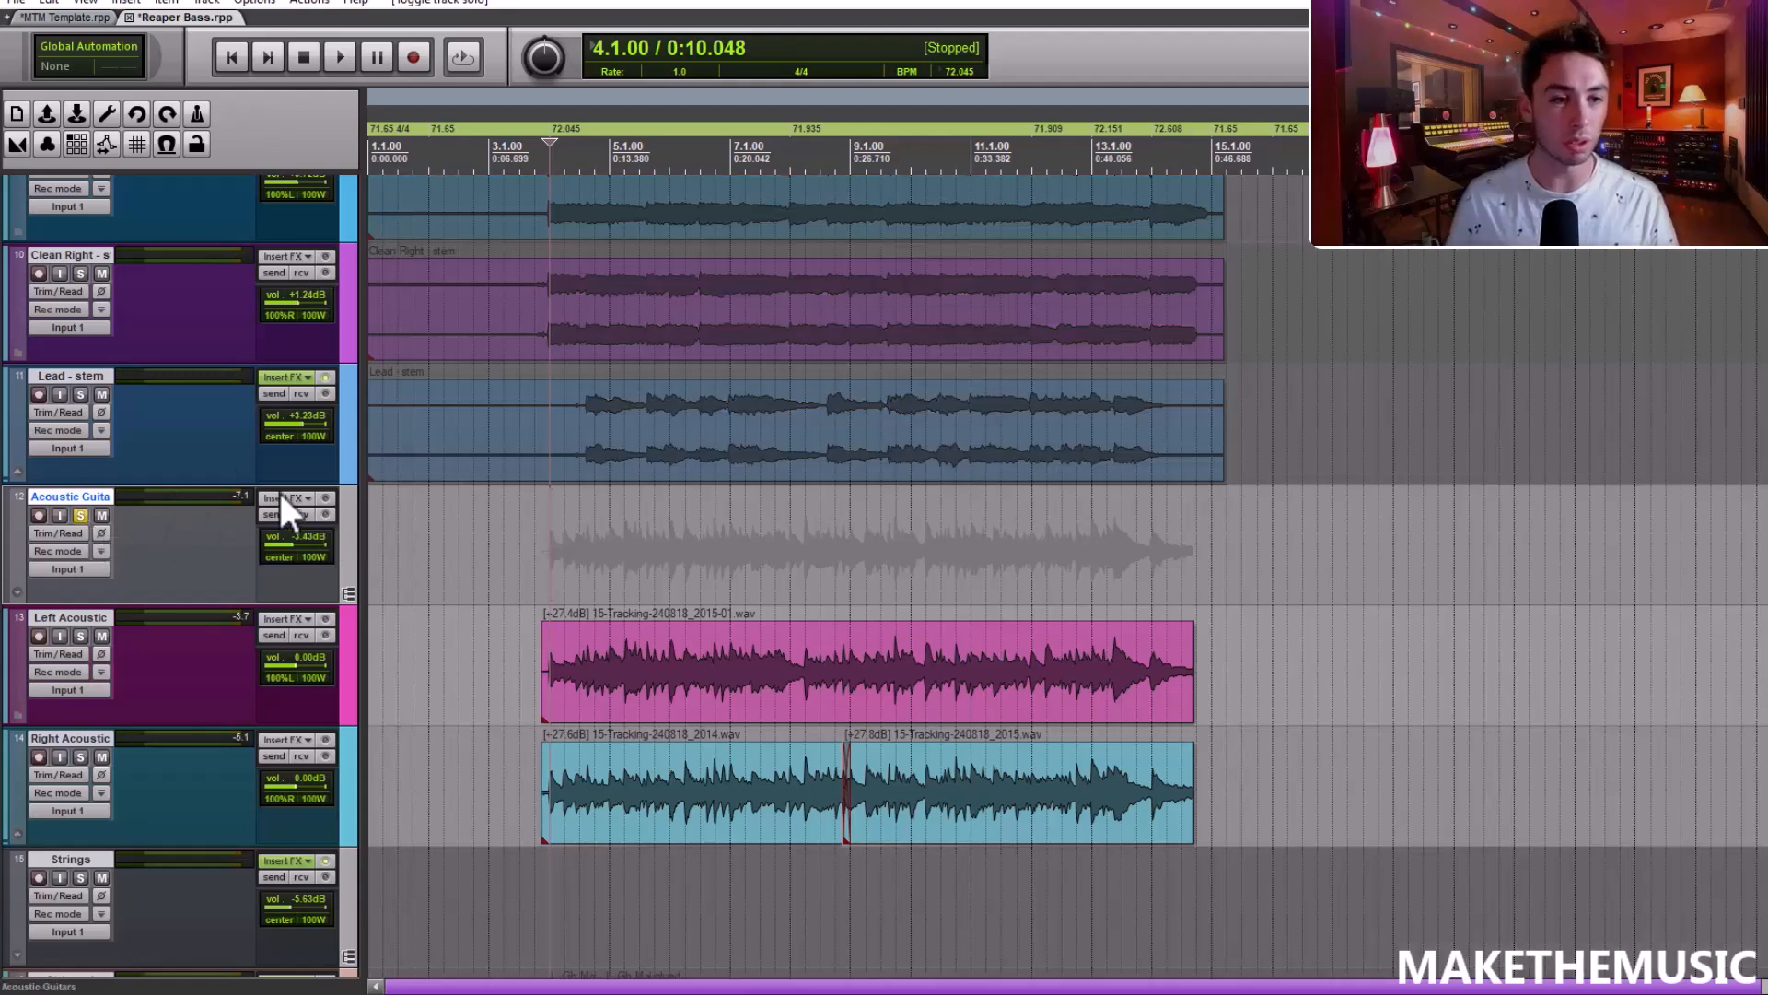
key("space")
key("space")
left_click(287, 497)
key("BackSpace")
double_click(755, 235)
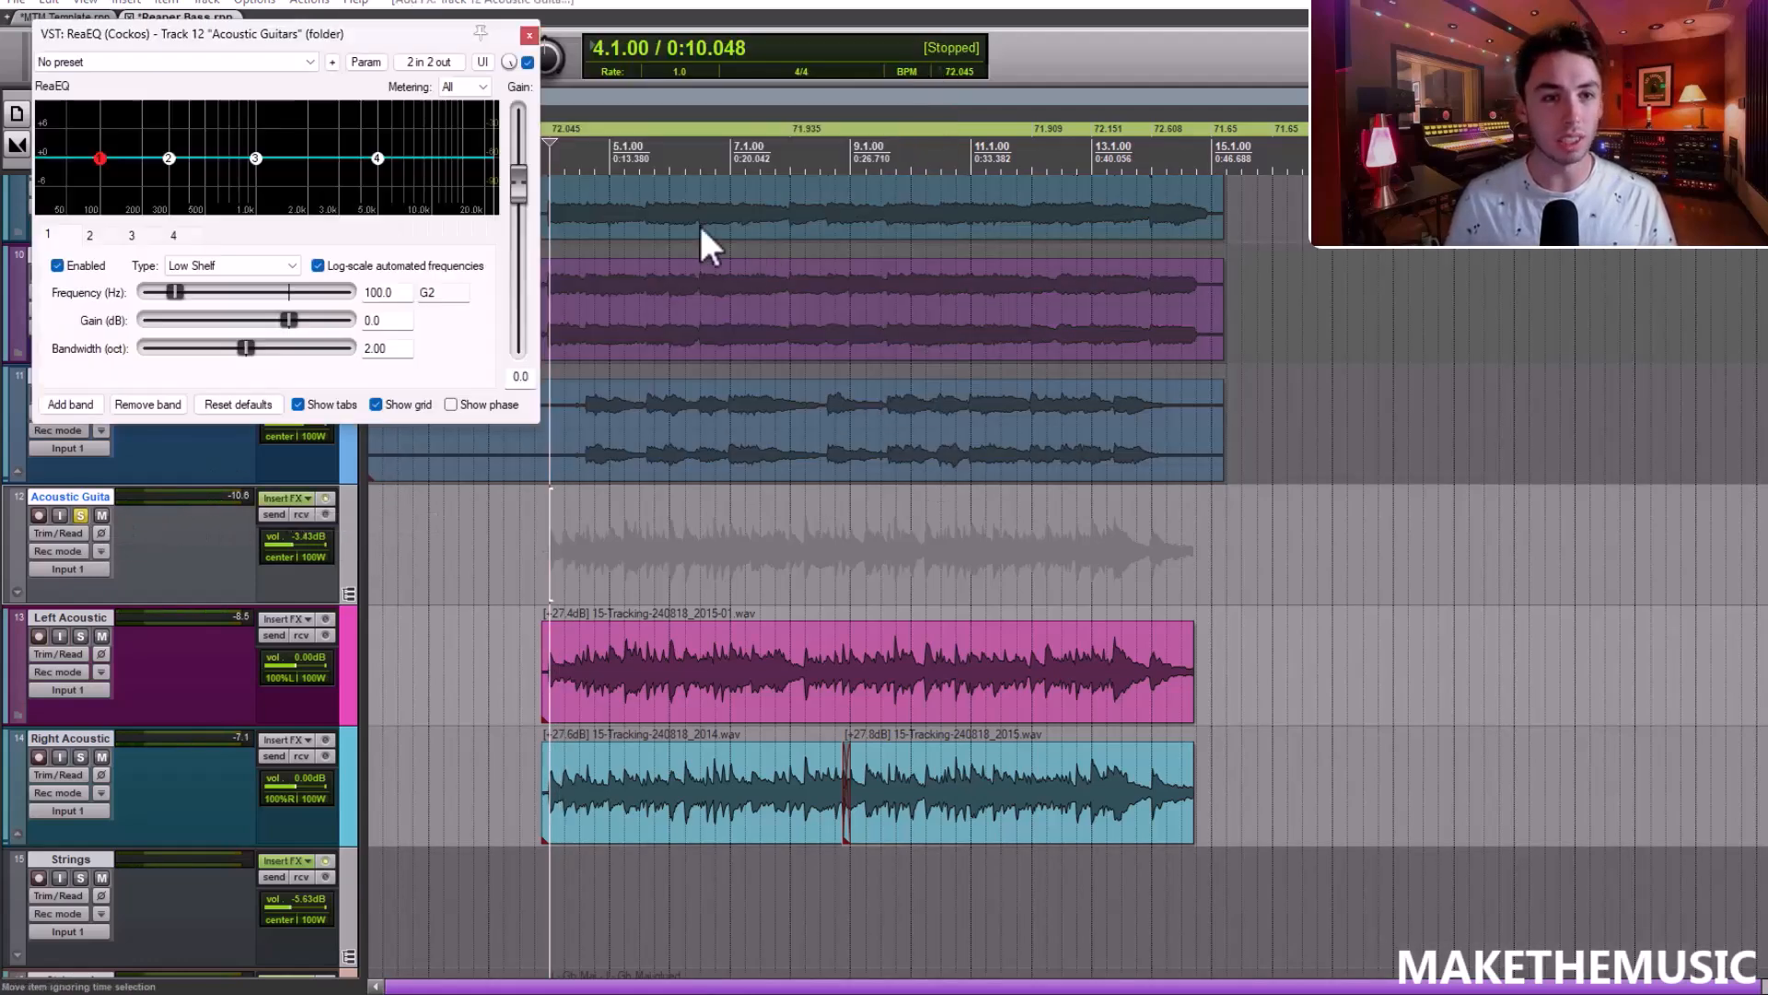
Change ReaEQ's band 1 to a high pass at 141.5 Hz during playback, with the plug-in window moved and enlarged
right_click(109, 166)
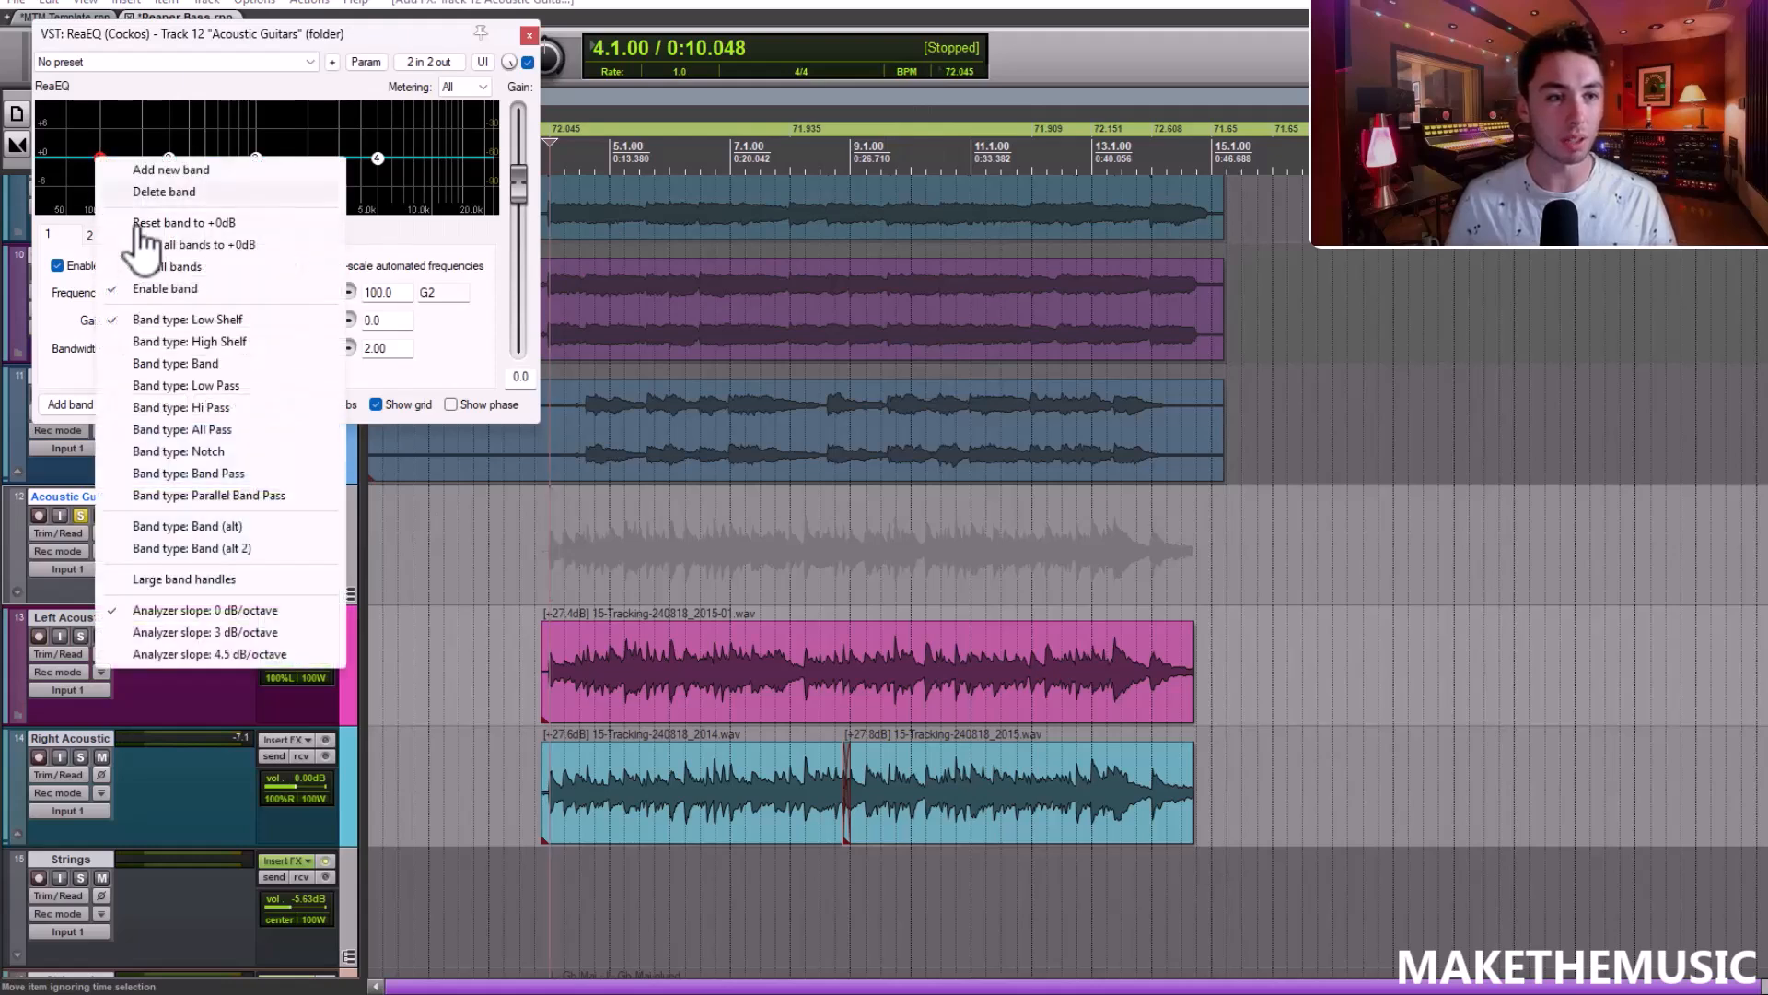
left_click(208, 412)
left_click_drag(247, 32, 685, 211)
key("space")
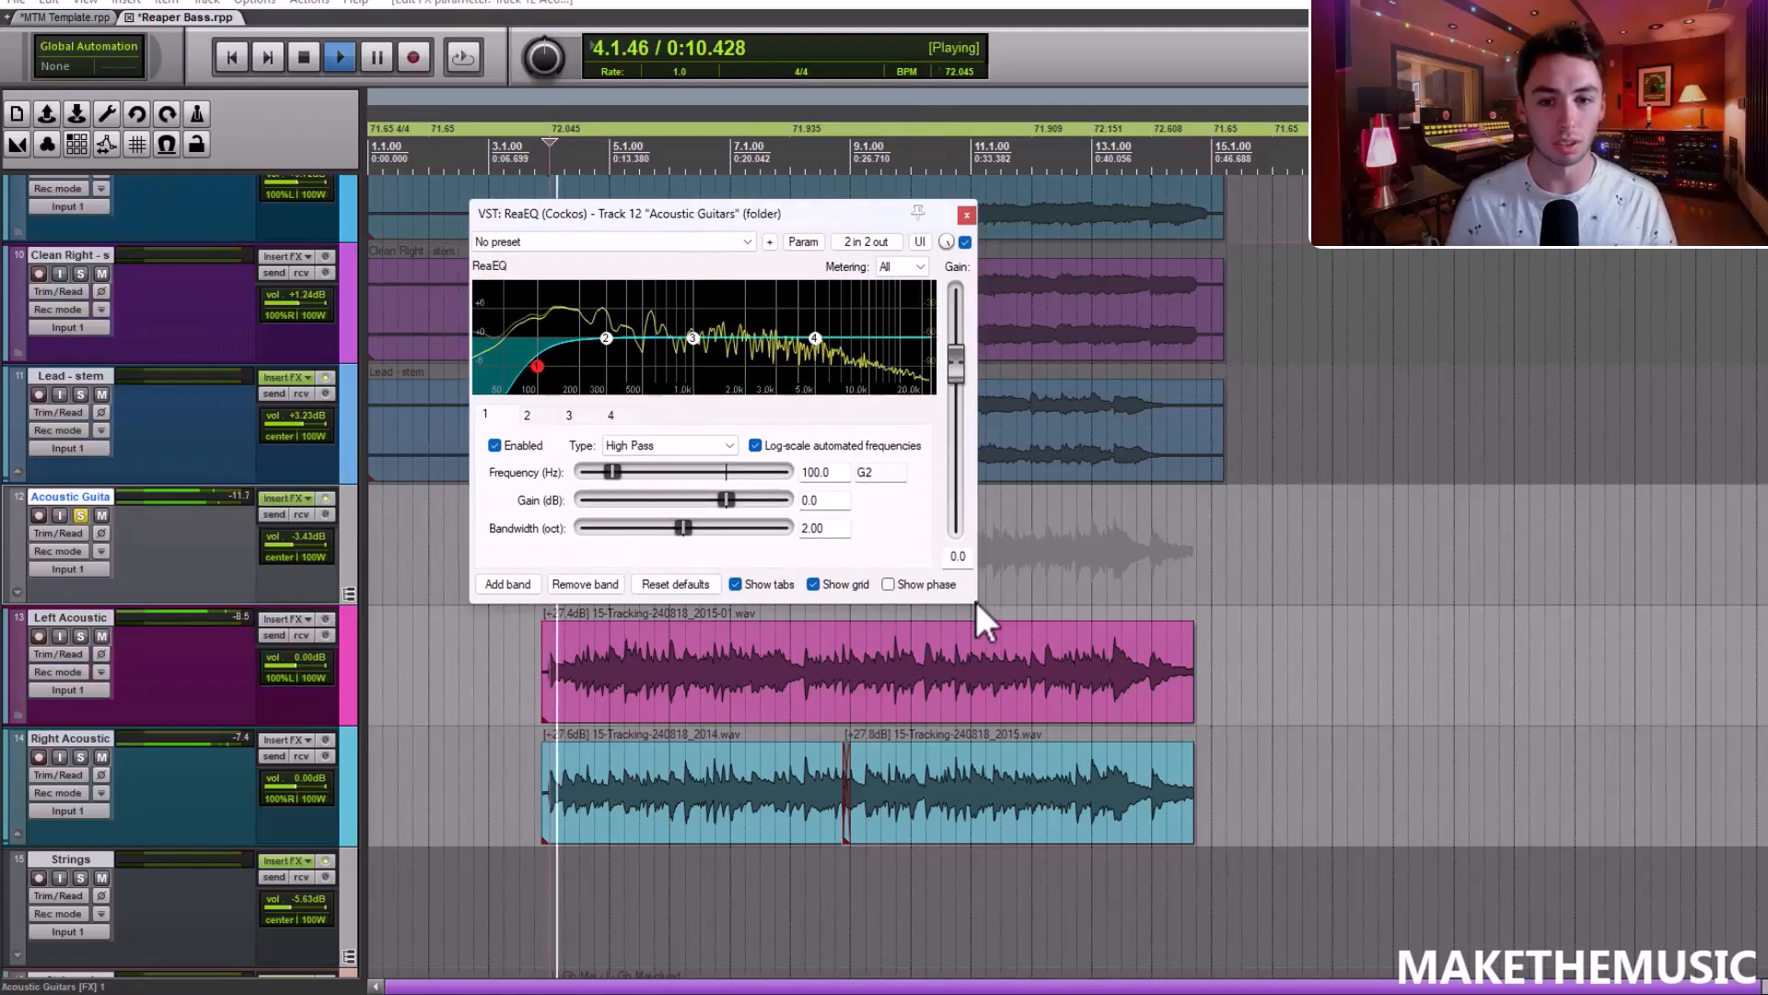
left_click_drag(978, 604, 1283, 669)
left_click_drag(577, 431, 614, 425)
key("space")
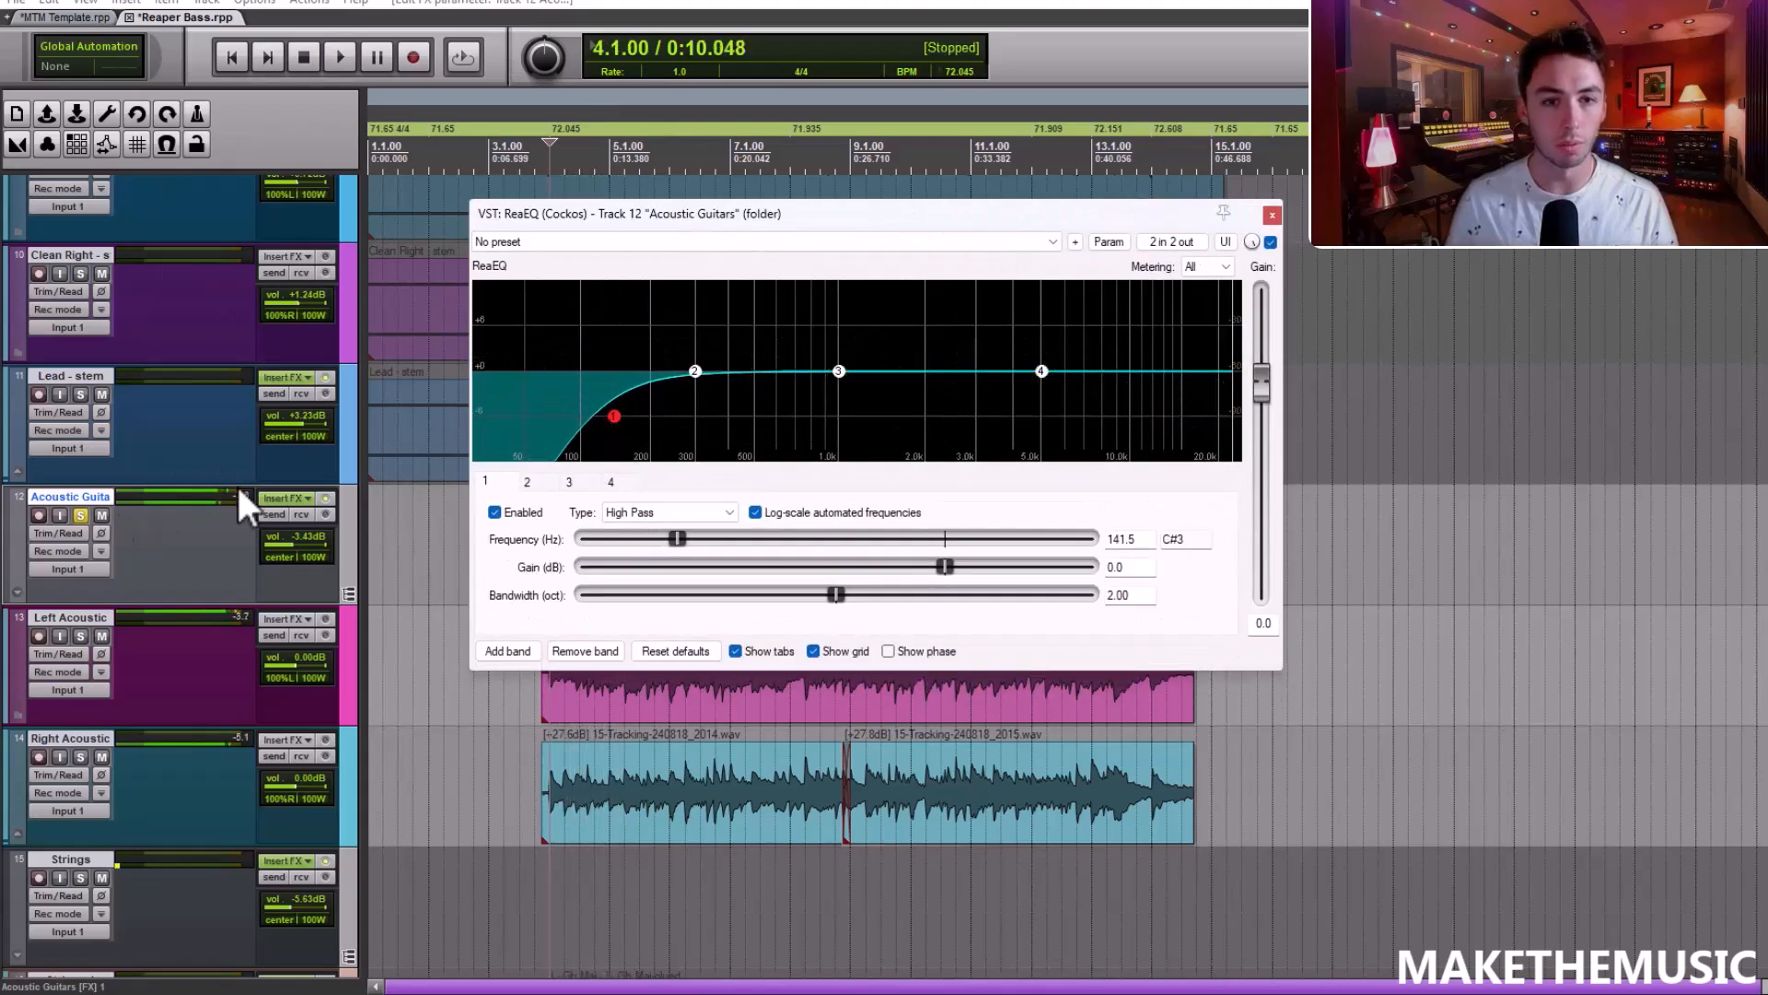
Add a narrow band 5 with 12 dB gain and 0.20 oct bandwidth, sweeping it to 301 Hz during playback
double_click(755, 371)
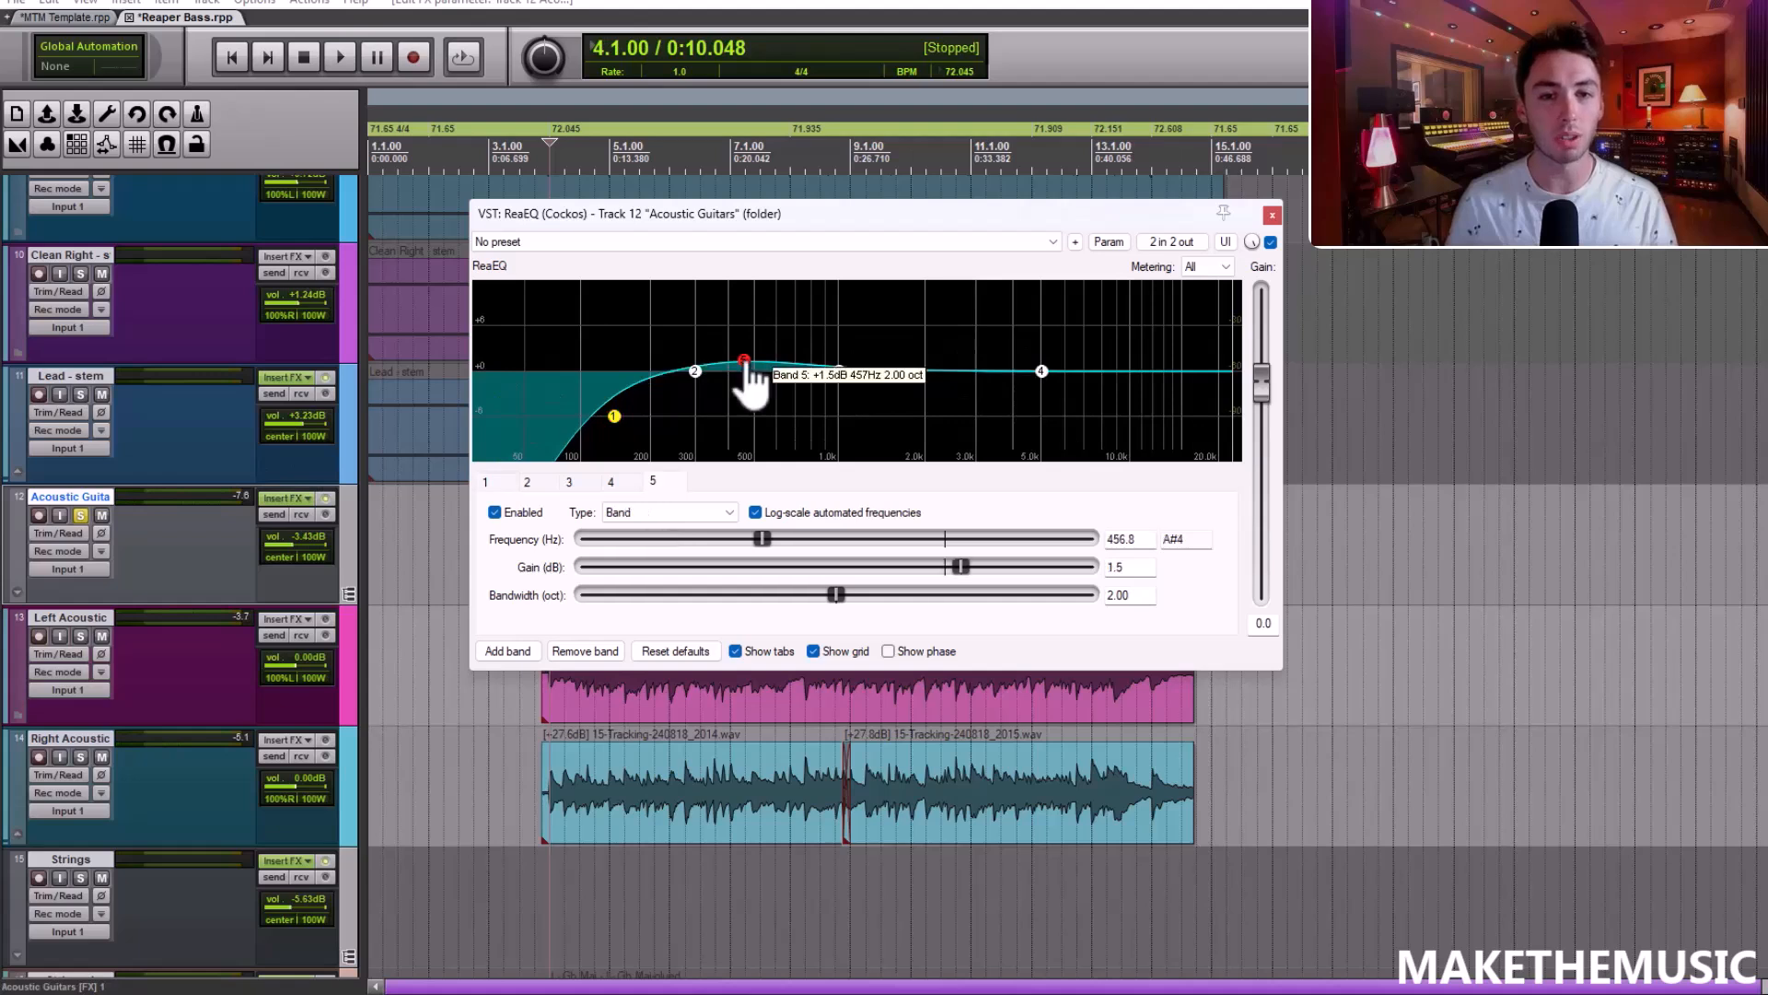
left_click_drag(755, 371, 756, 288)
scroll(756, 290, "down", 10)
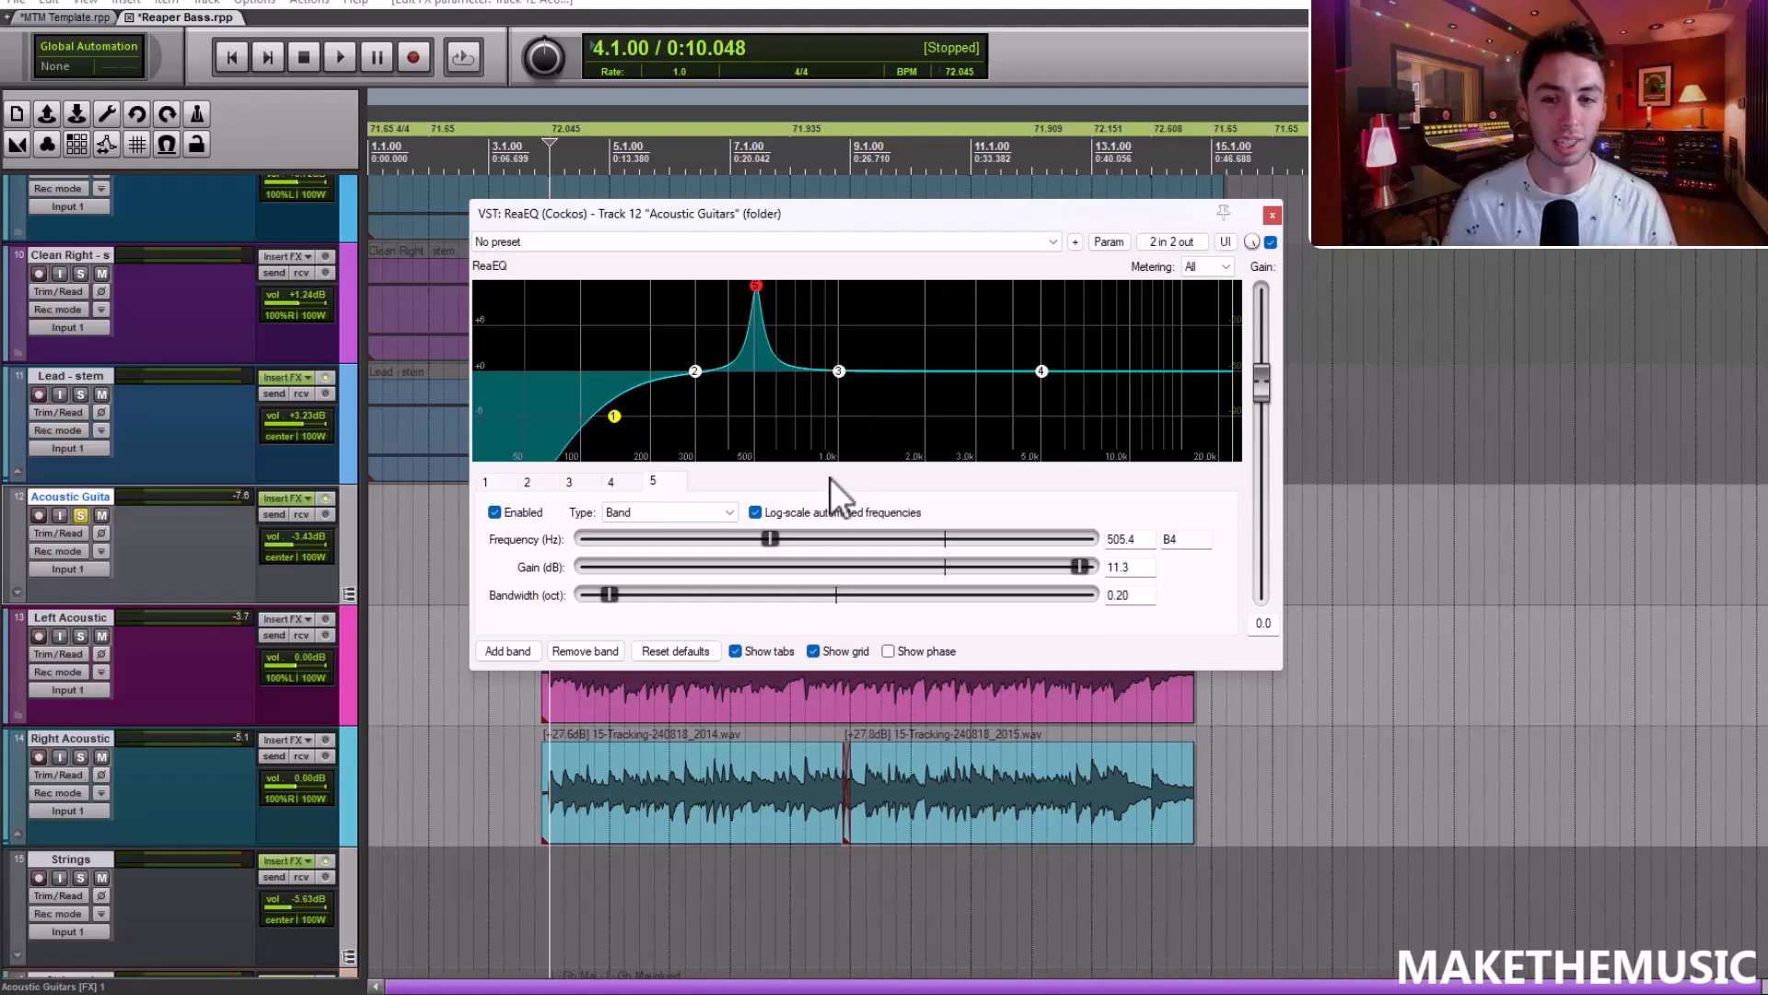
key("space")
mouse_move(774, 550)
left_mouse_down()
mouse_move(799, 545)
mouse_move(757, 532)
left_mouse_up()
left_click_drag(1076, 566, 1098, 567)
left_click_drag(755, 539, 727, 536)
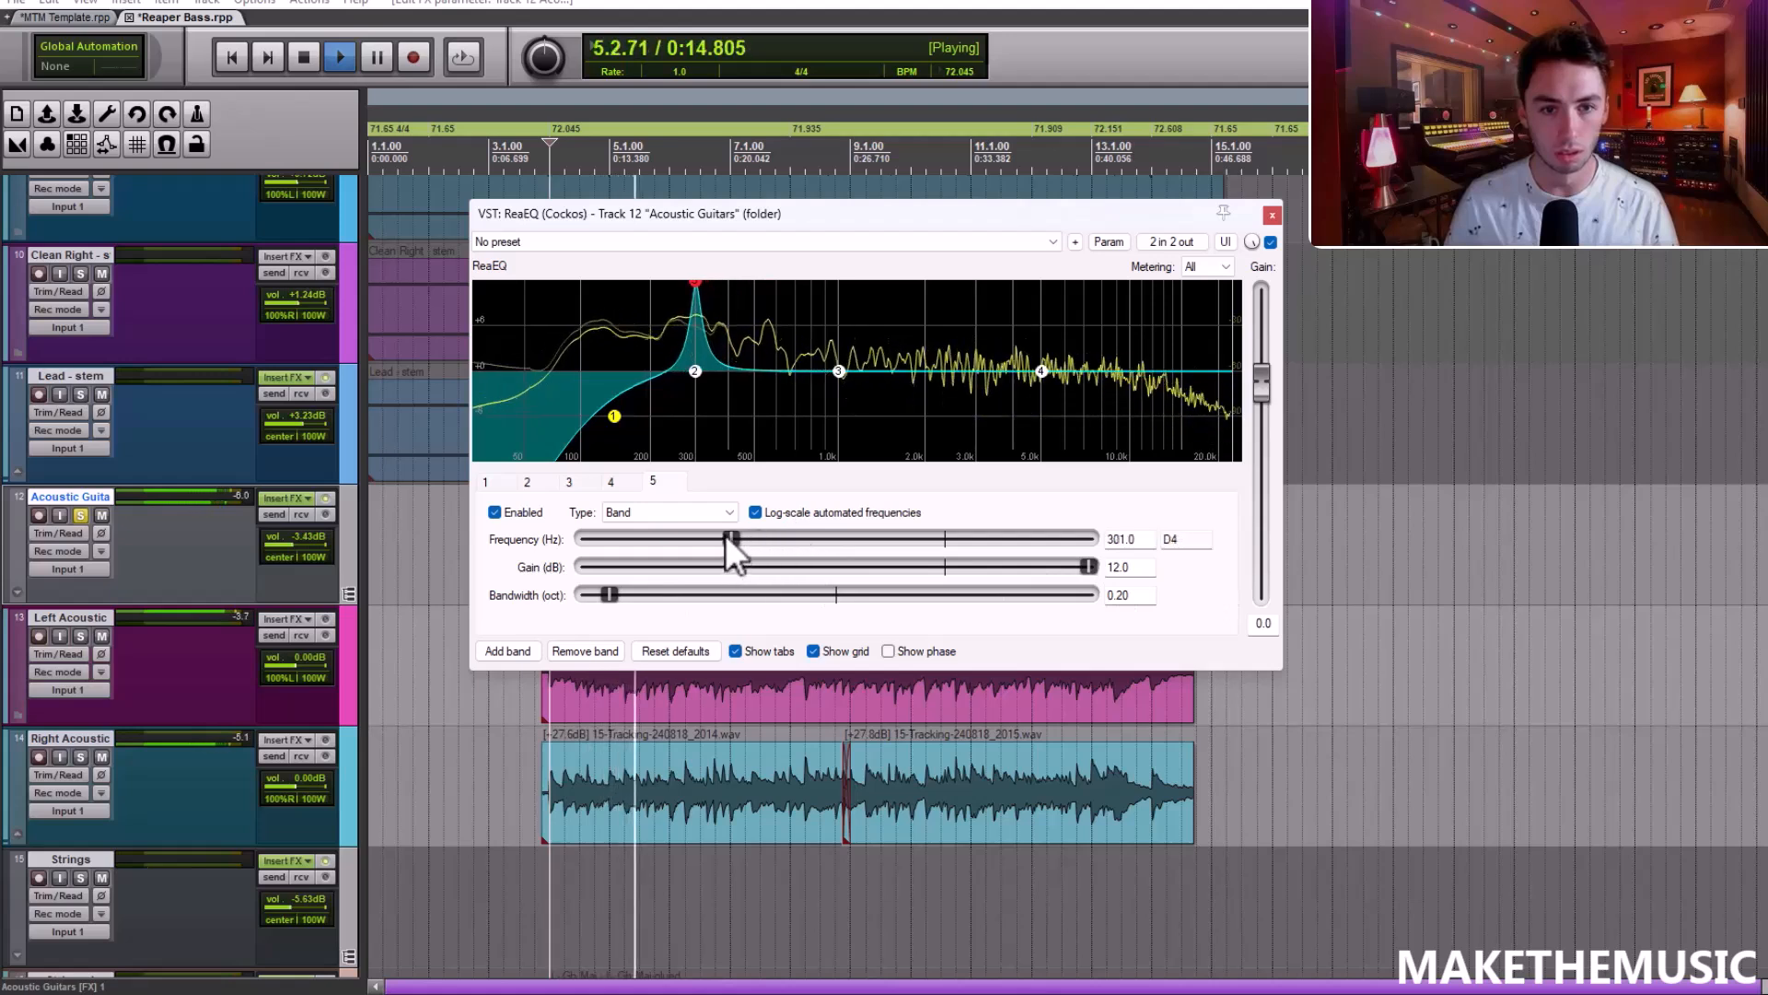
key("space")
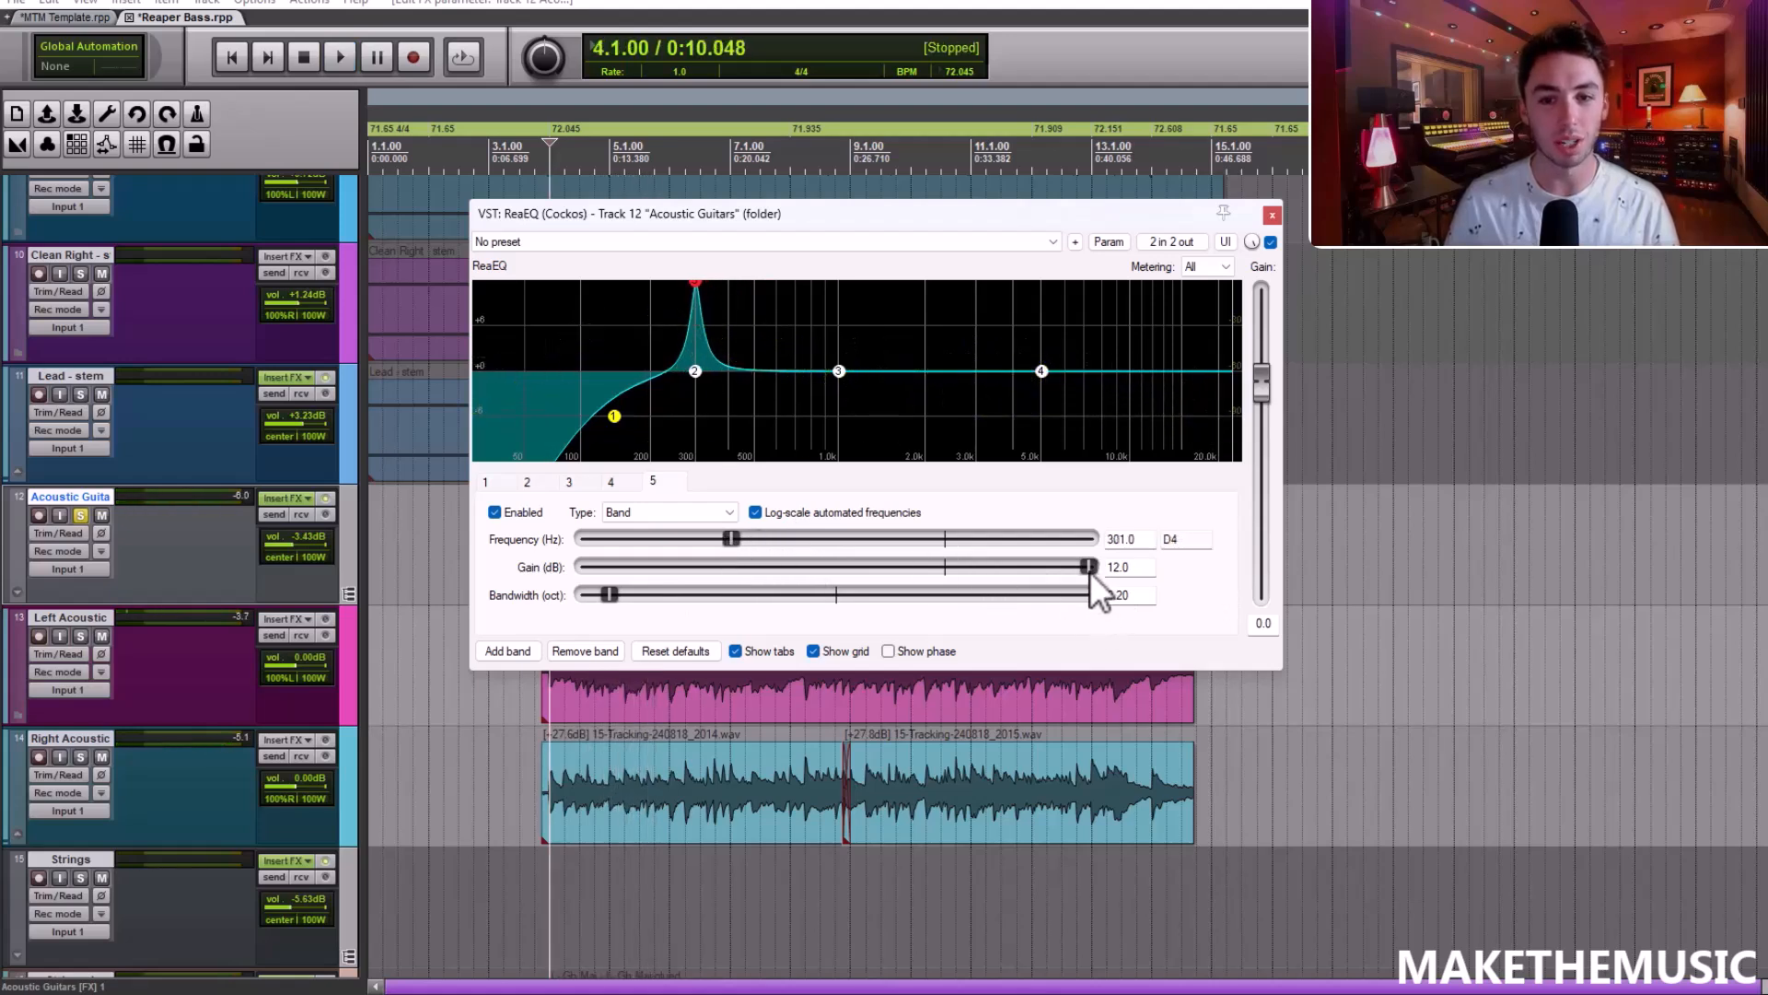
Turn band 5 into a -6.0 dB cut with a 0.16 oct bandwidth during playback
left_click_drag(877, 549, 889, 558)
key("space")
left_click_drag(615, 595, 610, 597)
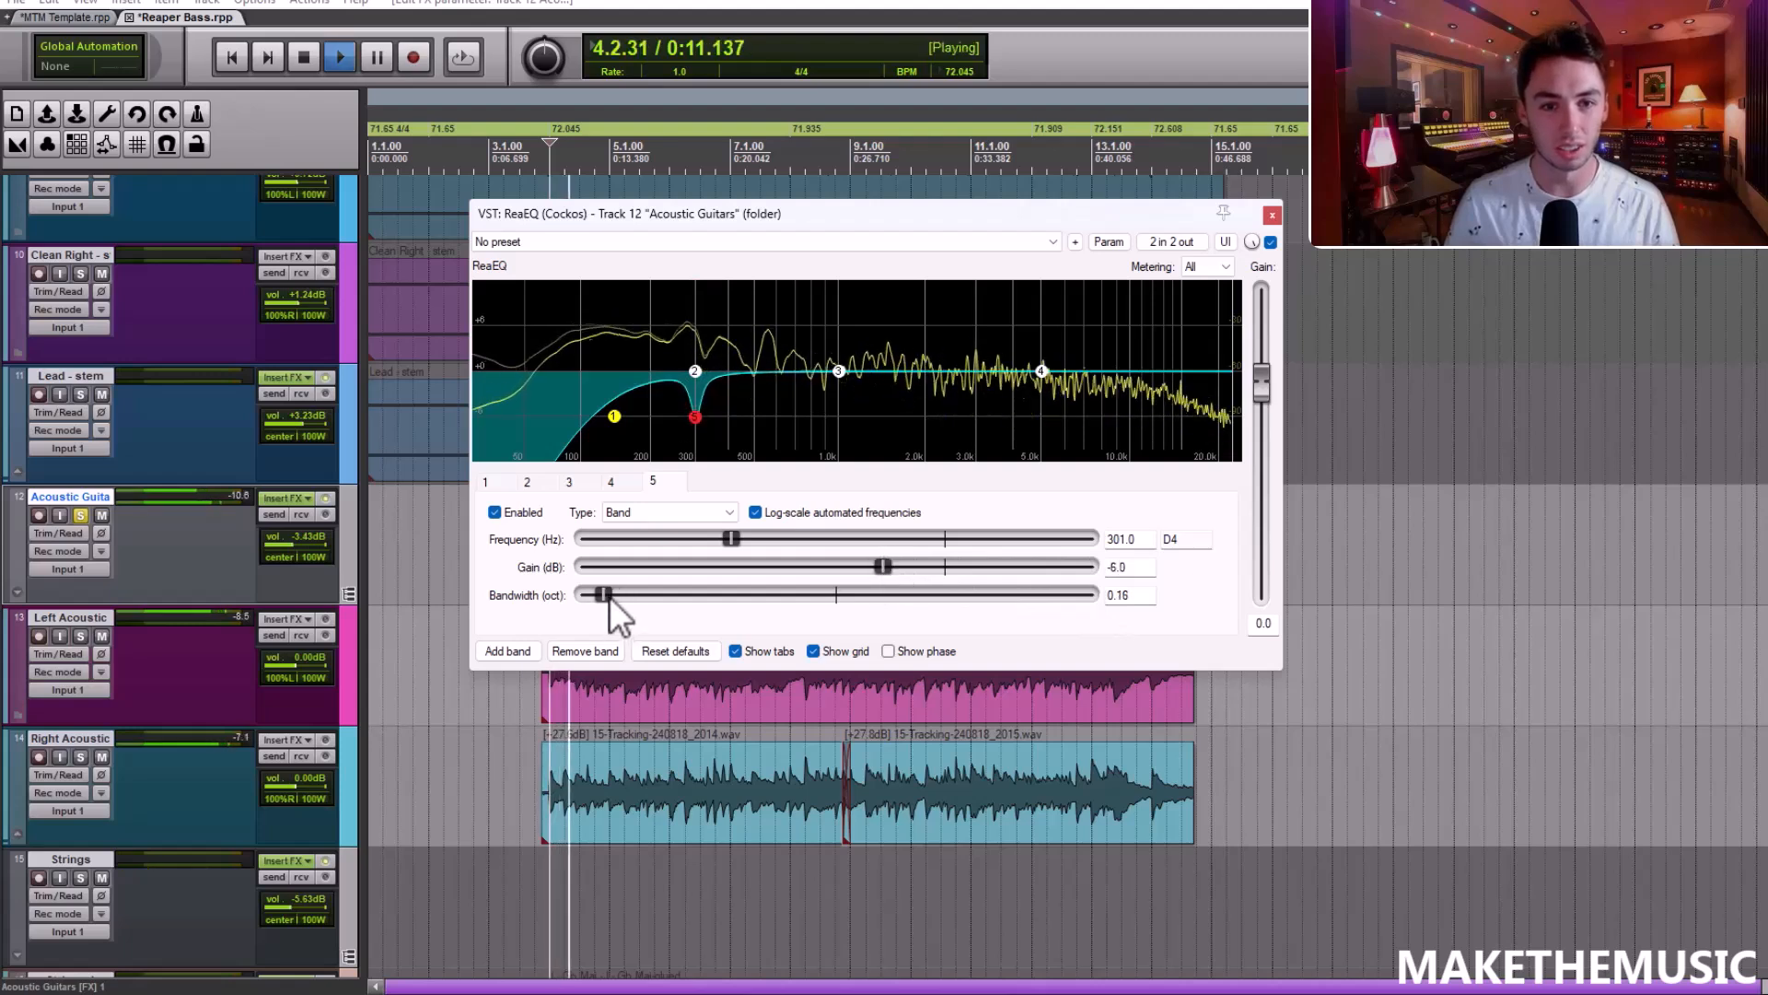
key("space")
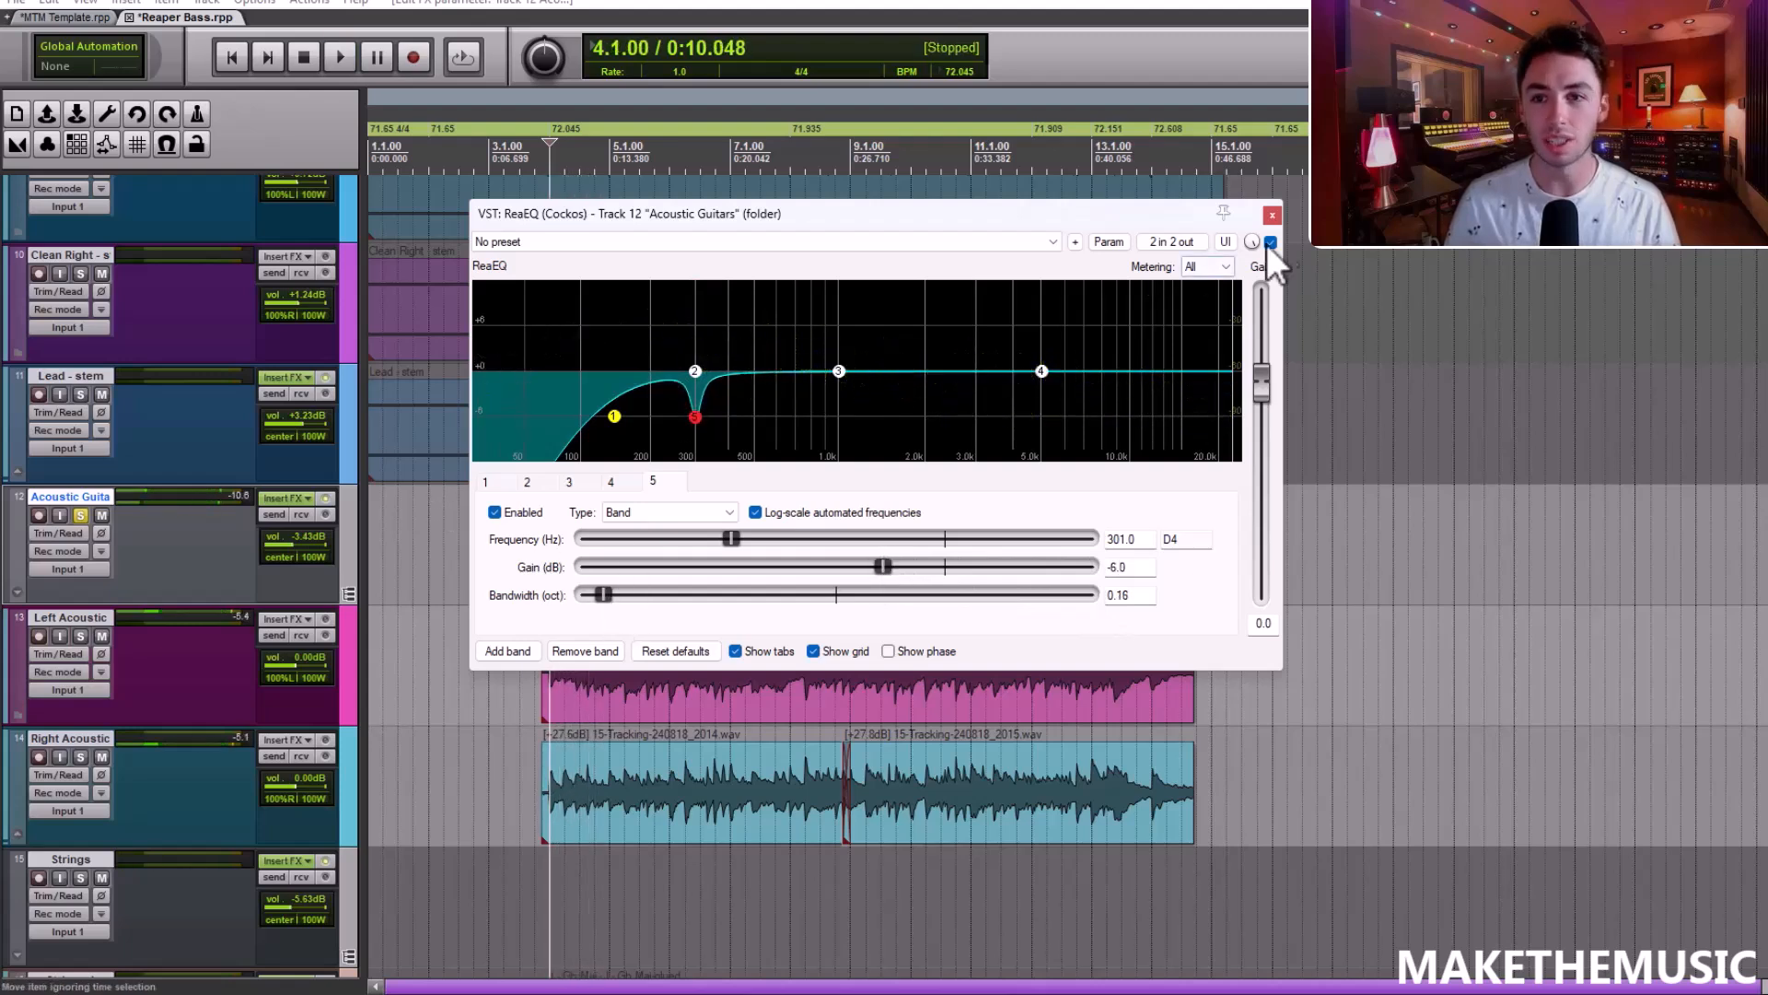
Compare the acoustic guitars with ReaEQ bypassed and enabled from 4.1.00
left_click(1270, 243)
key("space")
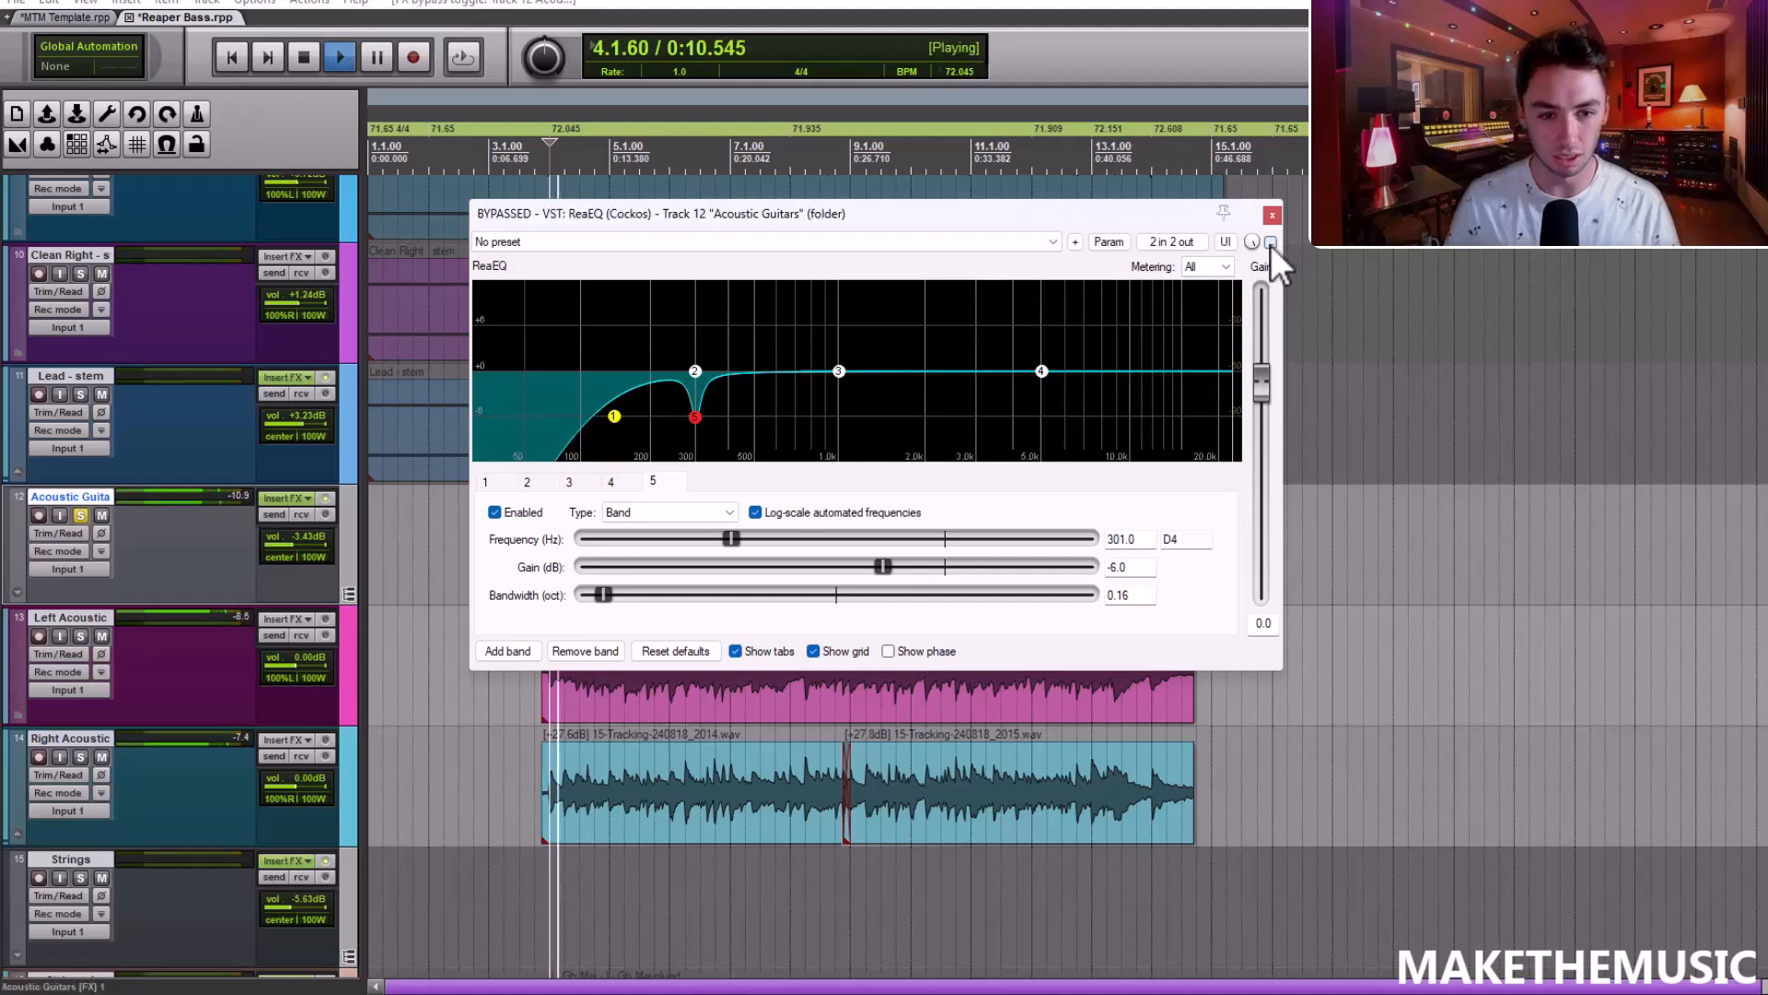
left_click(1270, 244)
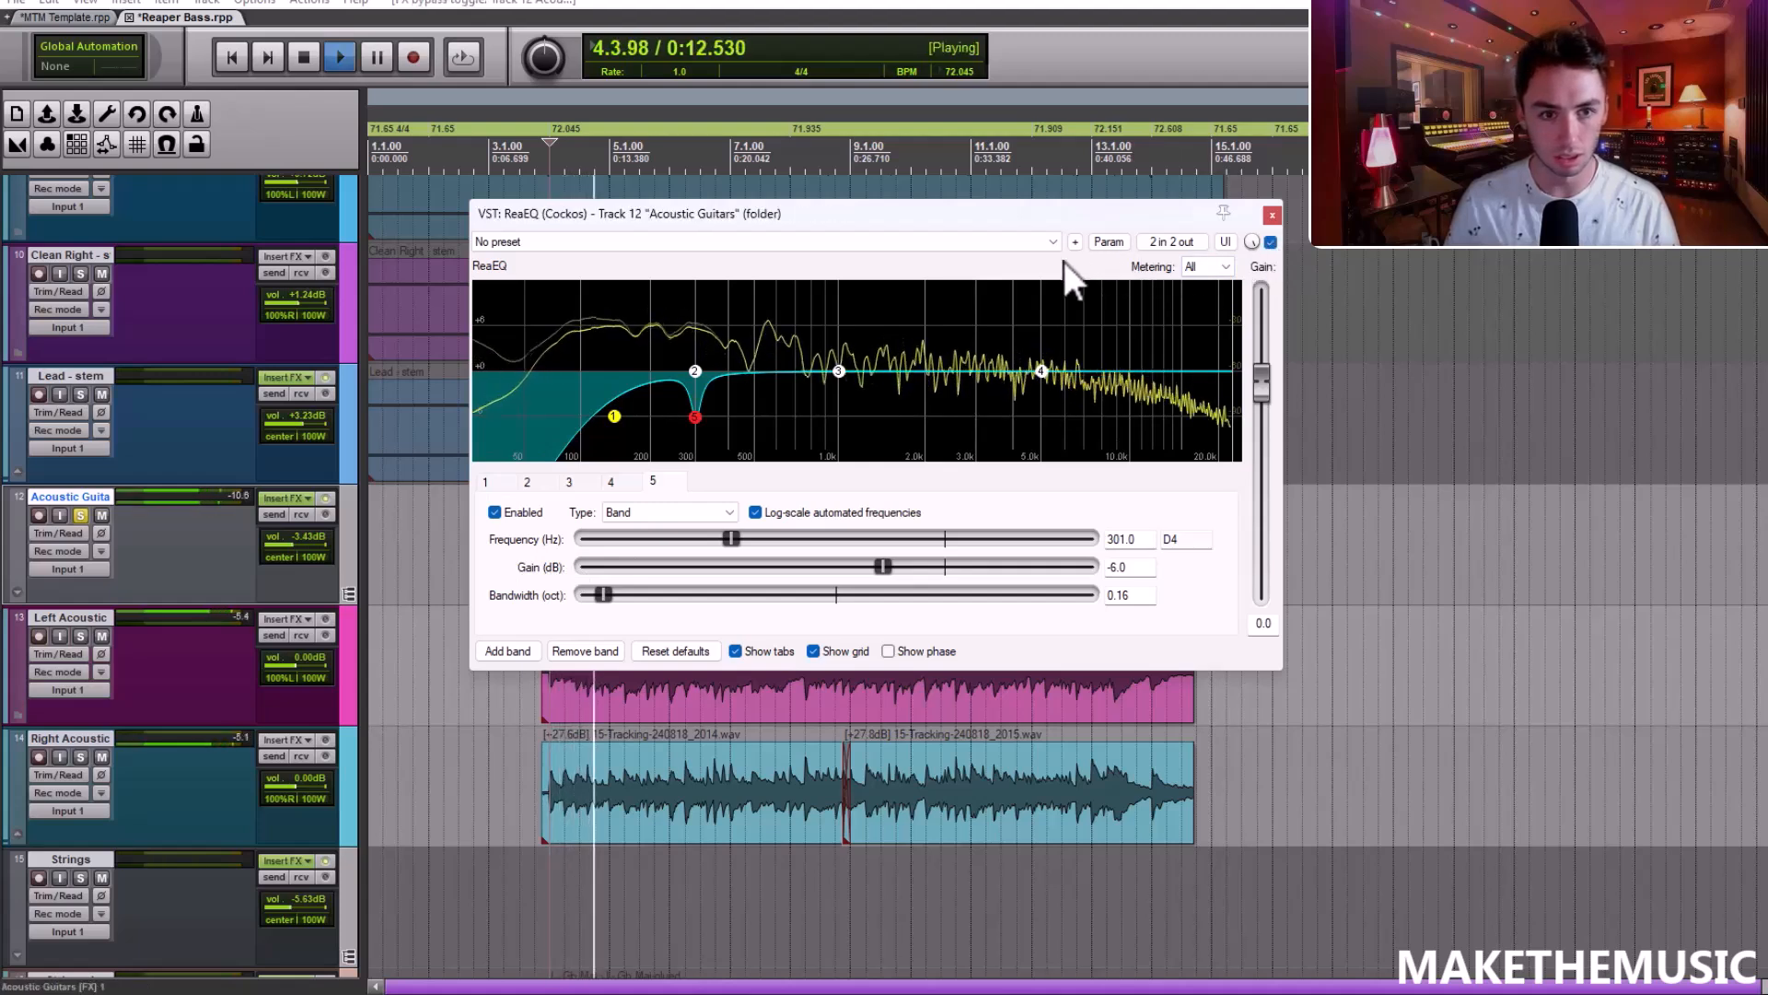
key("space")
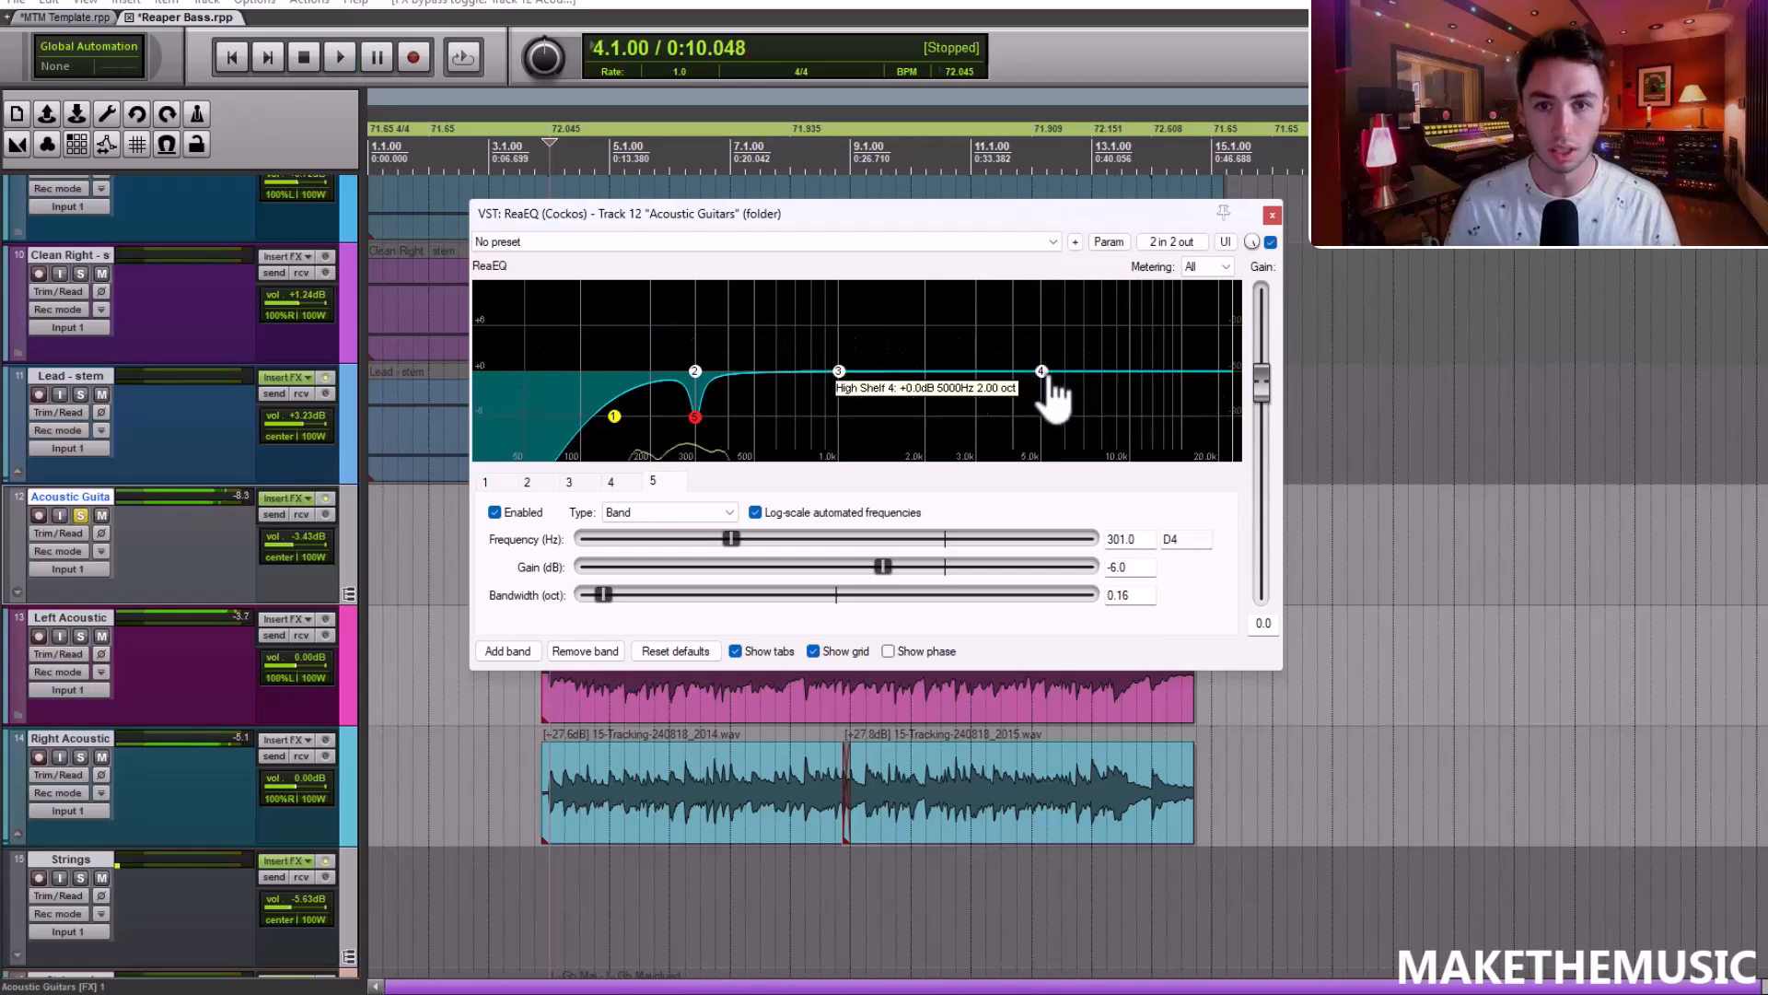
Raise the high shelf band 4 to +4.1 dB at about 5039 Hz and audition it
left_click(1043, 369)
left_click_drag(1049, 372, 1051, 349)
key("space")
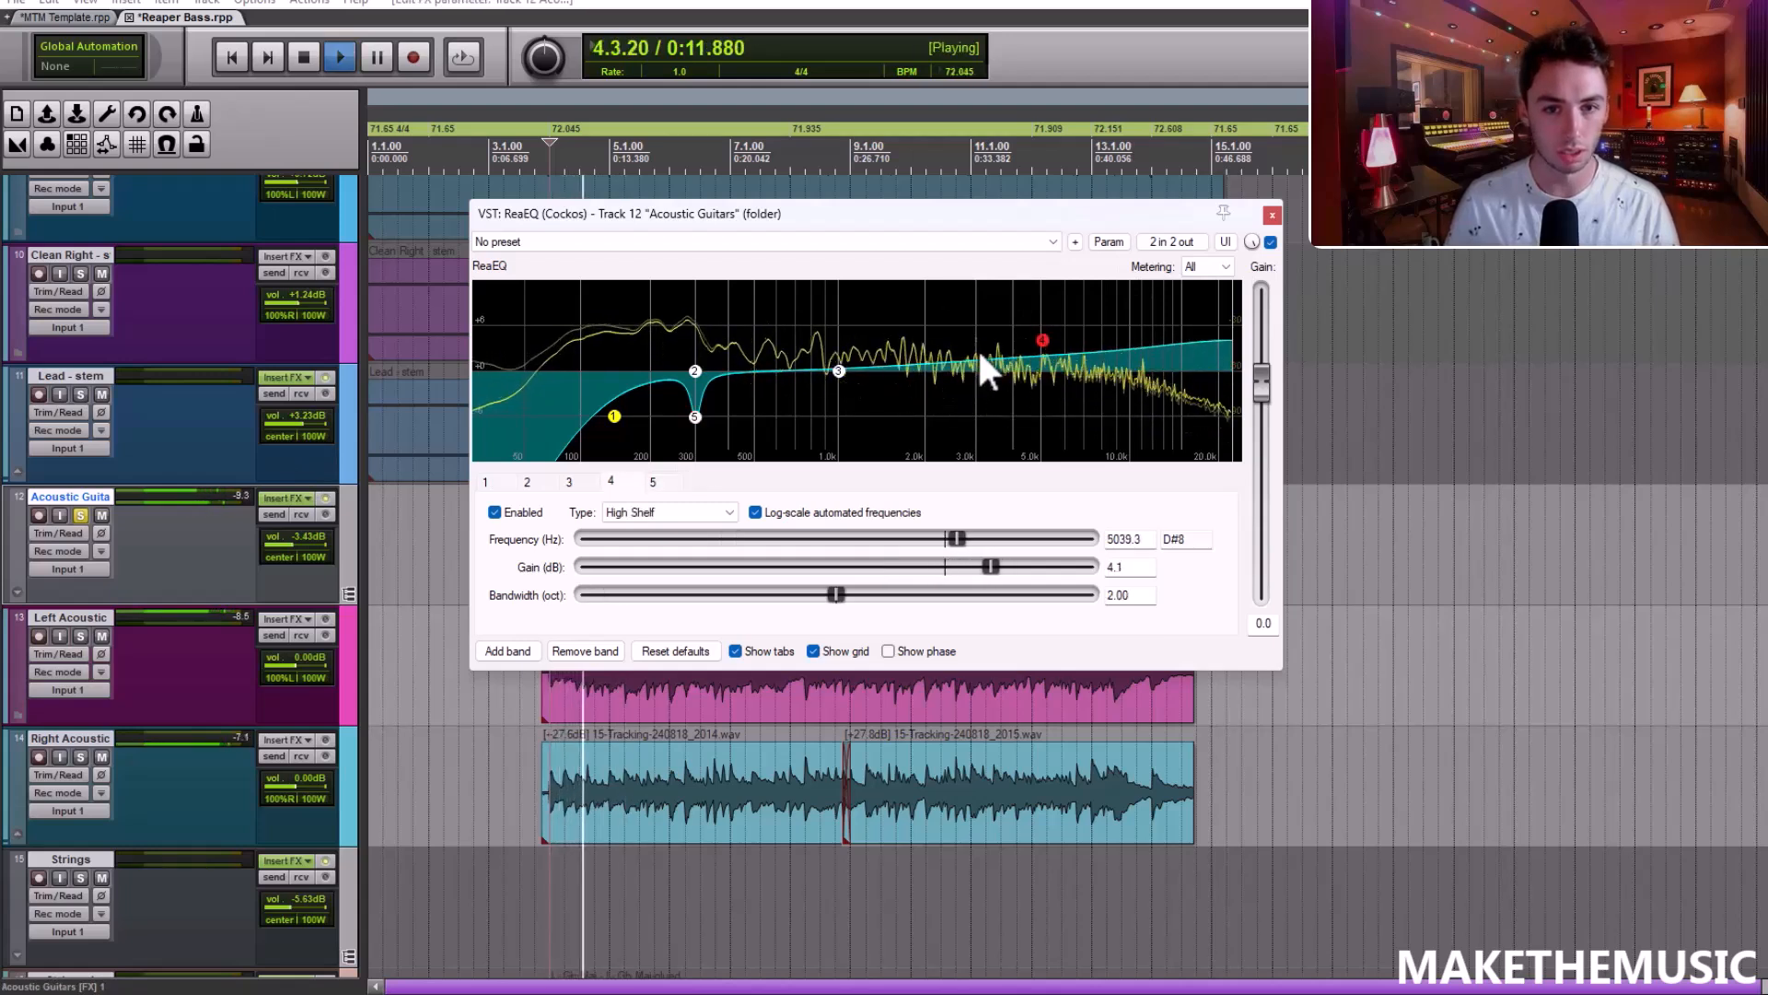
key("space")
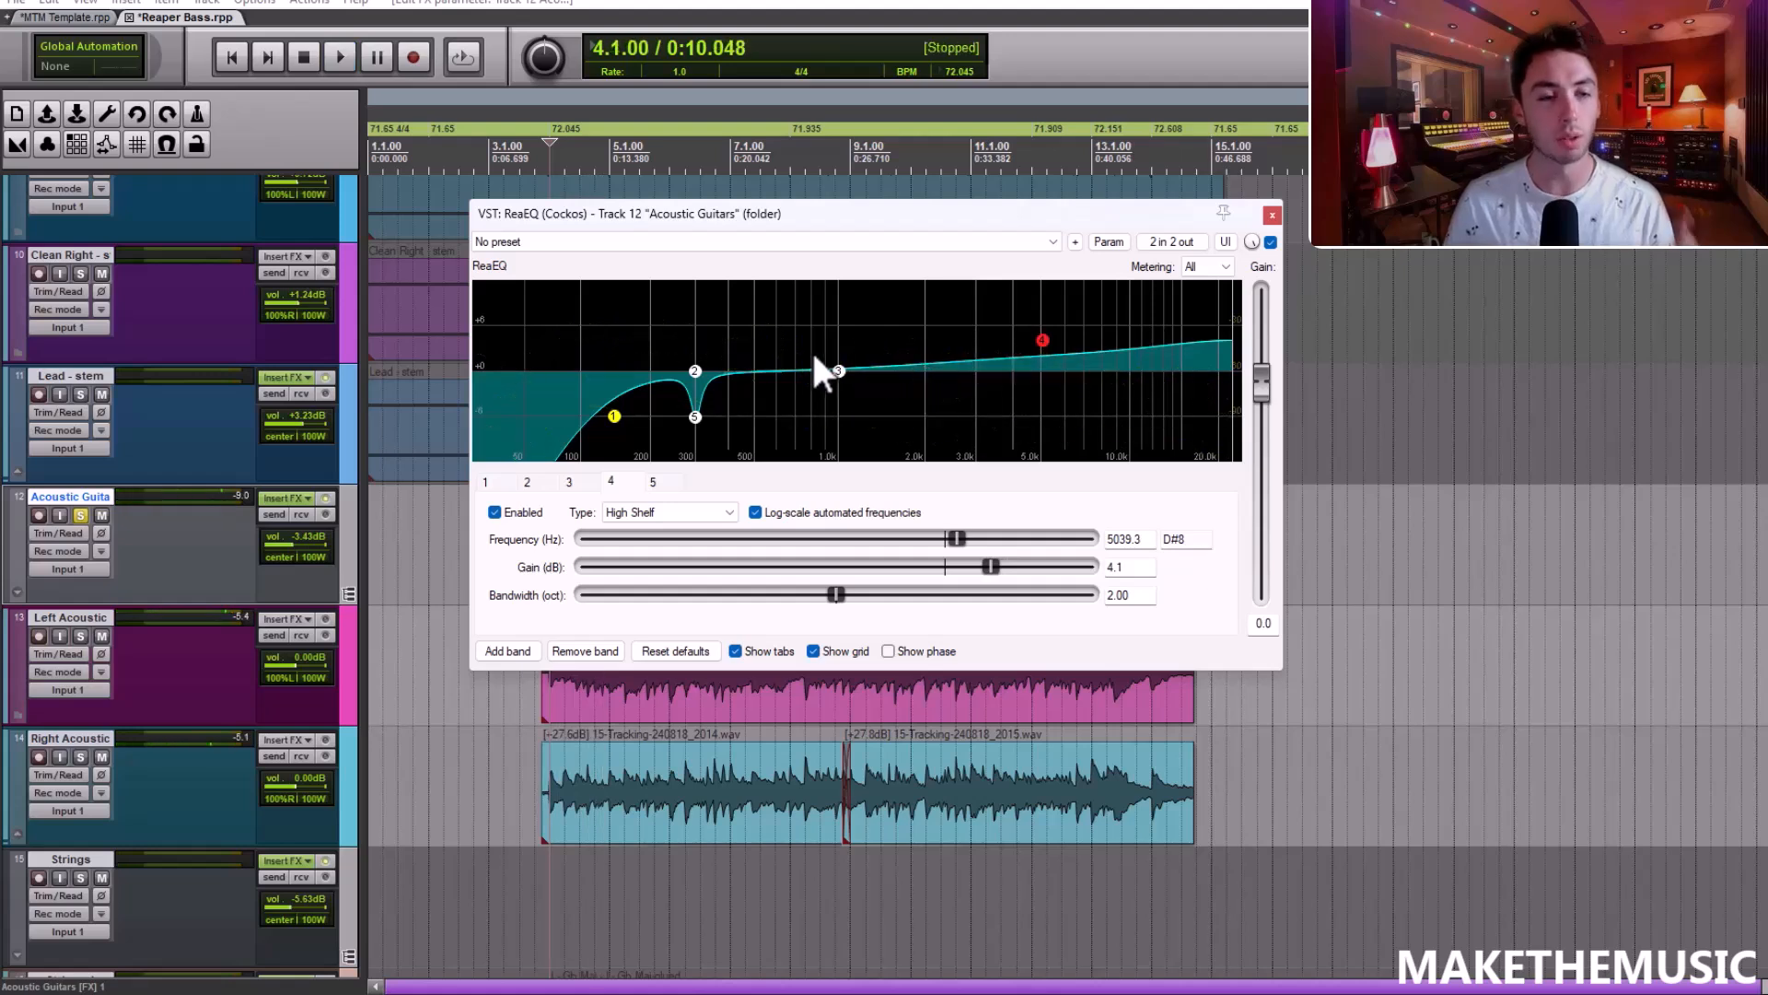
Add band 6 as a narrow -6.2 dB cut at 727.8 Hz with a 0.15 oct bandwidth while listening
double_click(792, 330)
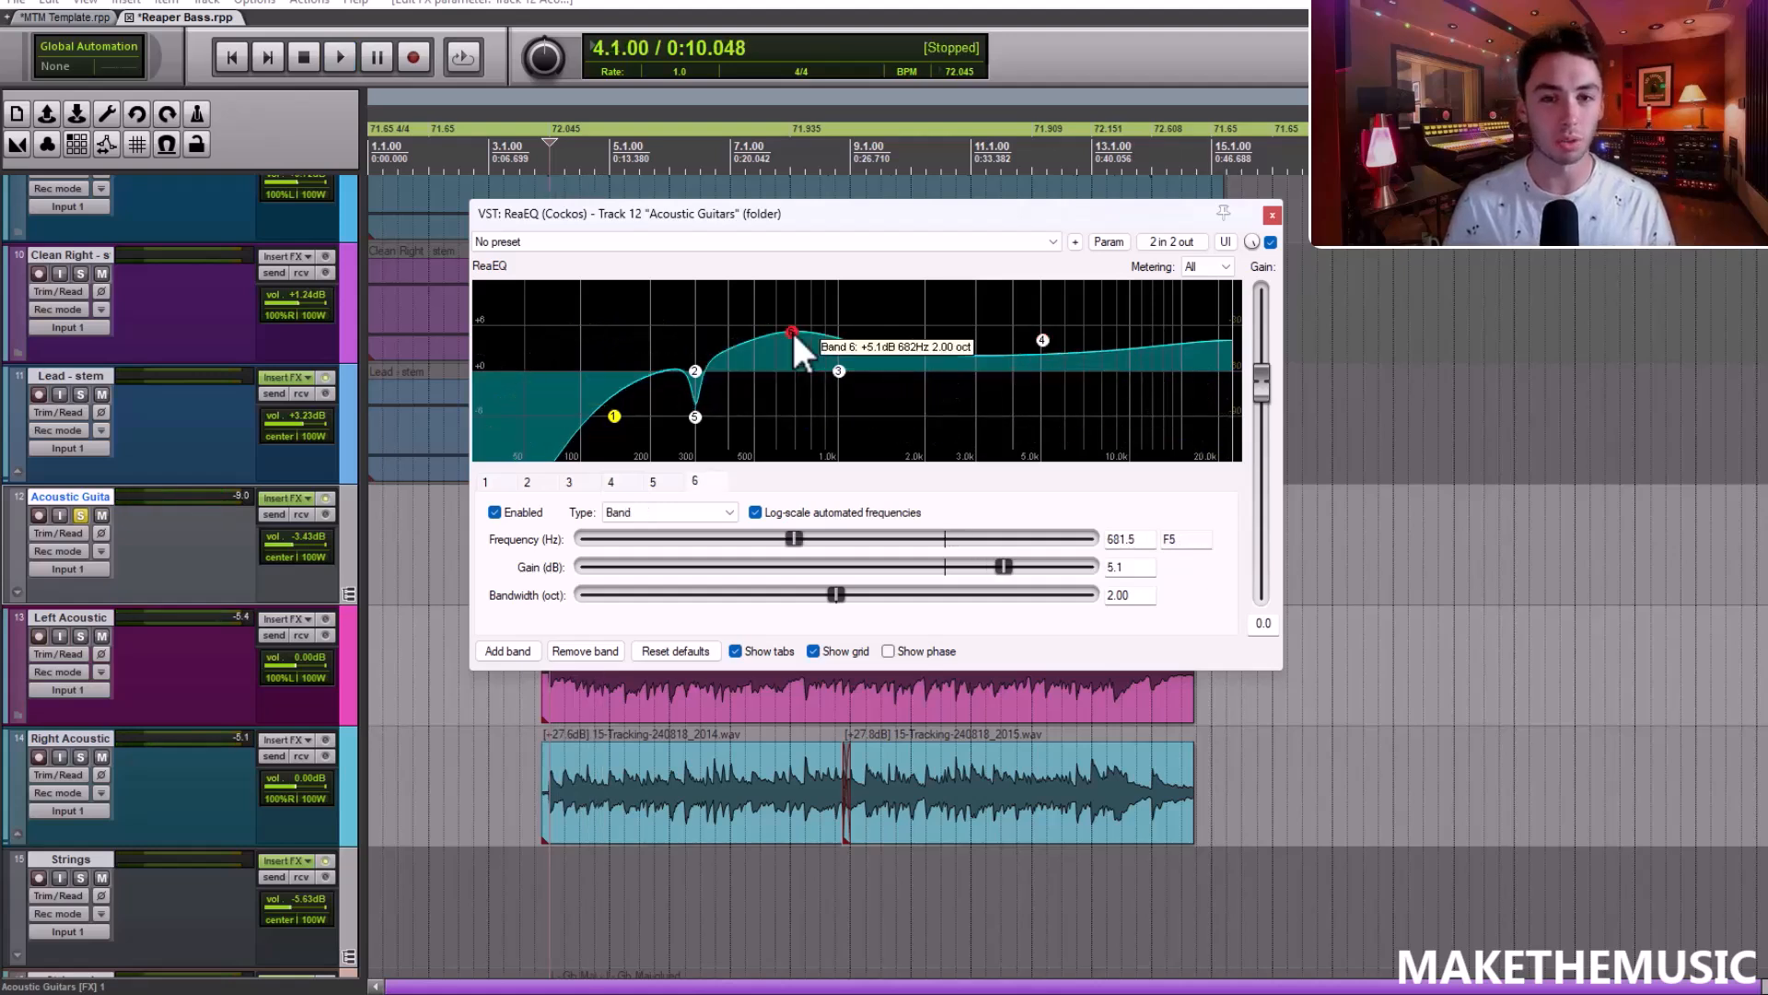
left_click_drag(793, 335, 802, 276)
key("space")
scroll(799, 295, "down", 8)
left_click_drag(633, 594, 619, 578)
left_click_drag(1088, 567, 886, 566)
left_click_drag(621, 595, 622, 583)
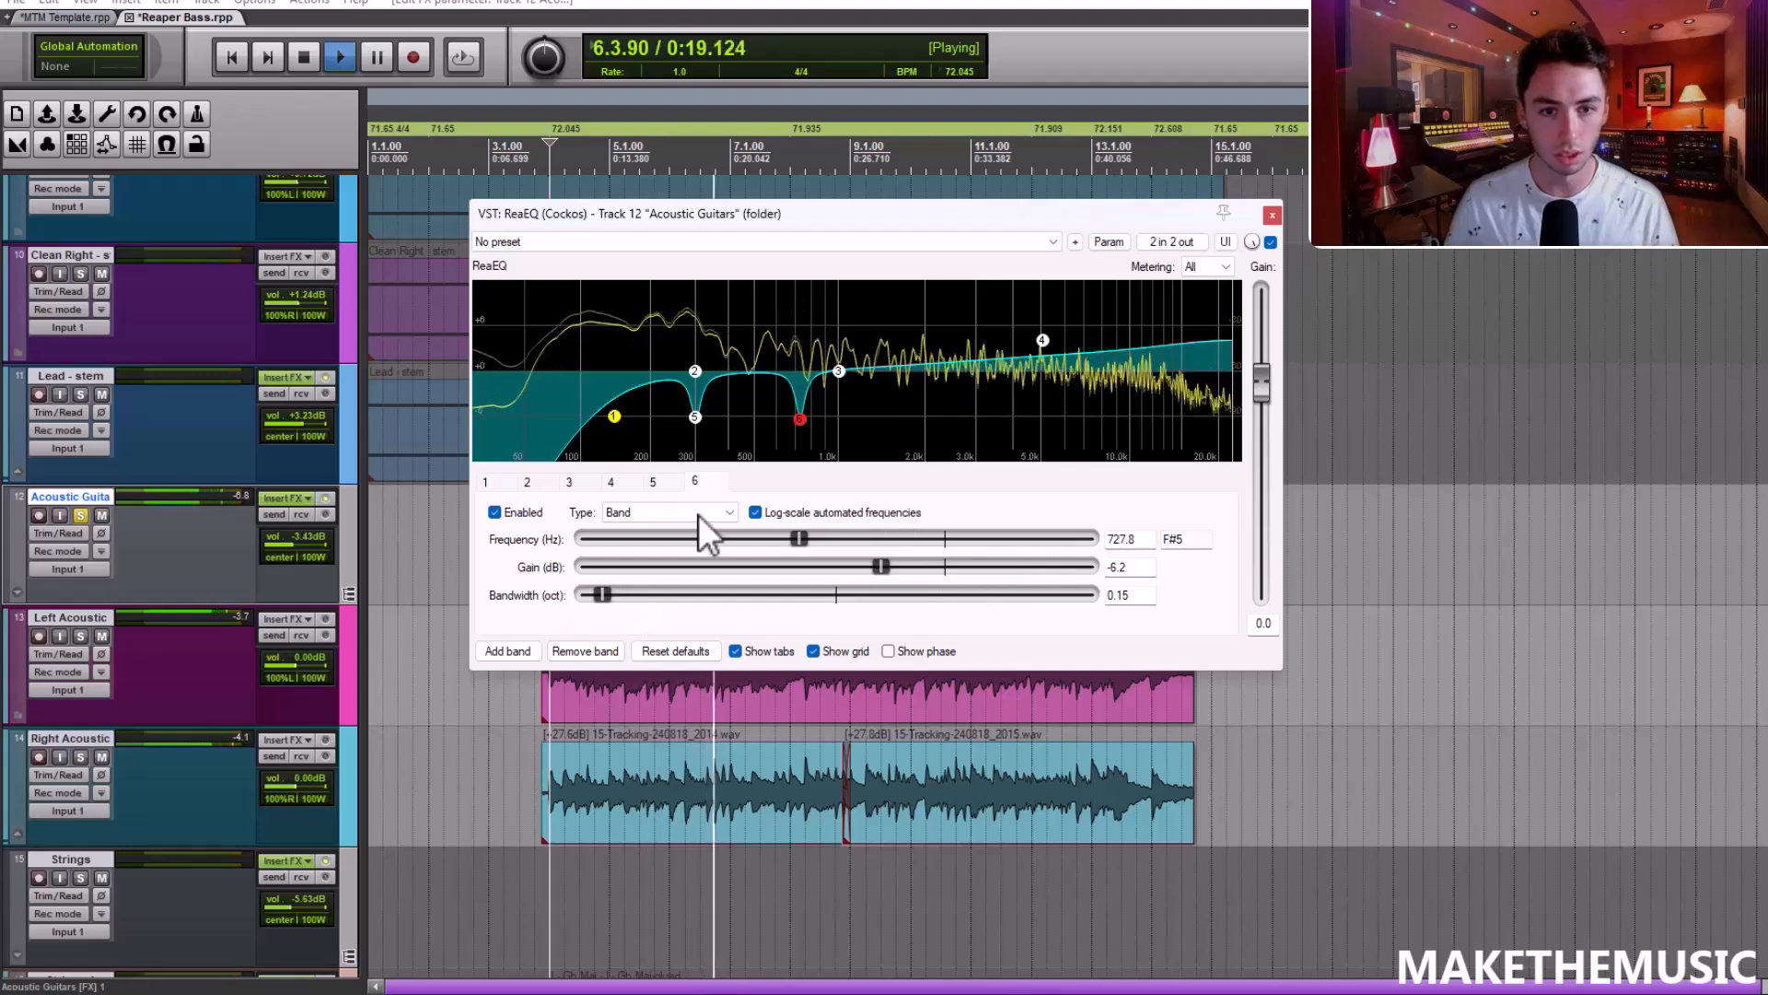
key("space")
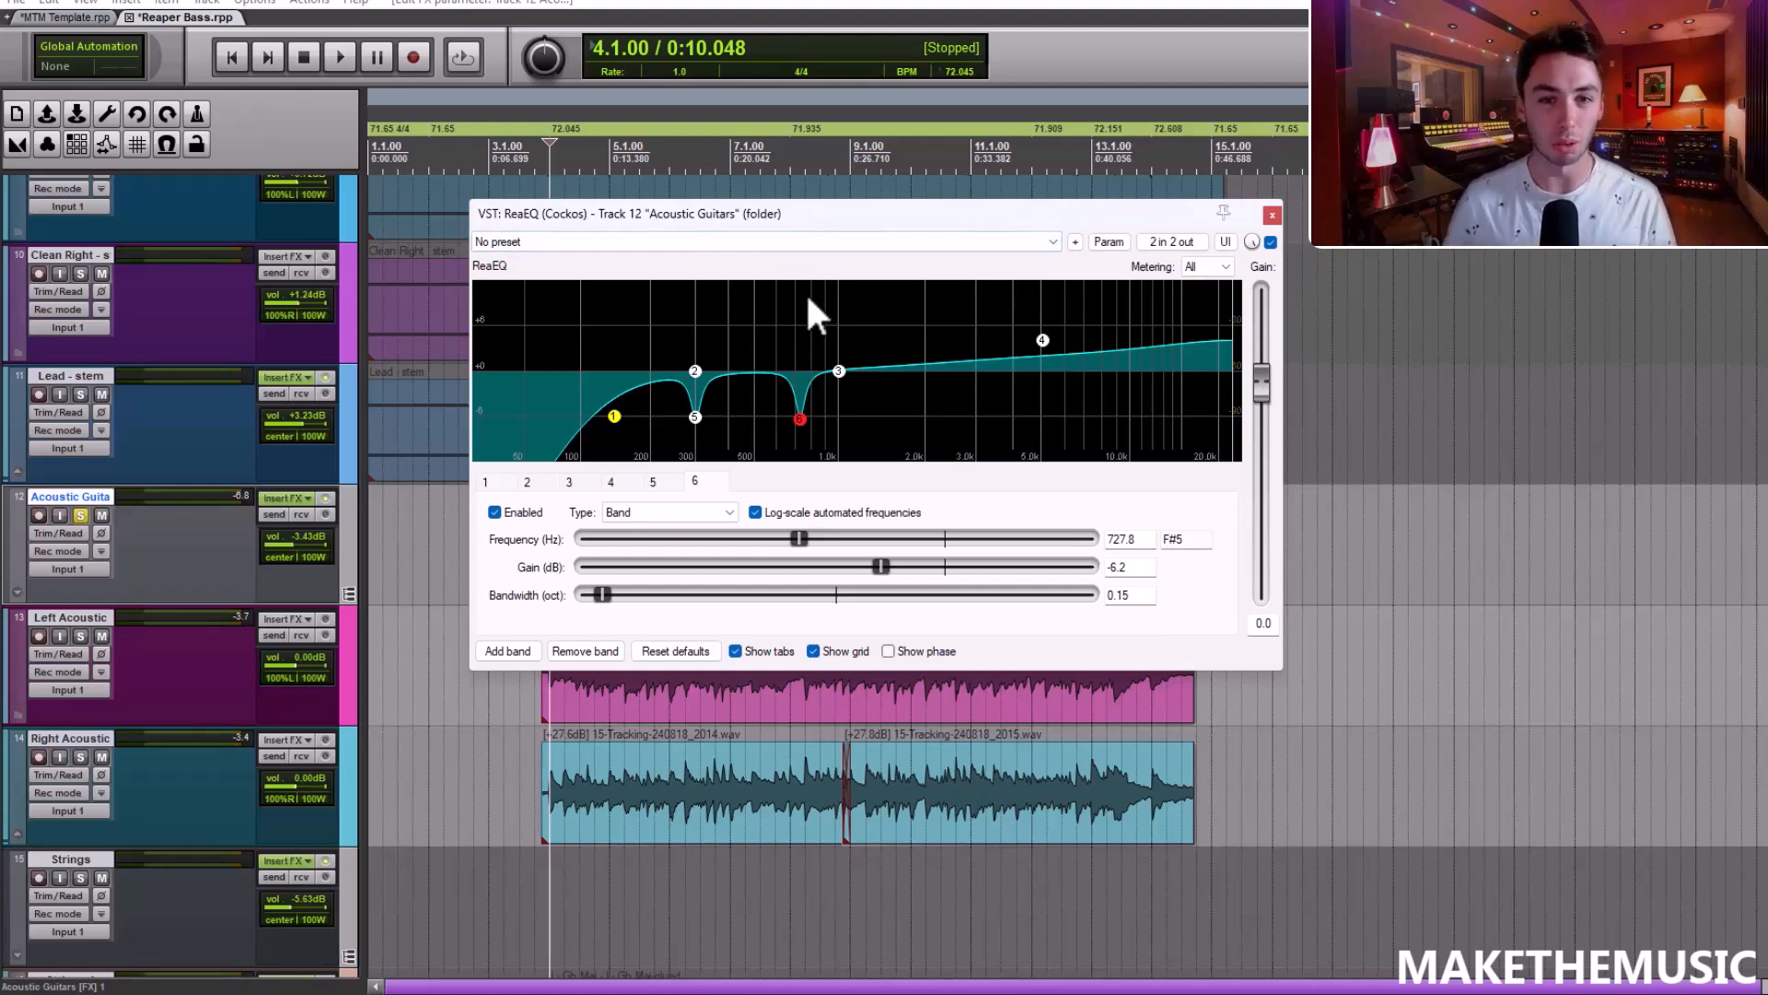
Deepen the cuts of bands 6 and 5, setting band 5's gain to -8.9 dB
left_click_drag(871, 573, 863, 572)
left_click(695, 418)
left_click(862, 574)
Add band 7 with a +1.6 dB boost at about 9716 Hz during playback
key("space")
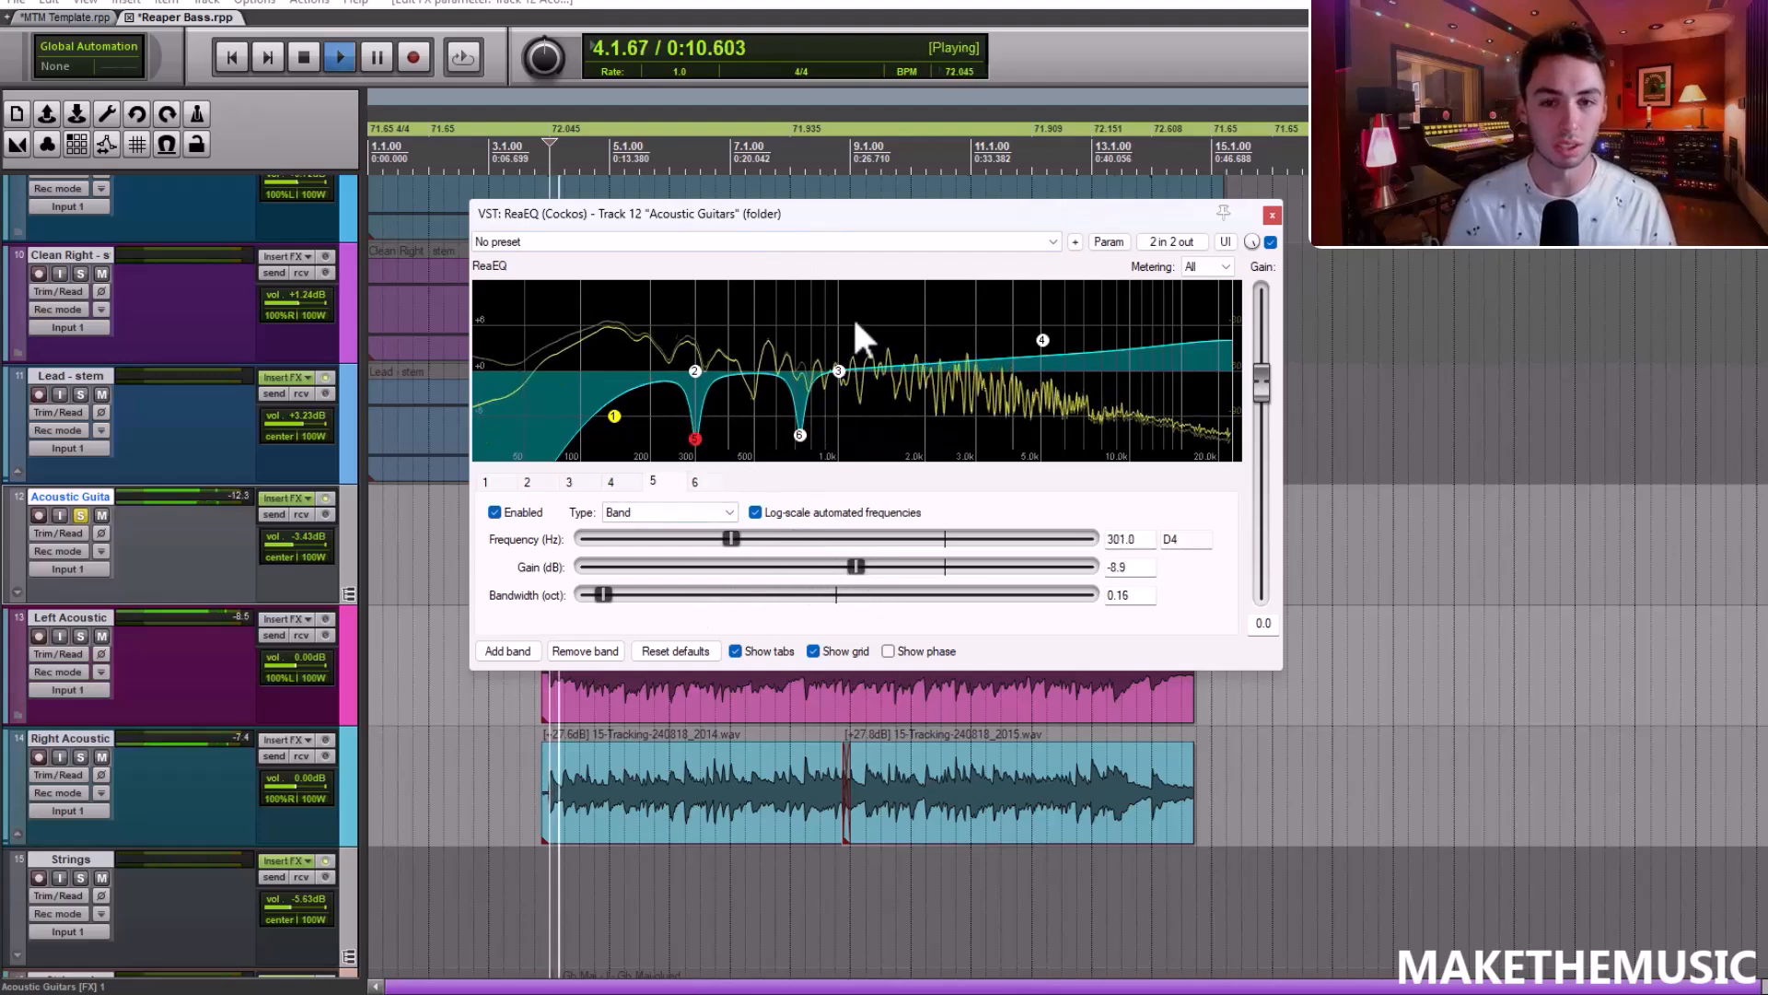
double_click(1123, 351)
left_click_drag(1127, 357, 1126, 362)
key("space")
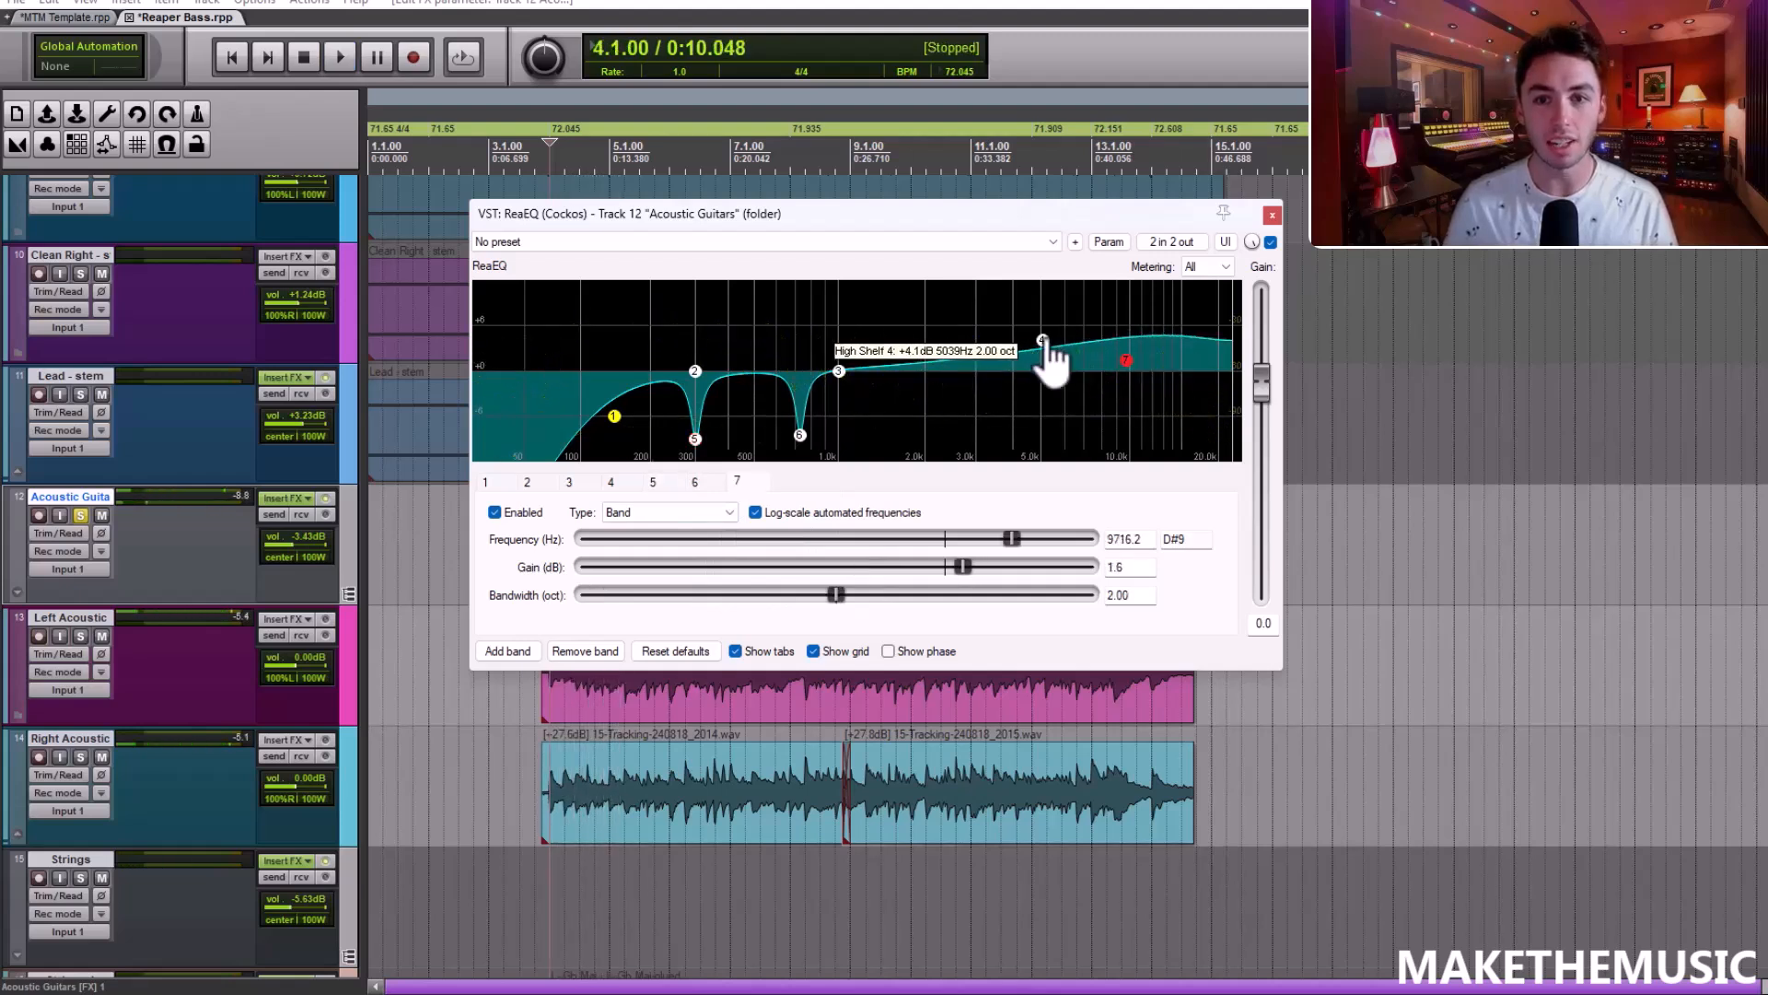
Close the EQ and compare the Acoustic Guitars folder with its effects bypassed and processed, soloed and in the mix
left_click(1272, 215)
key("space")
left_click(328, 496)
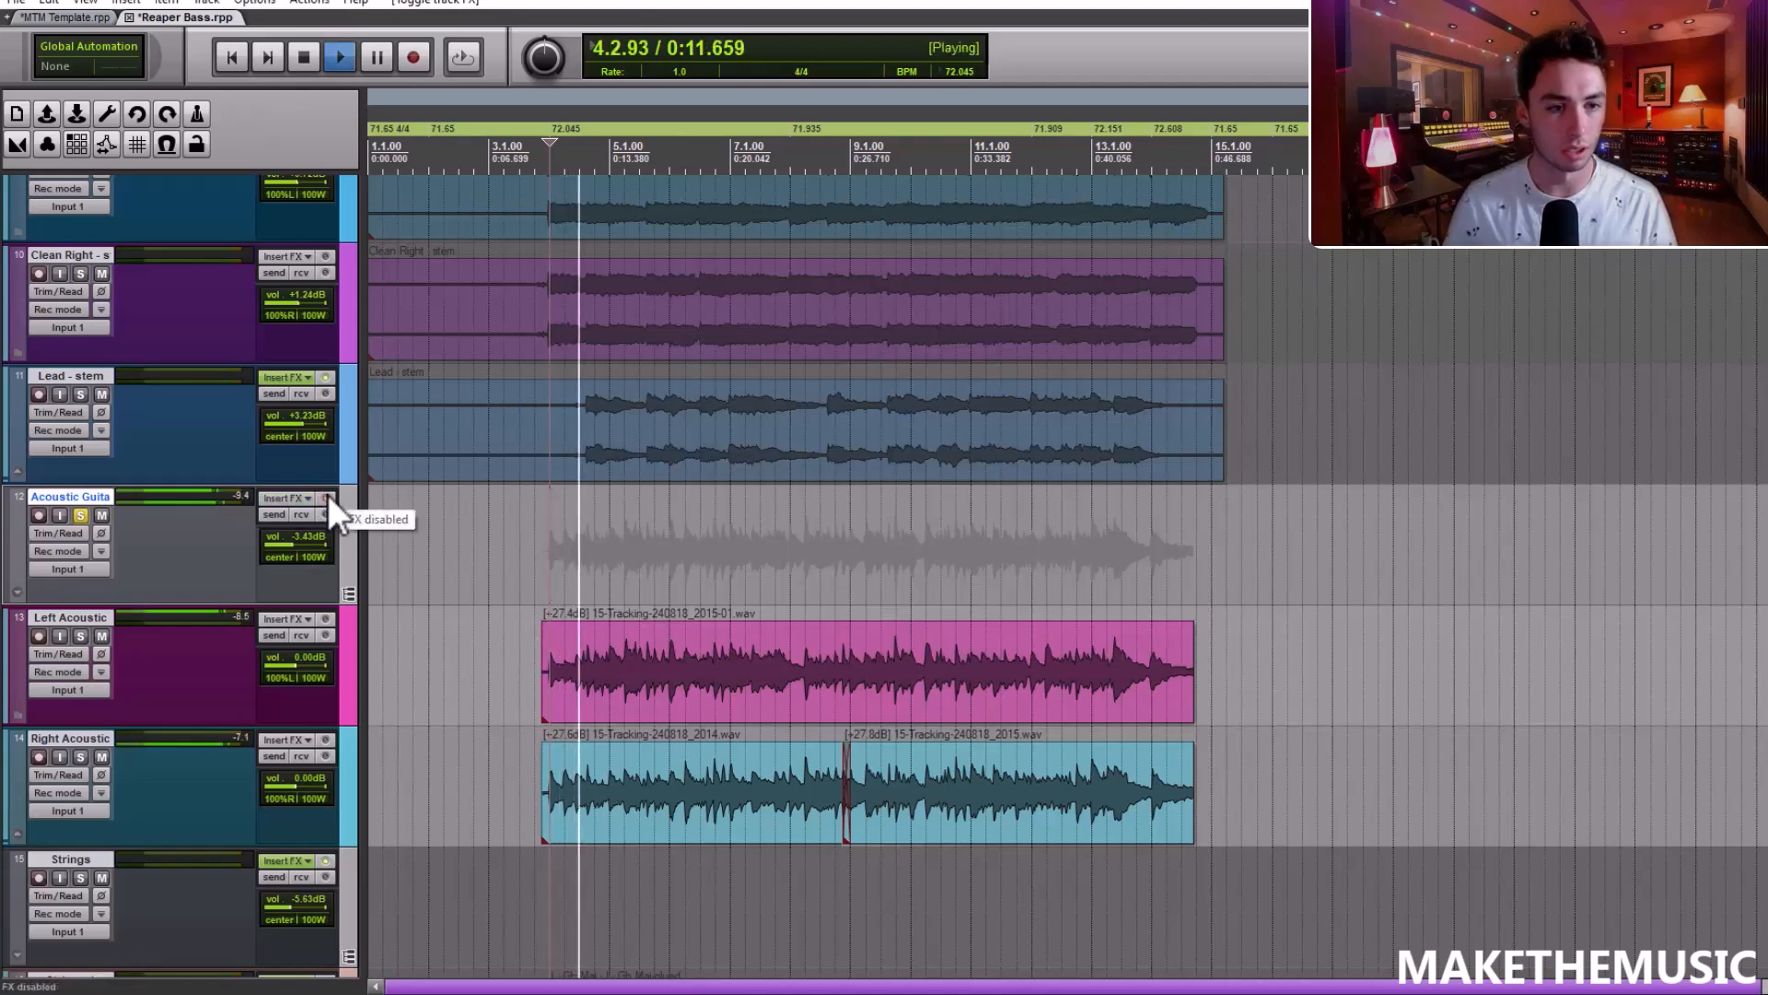
left_click(81, 516)
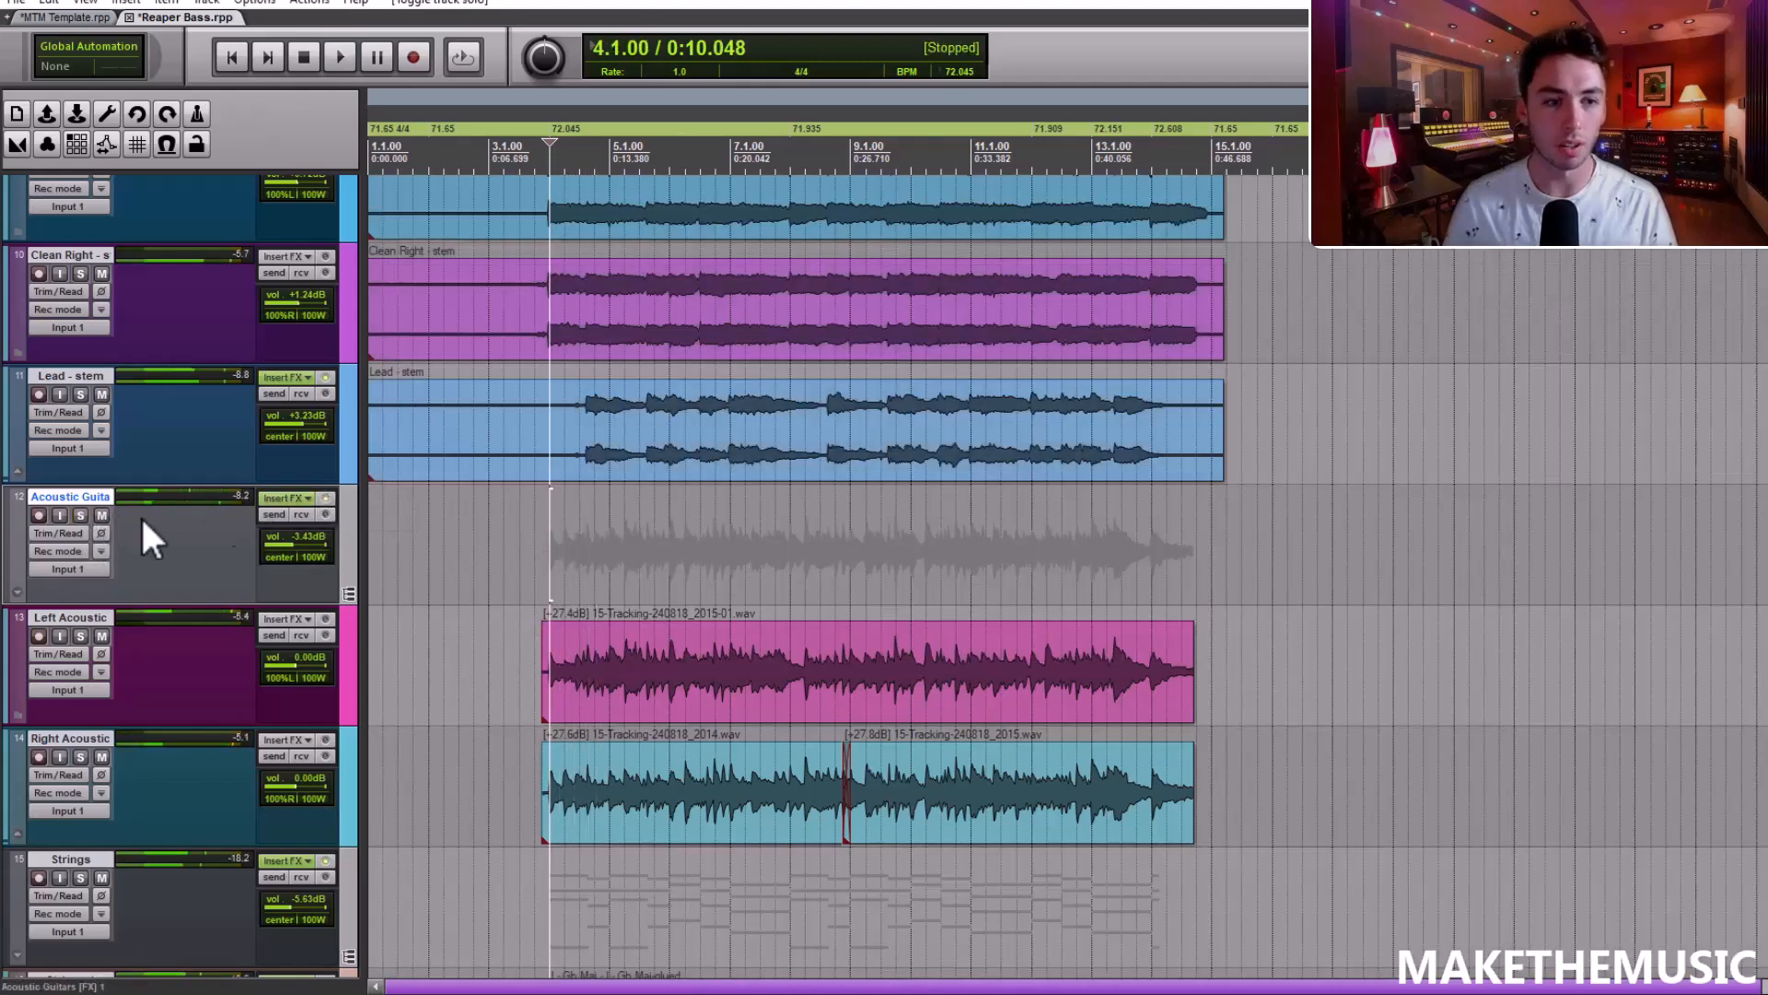
Add ReaComp to the Acoustic Guitars folder and load its "stock - Acoustic Guitar" preset
left_click(286, 497)
left_click(73, 504)
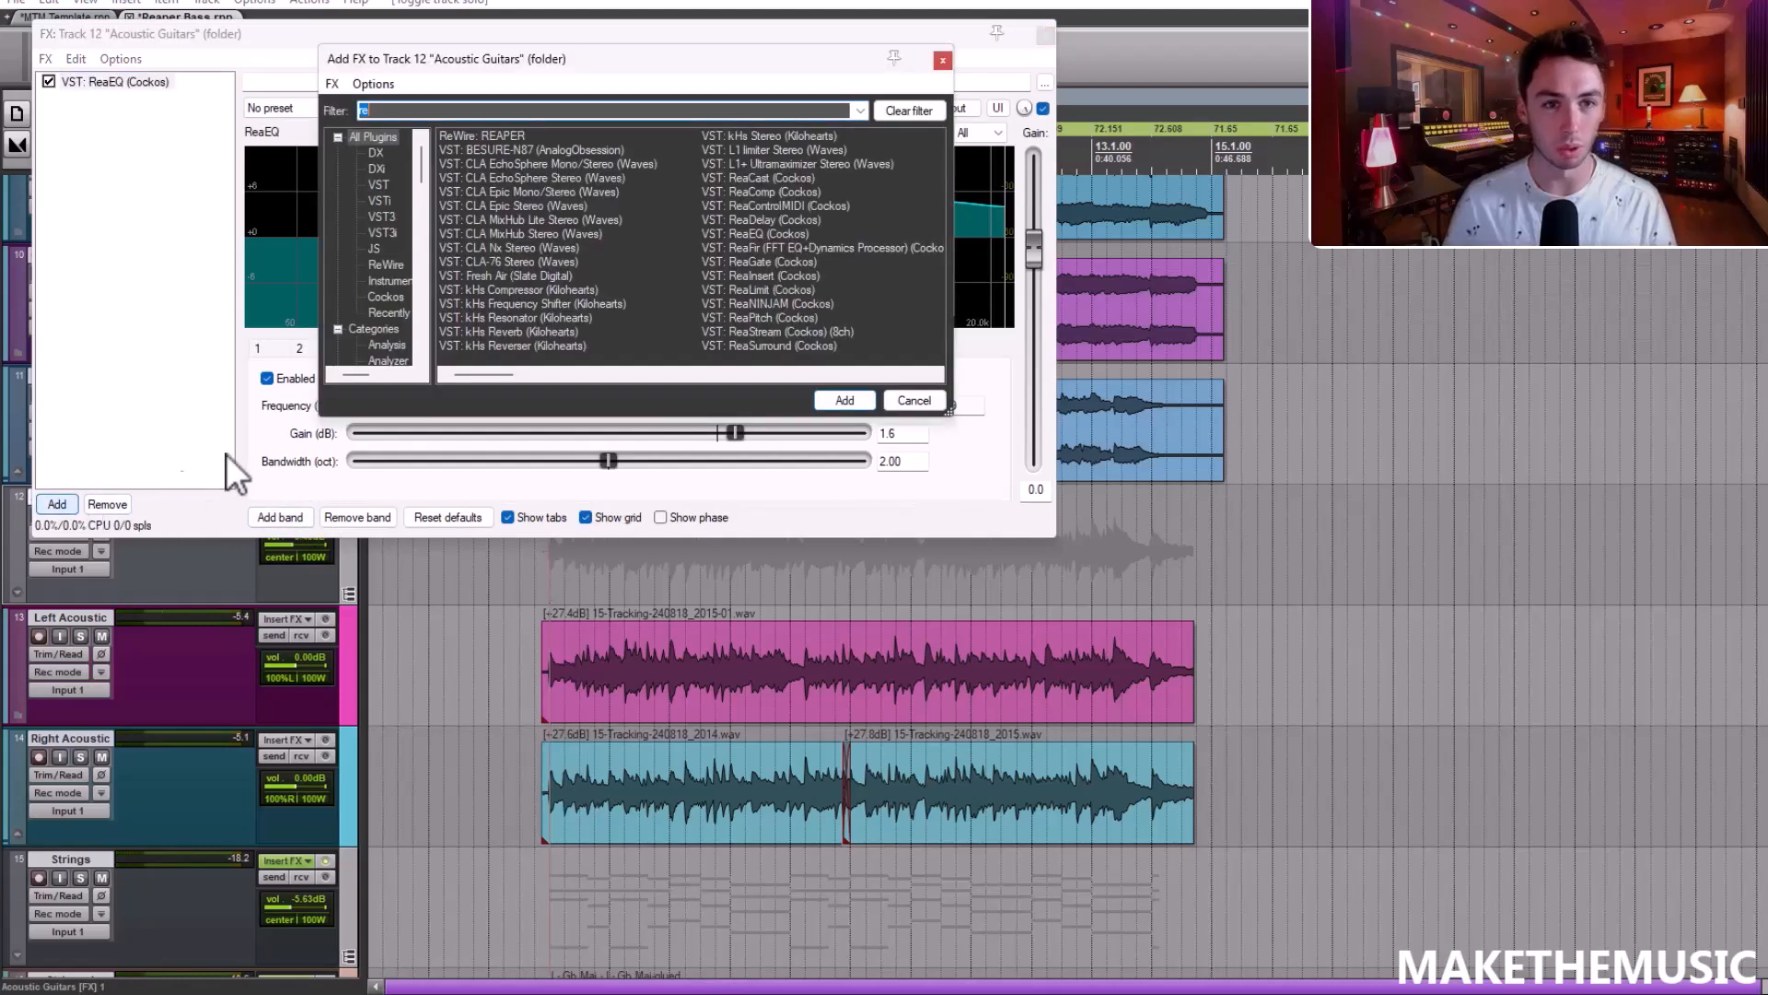
type("rea")
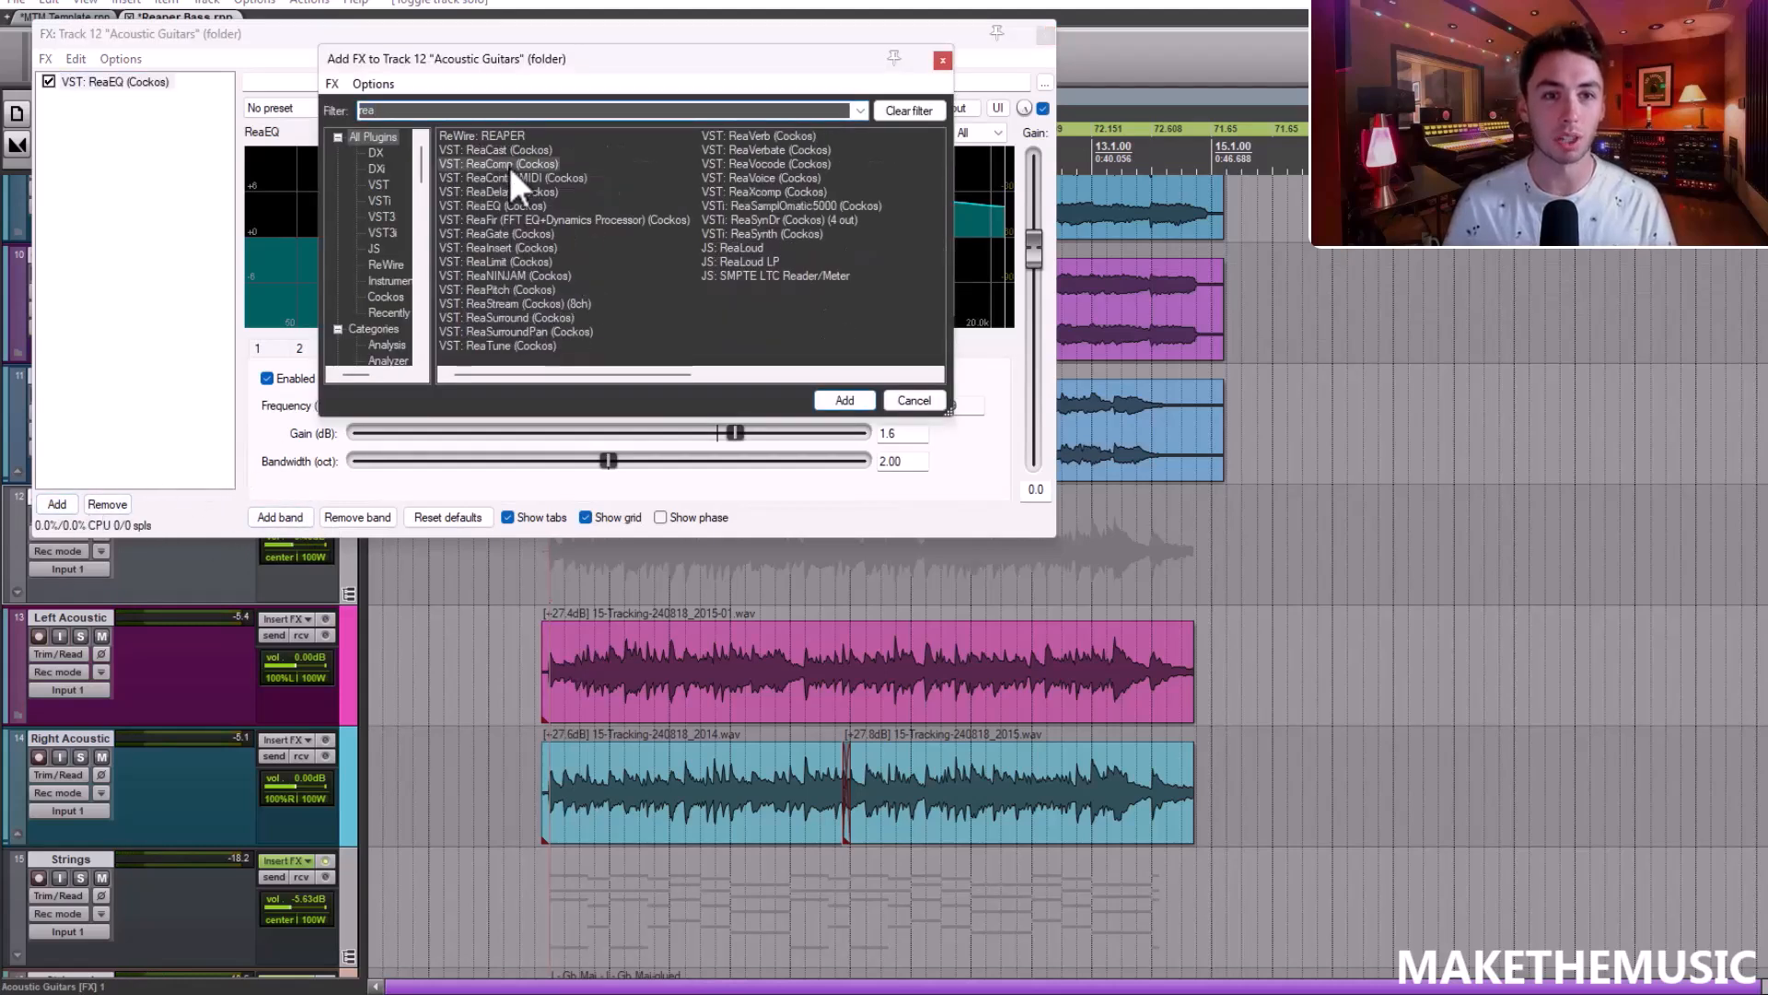
double_click(511, 168)
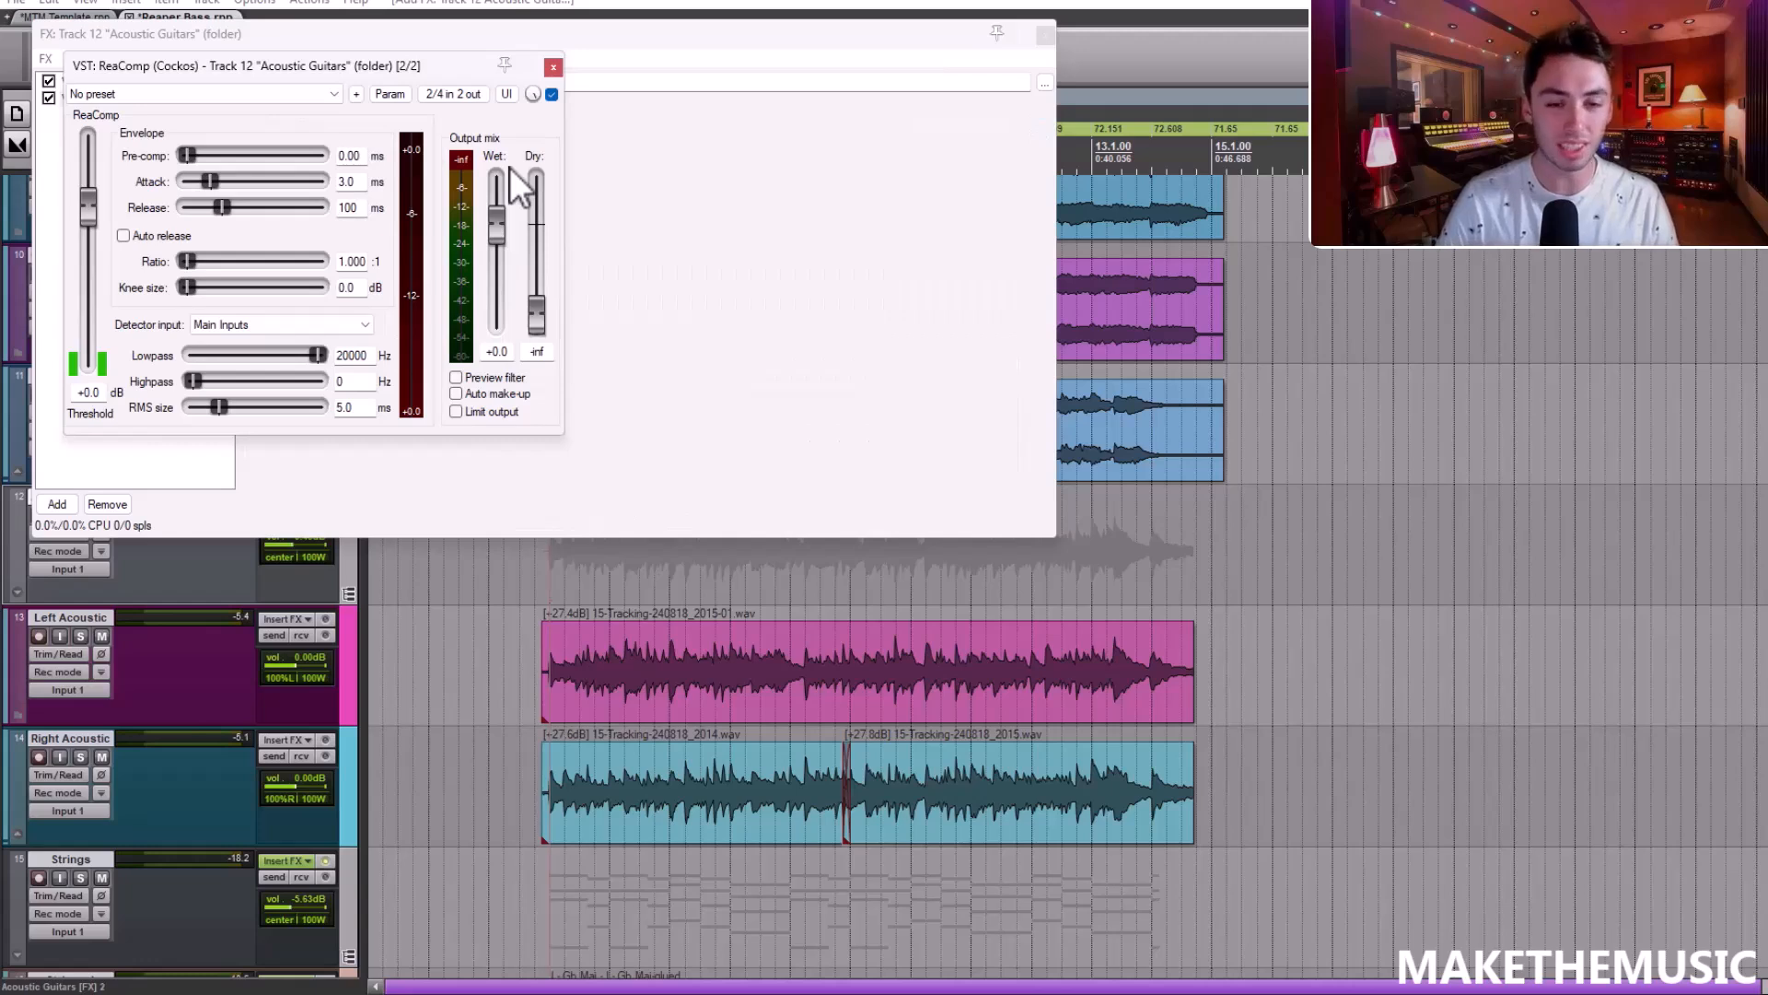
left_click(185, 92)
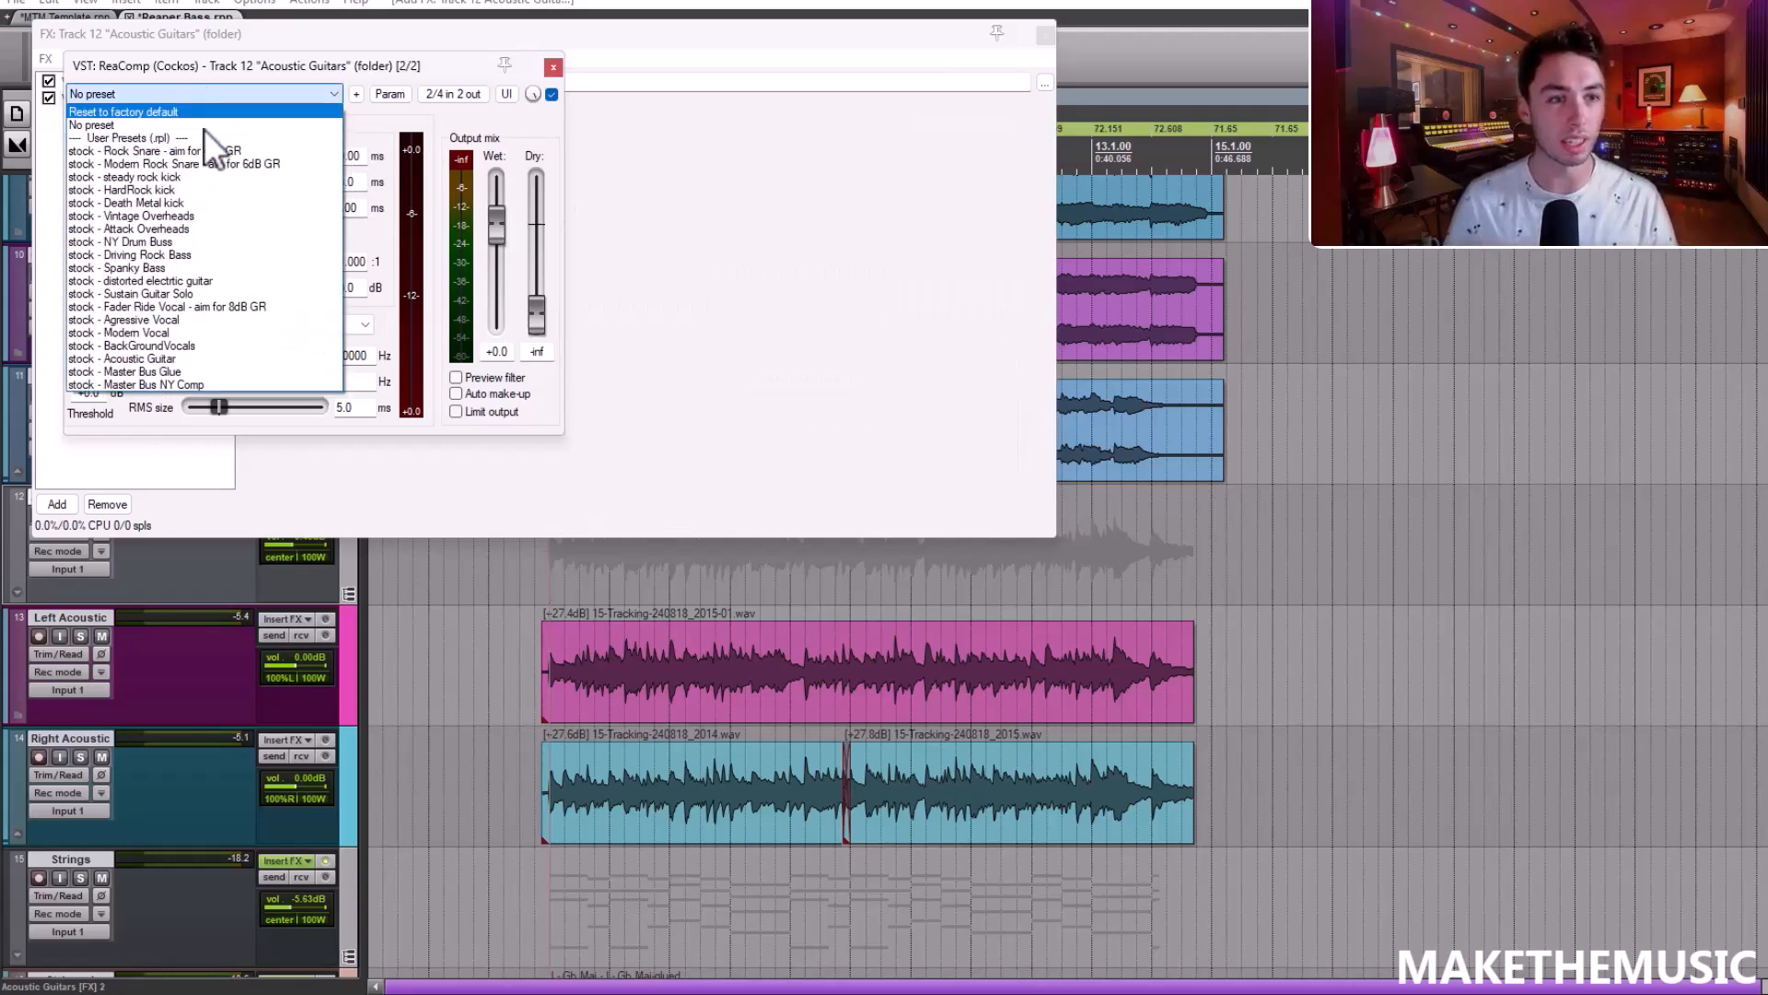
left_click(199, 358)
left_click(861, 139)
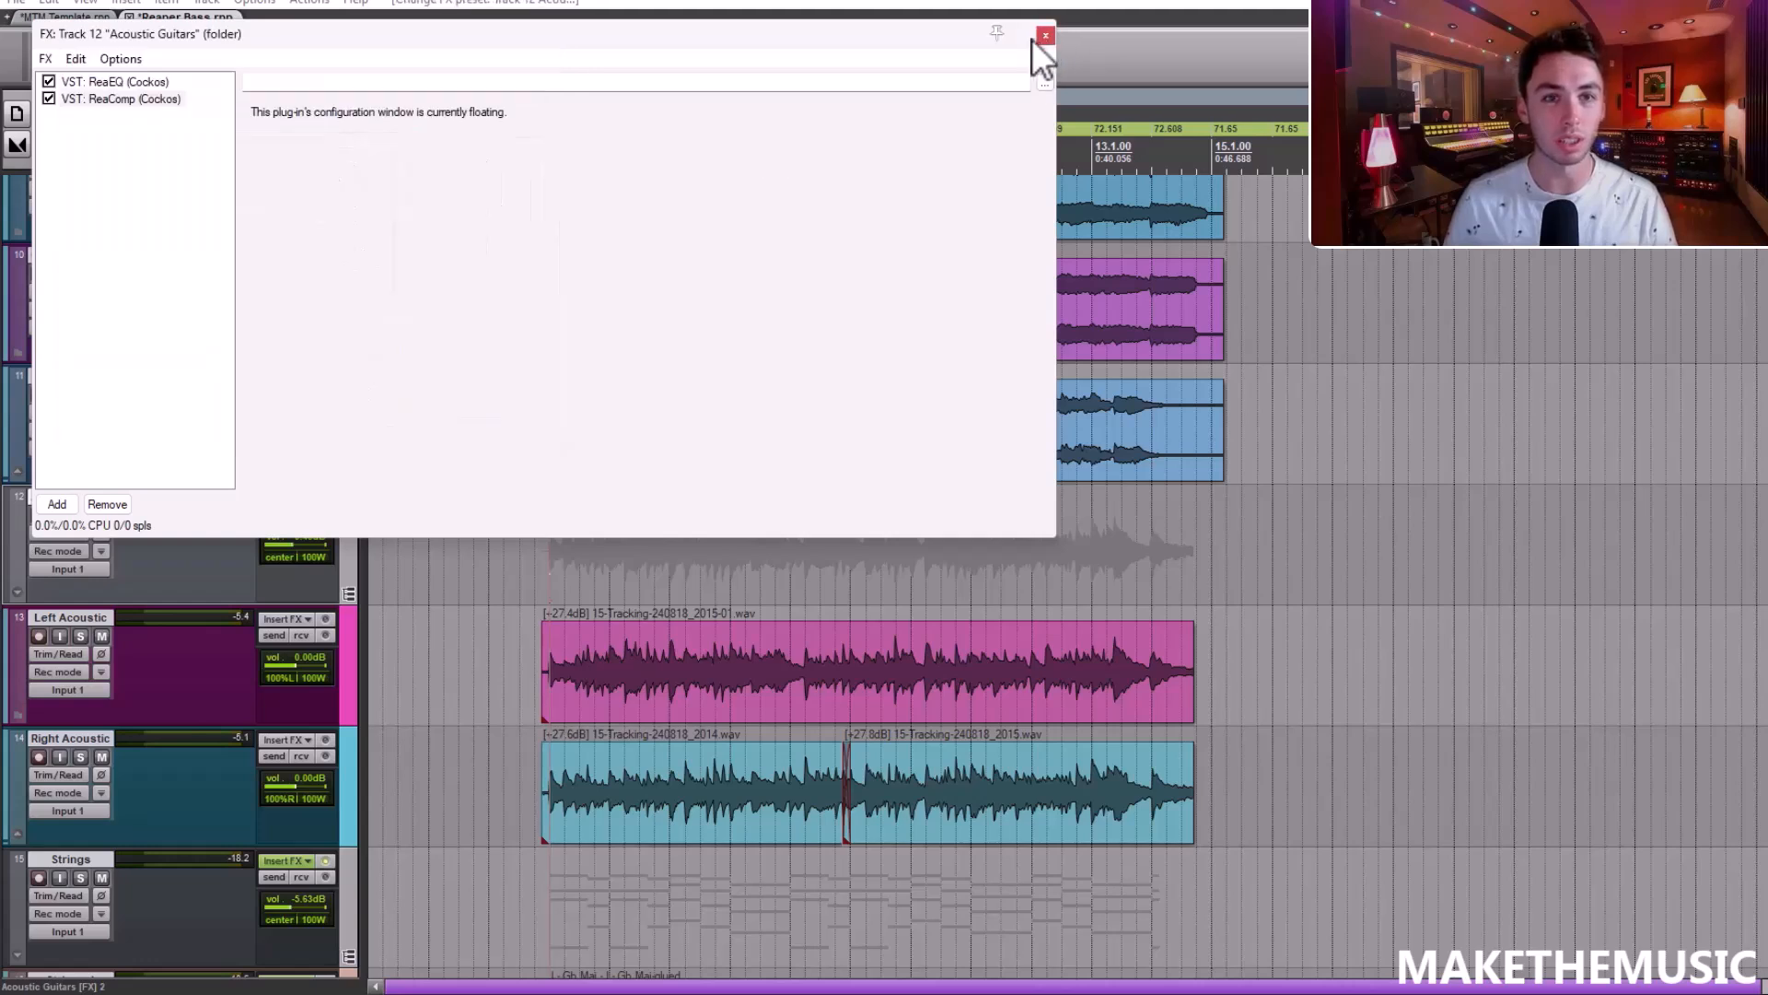
left_click(1044, 36)
left_click_drag(239, 61, 515, 105)
Add JS: Saturation at 65% to the Acoustic Guitars folder and place it between ReaEQ and ReaComp
left_click(293, 498)
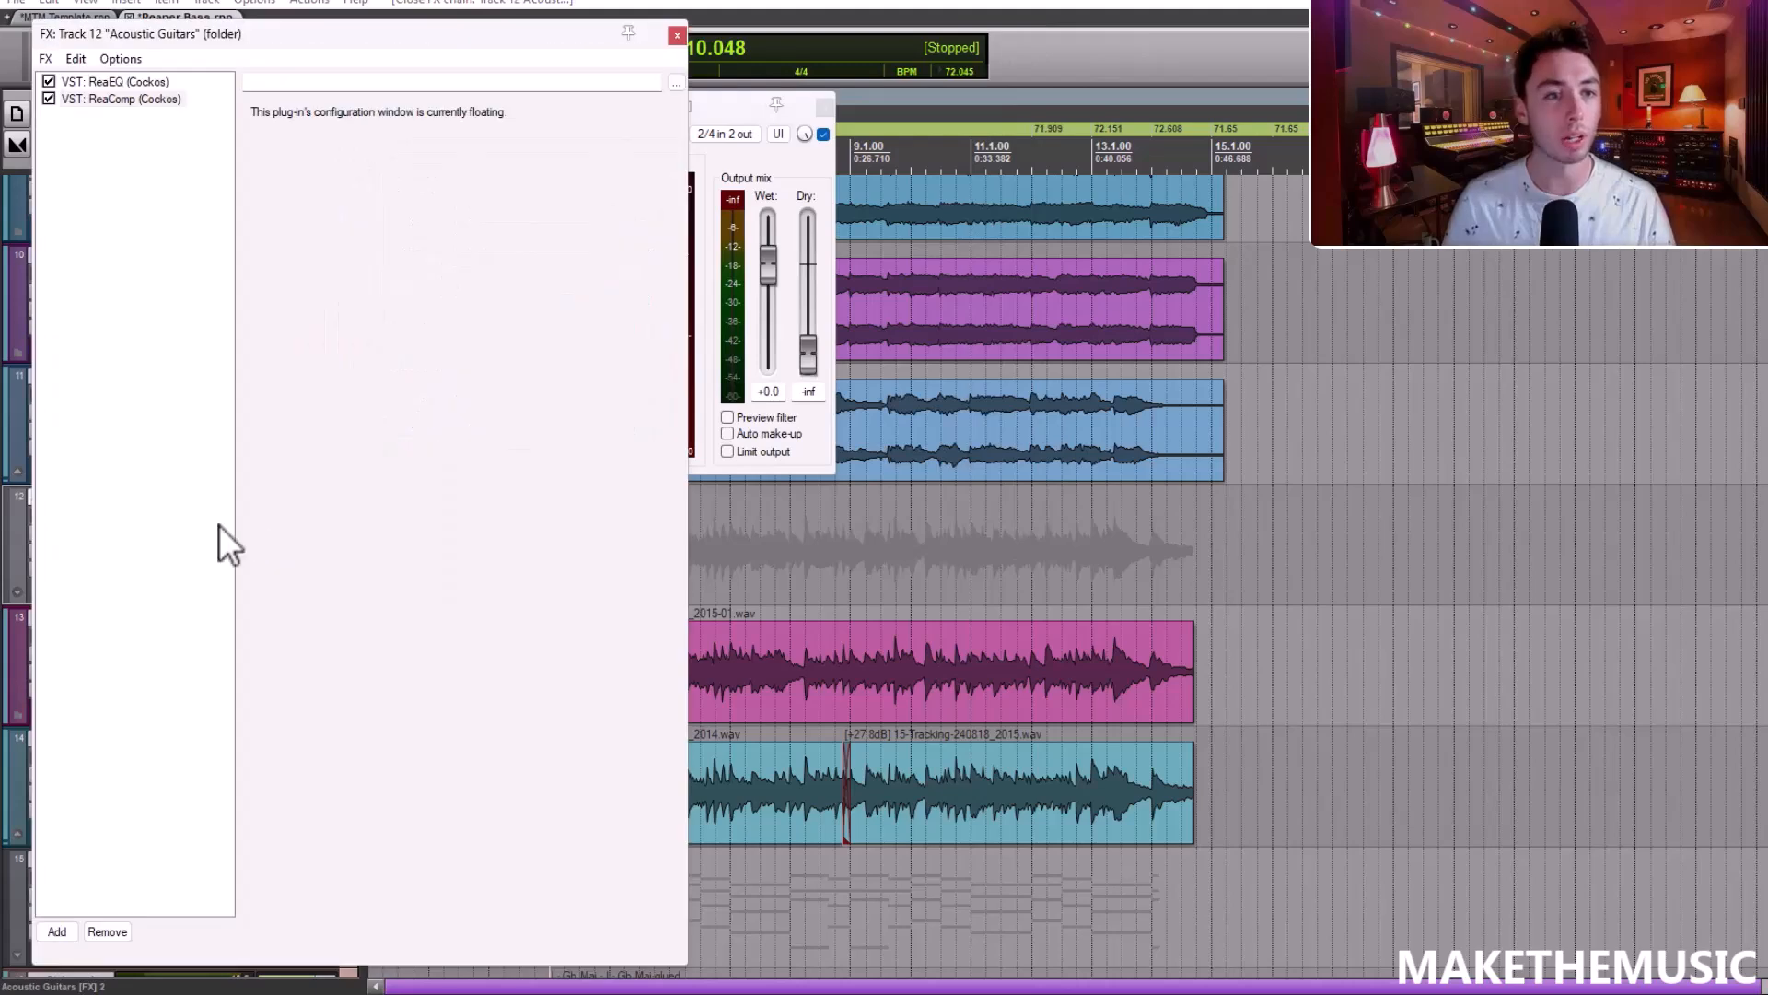
left_click(56, 931)
type("sa")
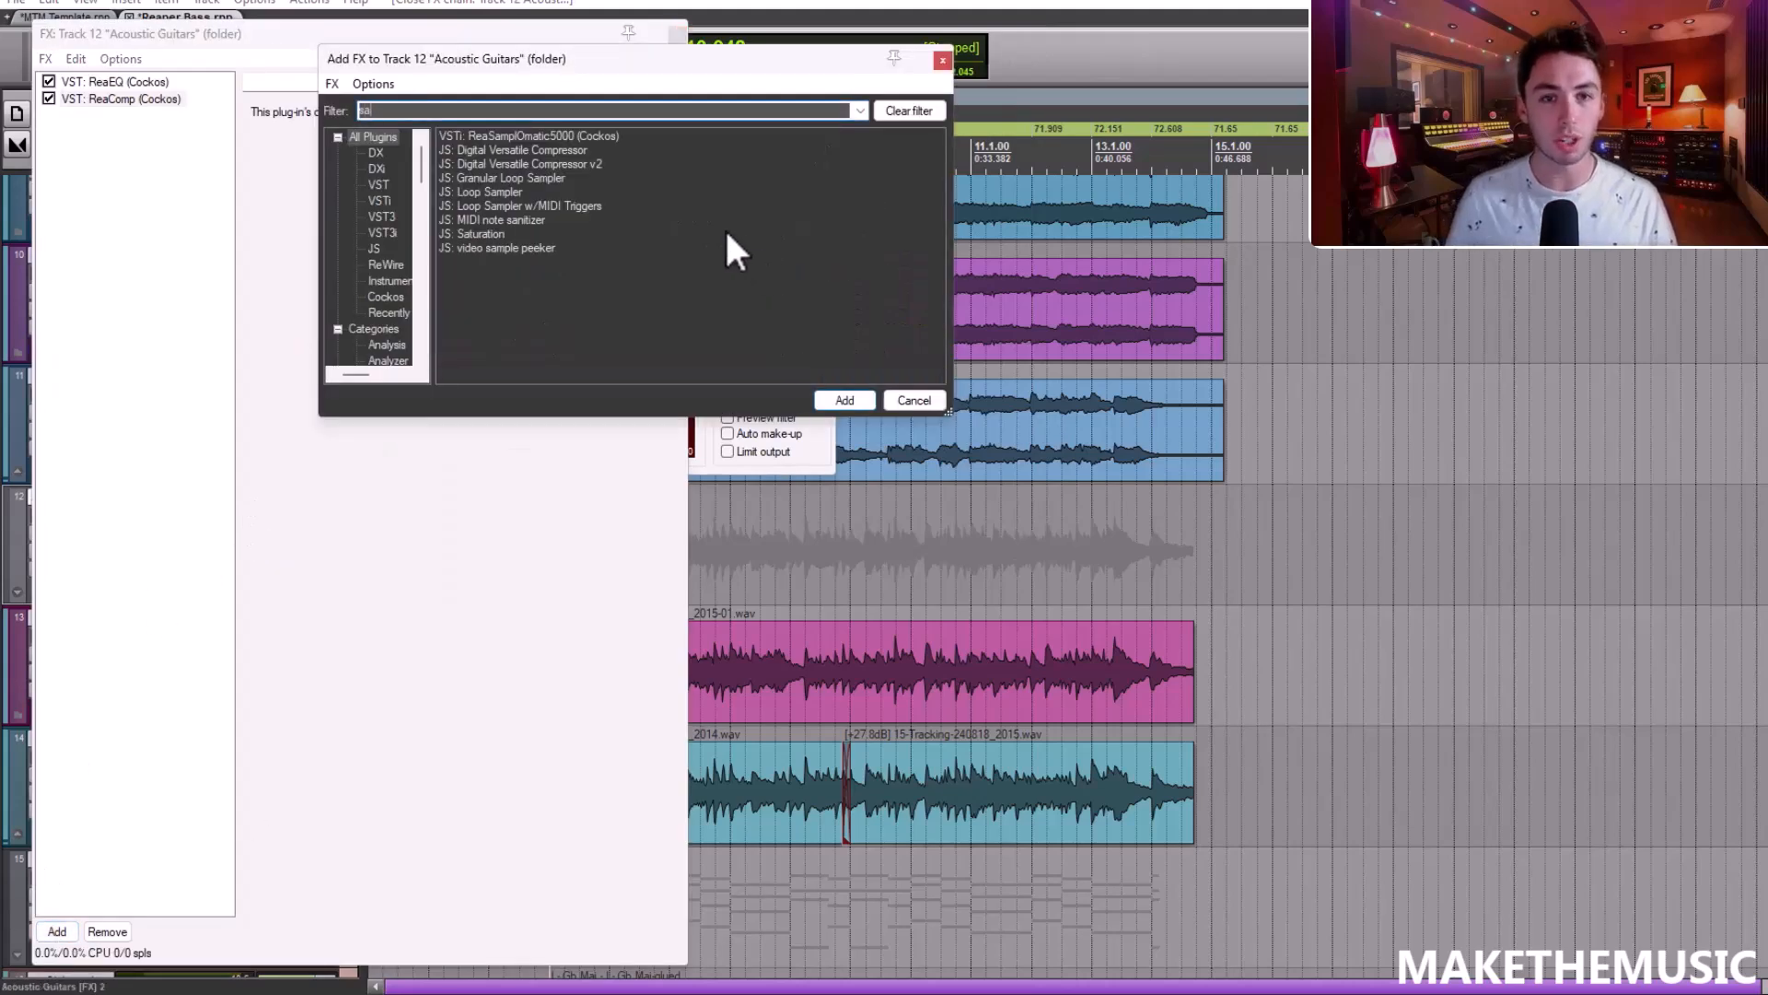
double_click(490, 233)
left_click_drag(661, 208, 678, 209)
left_click_drag(97, 116, 158, 97)
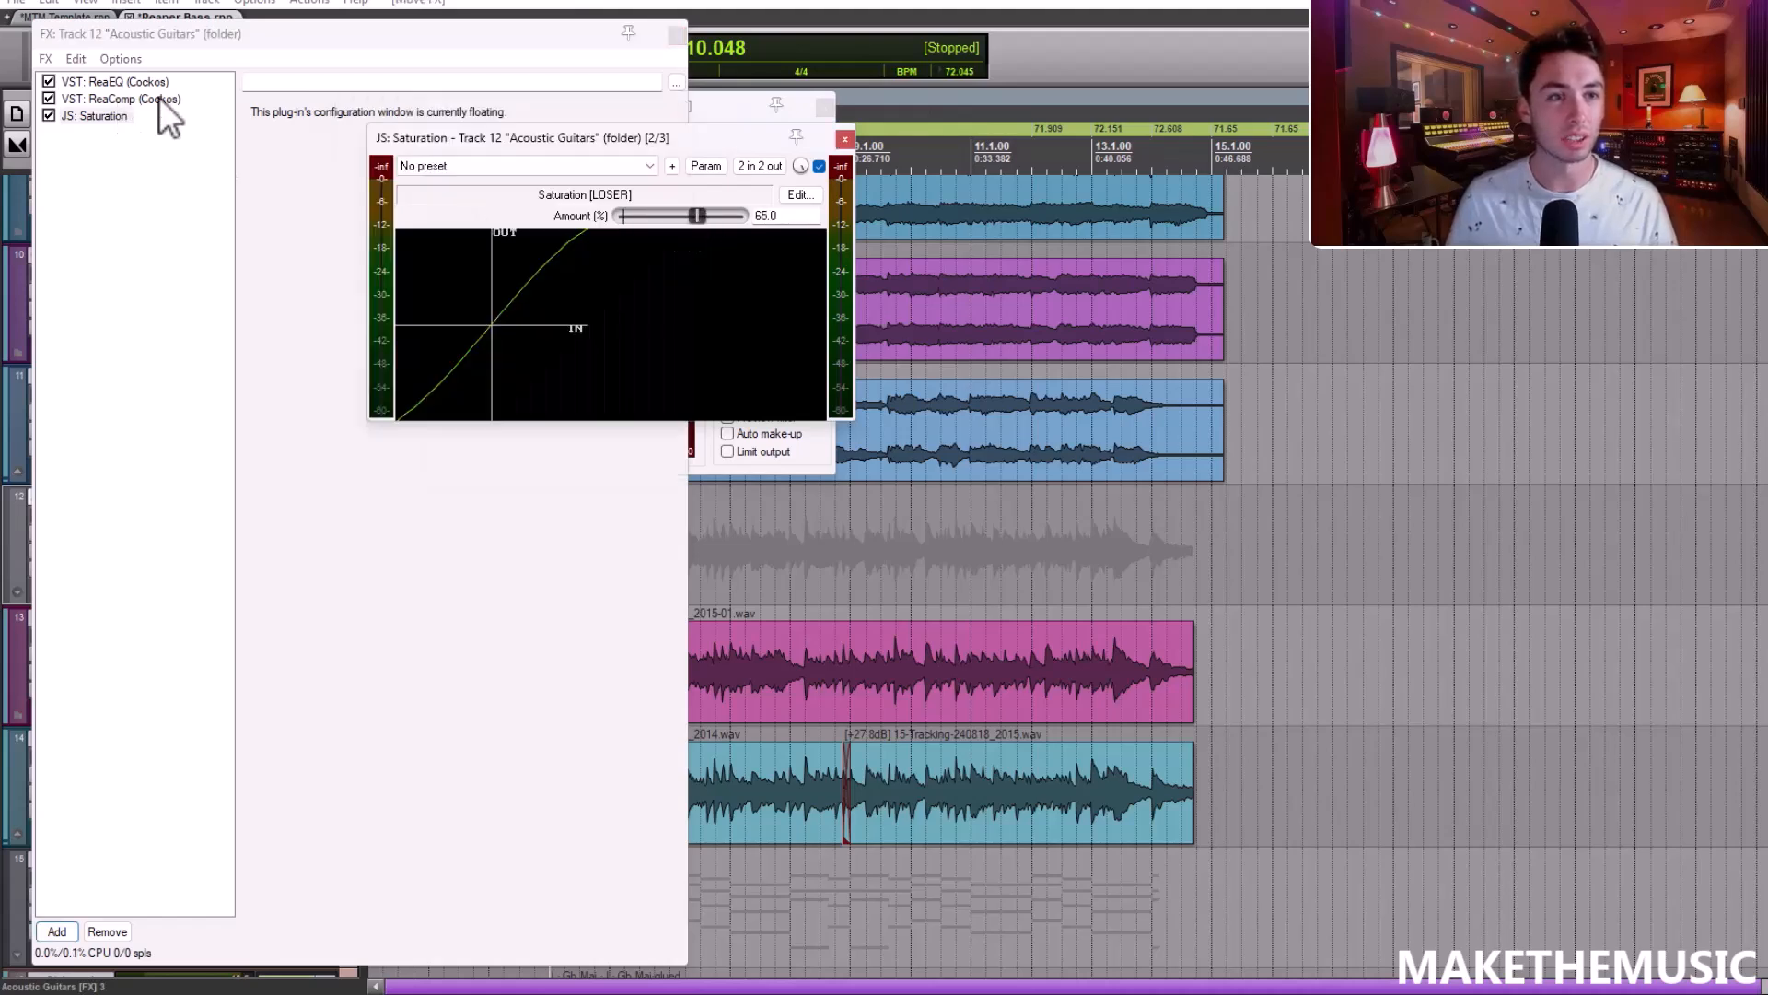
left_click(845, 139)
left_click(722, 36)
left_click_drag(824, 479, 1285, 527)
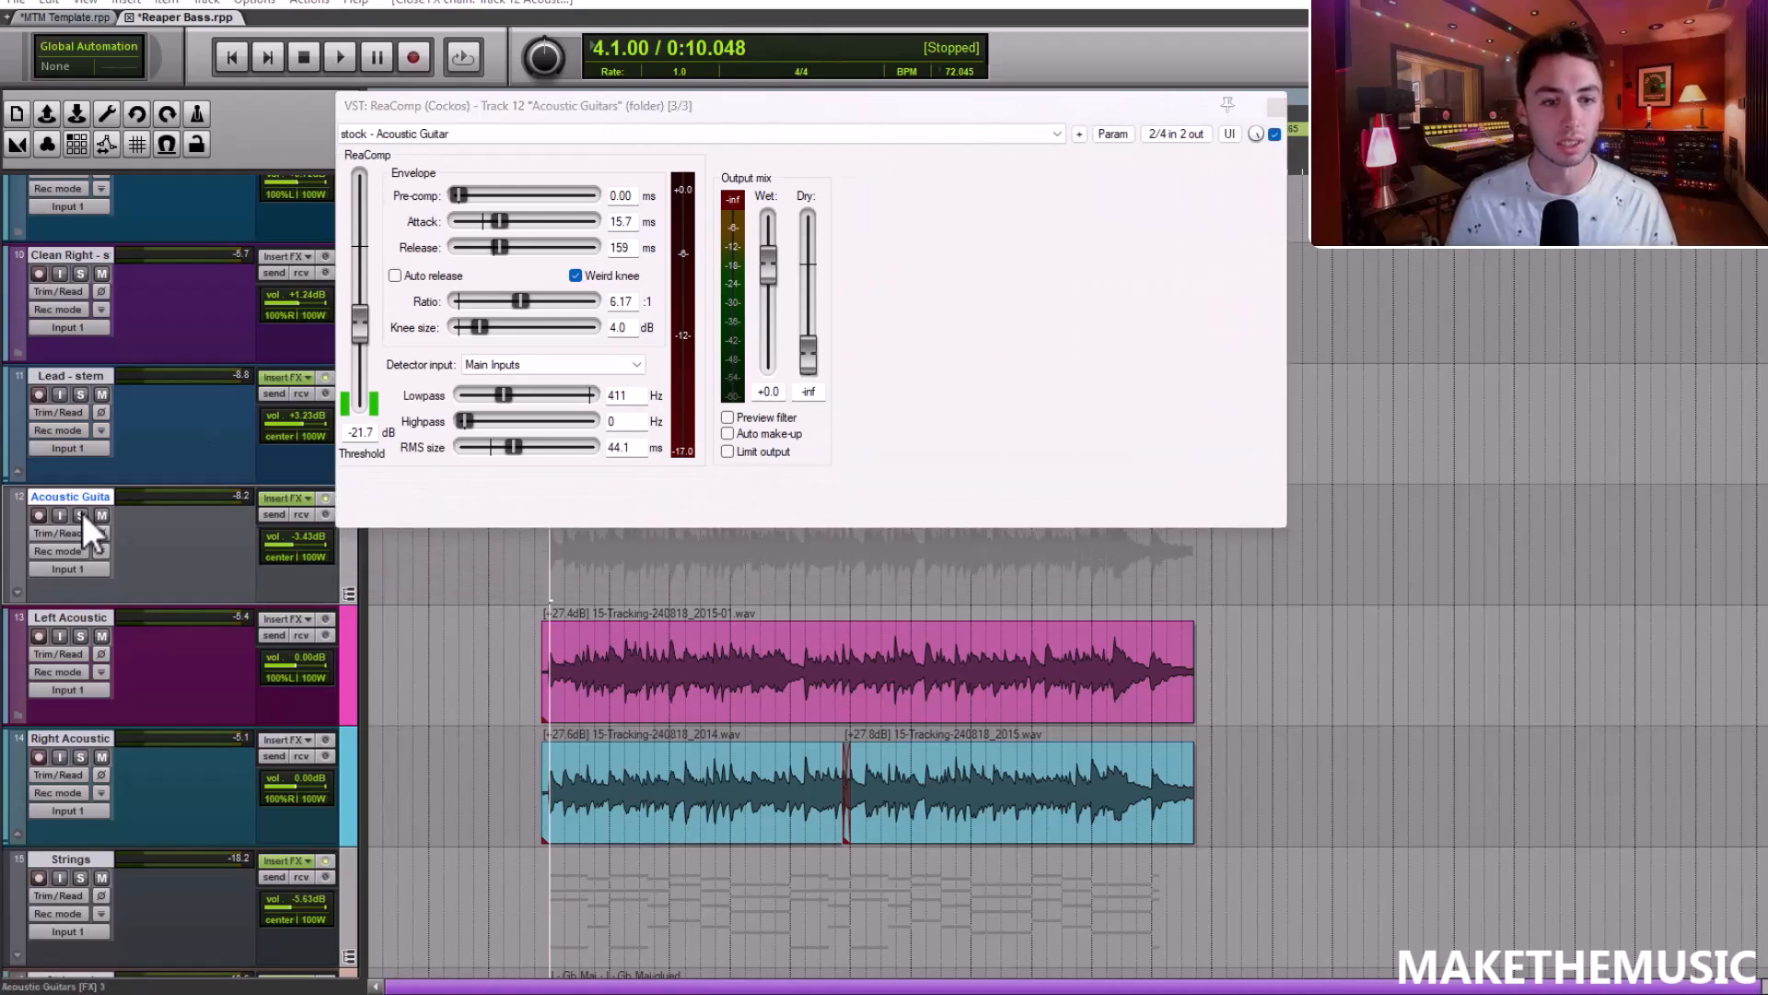
Solo the Acoustic Guitars folder and set ReaComp's threshold to -24.2 dB while auditioning it
left_click(80, 514)
key("space")
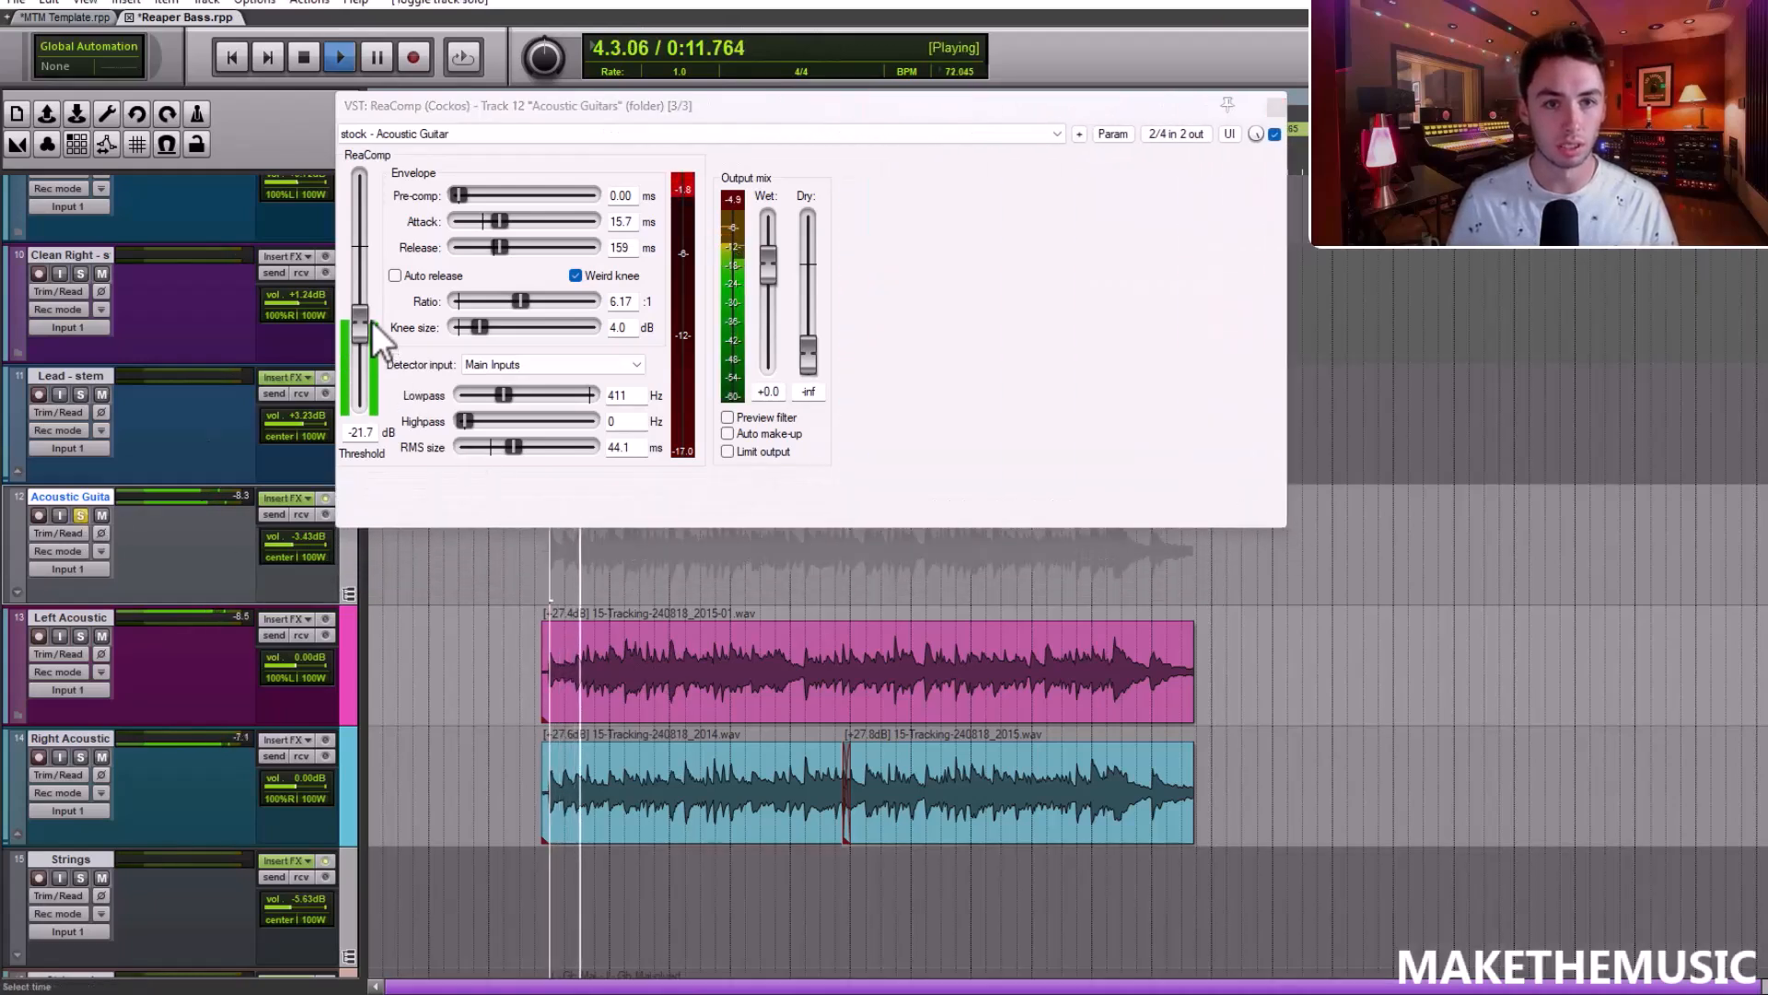
key("space")
left_click_drag(361, 330, 363, 344)
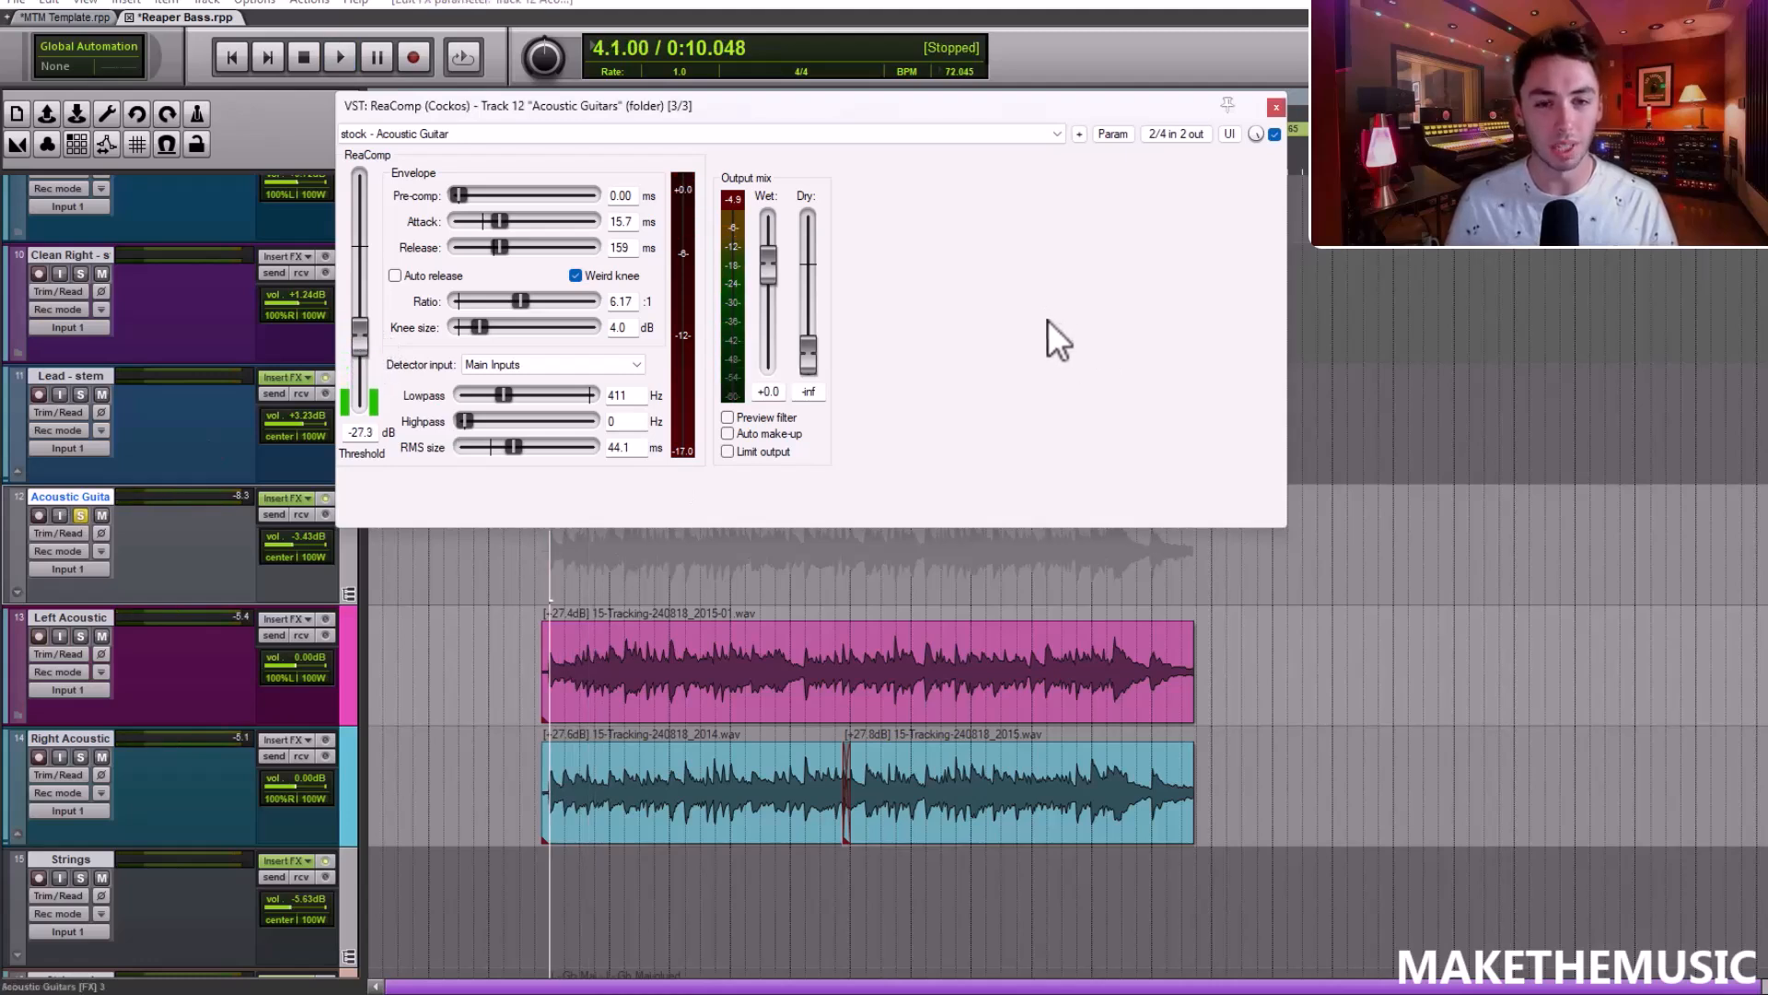
key("space")
left_click_drag(366, 348, 369, 337)
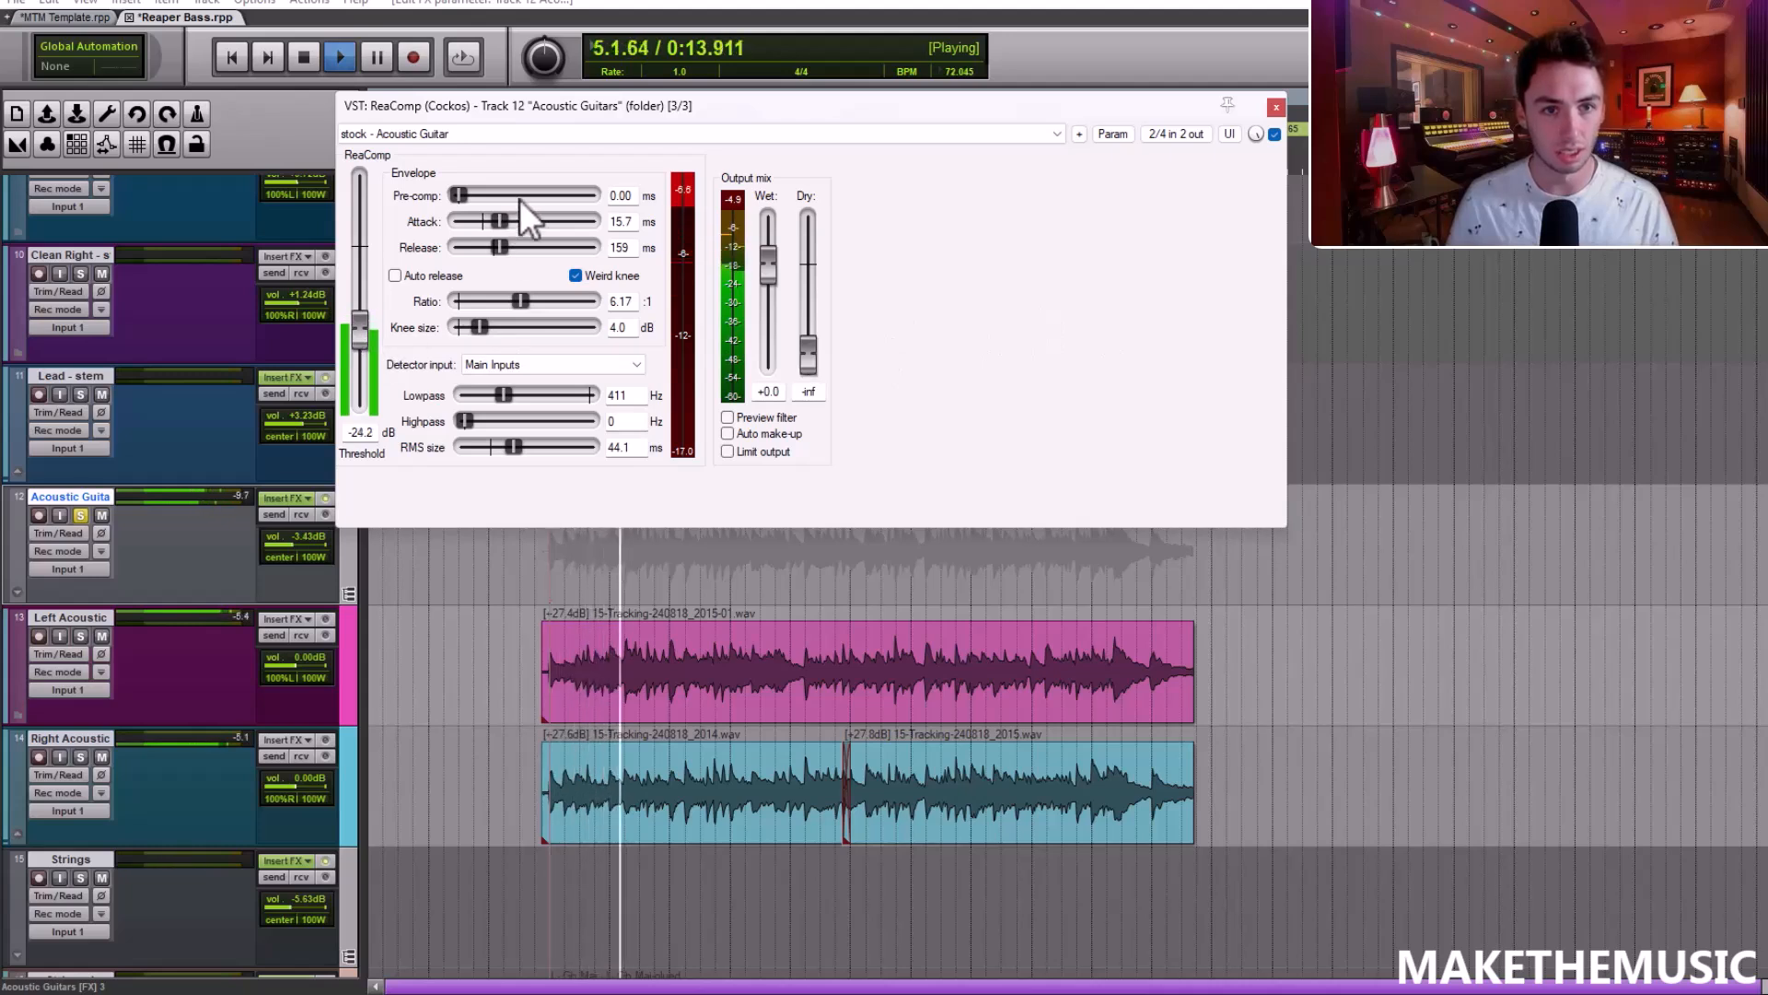
Set ReaComp's attack to 66.7 ms, release to 70 ms and threshold to -28.3 dB, checking by ear
key("space")
mouse_move(510, 221)
left_mouse_down()
mouse_move(532, 223)
mouse_move(501, 249)
left_mouse_up()
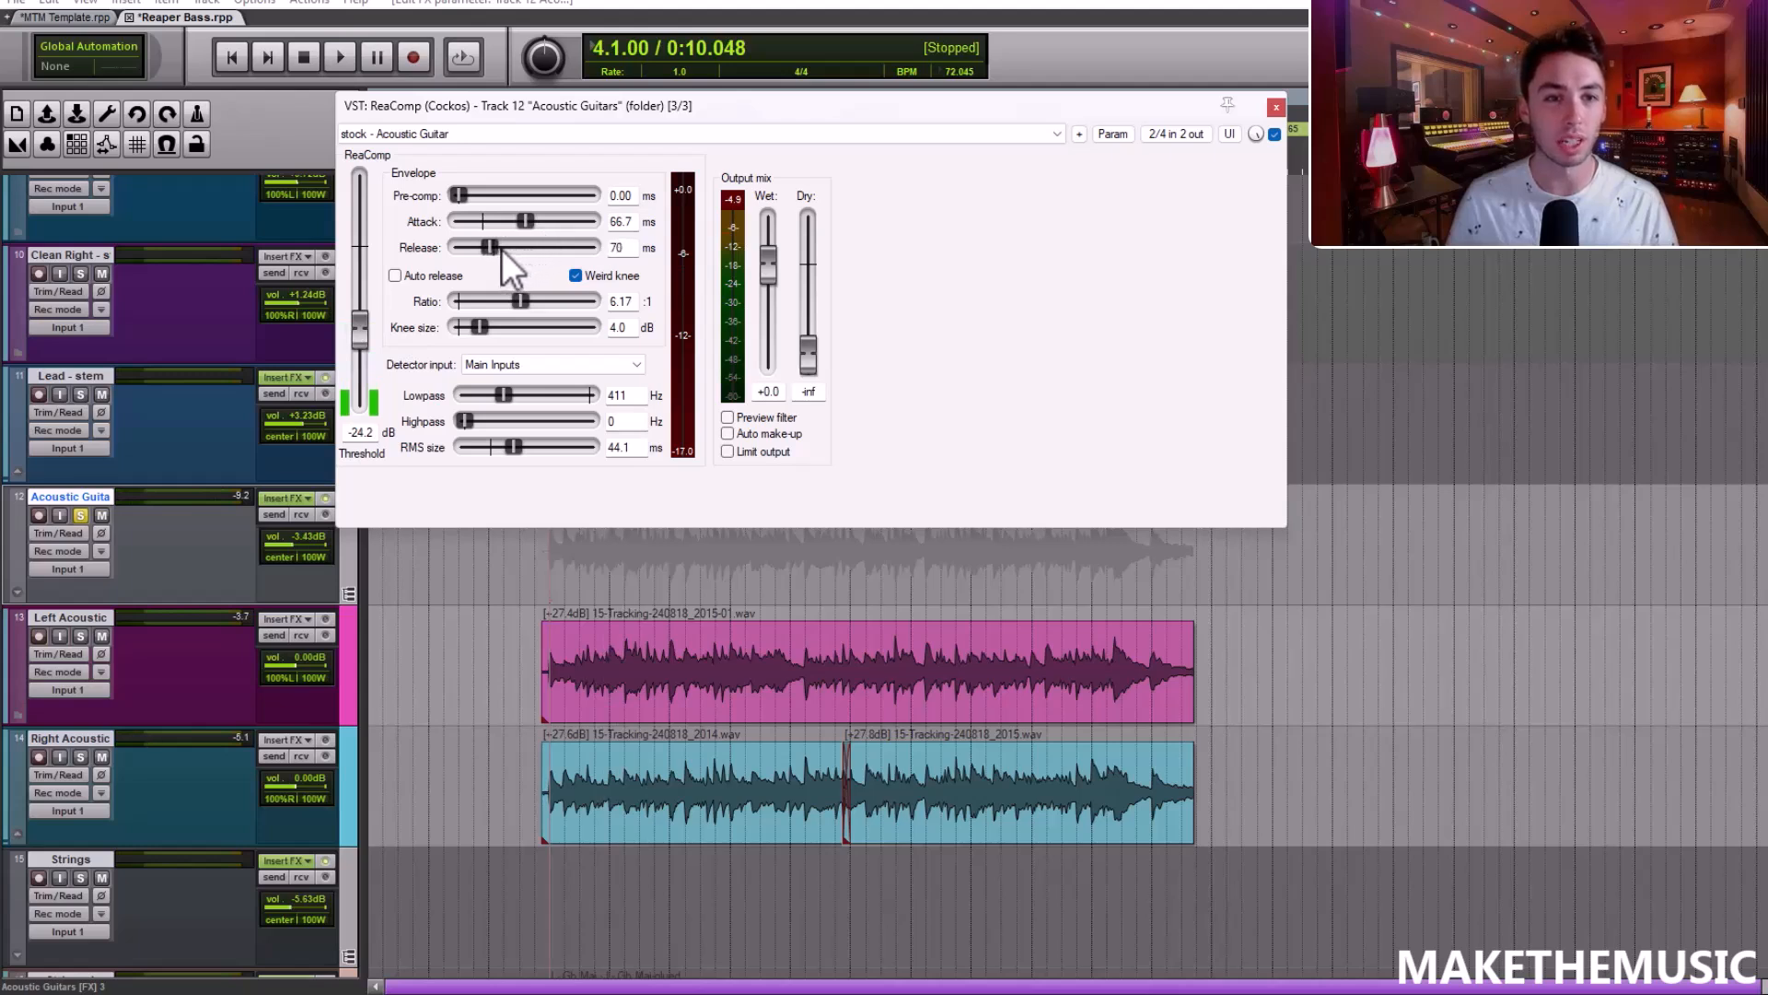
key("space")
left_click_drag(361, 324, 361, 341)
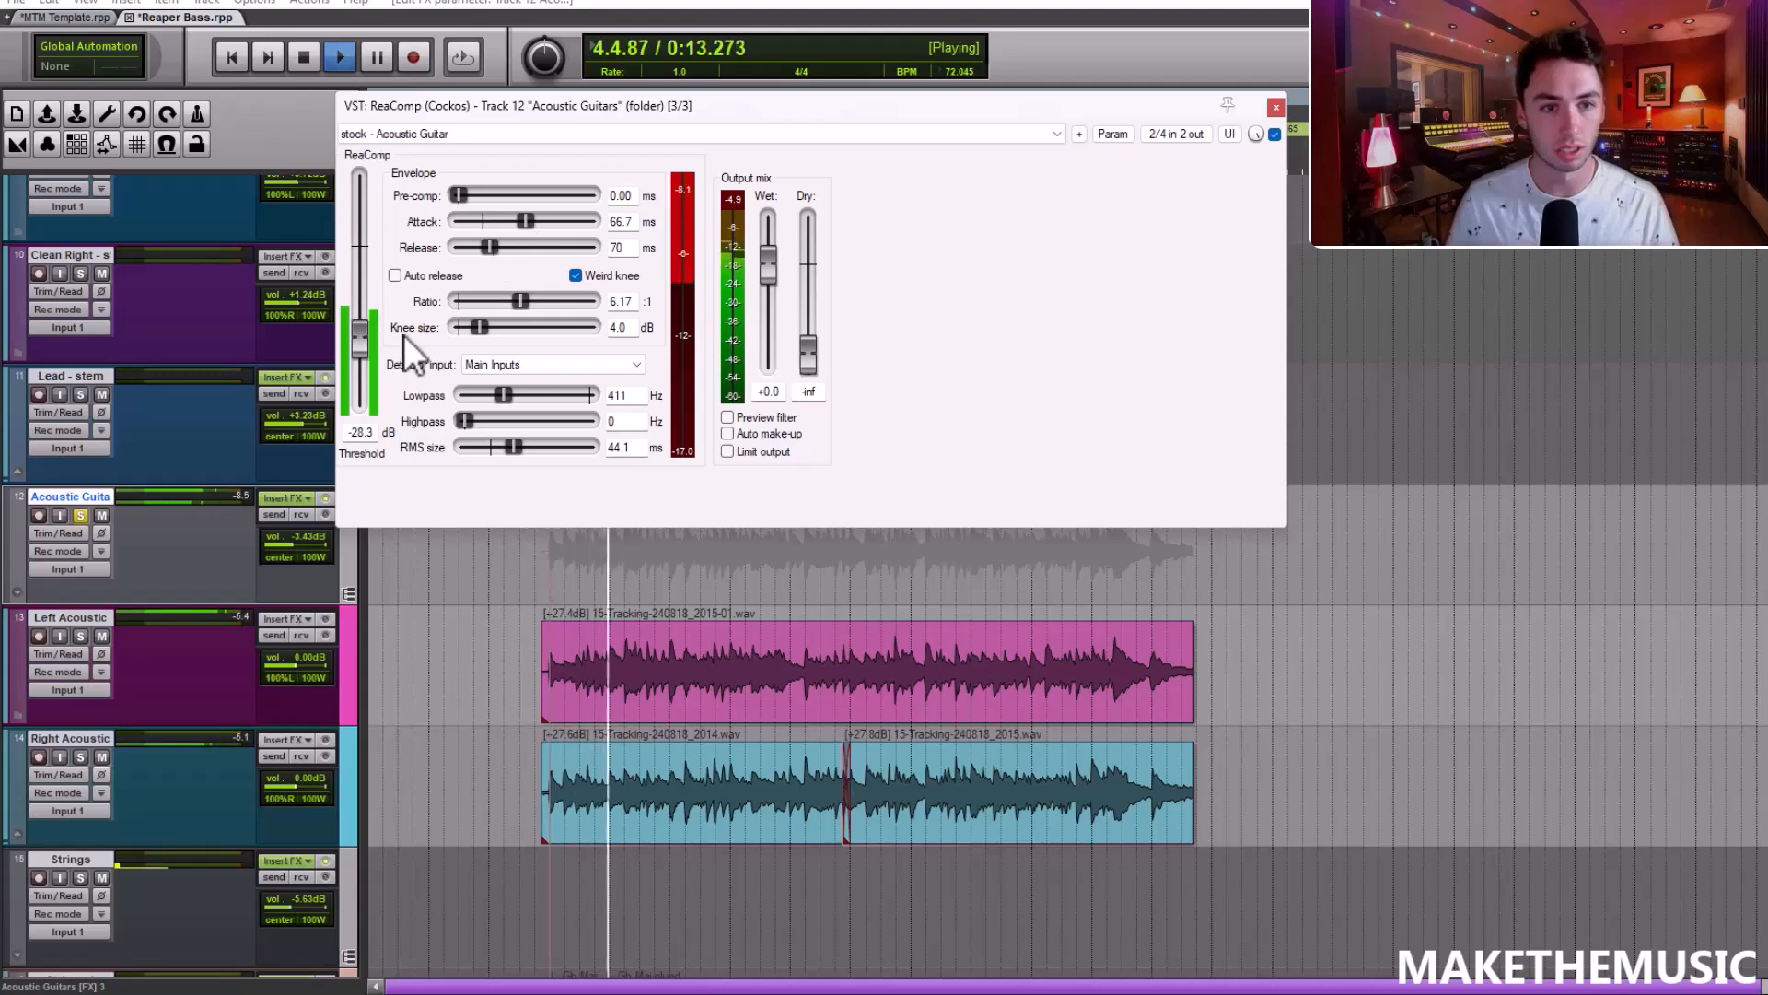
key("space")
Add band 8 to the acoustic guitars' ReaEQ as a -7.8 dB cut at 522.6 Hz with a 0.13 oct bandwidth
left_click(300, 498)
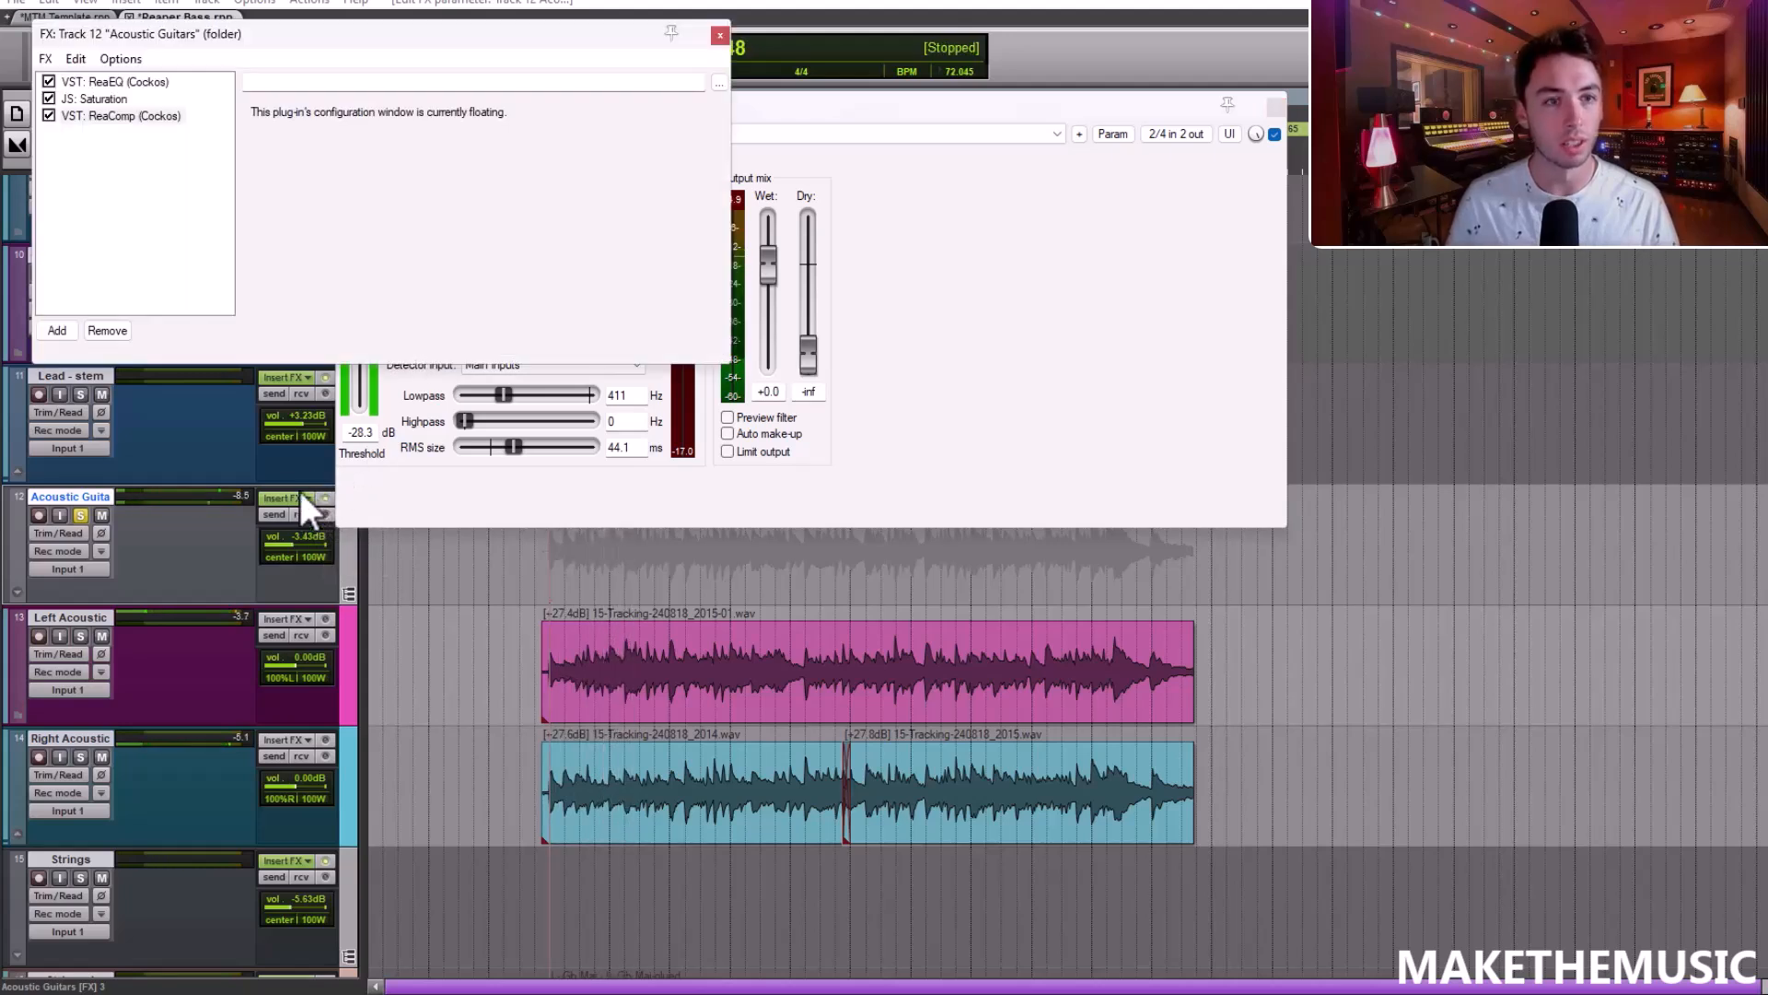
left_click(136, 81)
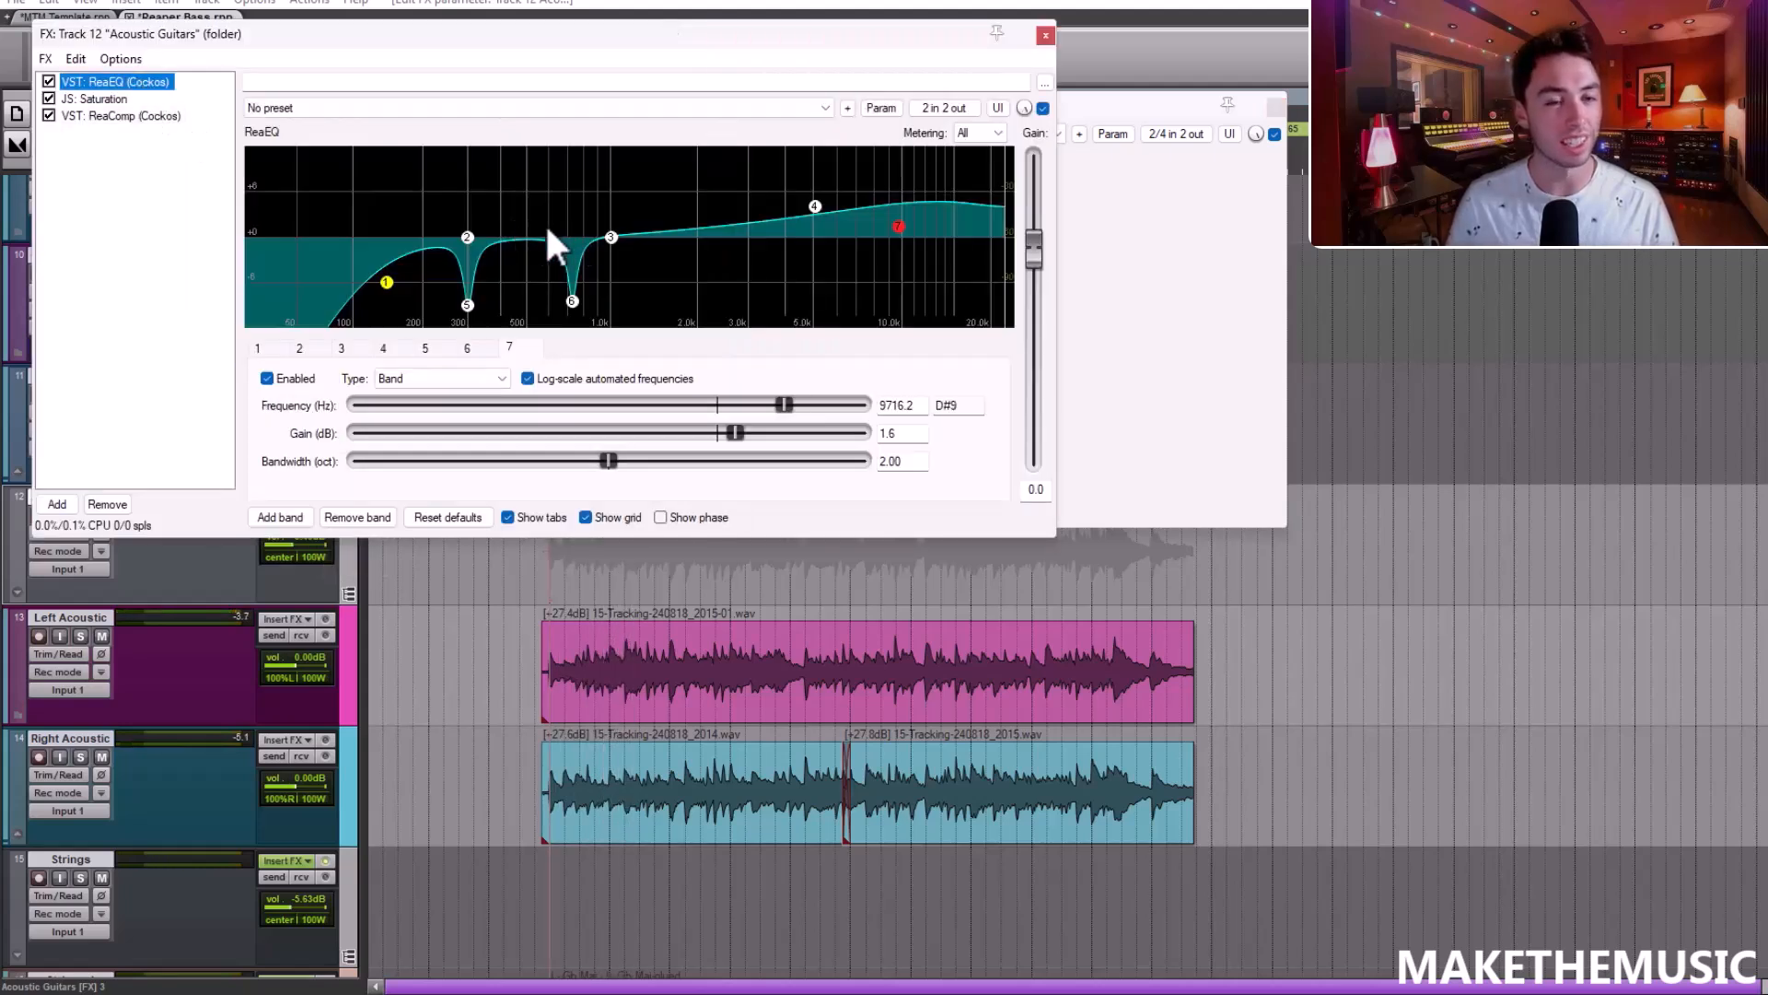
double_click(521, 226)
left_click_drag(522, 226, 531, 164)
key("space")
left_click_drag(616, 476, 387, 474)
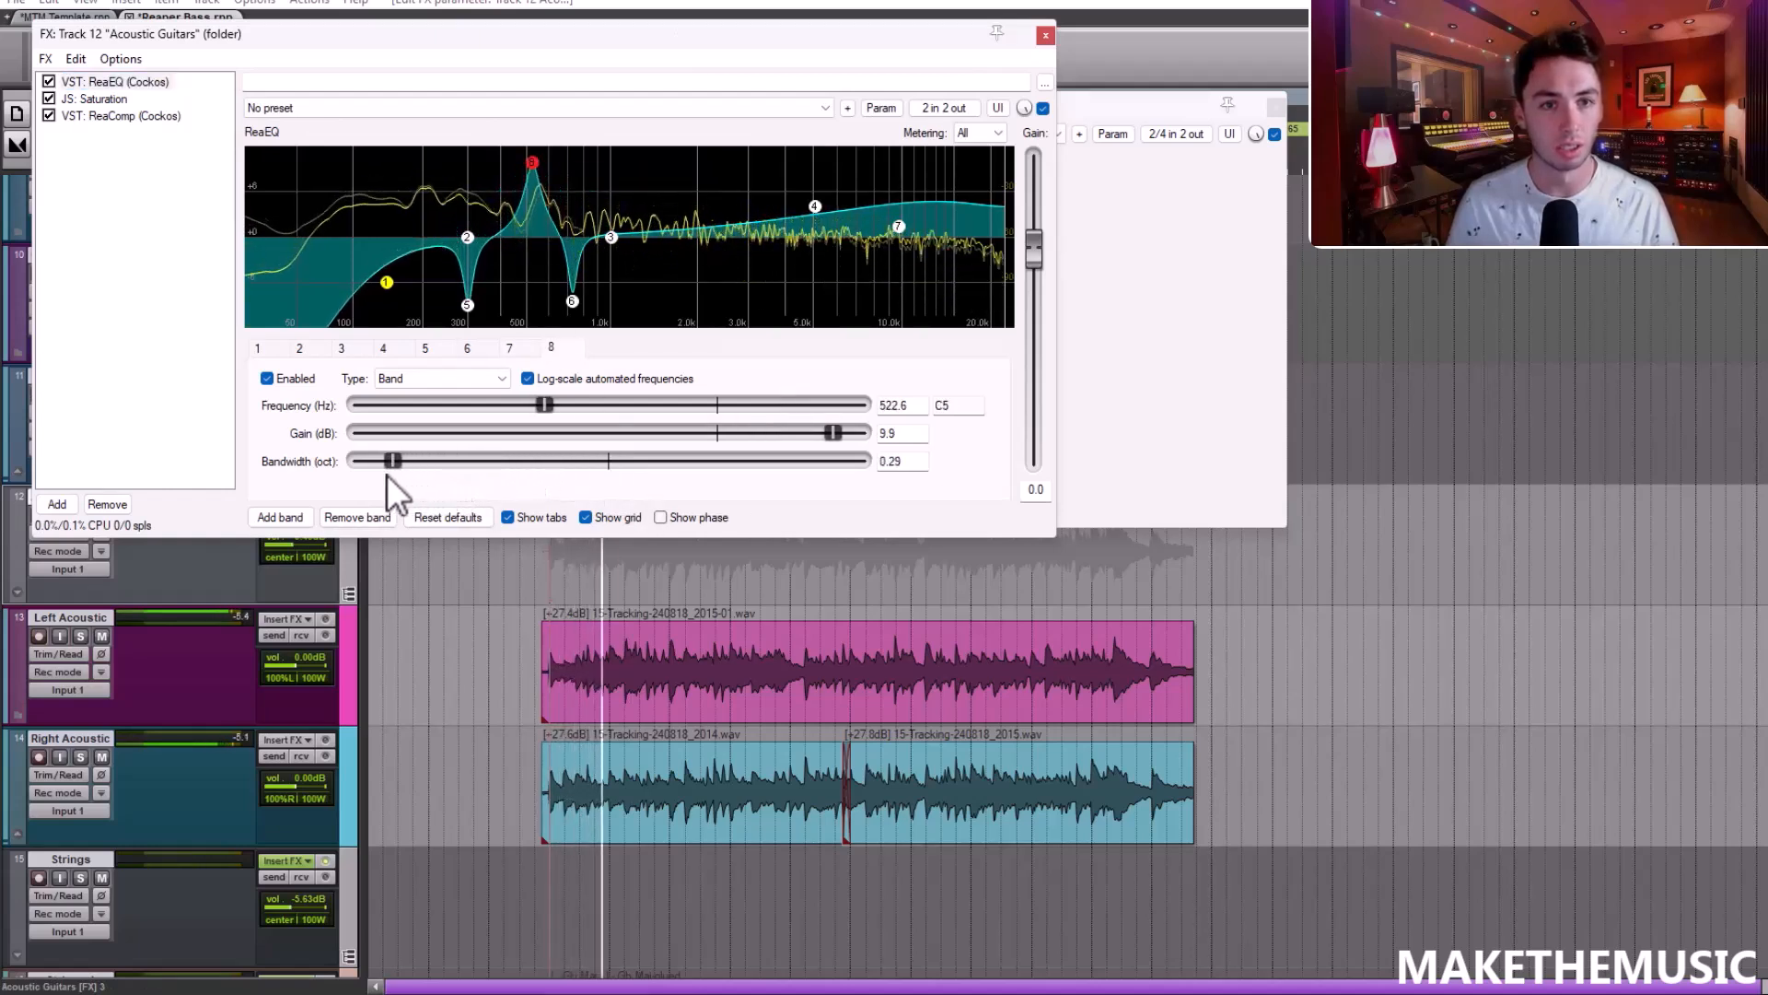
left_click_drag(844, 432, 643, 405)
left_click_drag(393, 460, 375, 461)
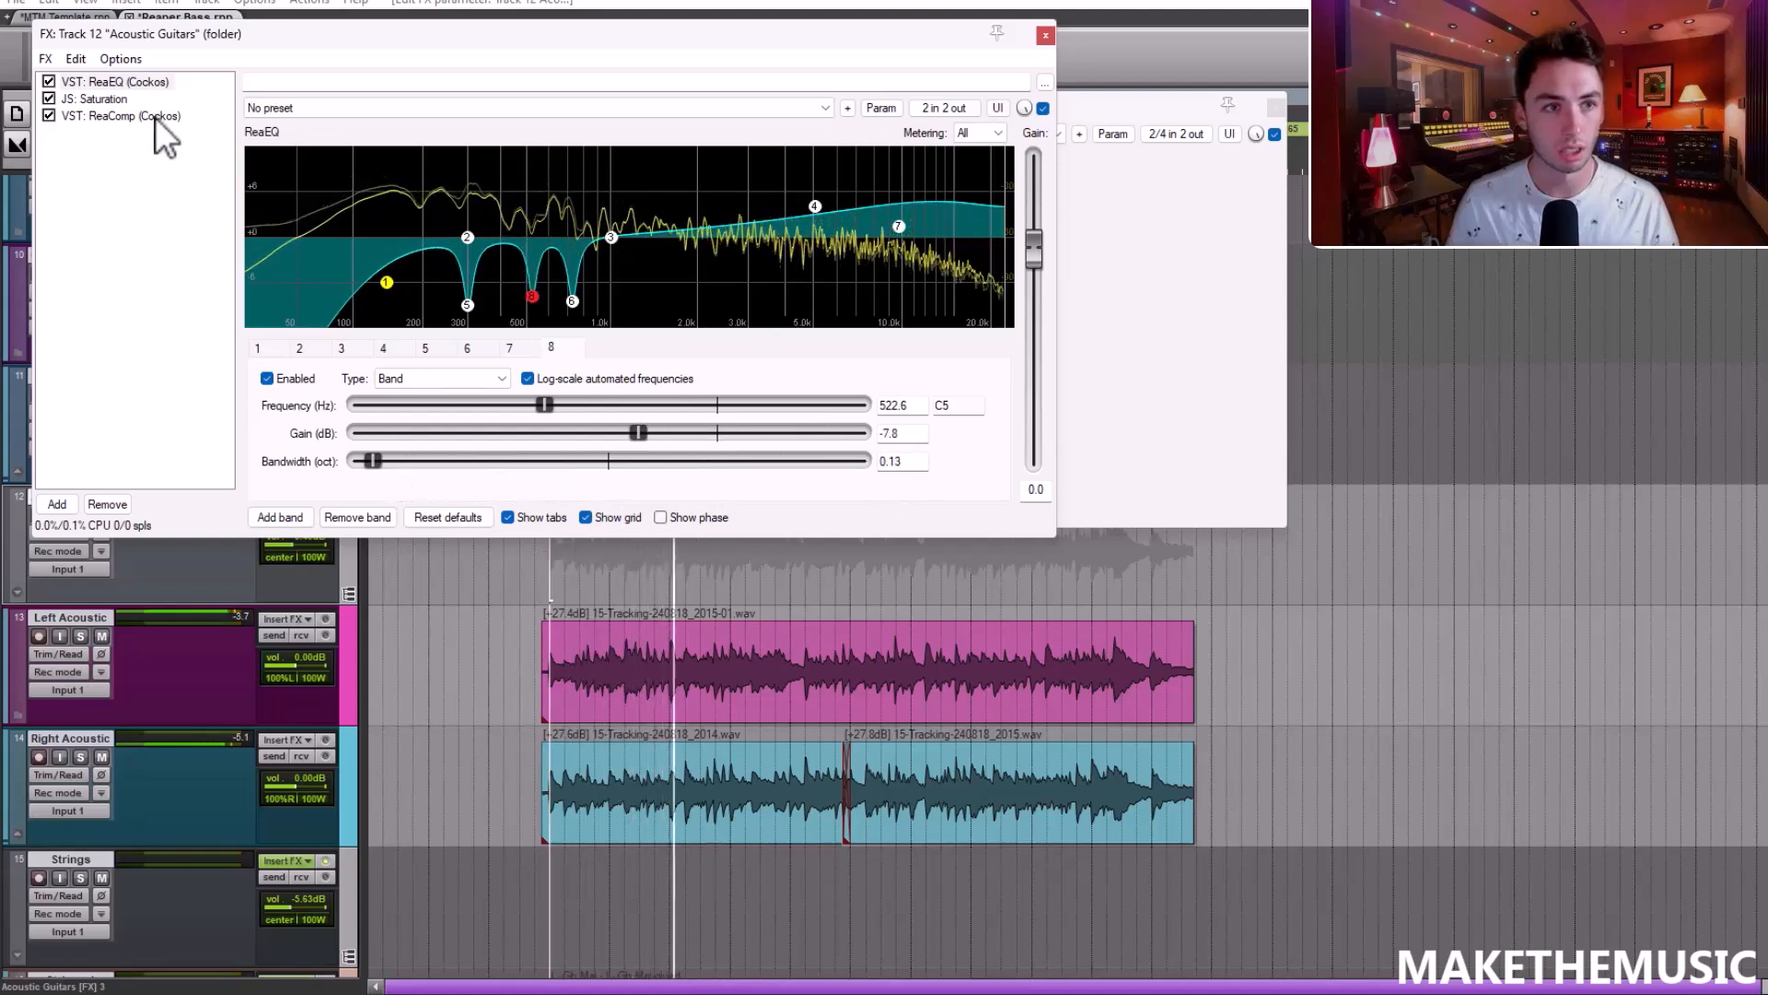
Raise ReaComp's wet output to +3.5 dB and set its threshold to -27.0 dB during playback
left_click(157, 117)
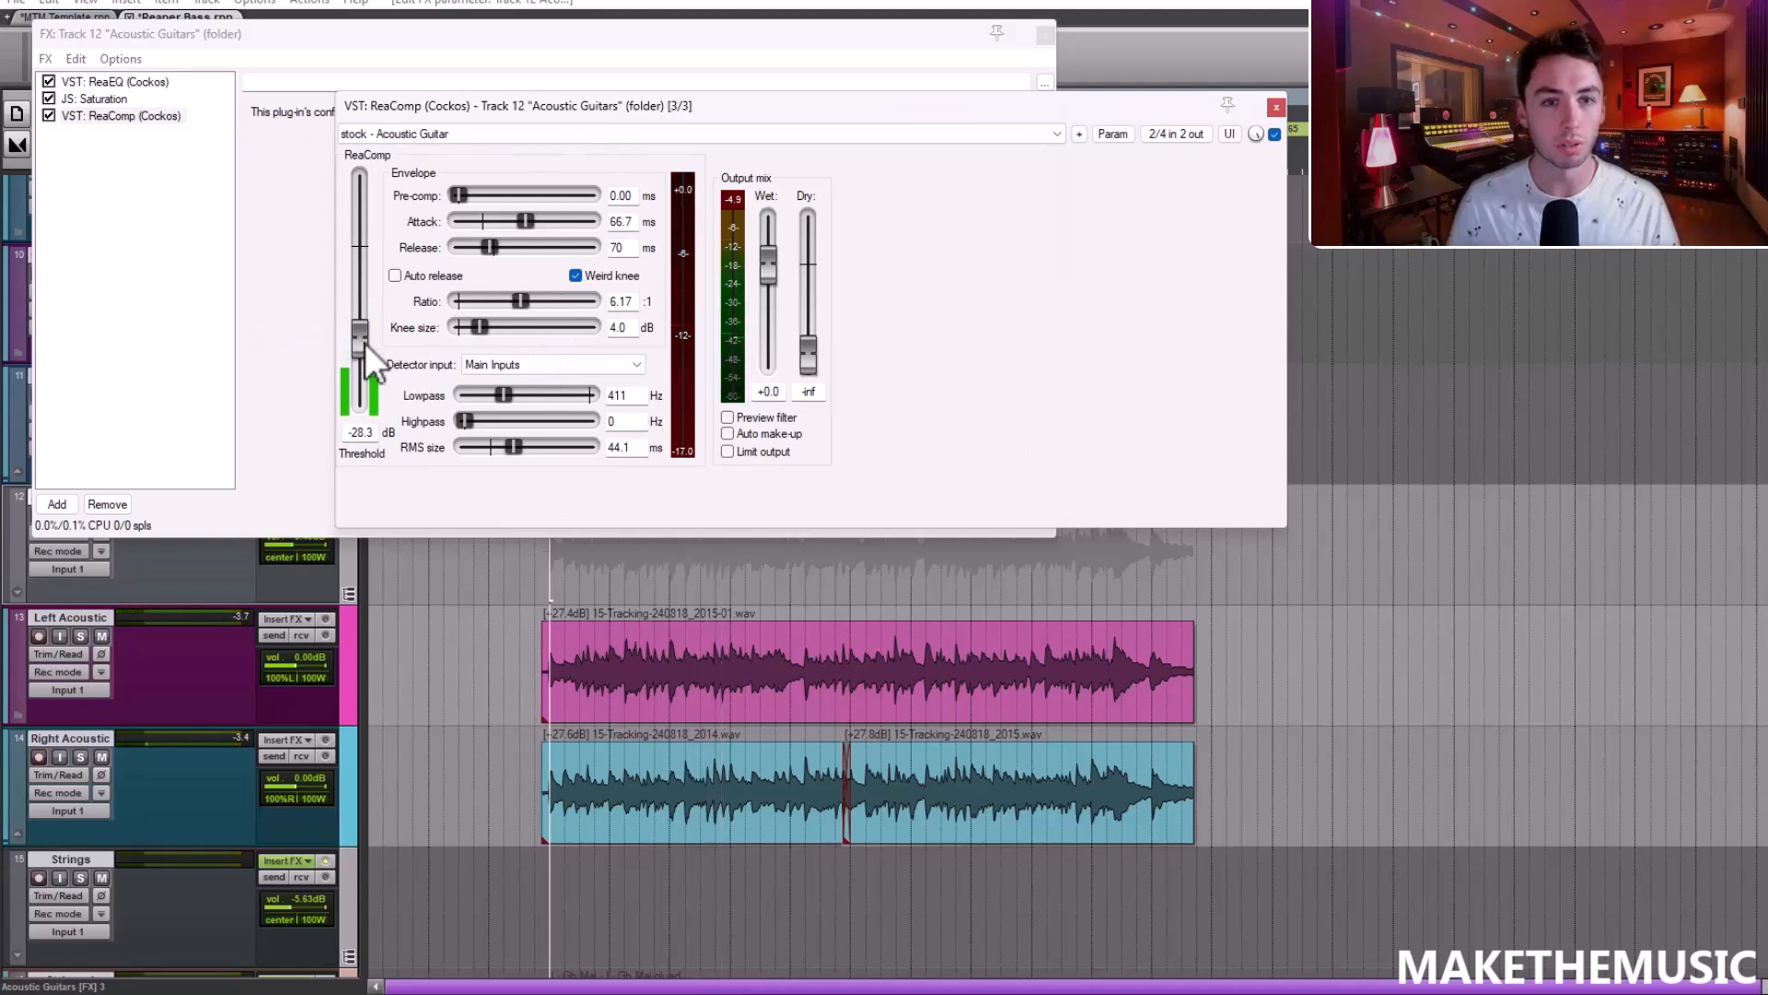
left_click_drag(361, 341, 357, 347)
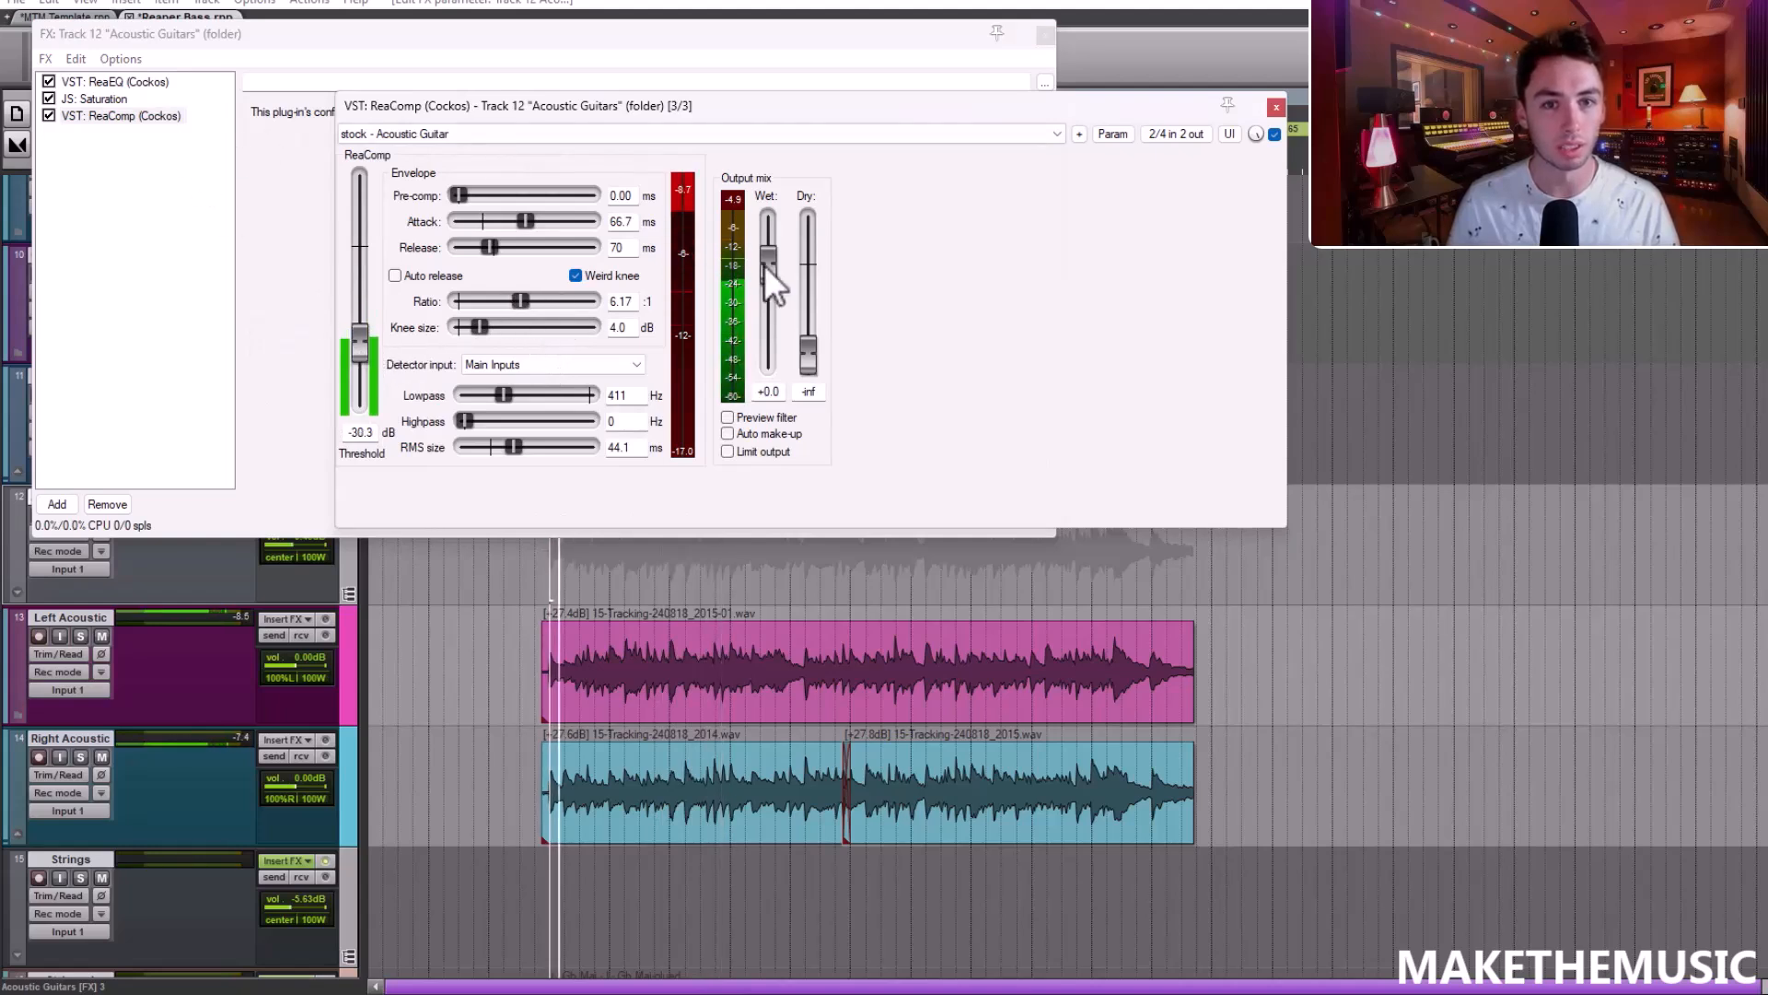
left_click_drag(766, 268, 765, 258)
left_click_drag(365, 350, 359, 343)
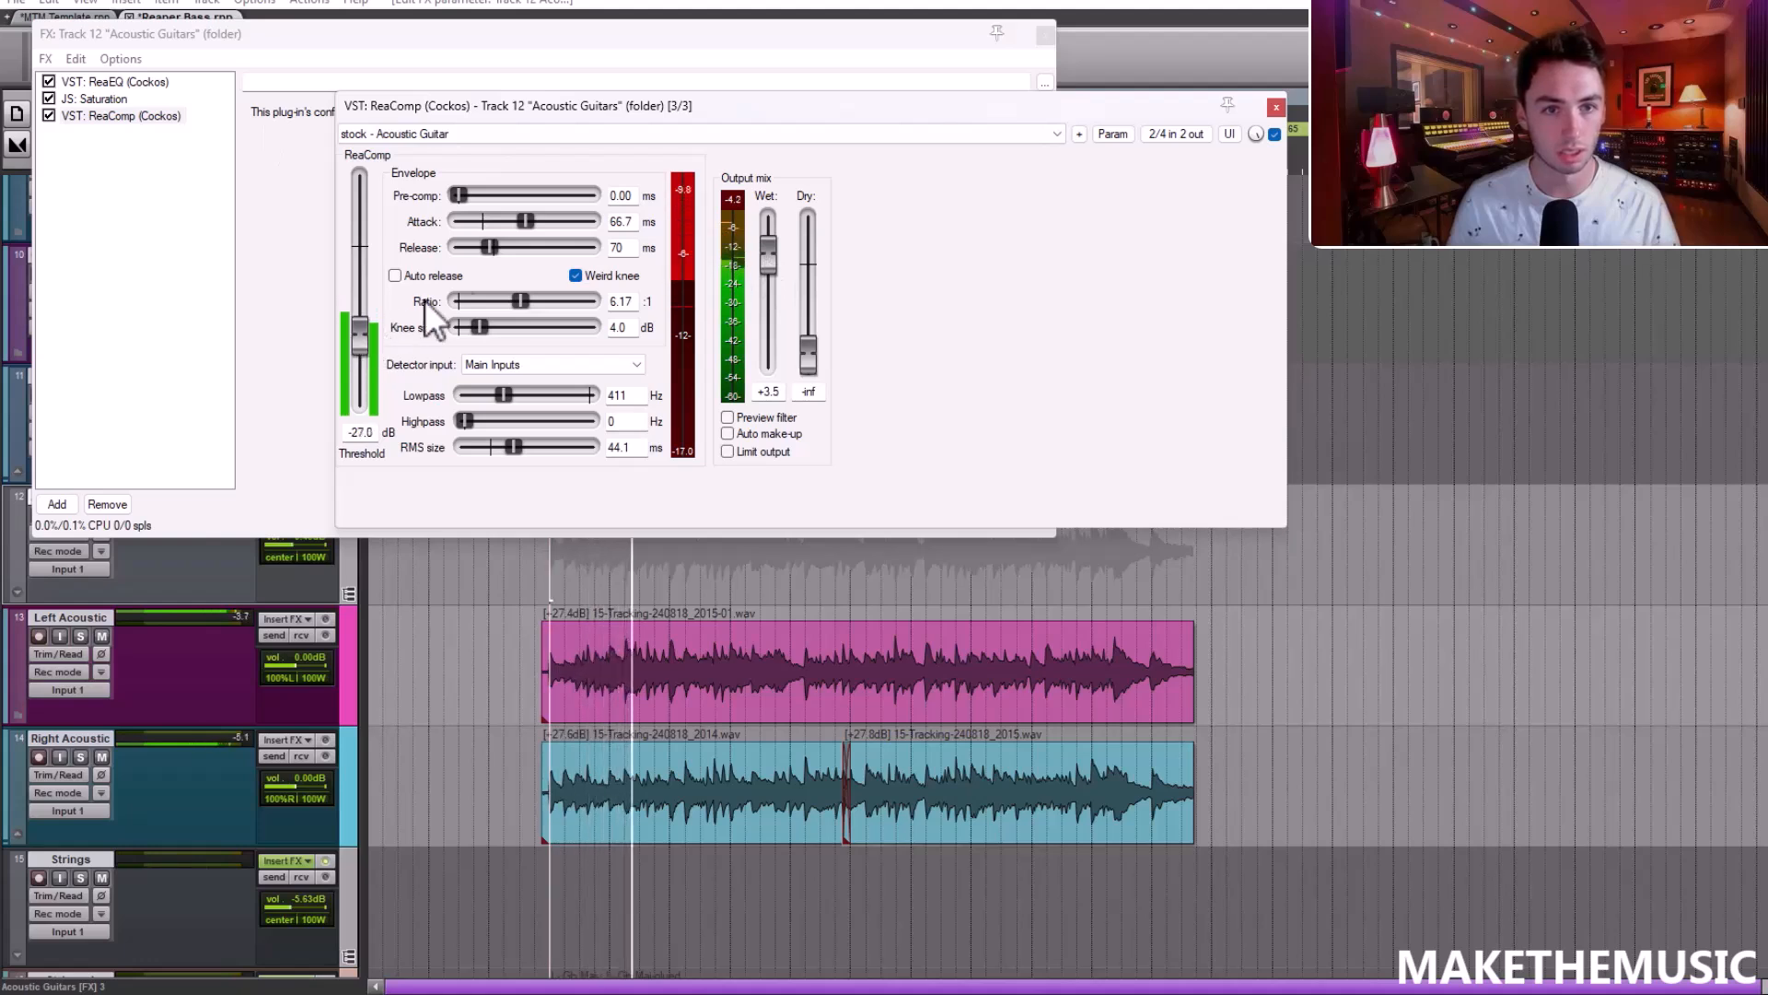
Set ReaComp's attack to 189 ms, release to 63 ms and threshold to -28.0 dB, and close the effect windows
left_click_drag(525, 213, 488, 252)
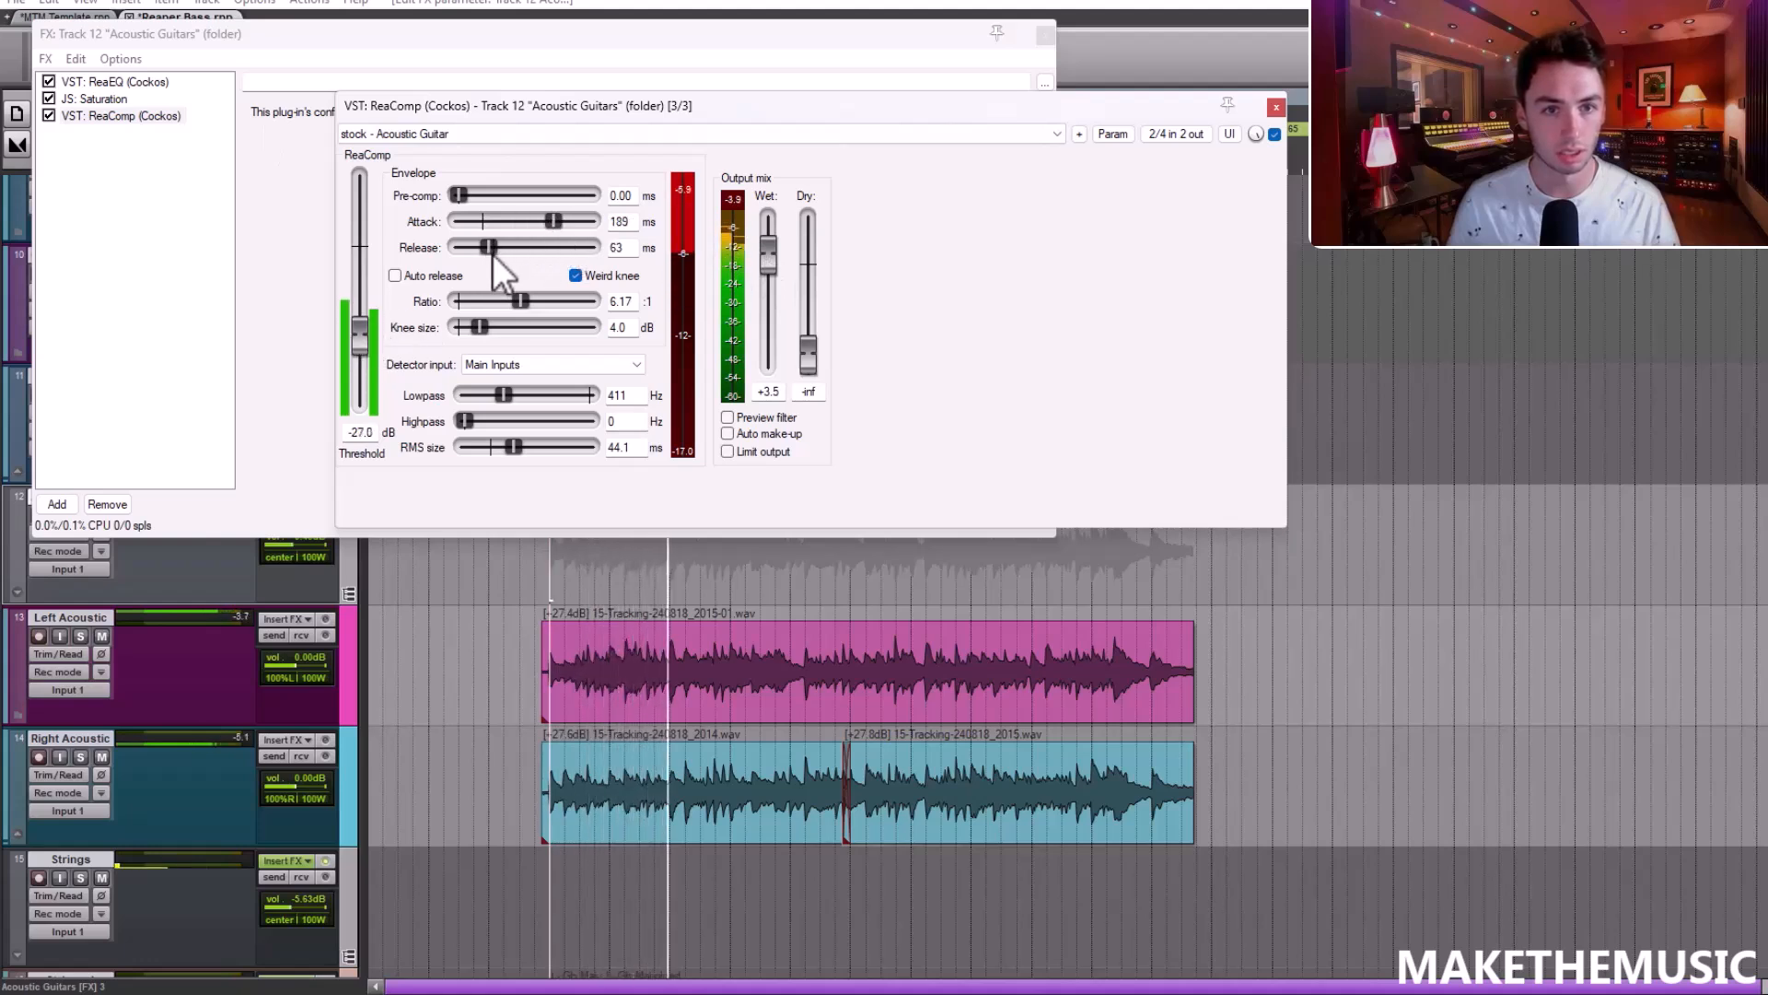
left_click_drag(358, 342, 356, 346)
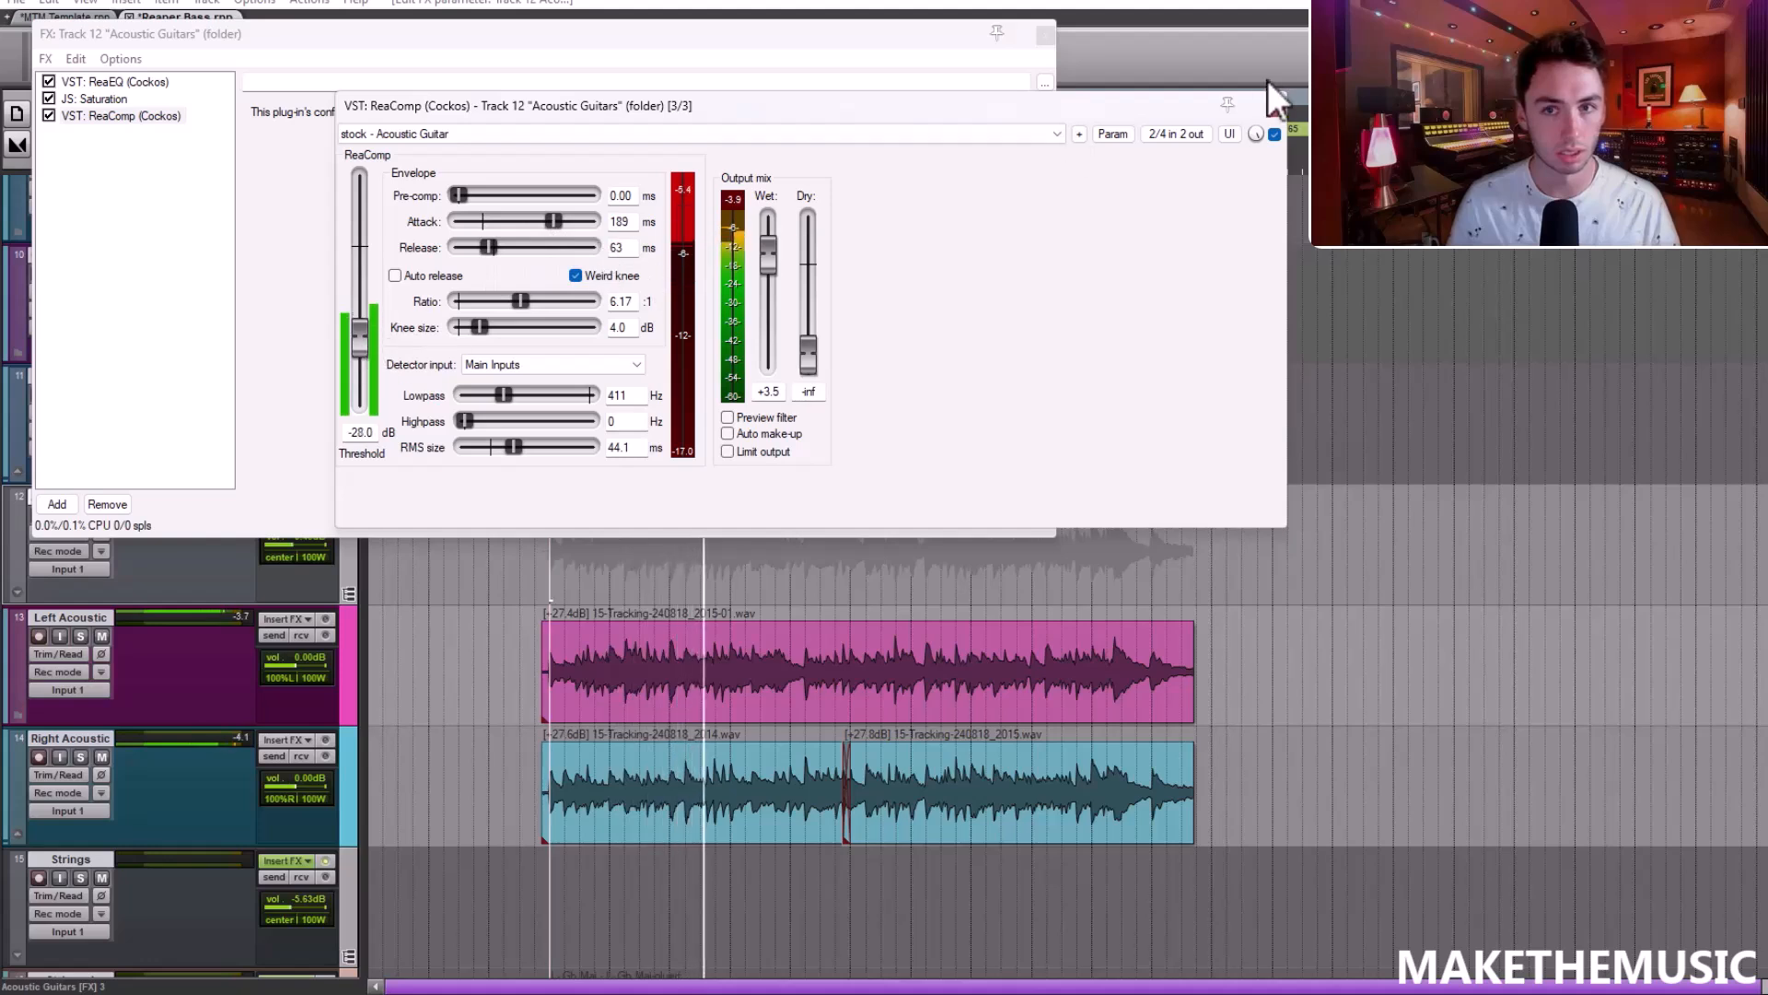
left_click(1271, 108)
left_click(742, 36)
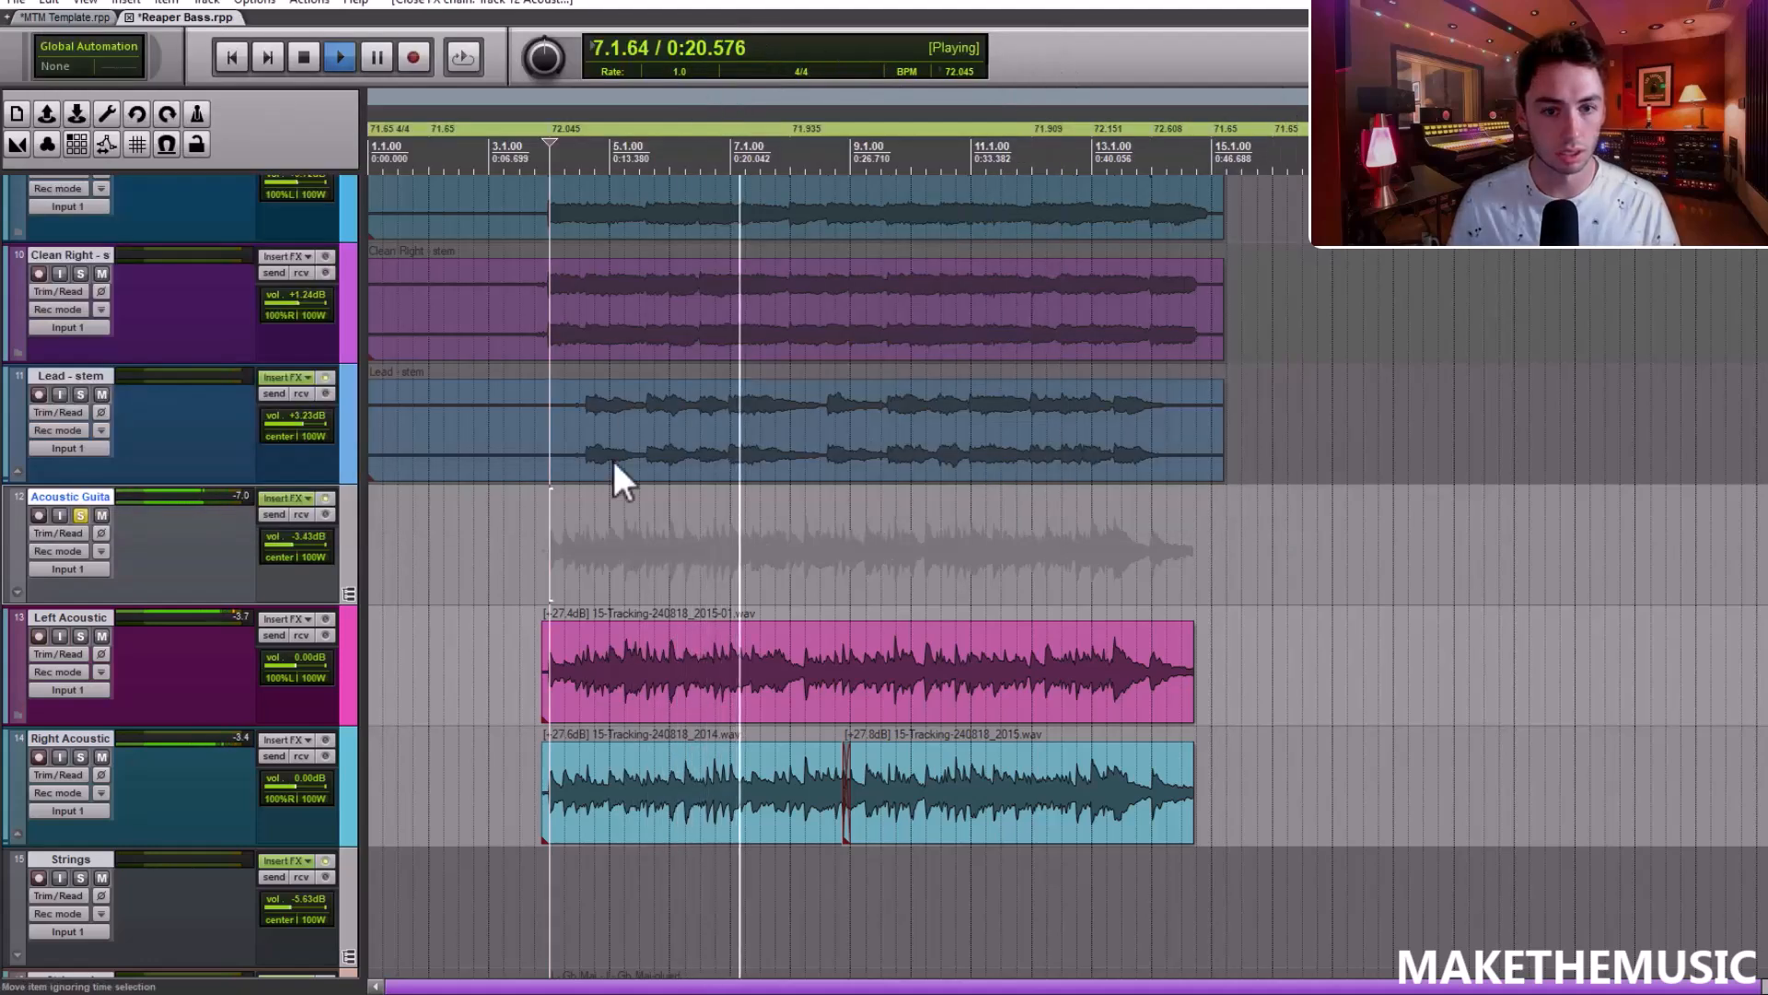
Unsolo the Acoustic Guitars folder and play it in the full mix
key("space")
left_click(80, 515)
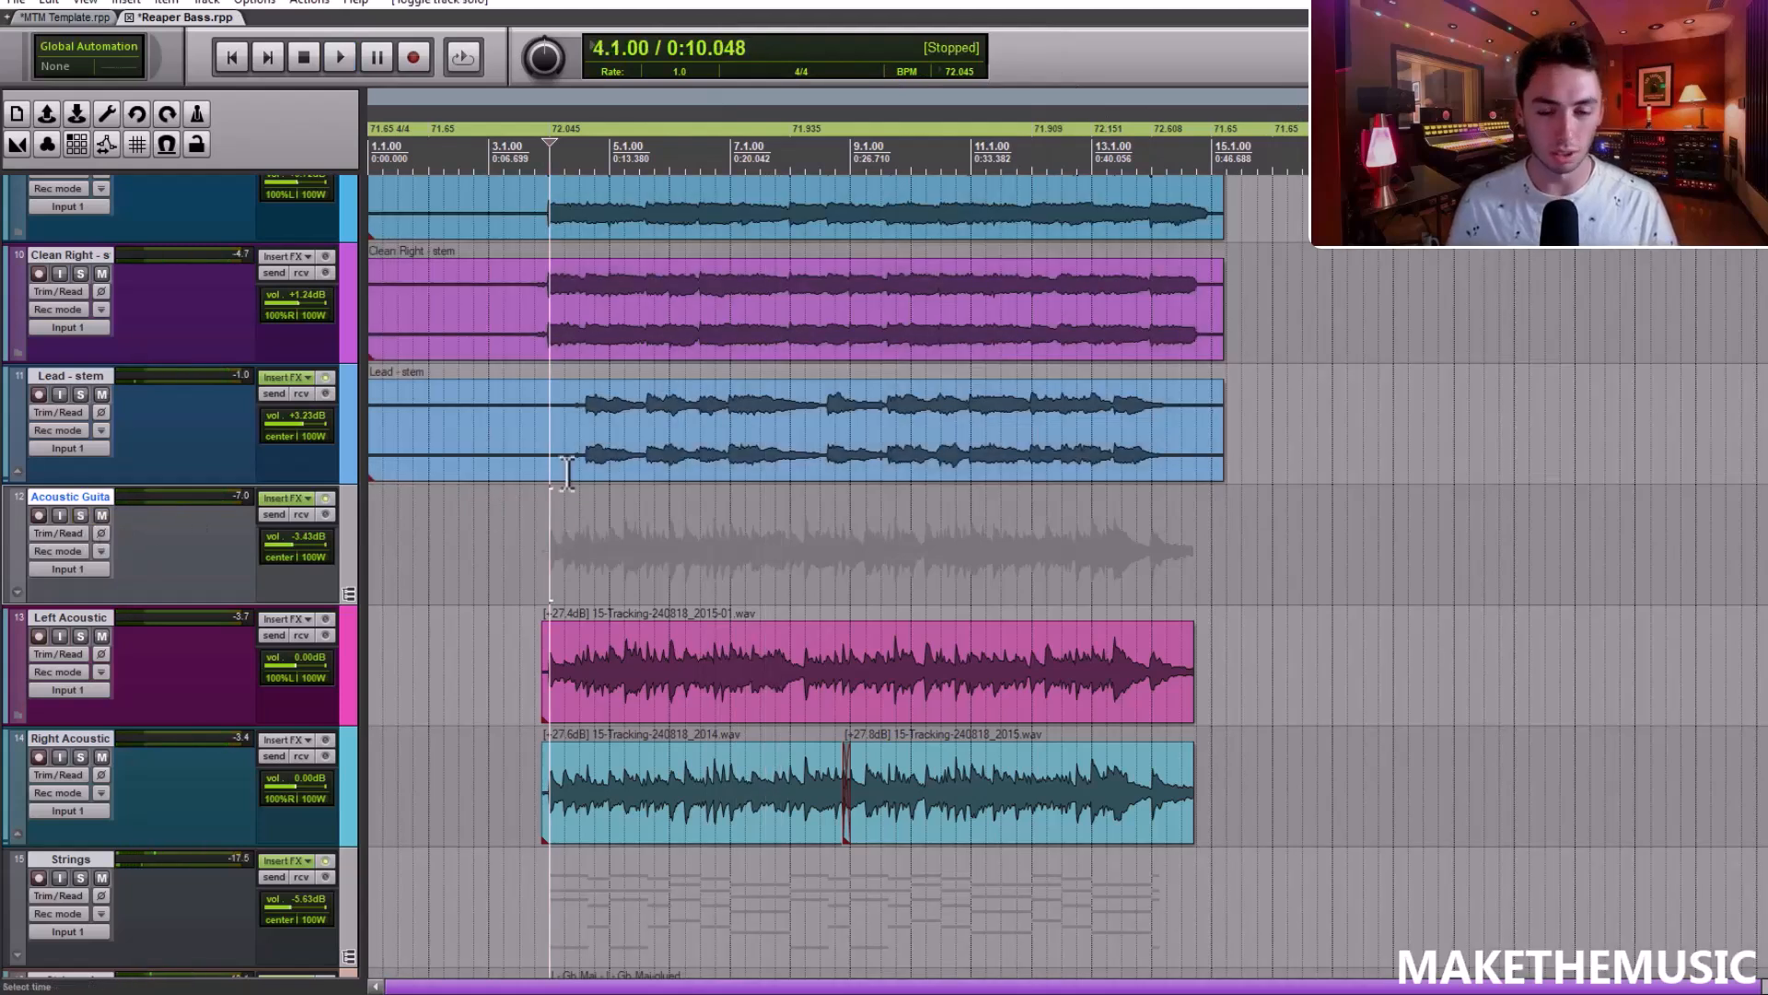
key("space")
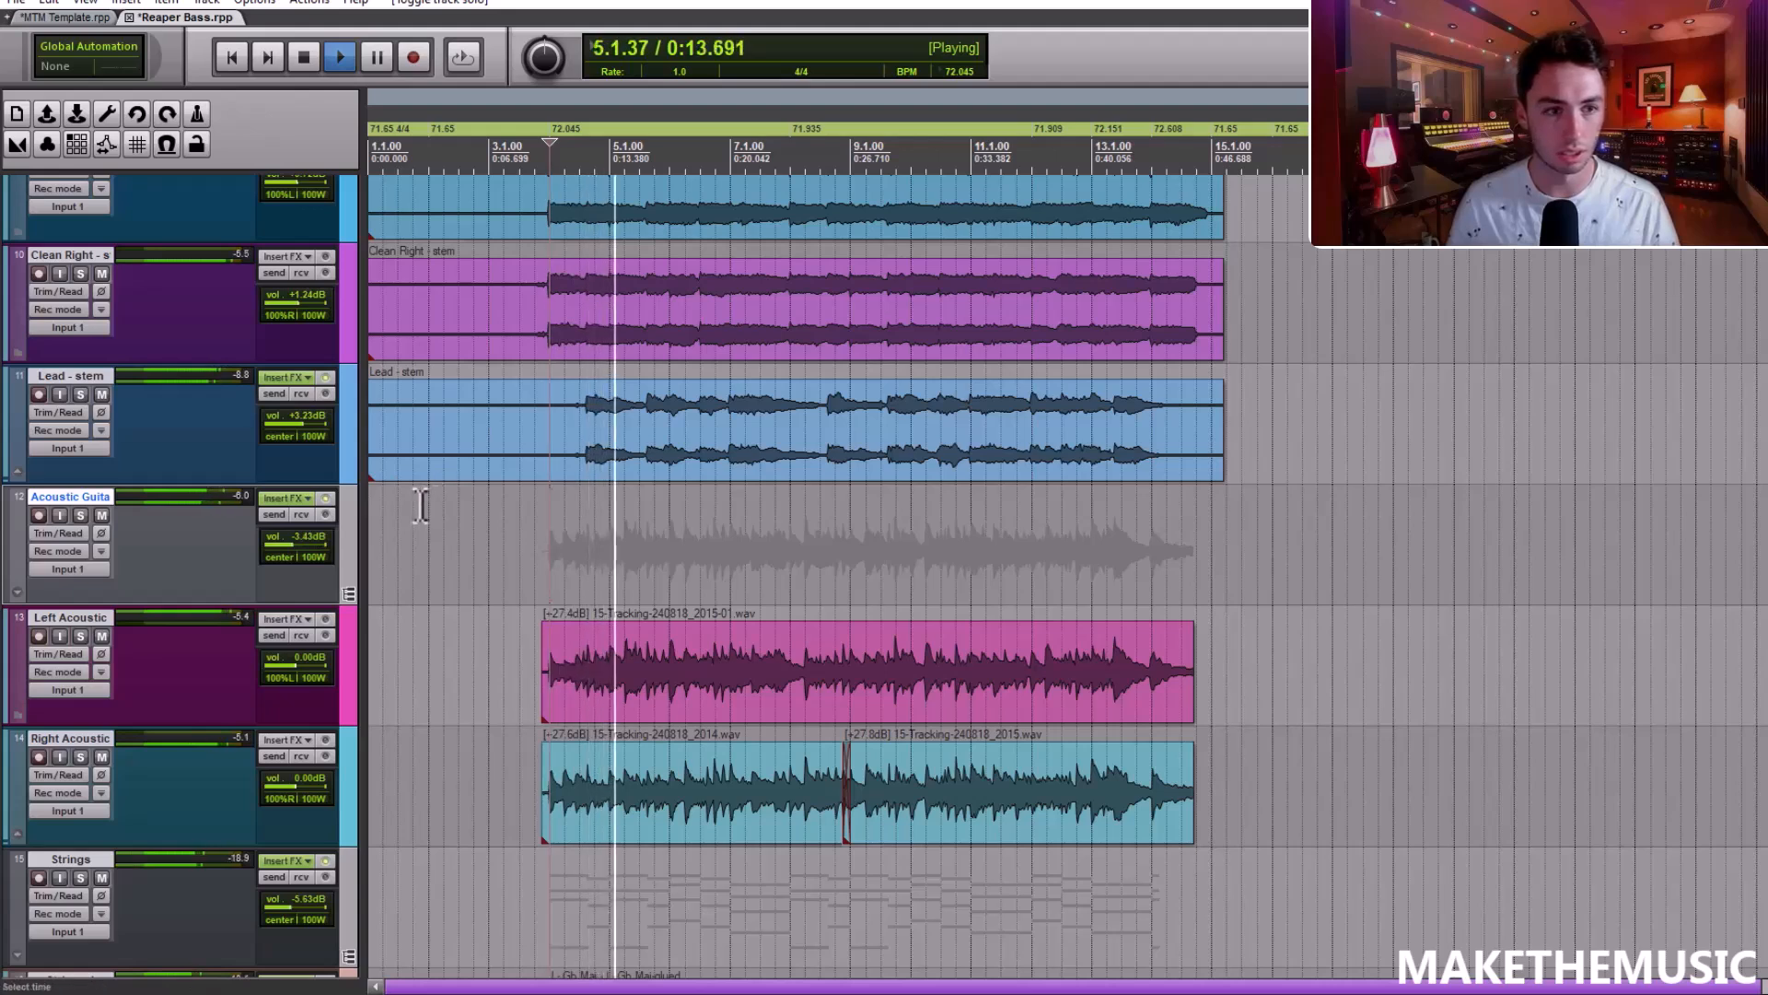
Compare the soloed acoustic guitars with effects bypassed and enabled from bar 5, and listen to them unsoloed in the mix
left_click(80, 516)
left_click(324, 498)
key("space")
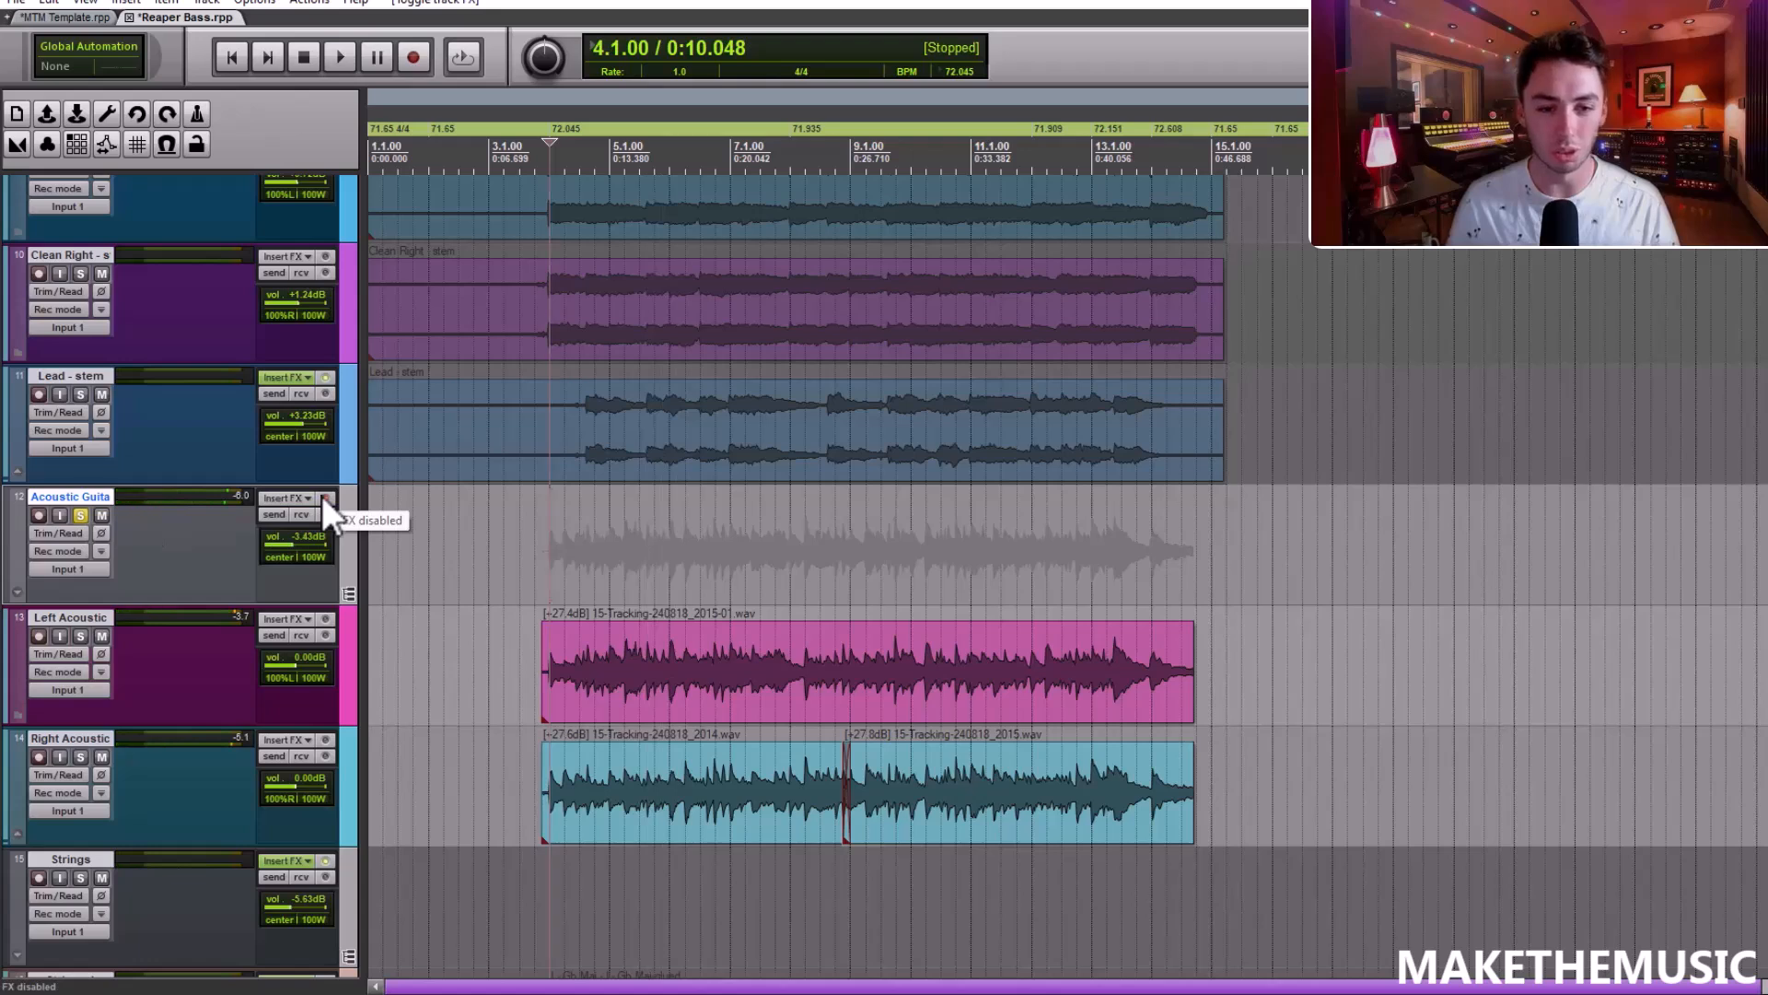
left_click(609, 544)
key("space")
left_click(329, 497)
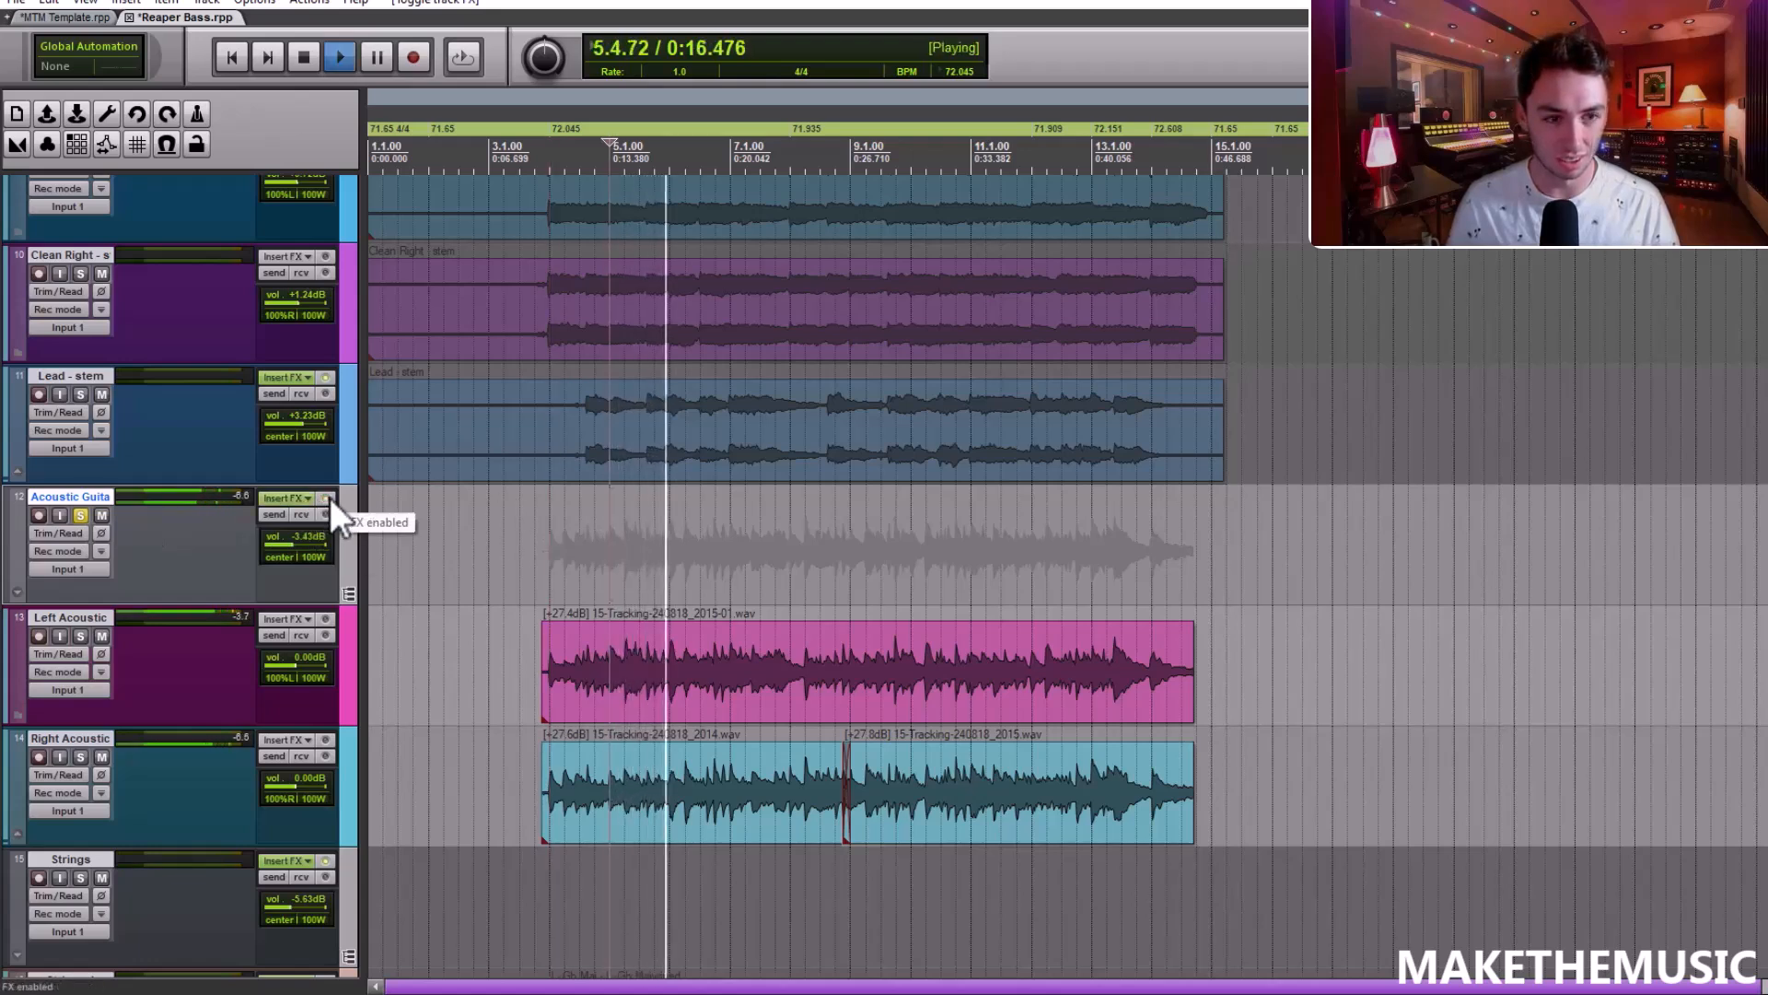
left_click(81, 516)
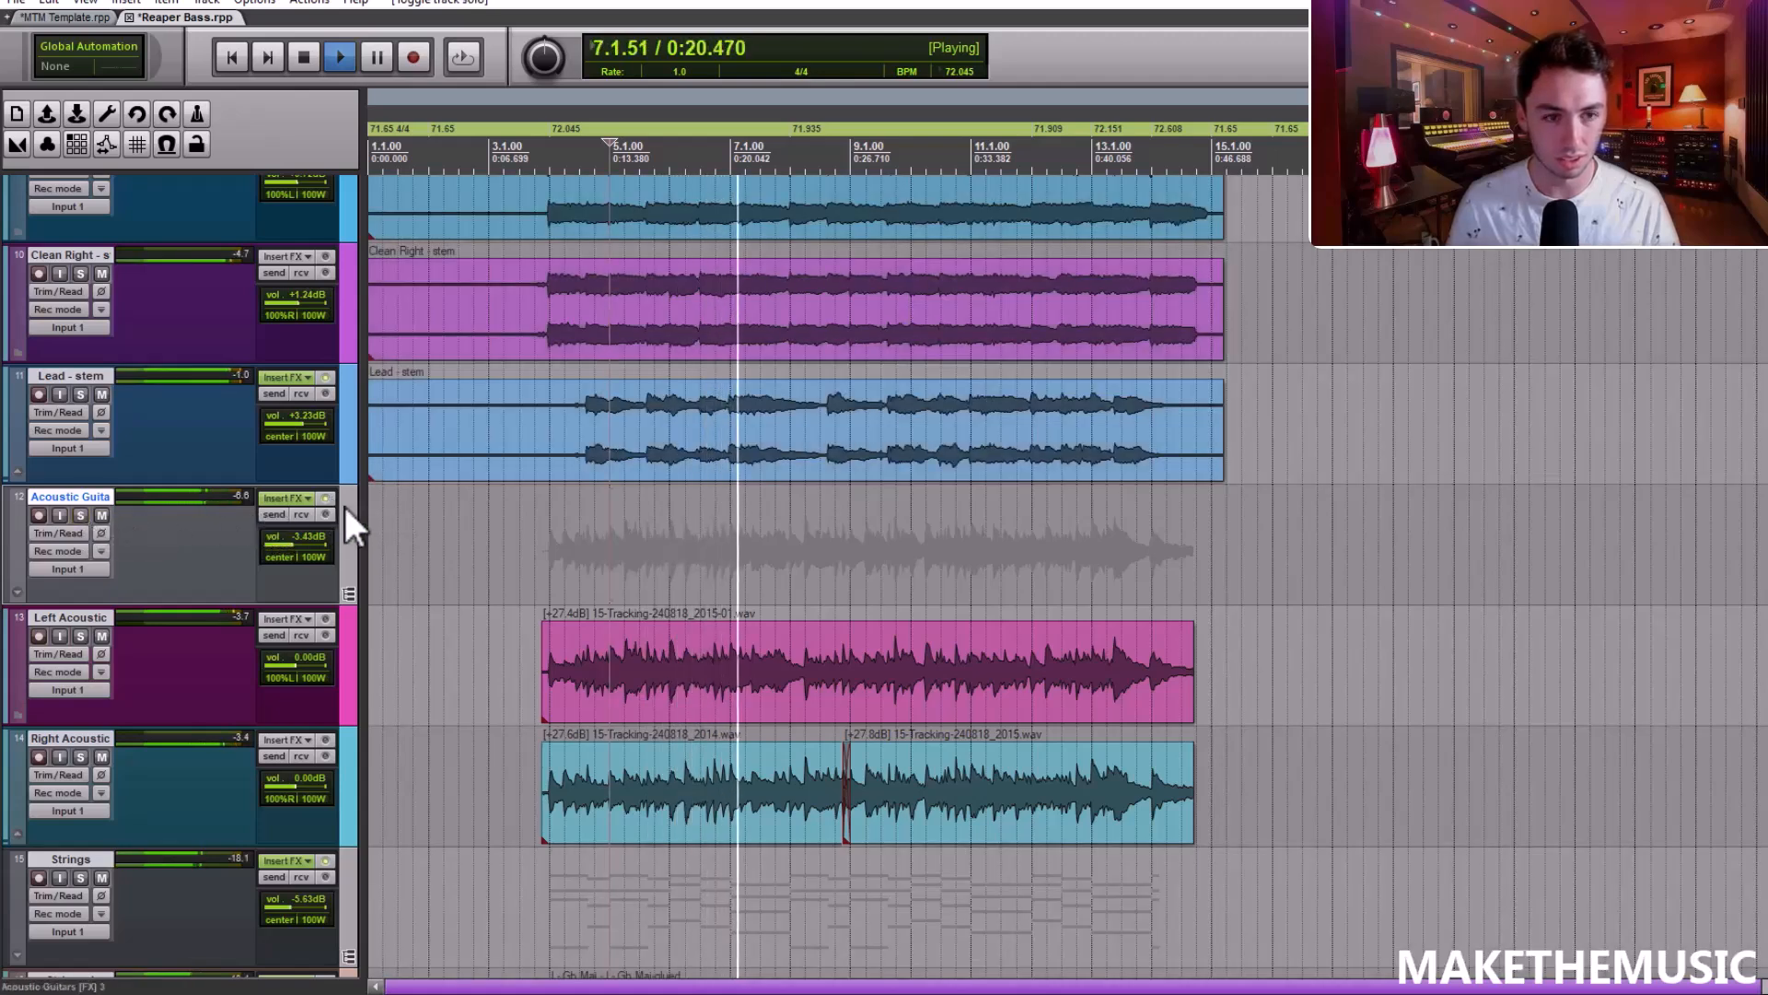
key("space")
Select the tracks from the Electric Guitars folder through the Acoustic Guitars folder, solo them together and play from bar 5
scroll(792, 571, "up", 2)
scroll(852, 437, "up", 1)
left_click(313, 249)
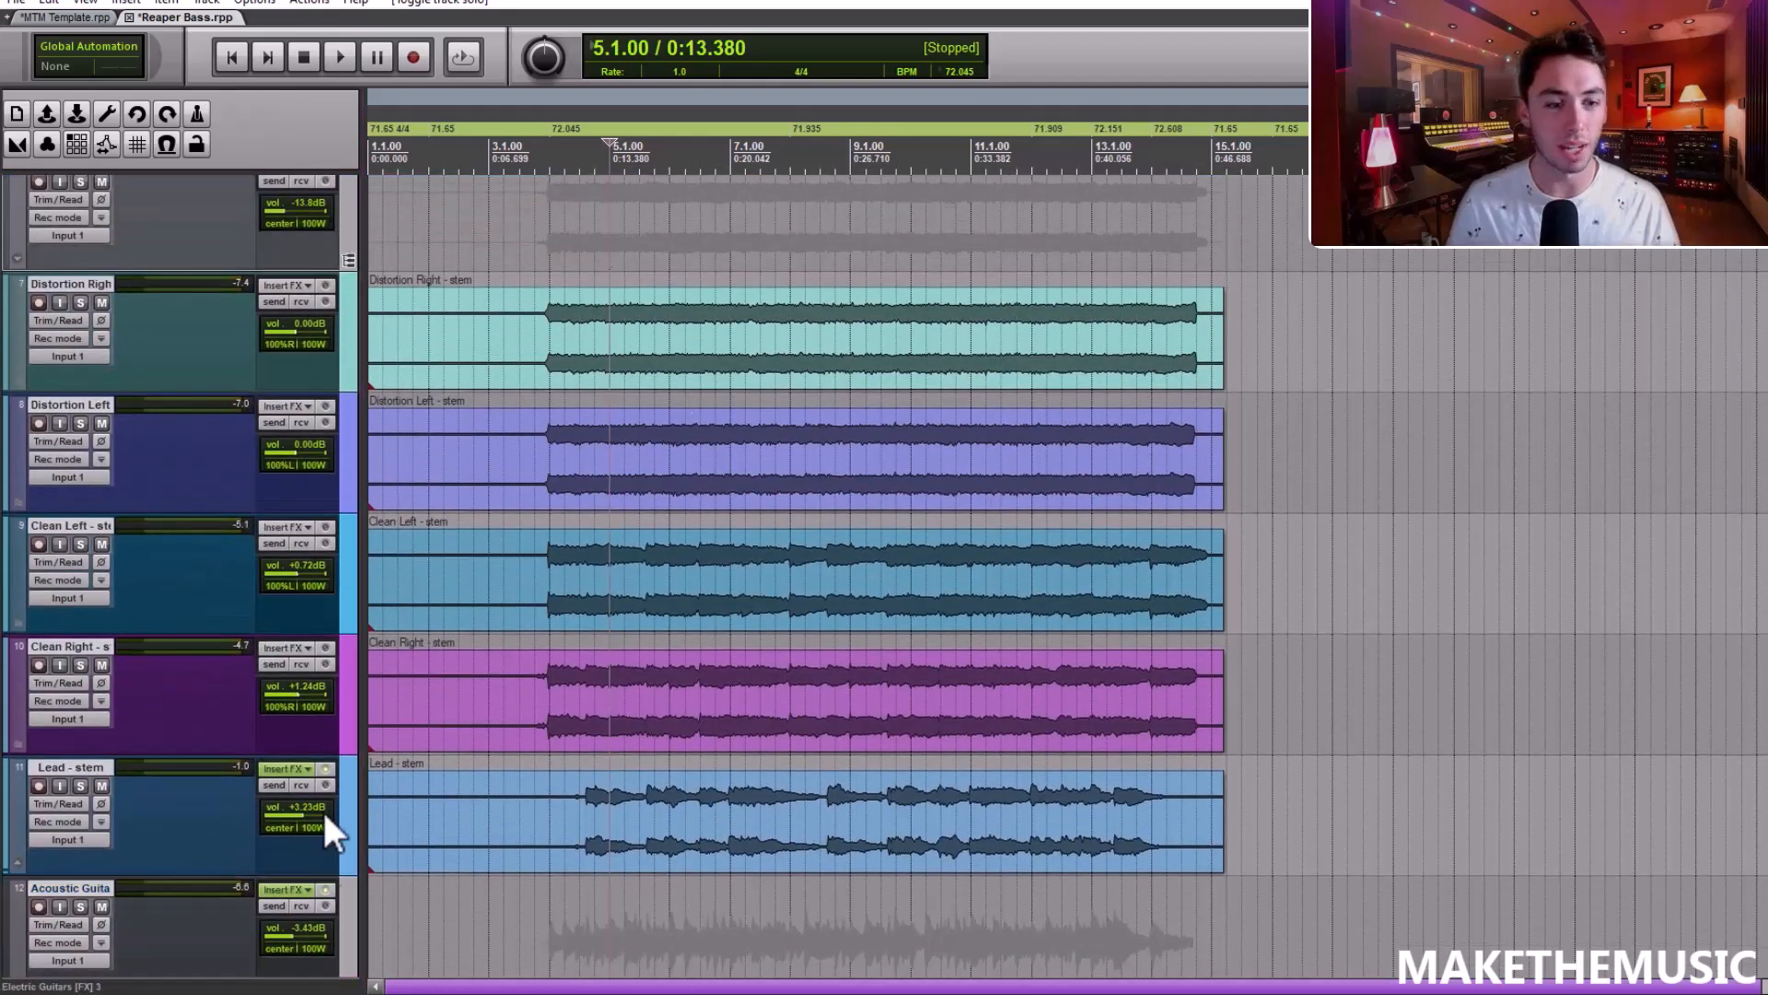
left_click(346, 926, "shift")
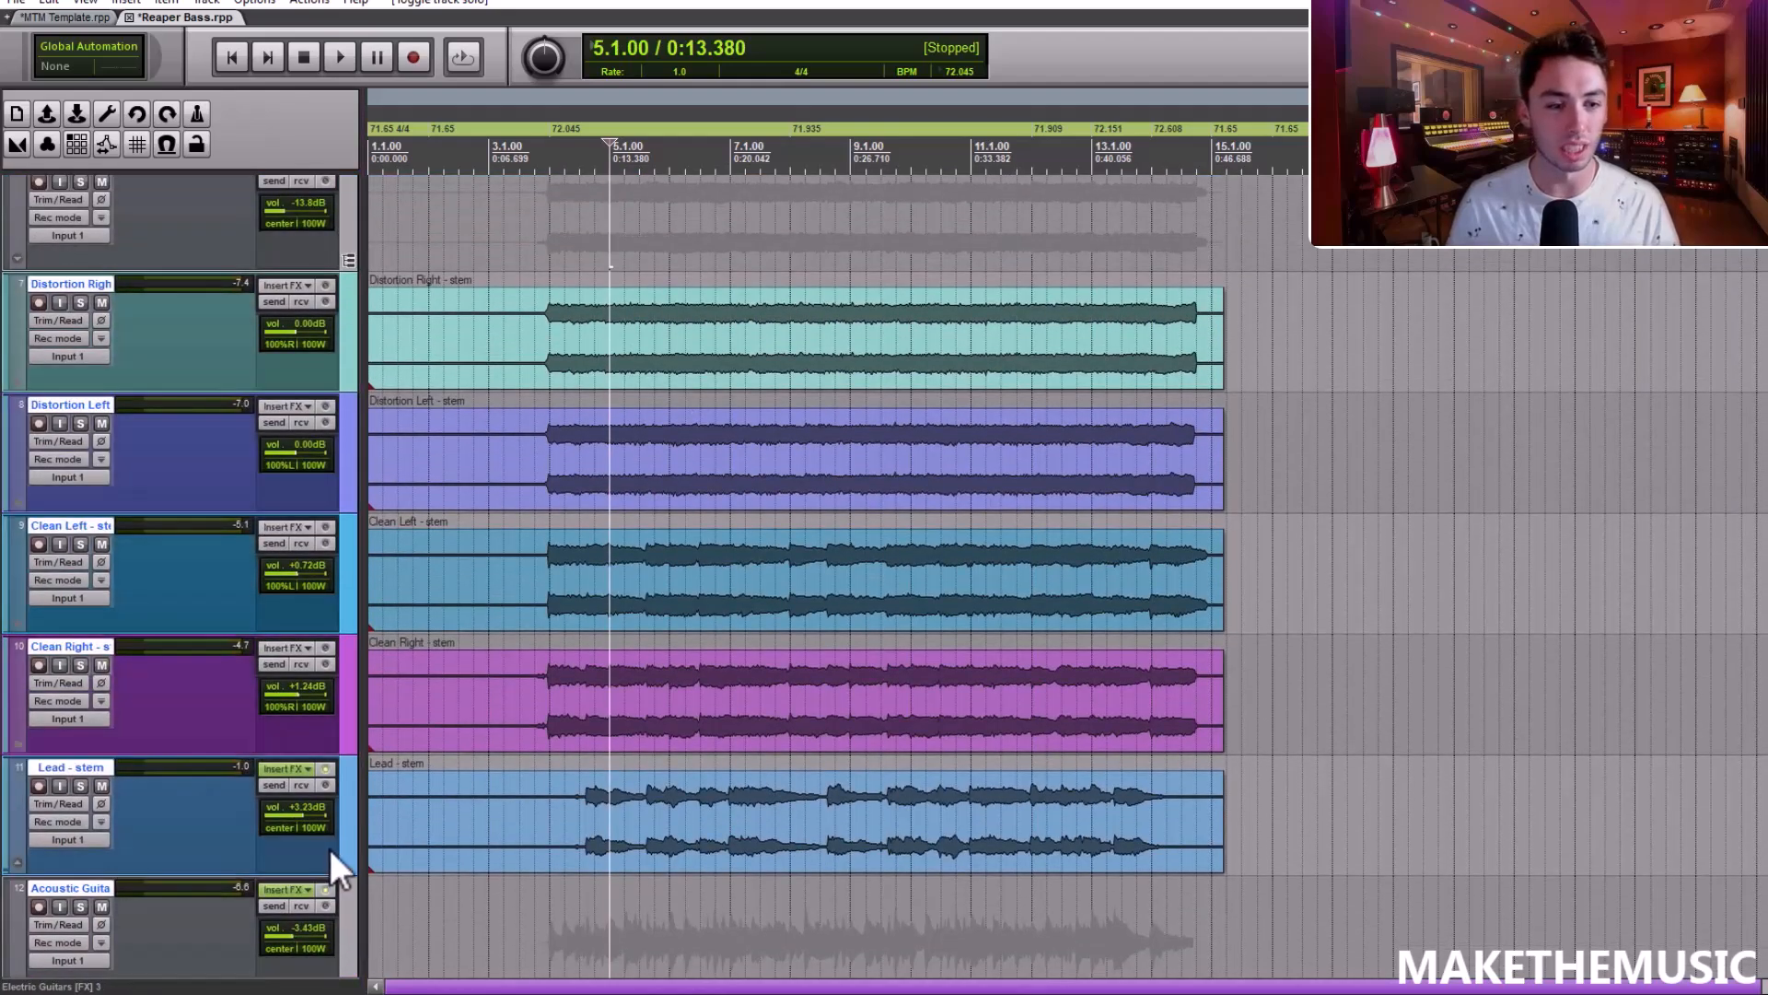
left_click(82, 182)
key("space")
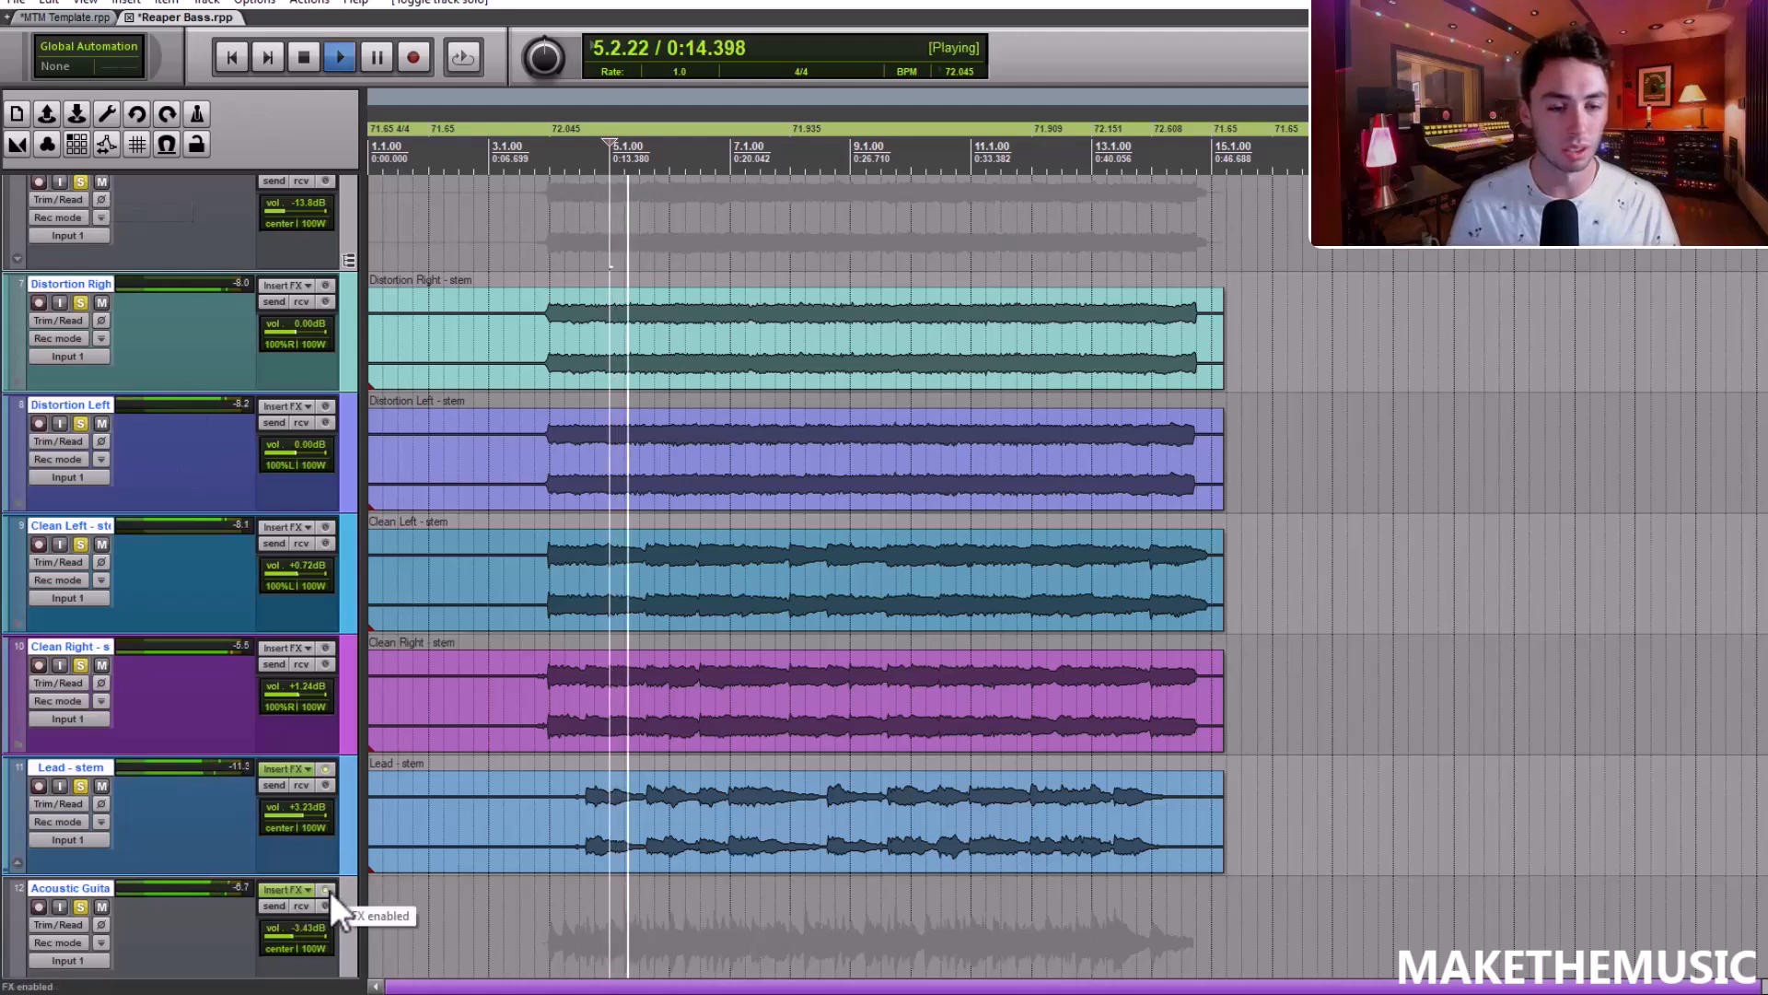
Compare the soloed electric and acoustic guitars with their effects bypassed and enabled, dismissing the Add FX window
left_click(327, 889)
left_click(346, 821)
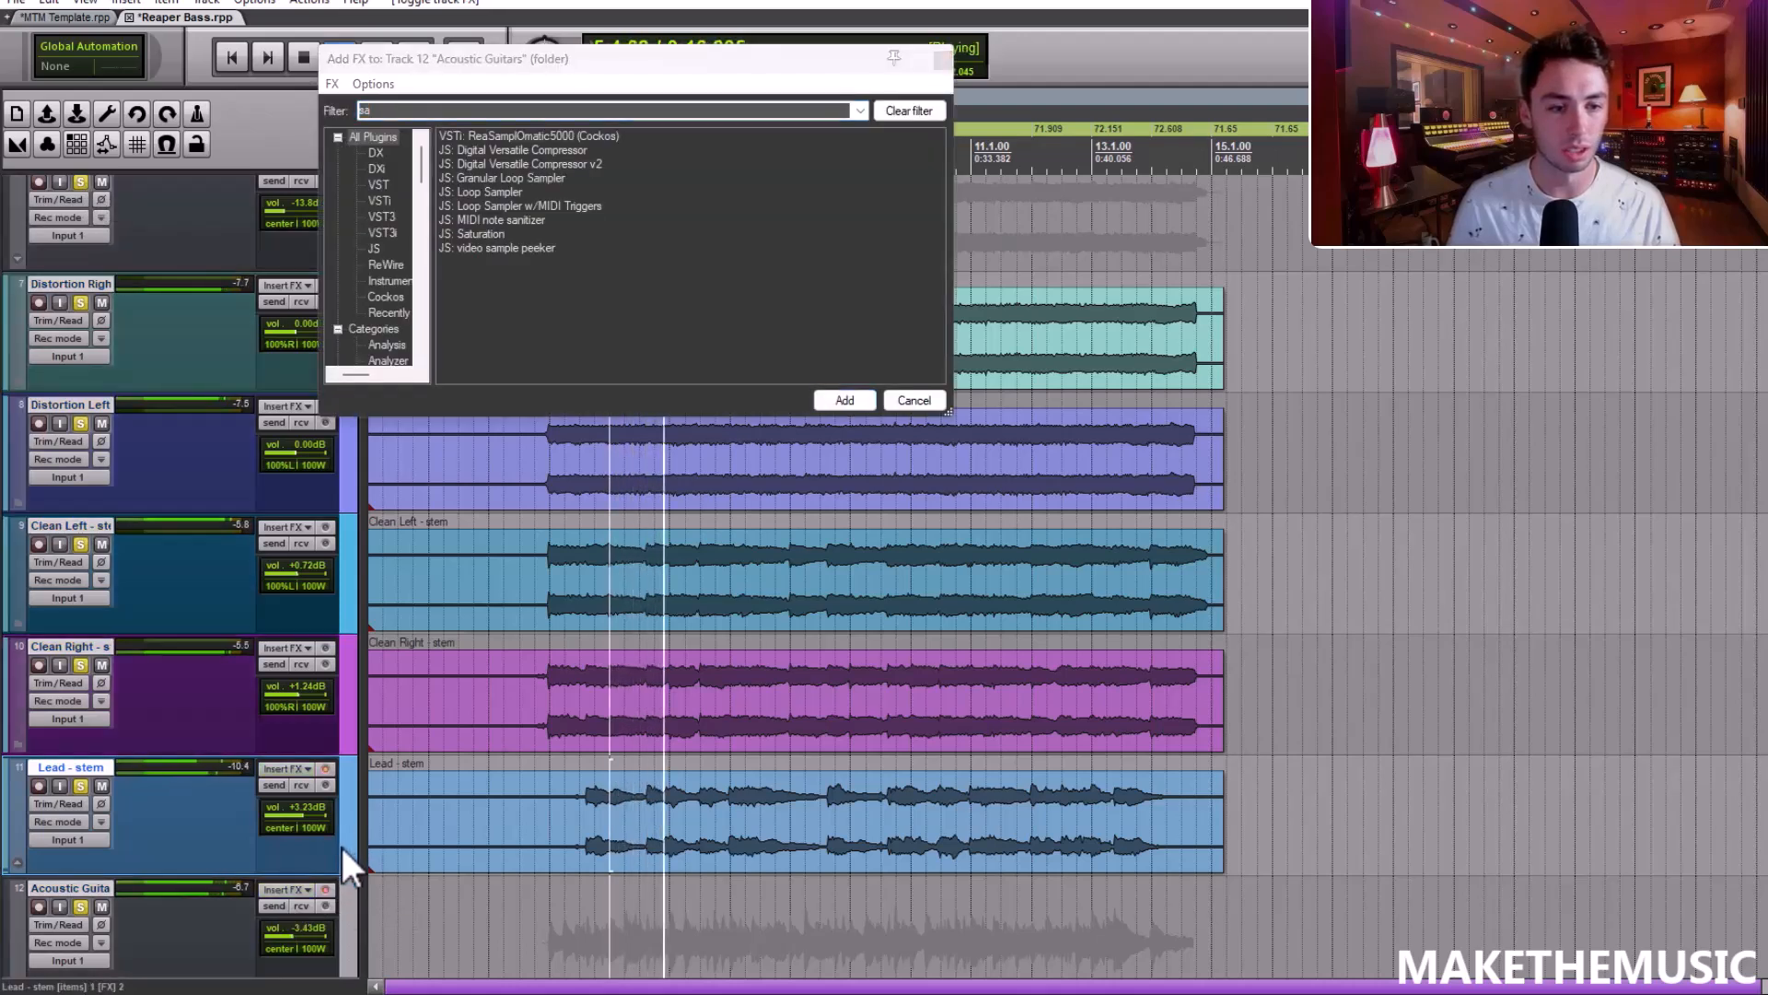
left_click(940, 59)
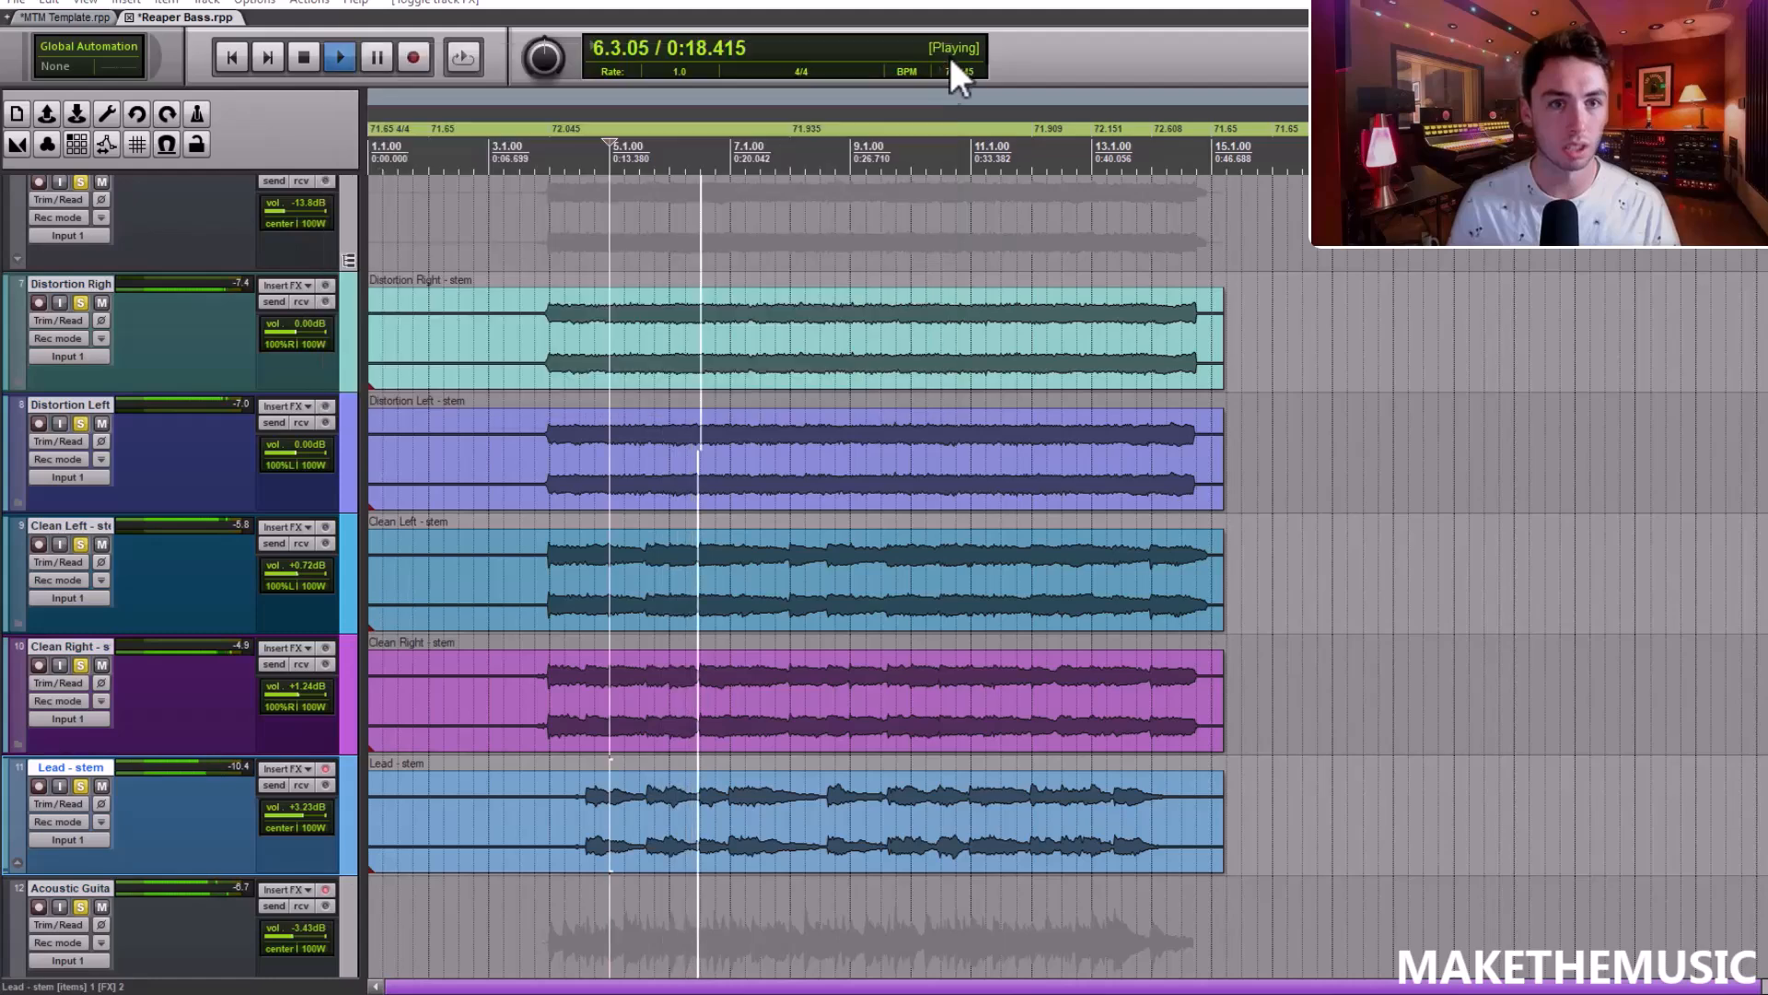
scroll(553, 552, "down", 3)
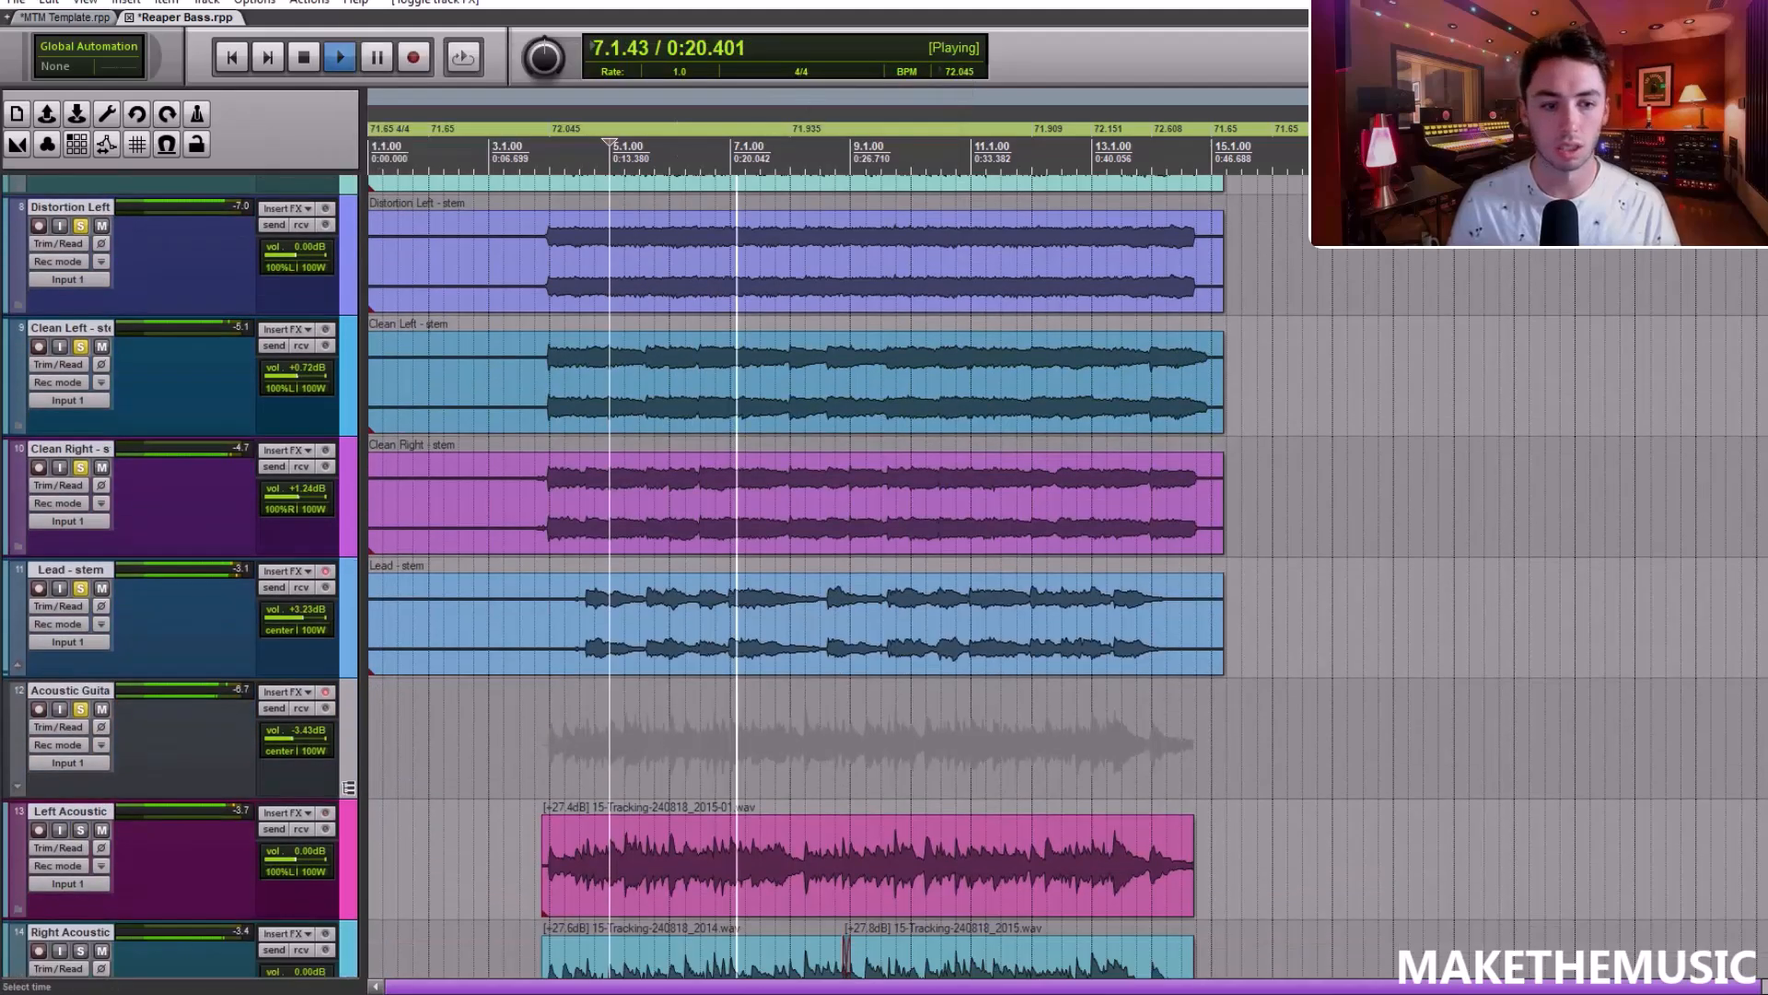
left_click(329, 700, "shift")
left_click(328, 687)
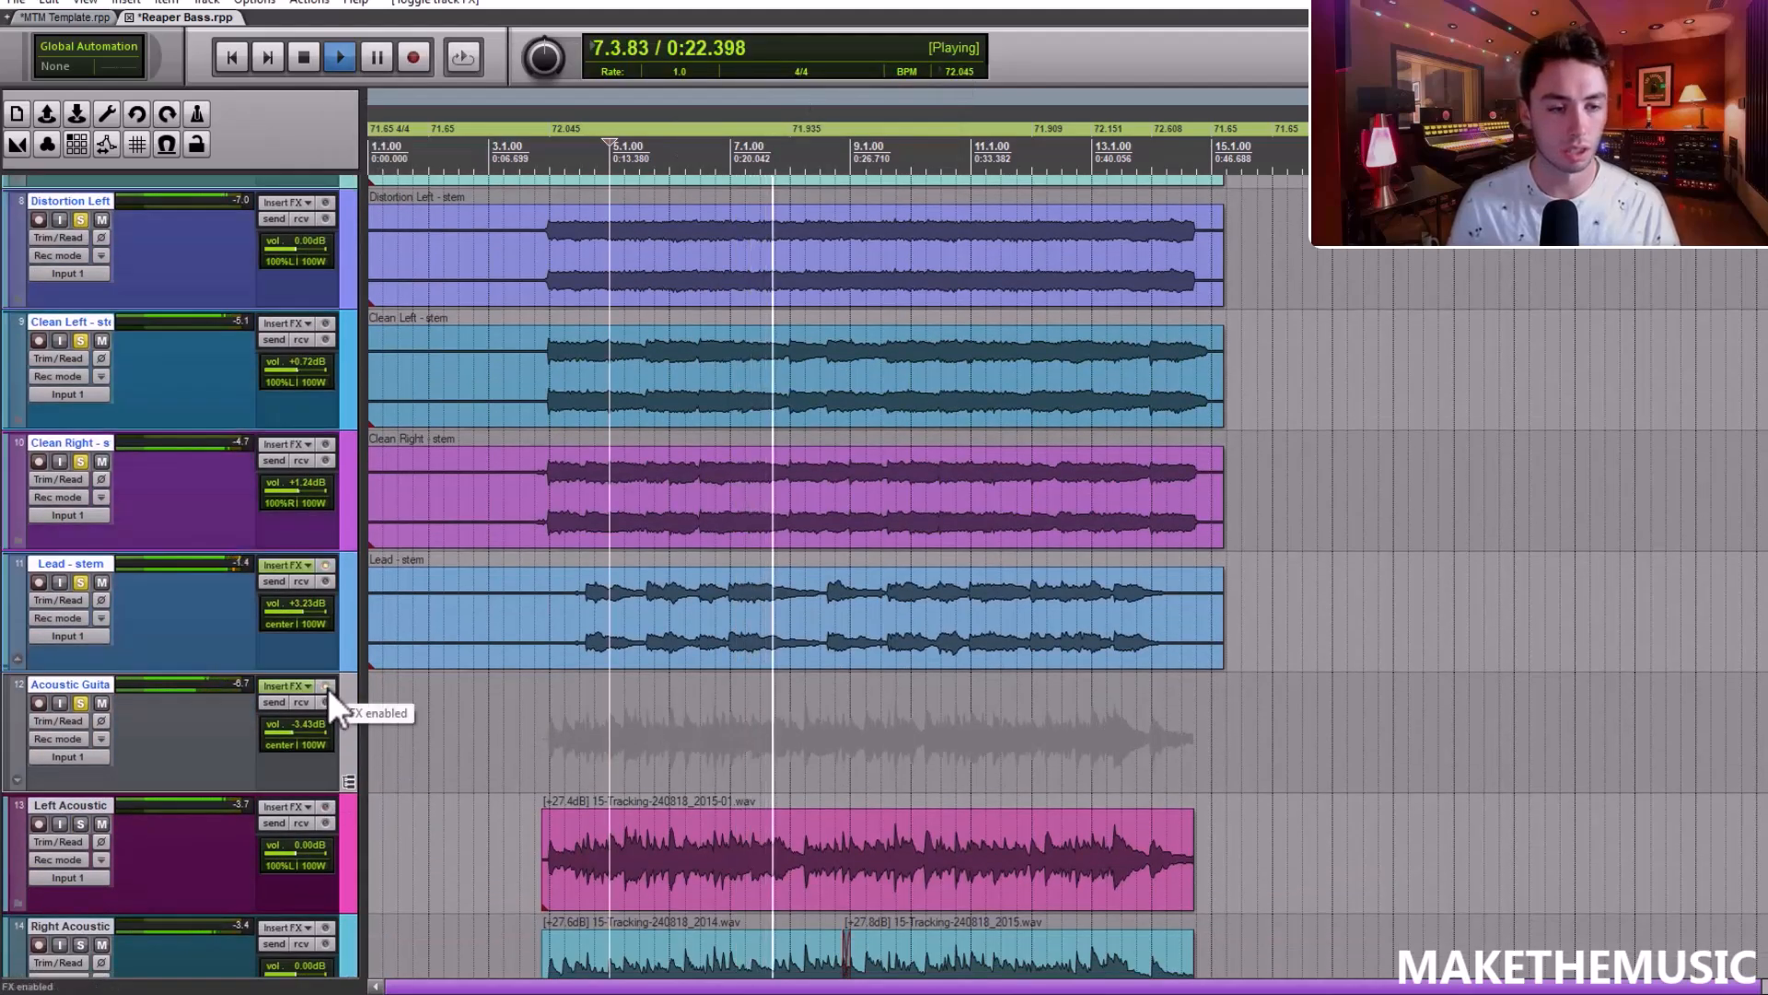
Unsolo the selected guitar tracks, compare their effects bypassed and enabled in the full mix, and stop playback
left_click(80, 702)
left_click(326, 686)
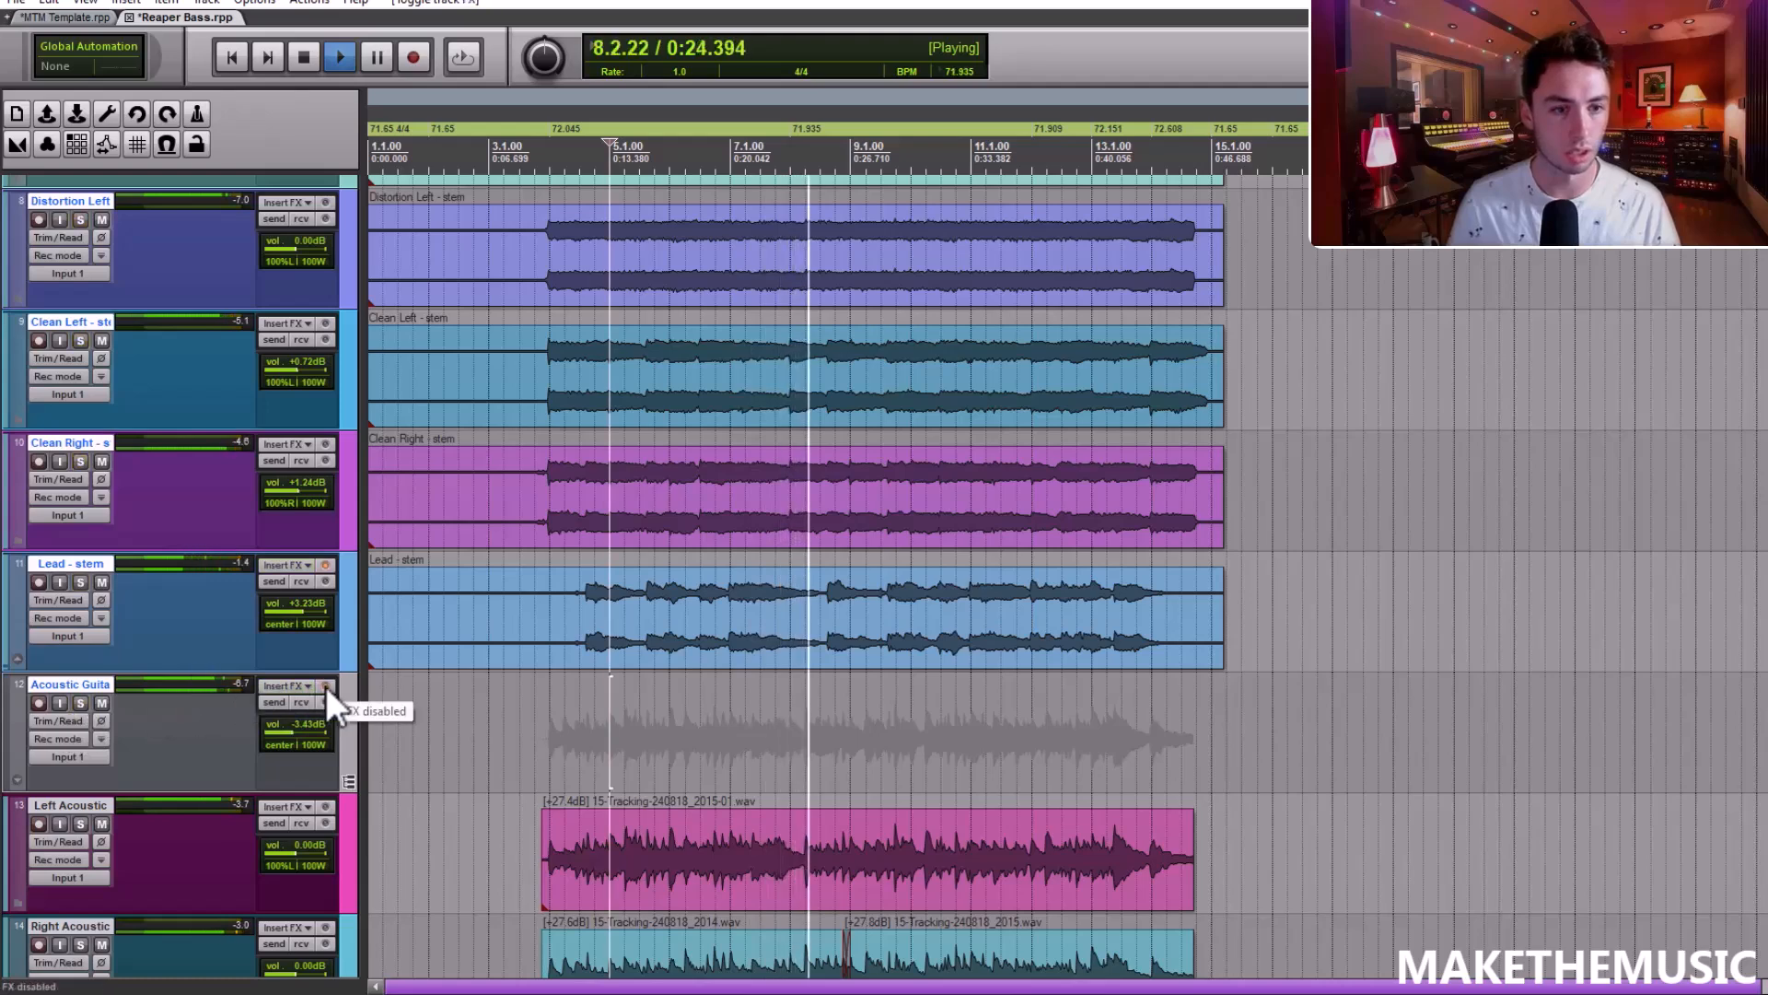
scroll(1228, 380, "up", 2)
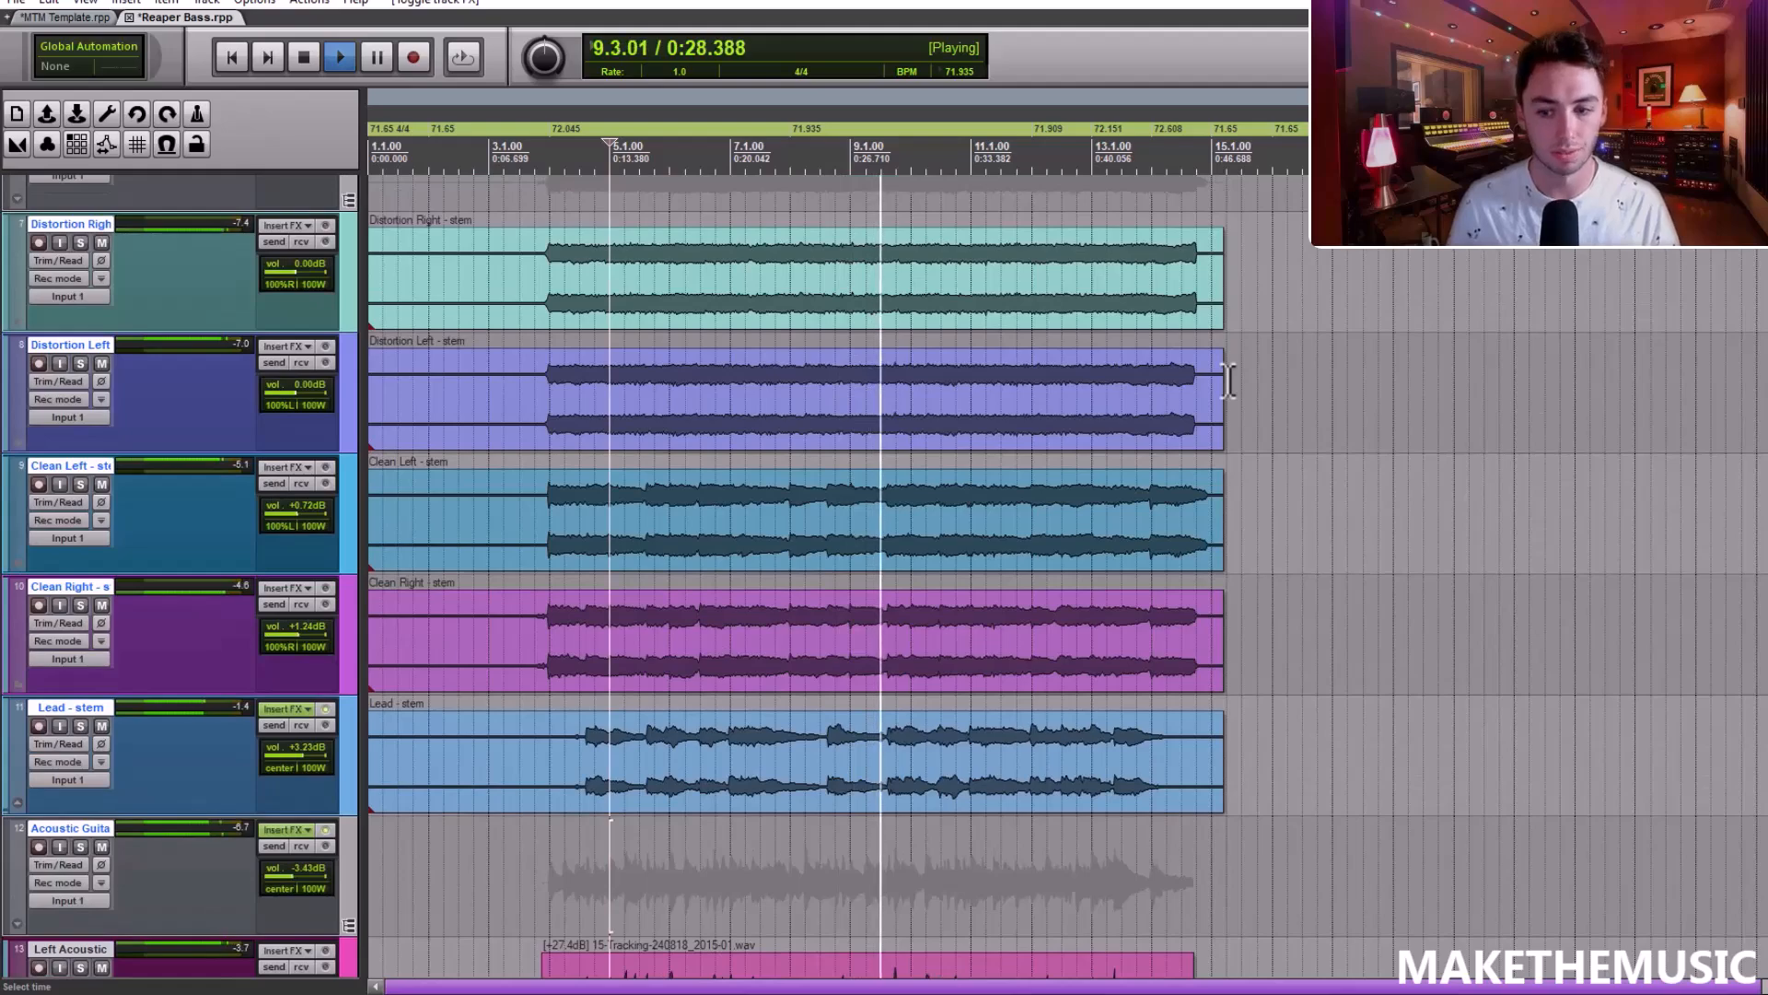
key("space")
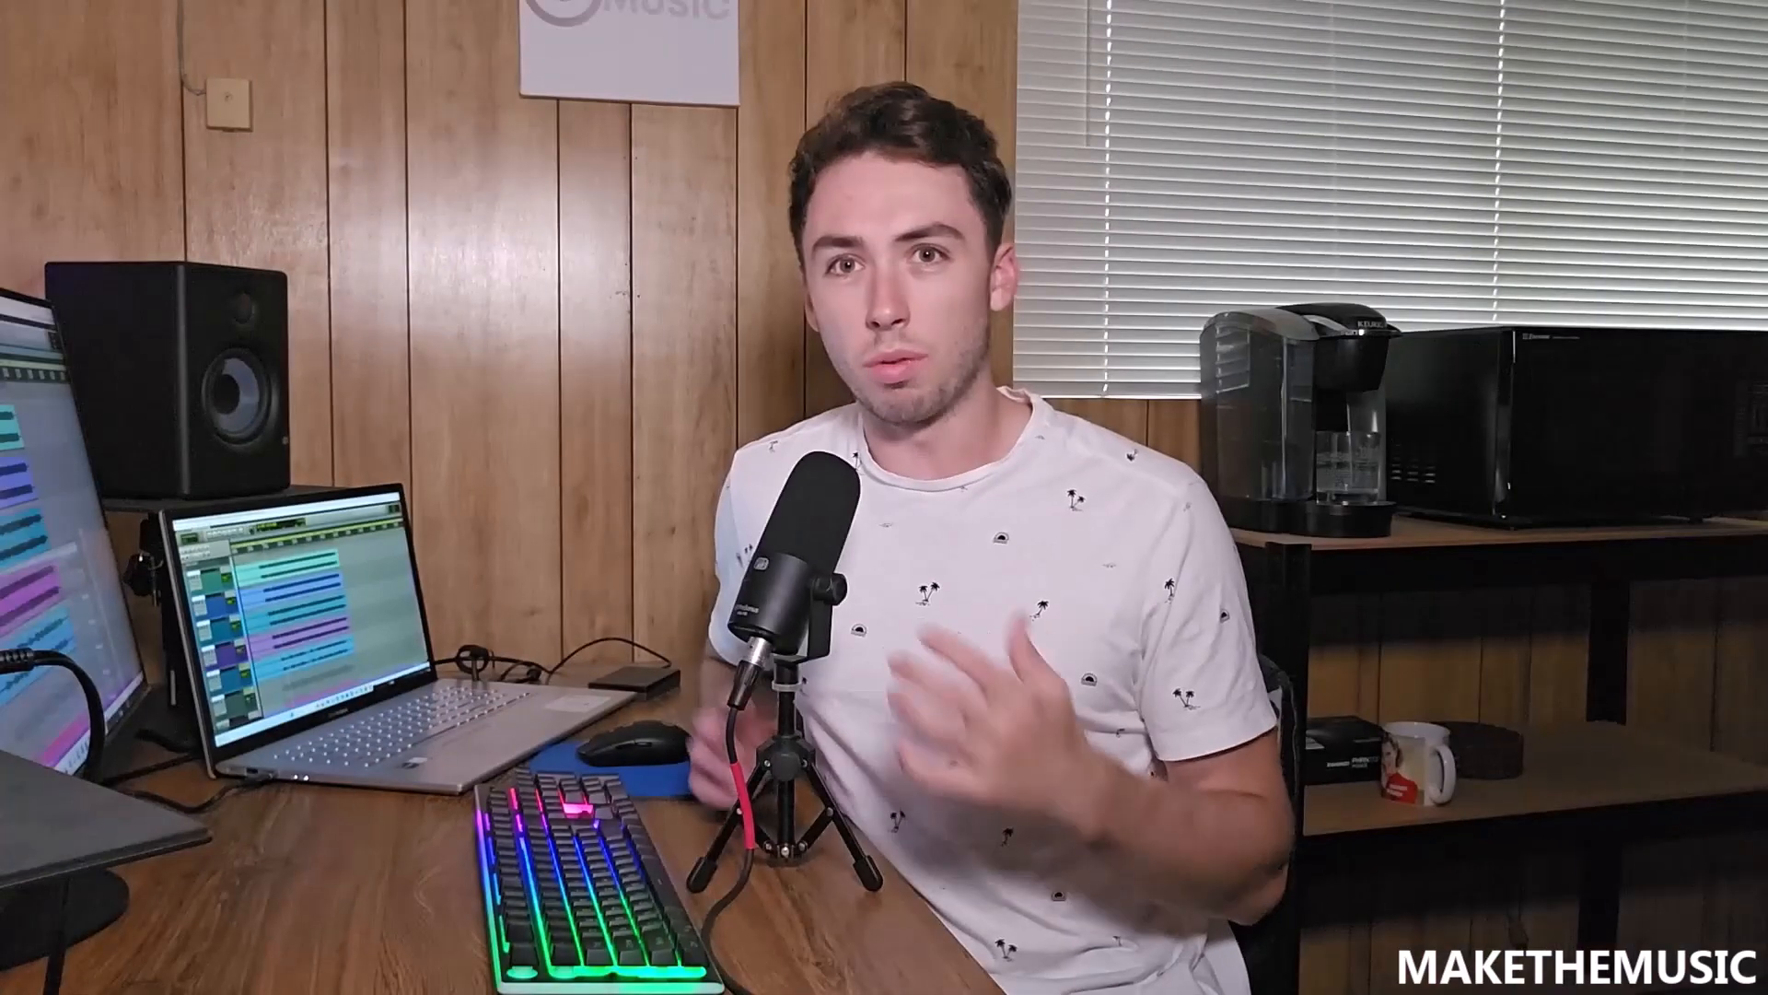